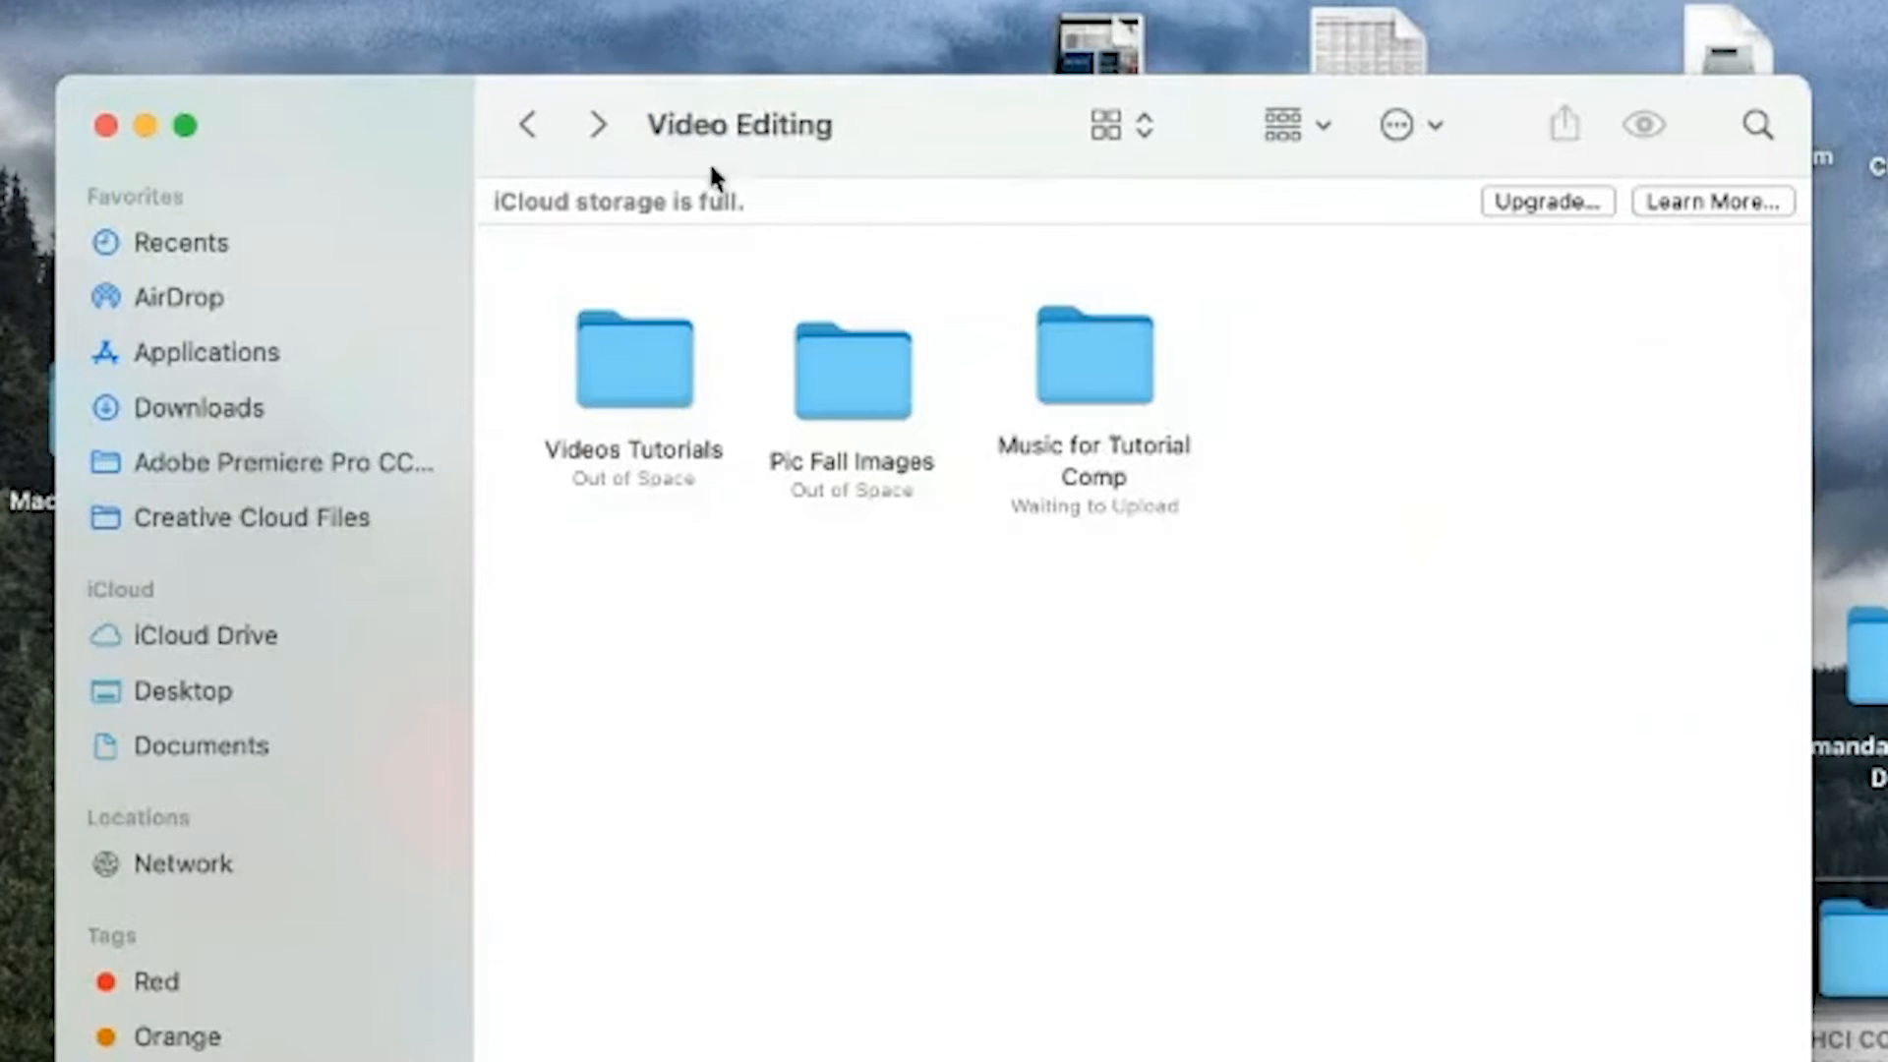
Look through the Videos Tutorials, Pic Fall Images and Music for Tutorial Comp folders inside Video Editing
click(645, 378)
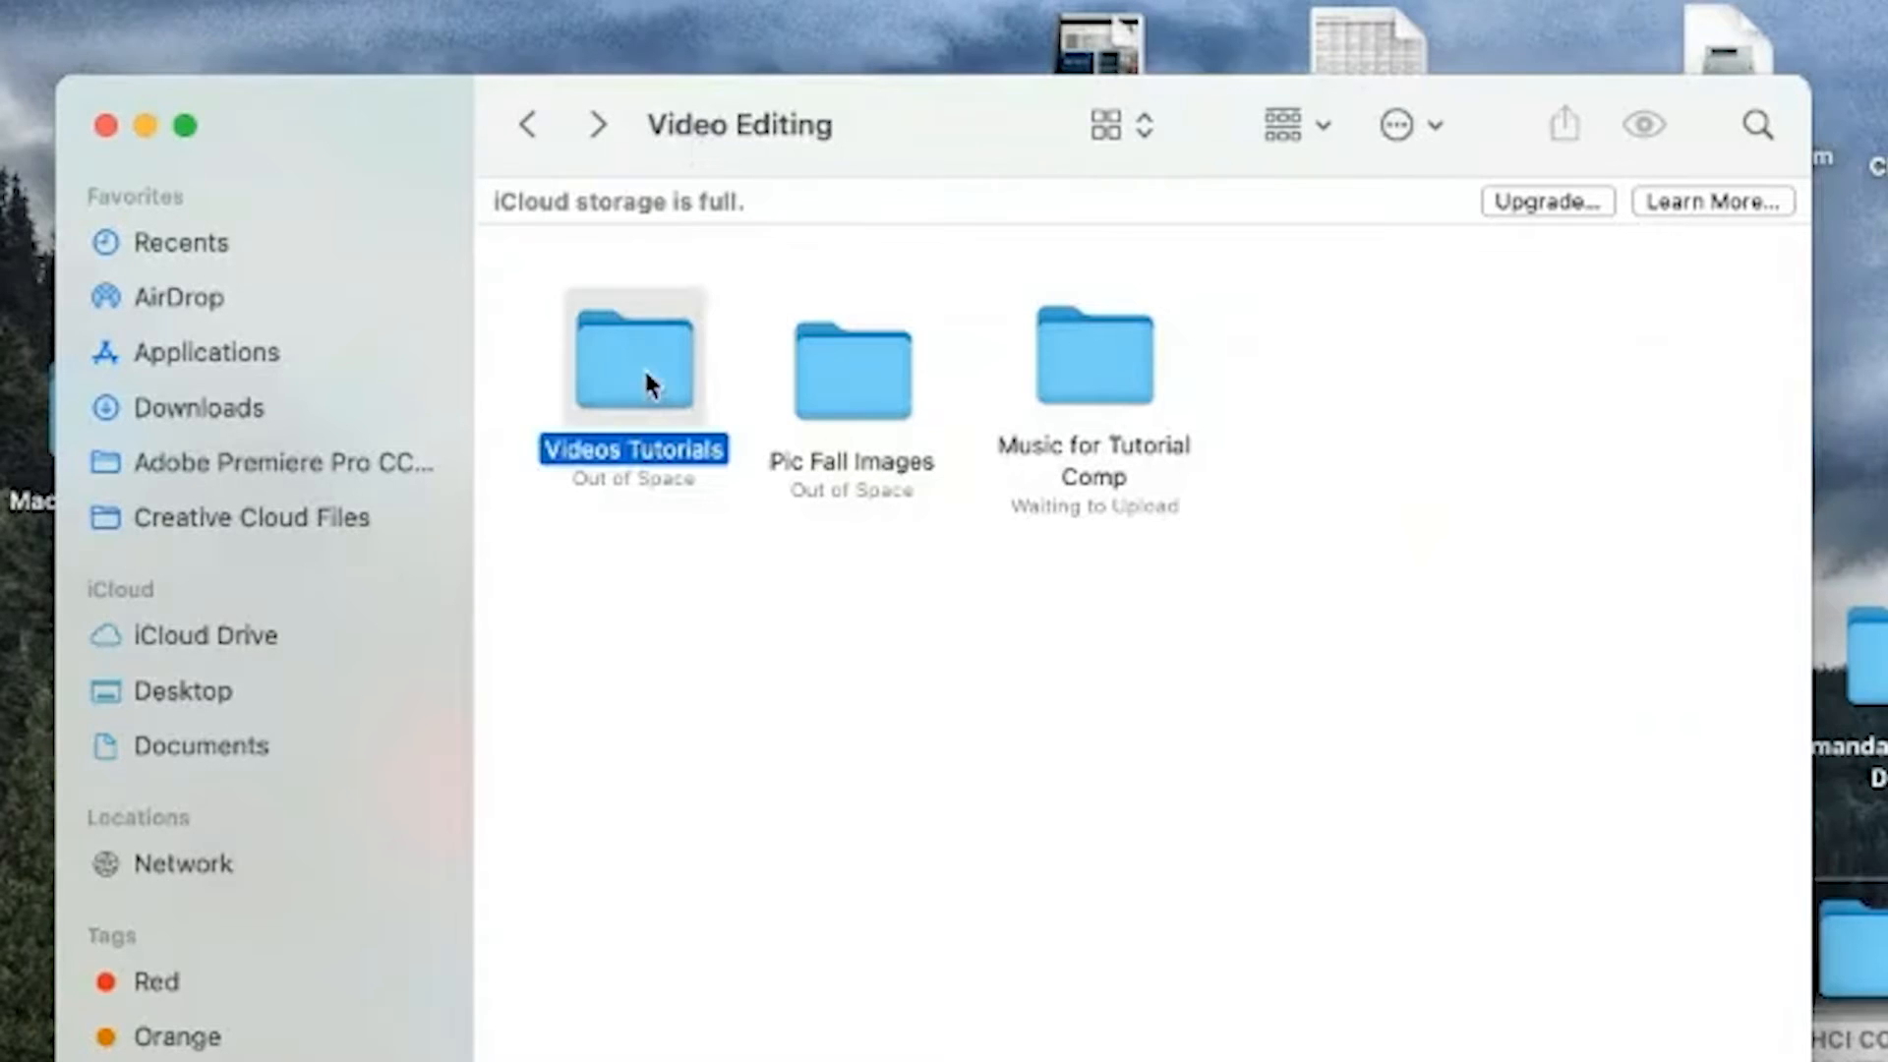
double_click(650, 378)
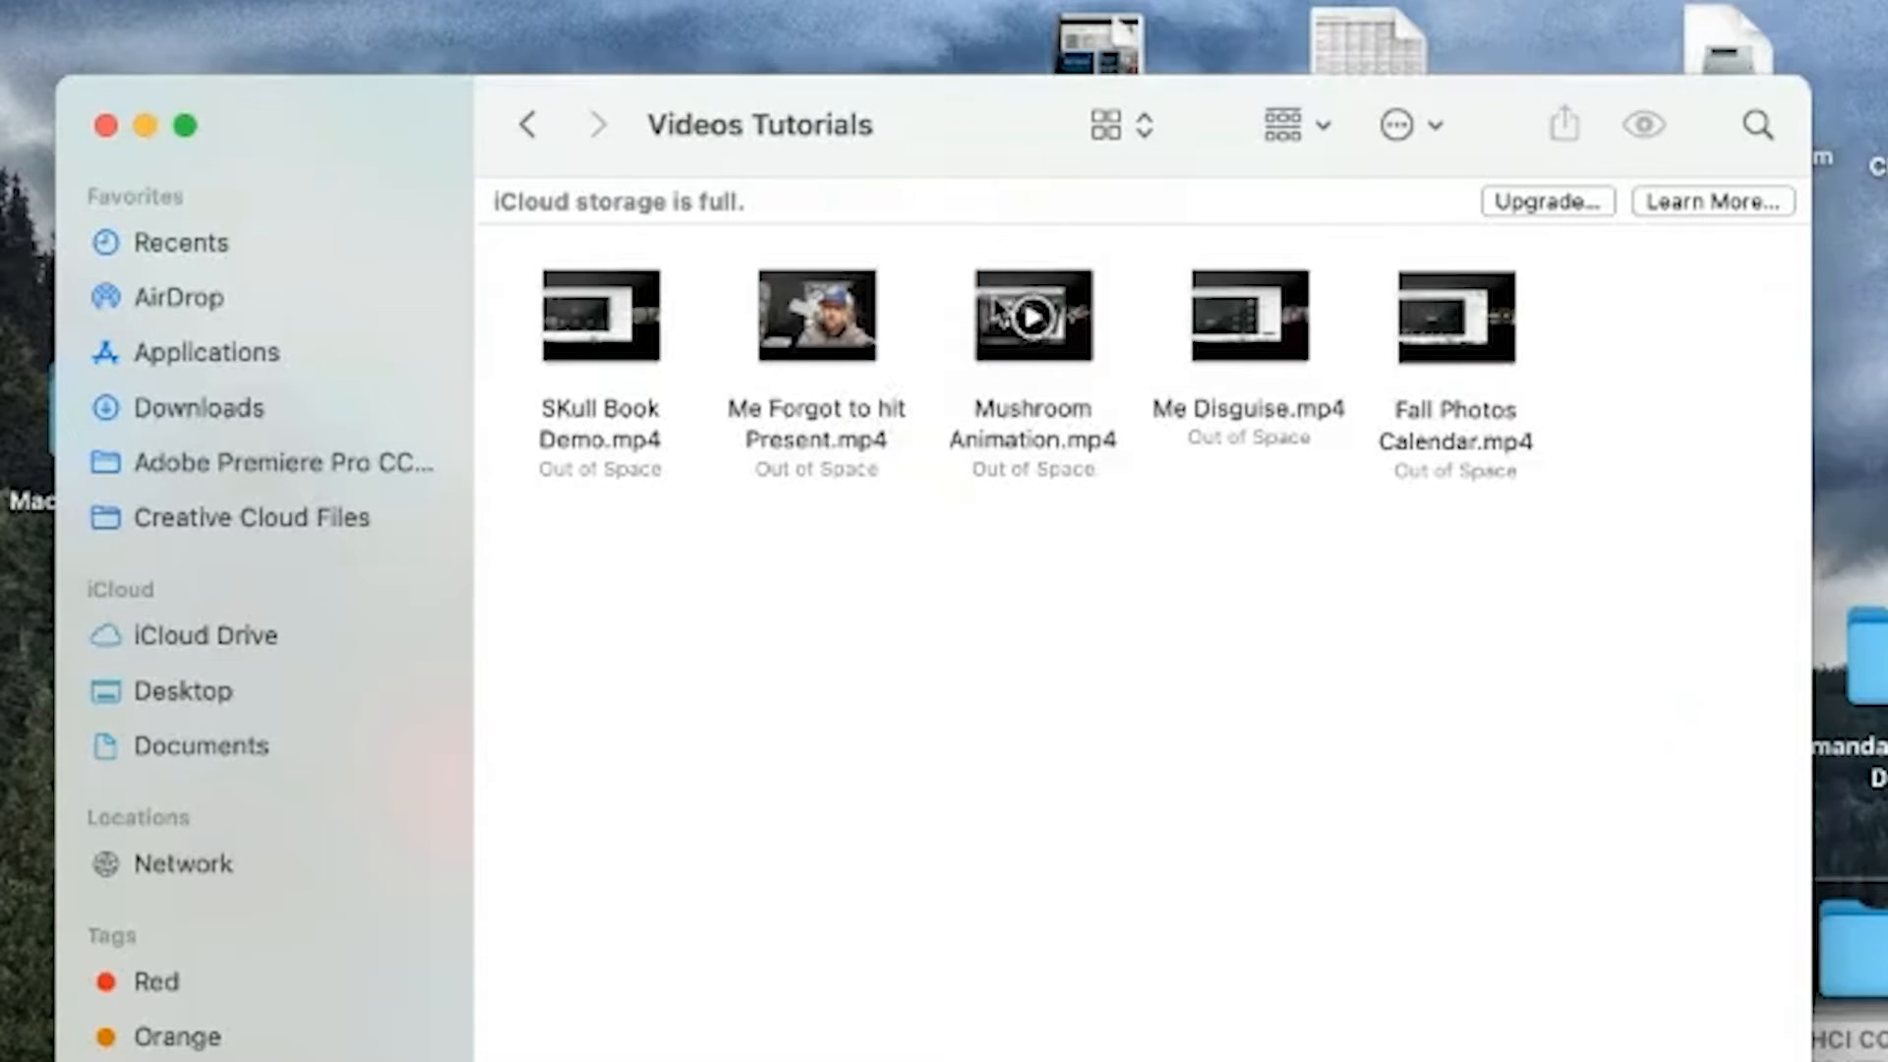
click(524, 125)
double_click(853, 375)
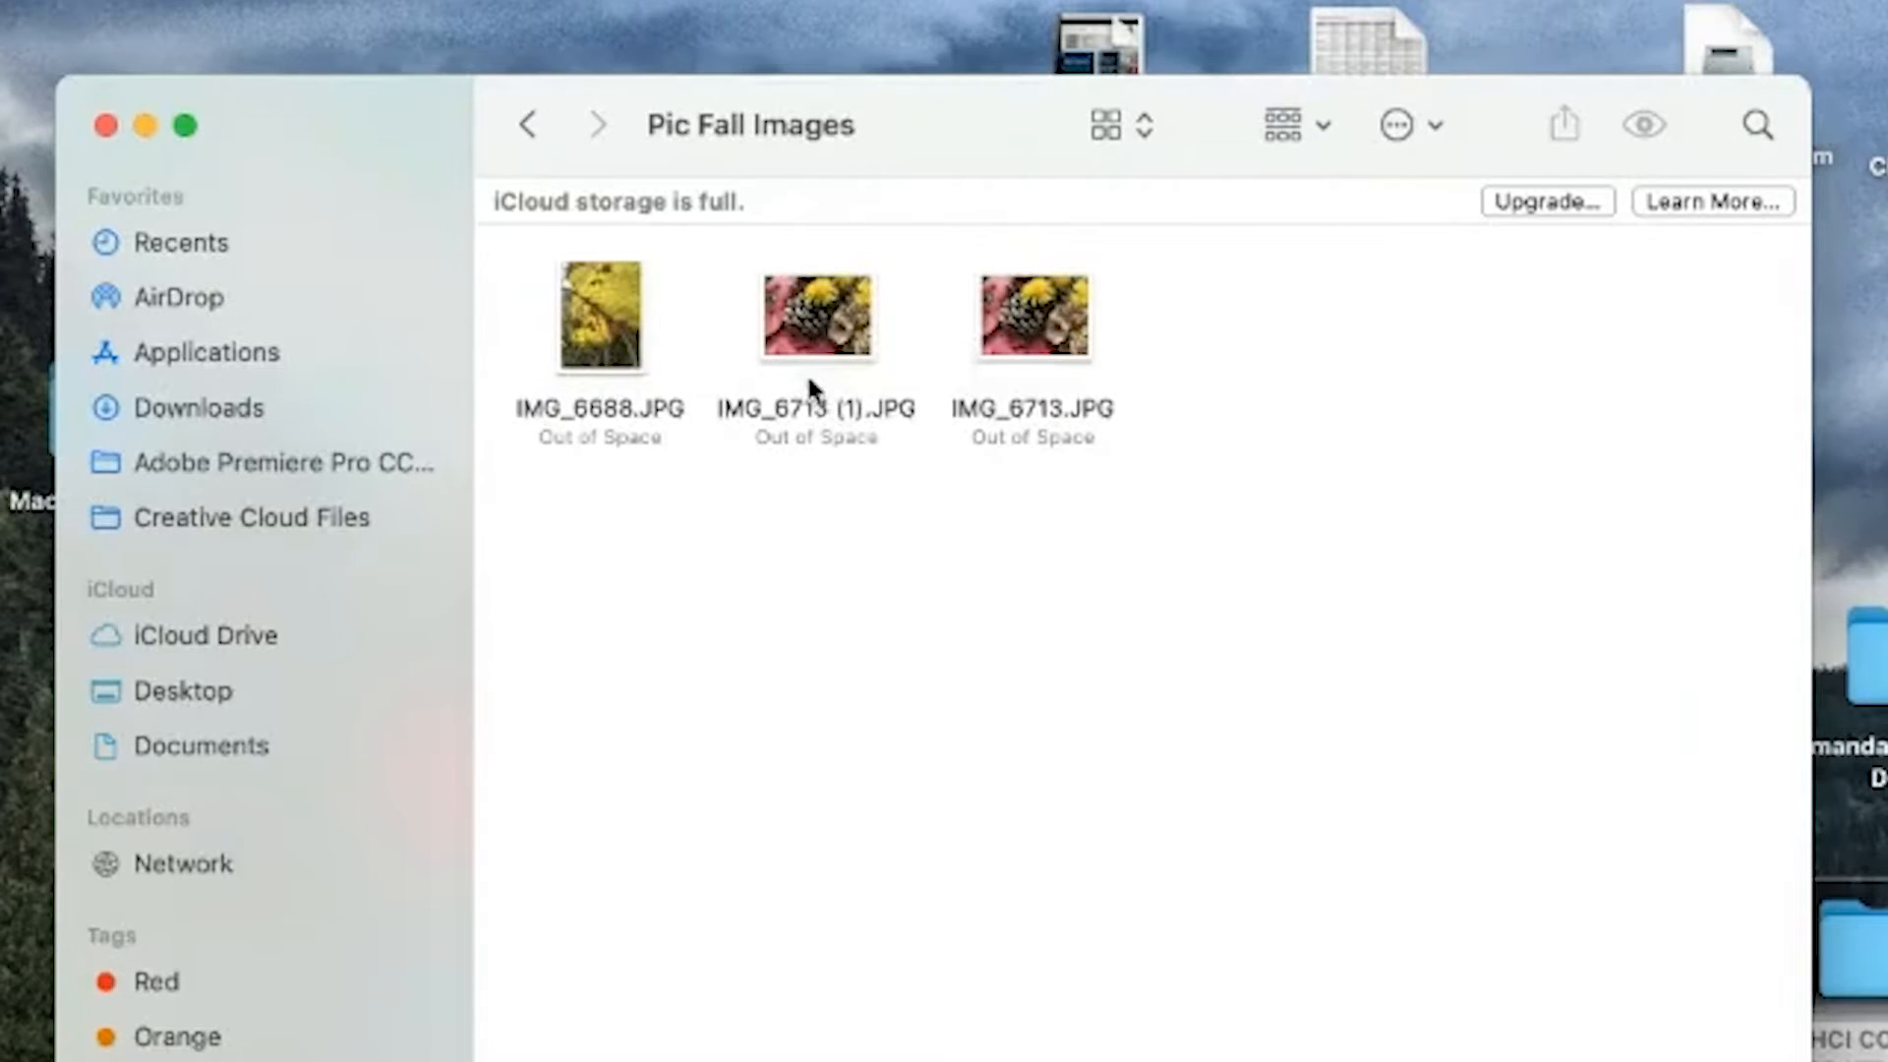
click(527, 125)
double_click(1130, 363)
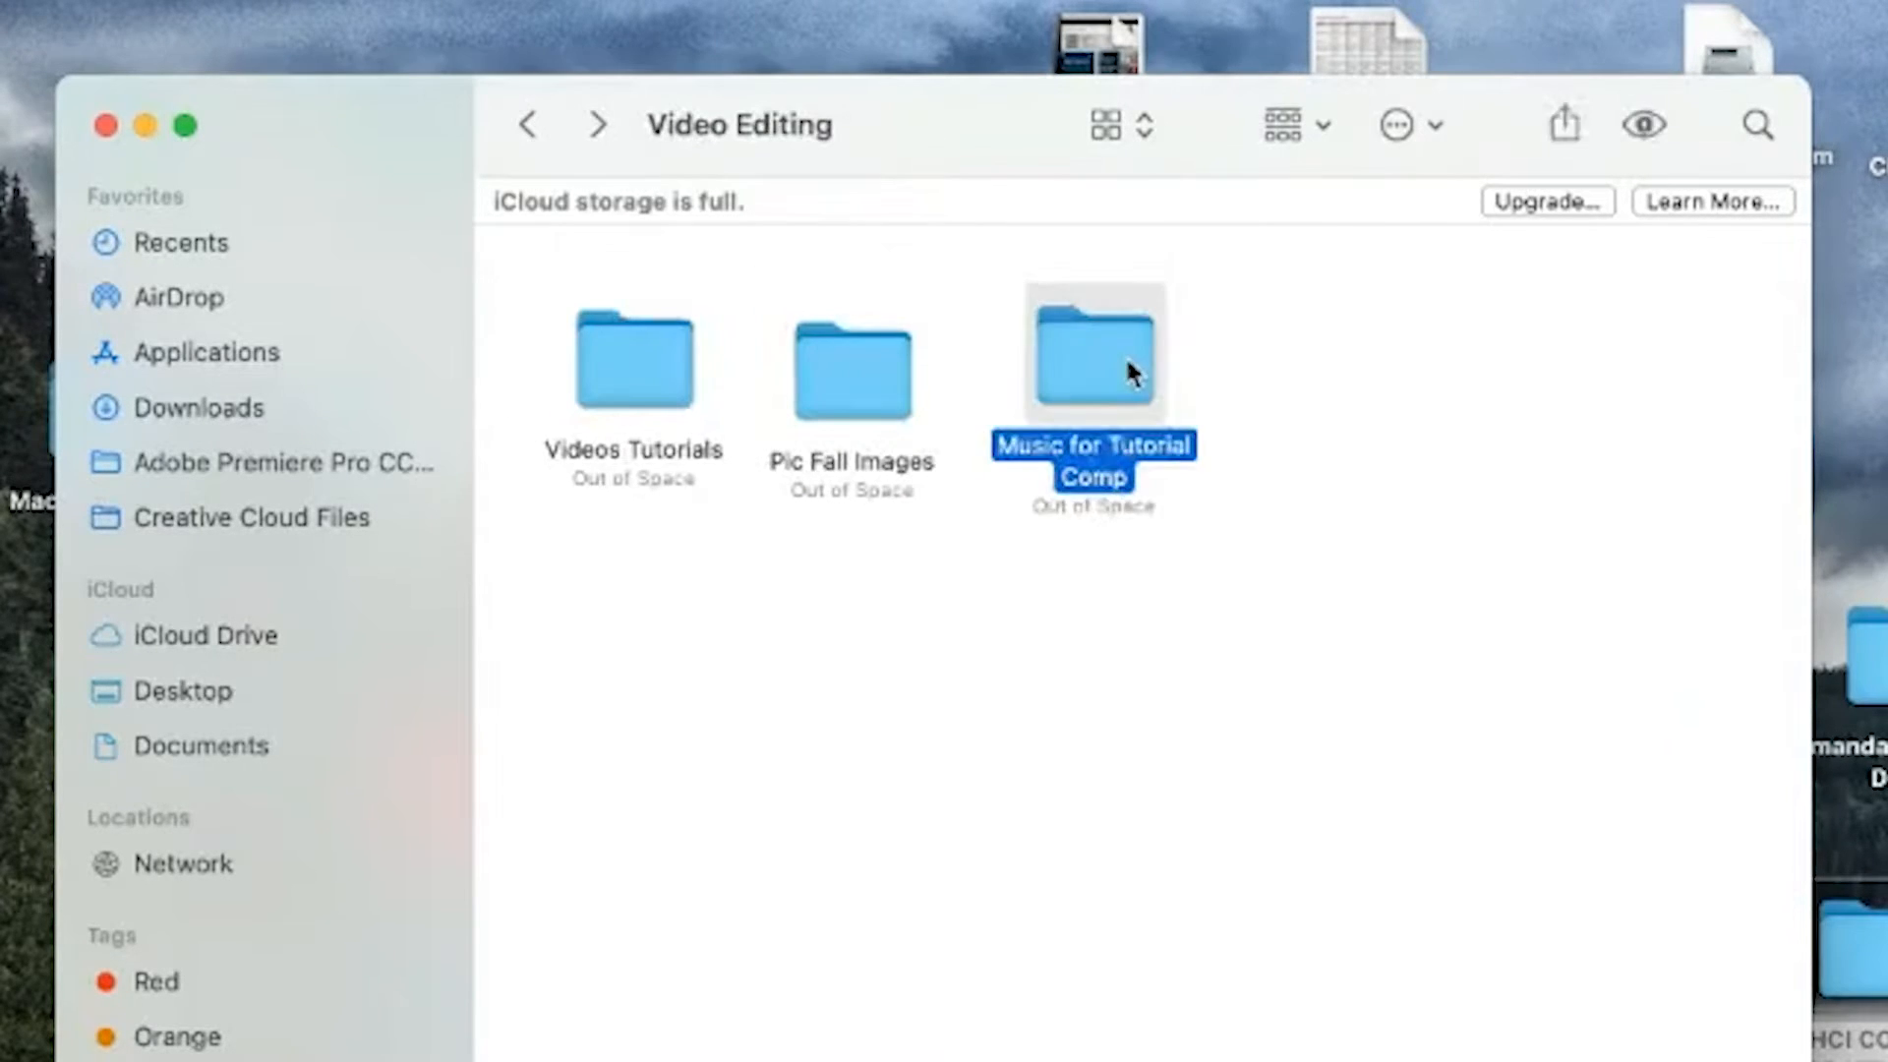
click(531, 125)
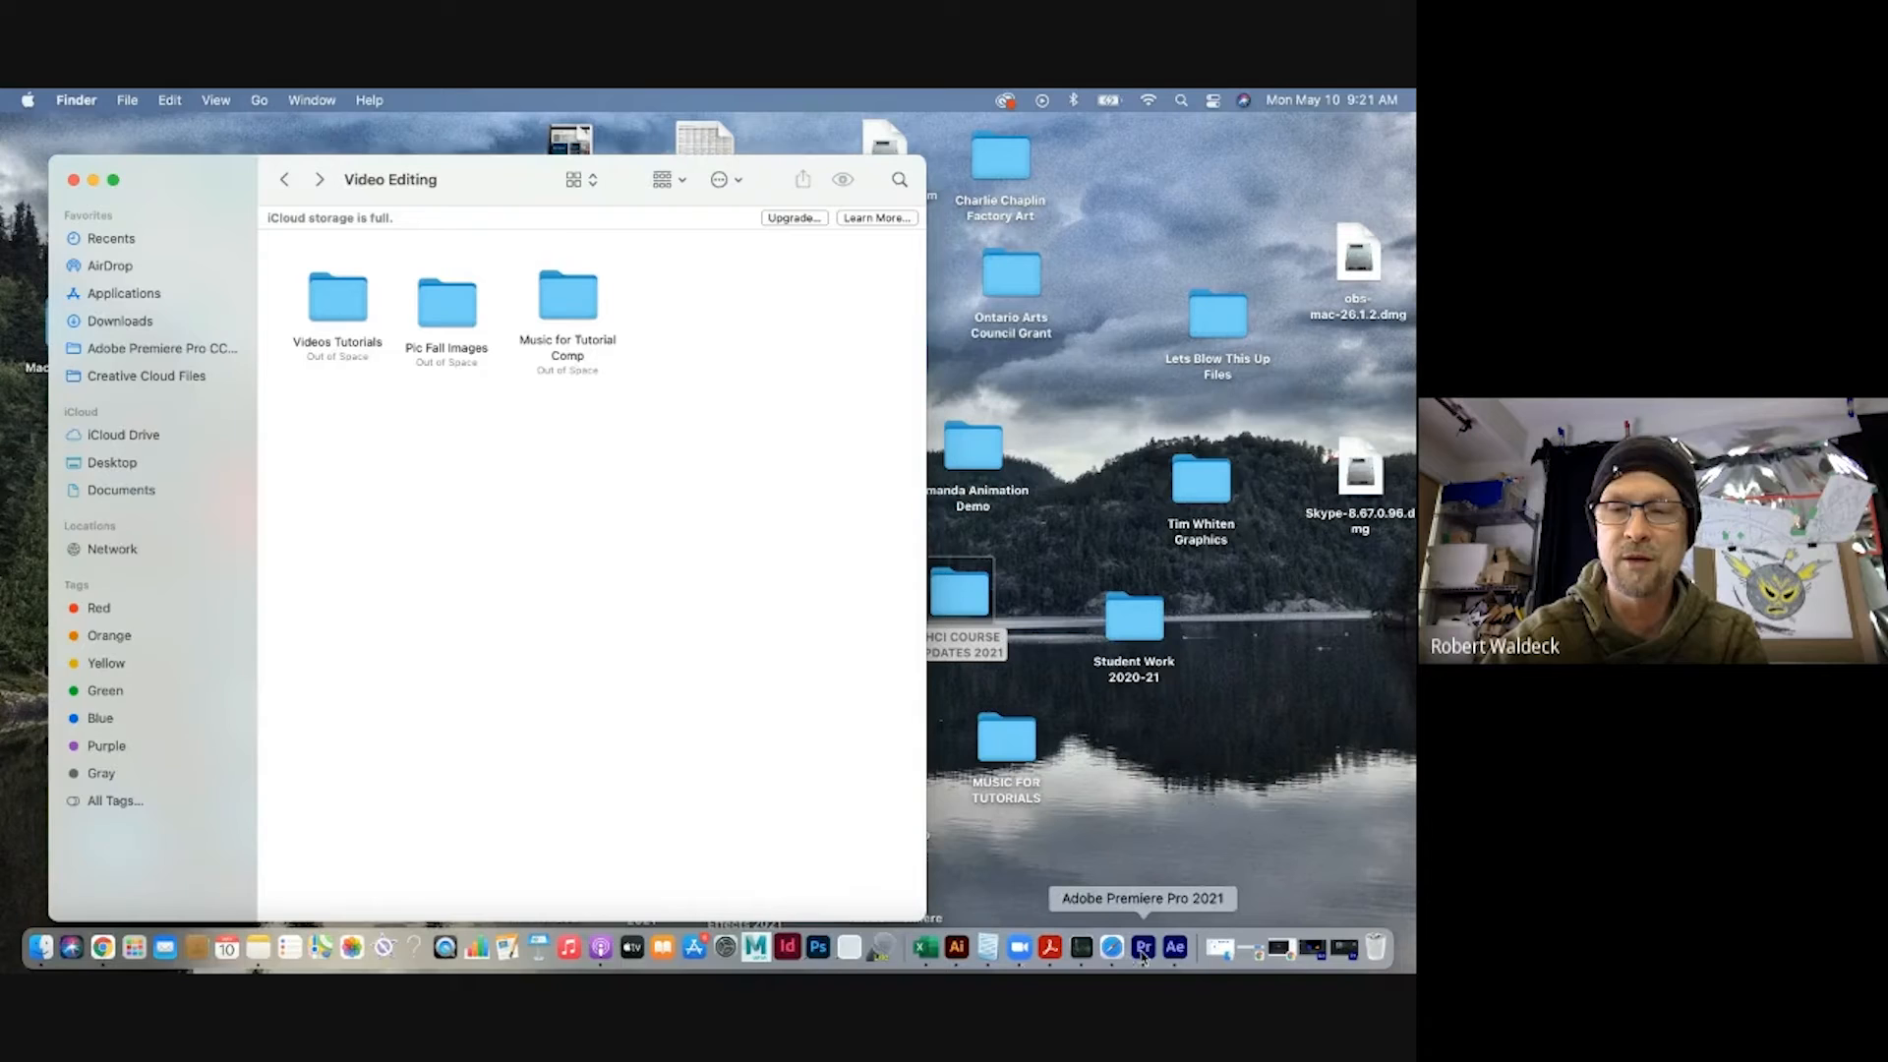
Switch to Adobe Premiere Pro 2021 and start a new project named Class Video Demo May
click(1144, 947)
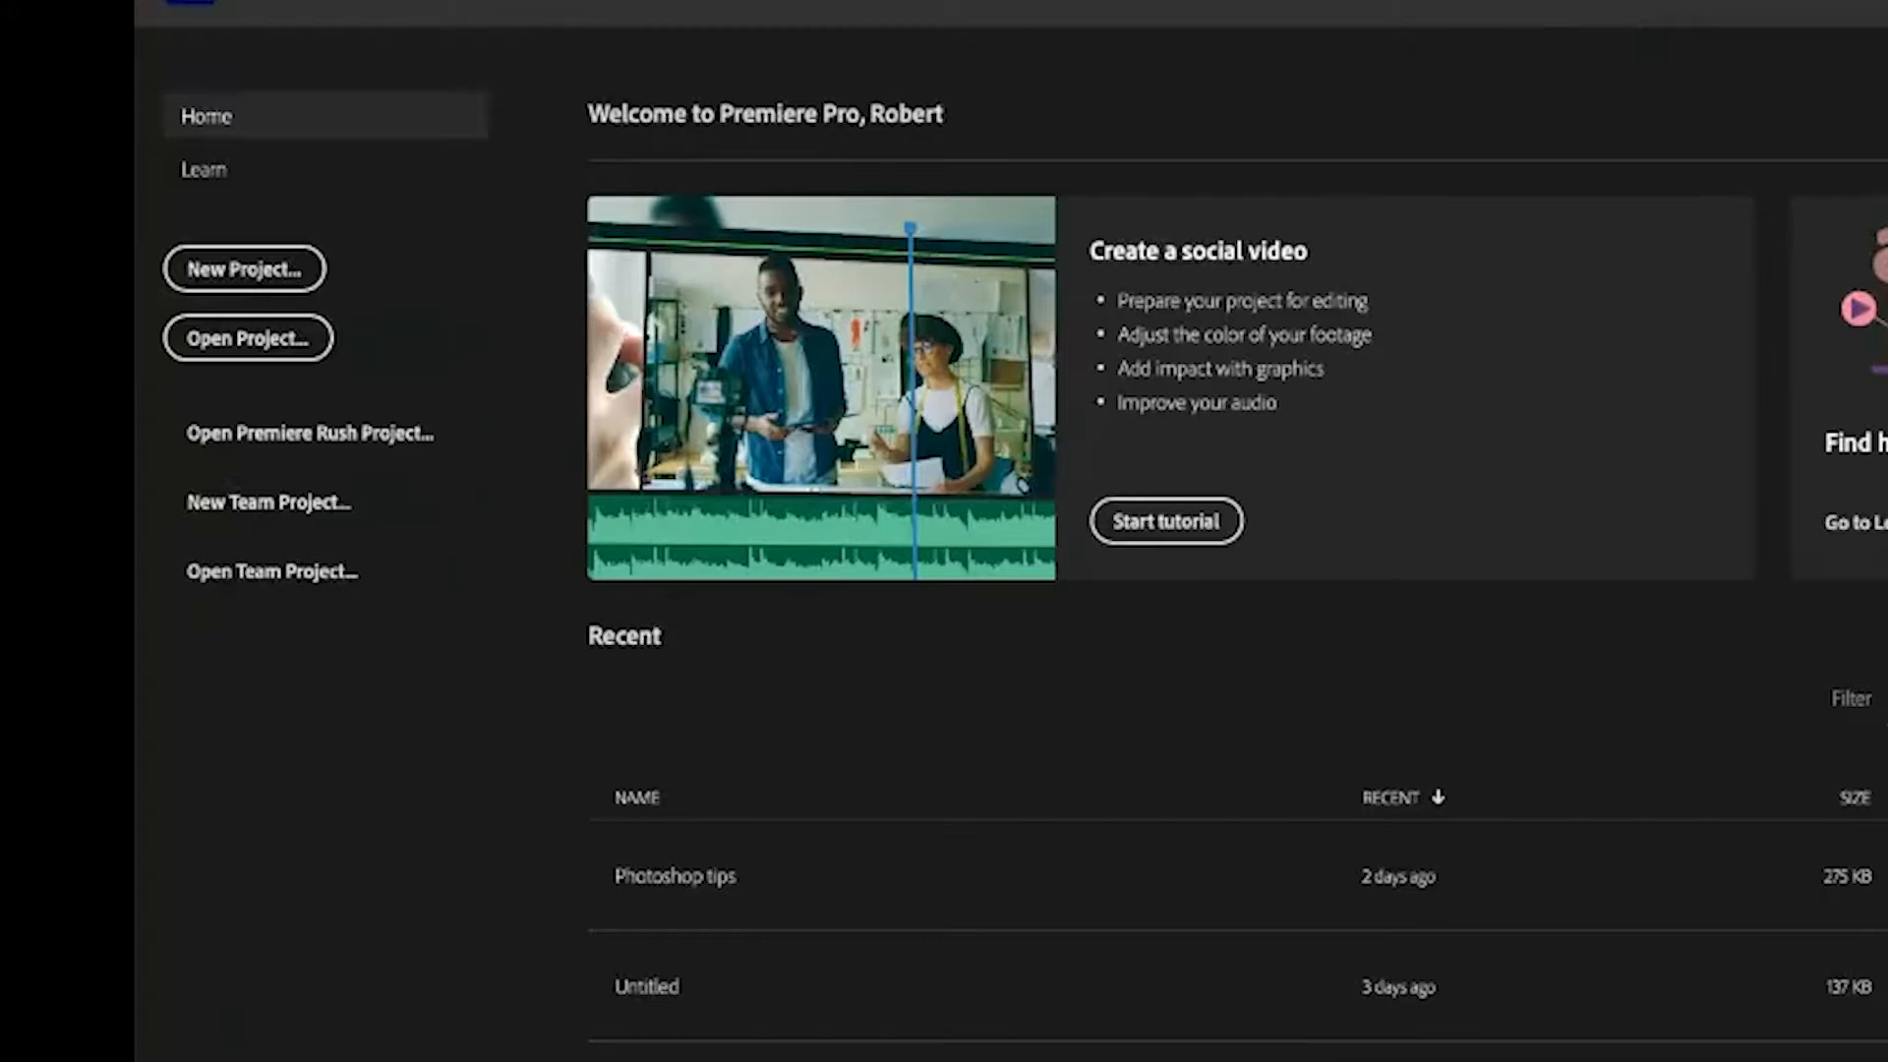
click(243, 270)
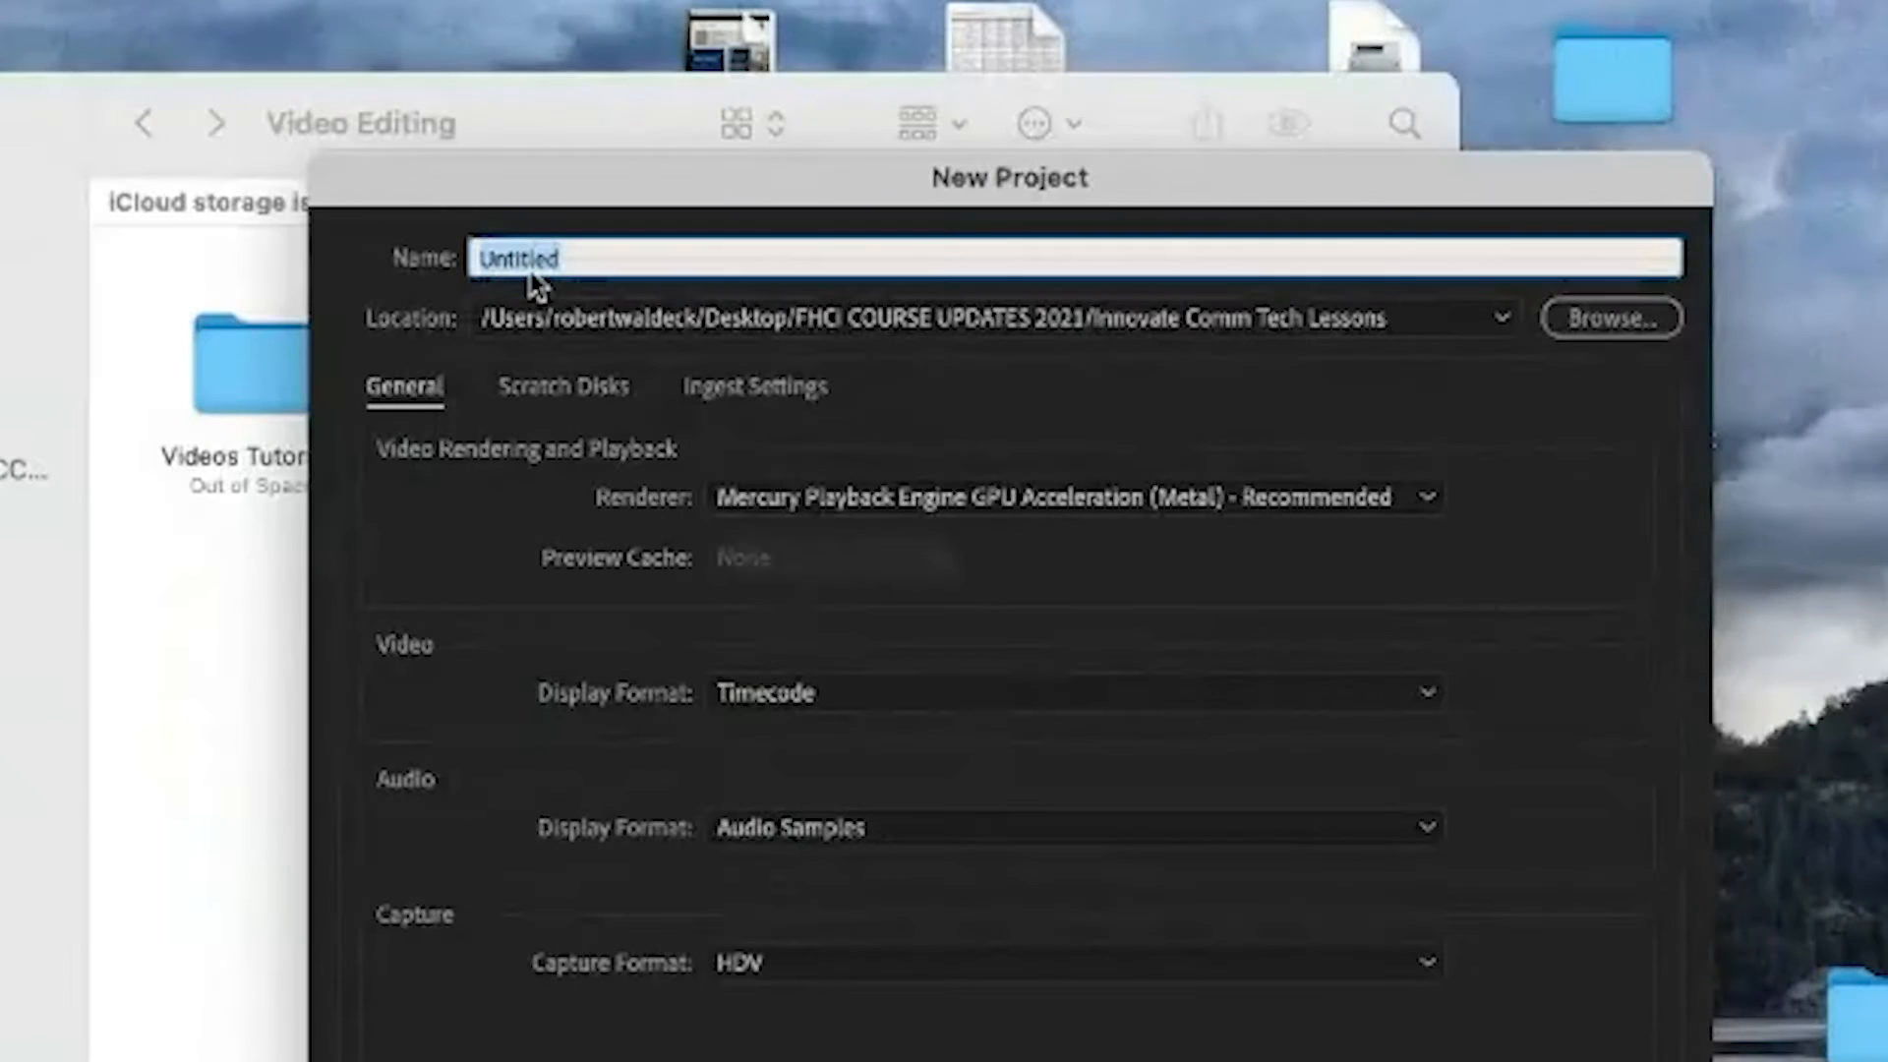
text(Cla)
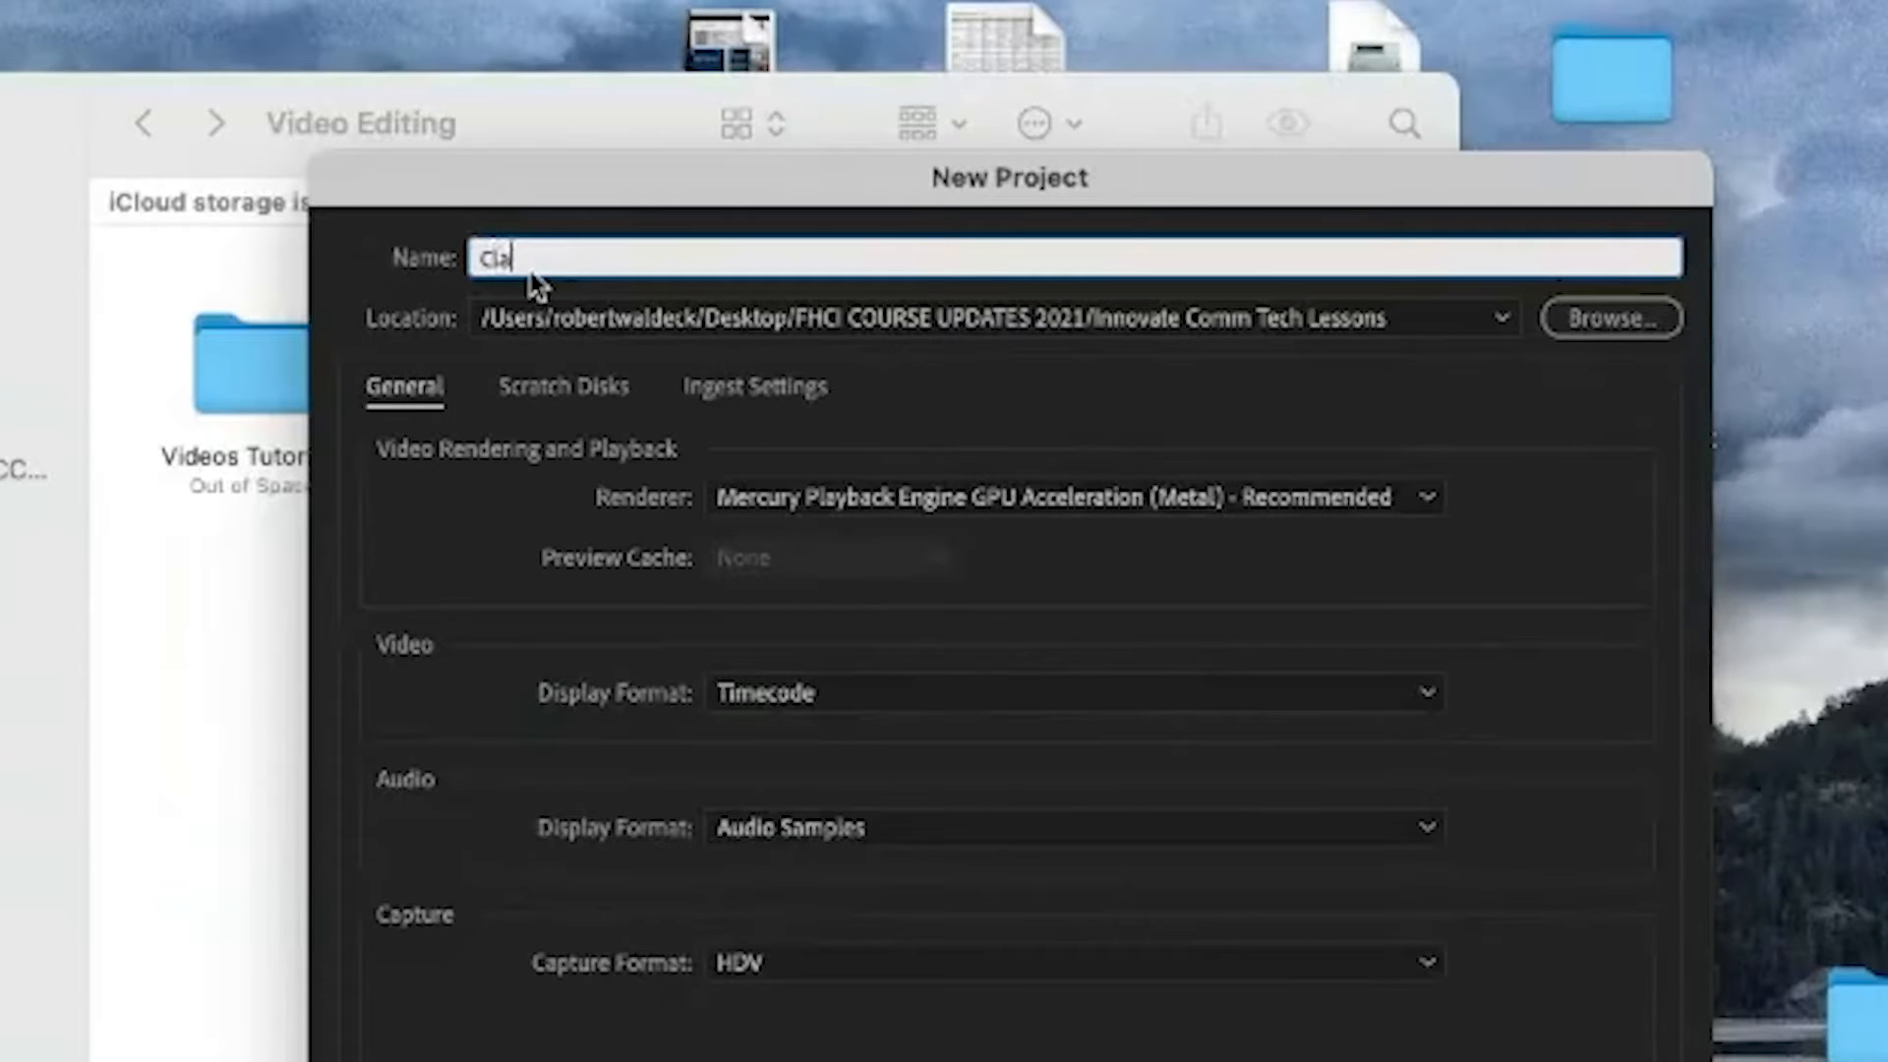
text(ss Video )
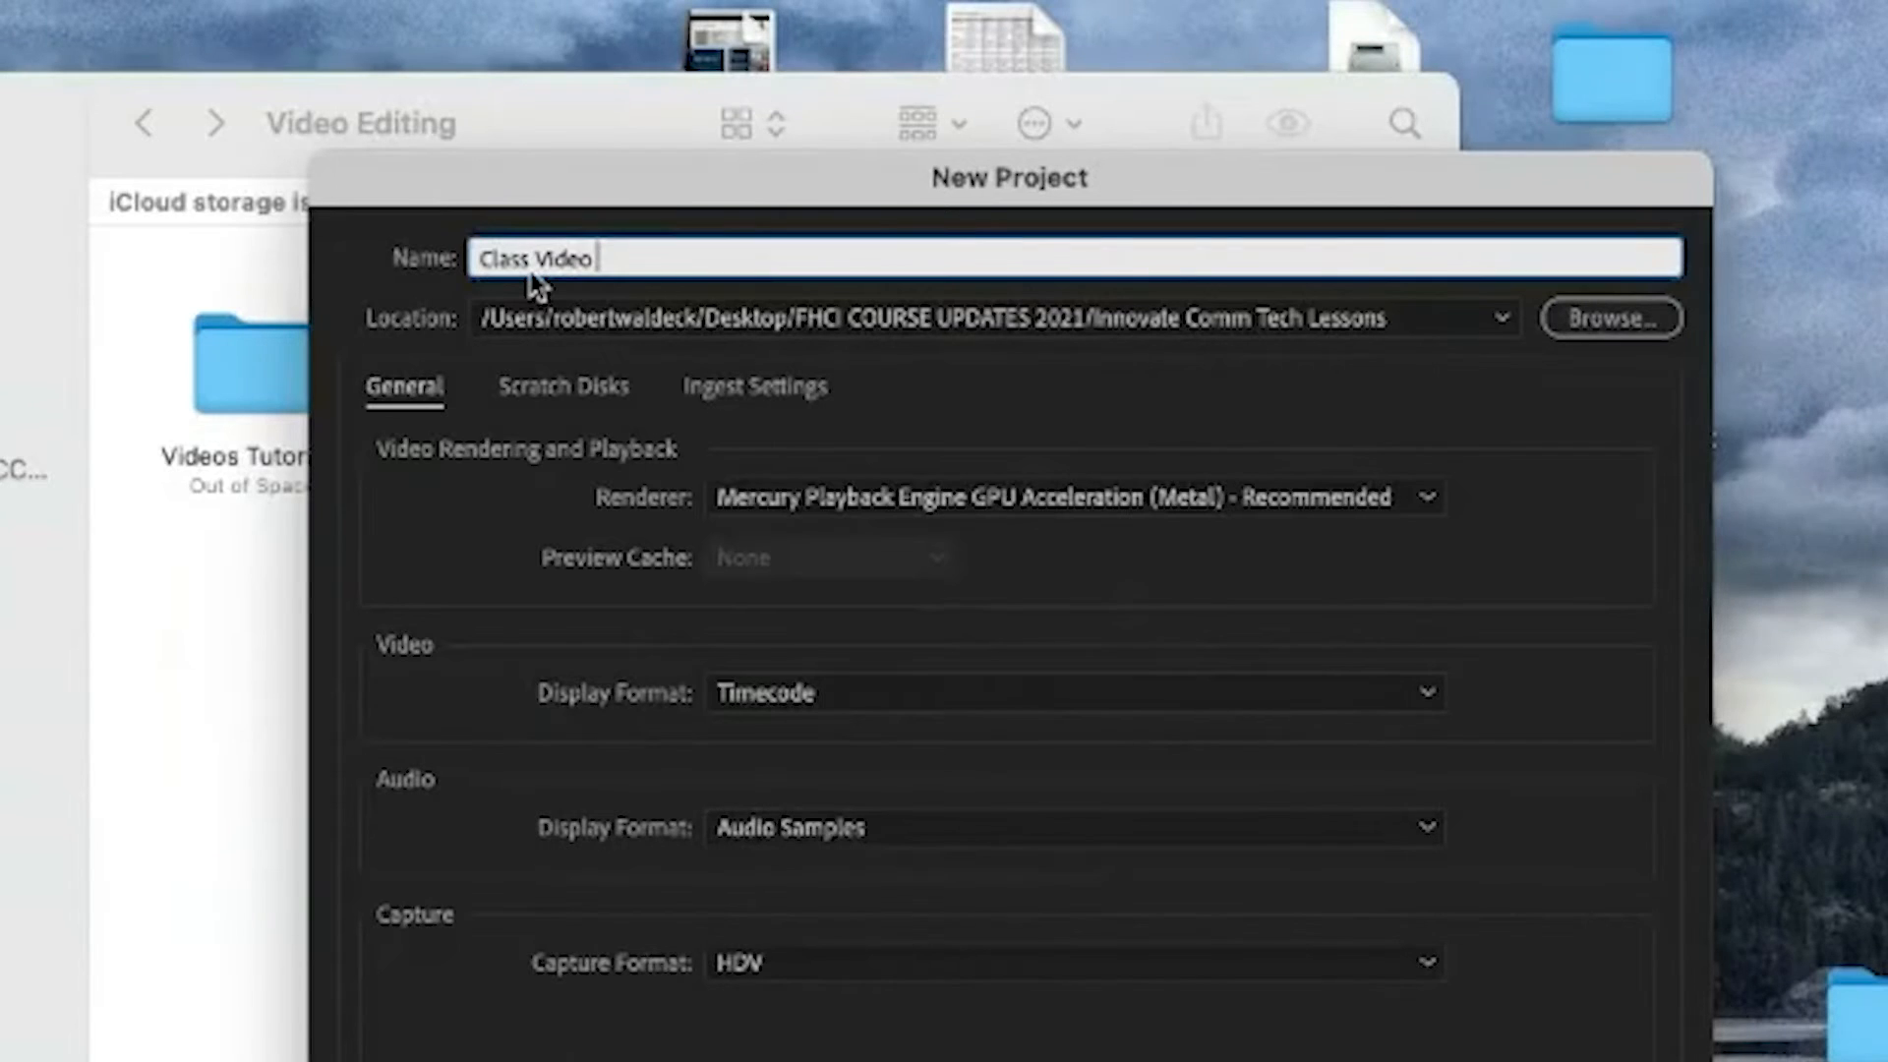
text(Demo May)
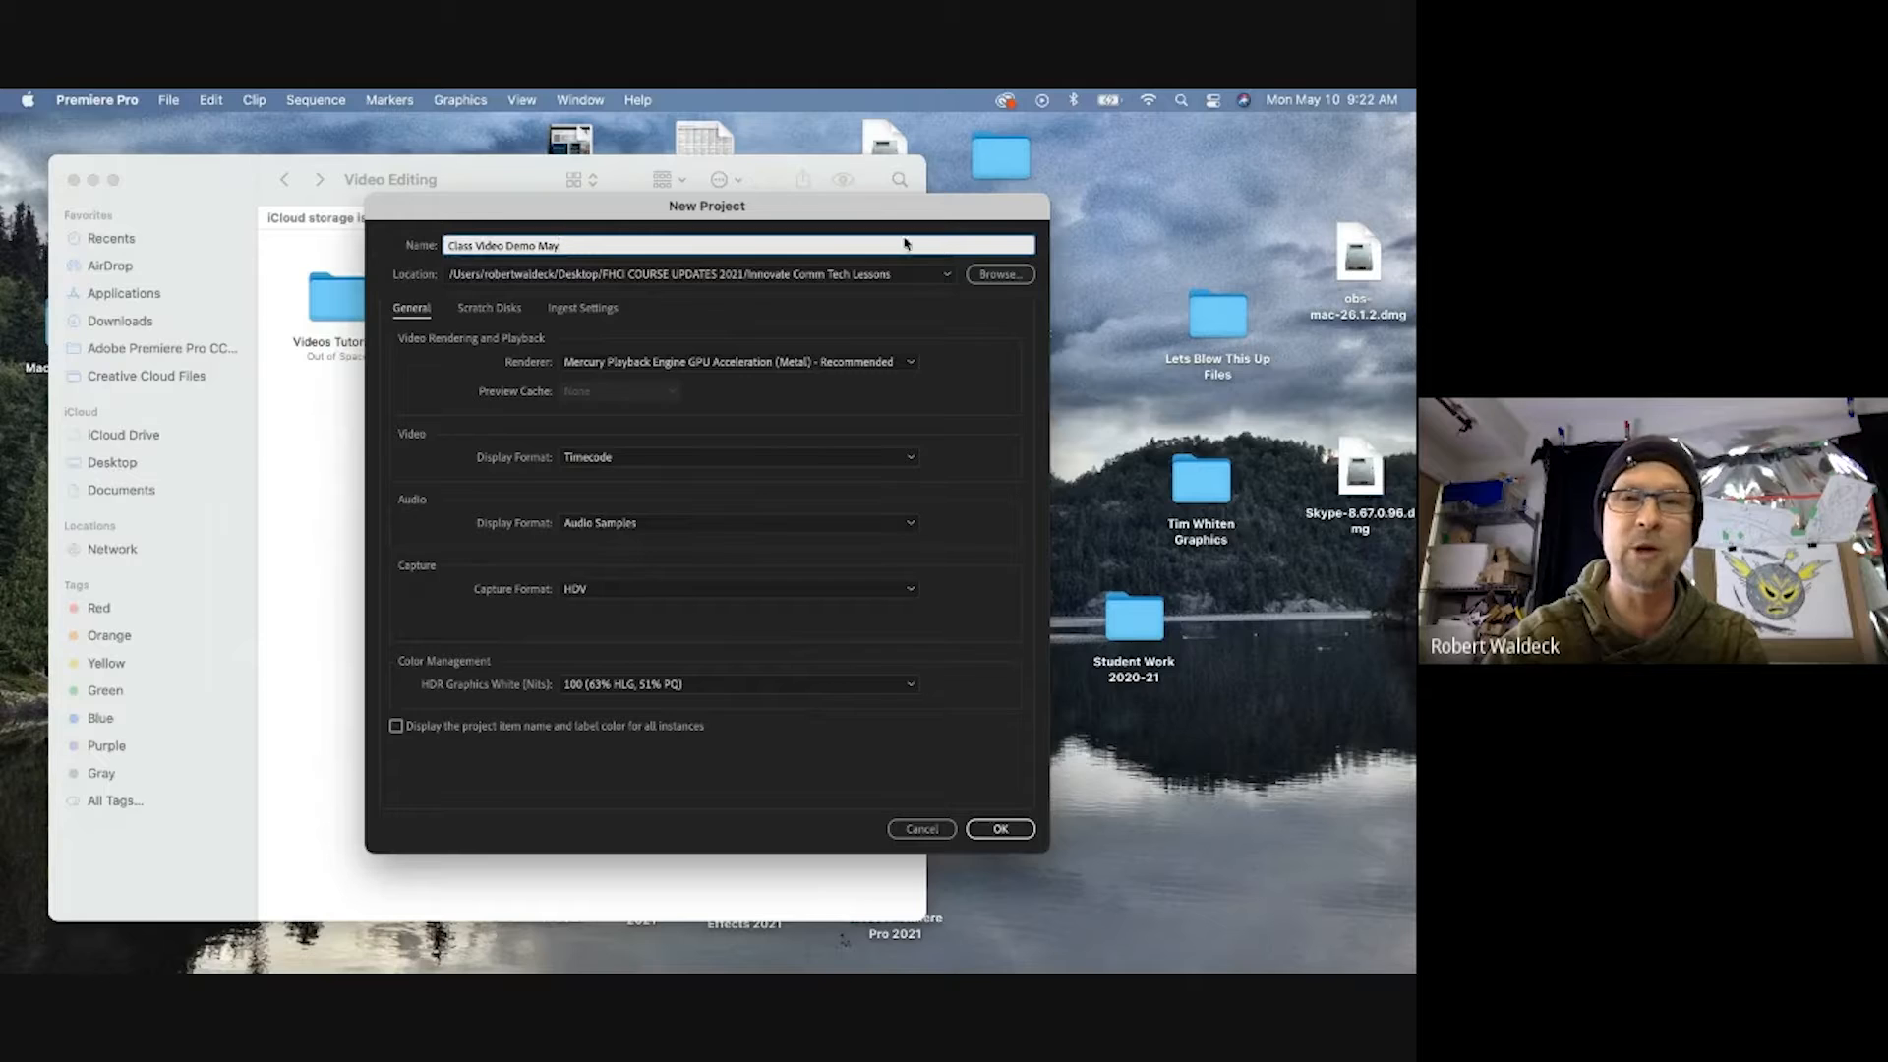
Set the project location to Desktop/FHCI COURSE UPDATES 2021/Quad 4 Tutorials Part 2/Video Editing and create the project
click(1000, 274)
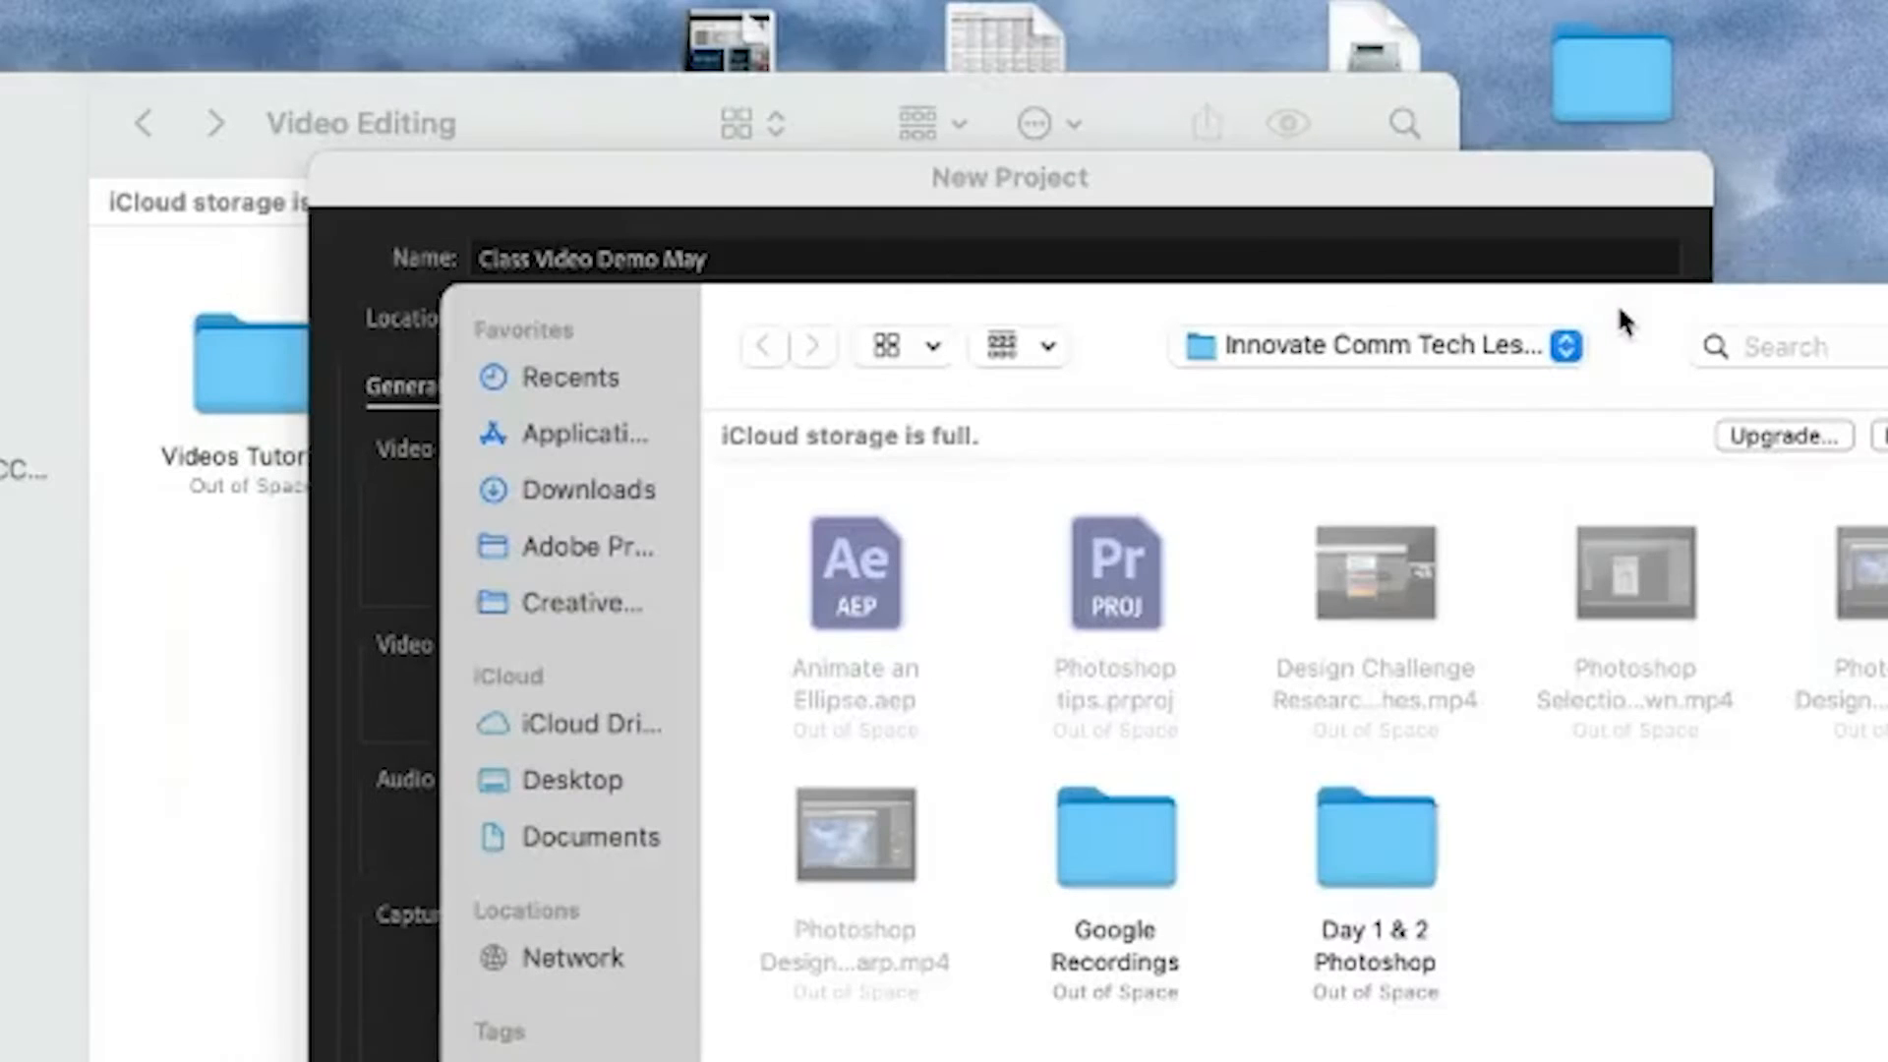
click(574, 779)
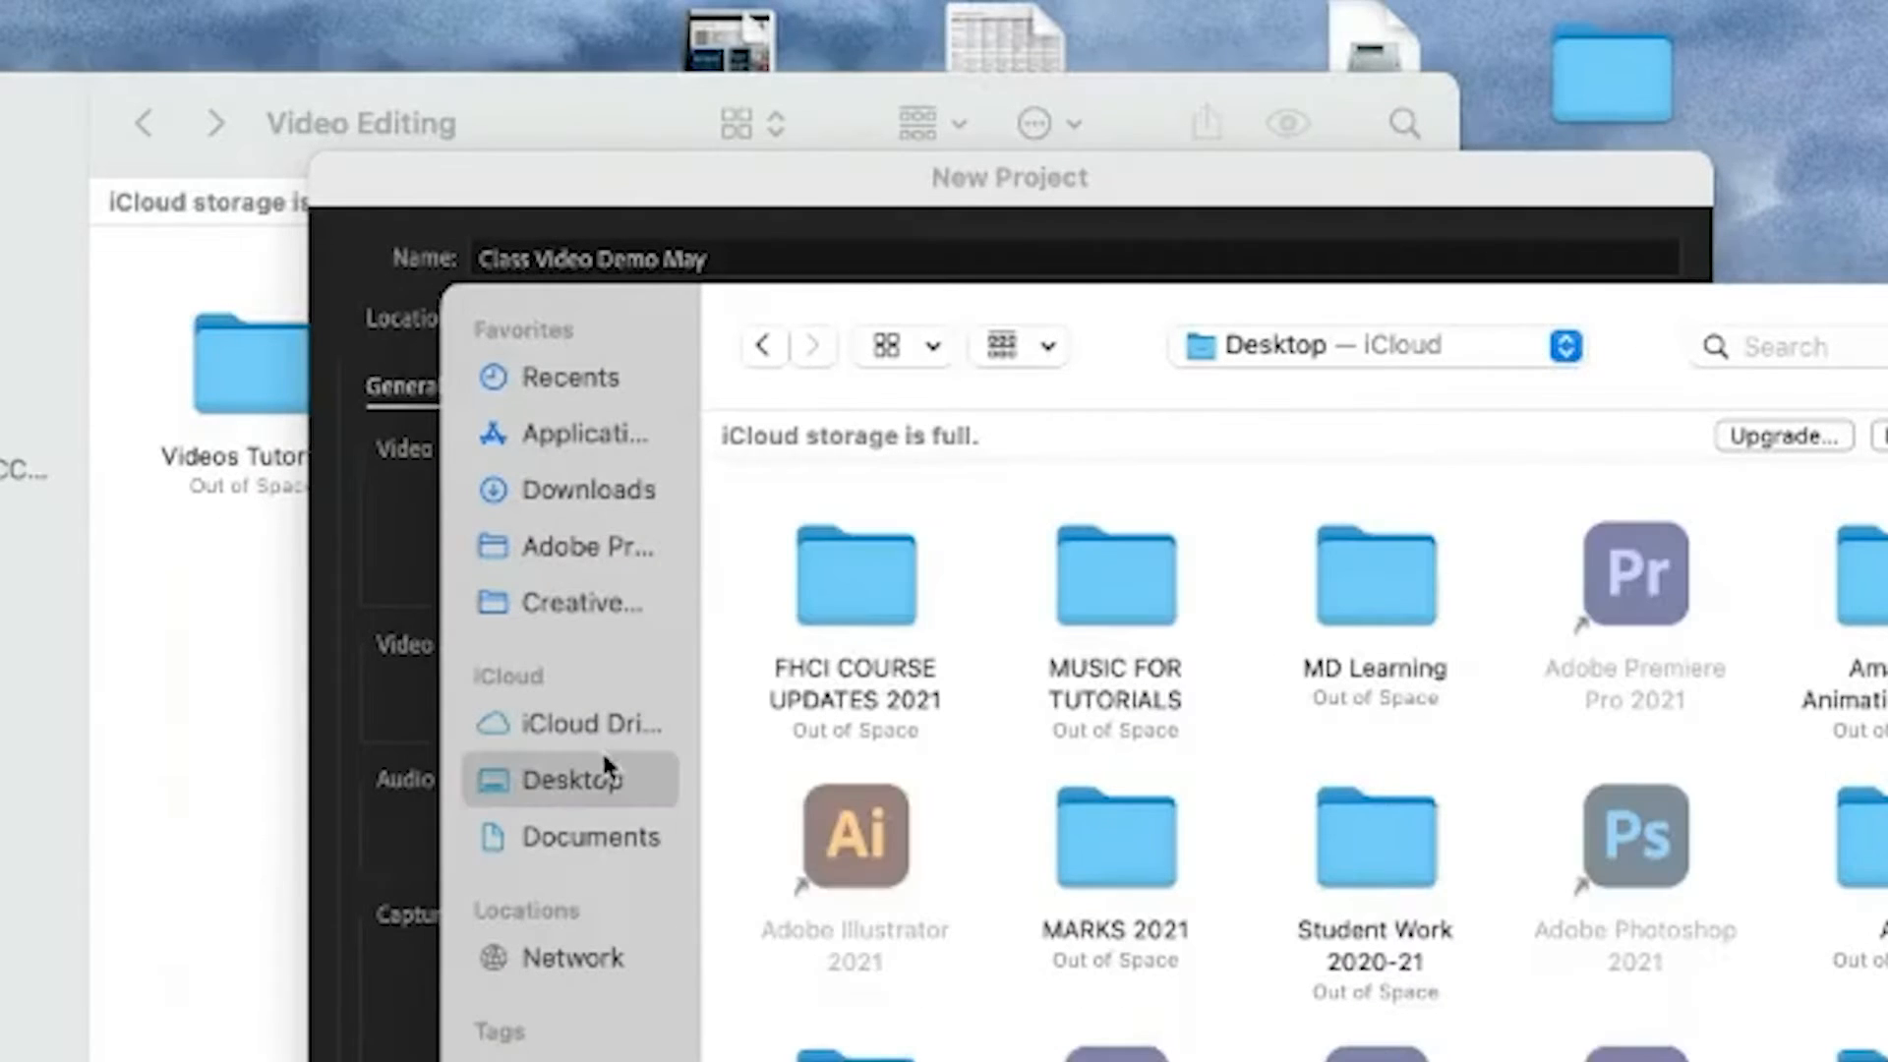
double_click(860, 592)
double_click(862, 593)
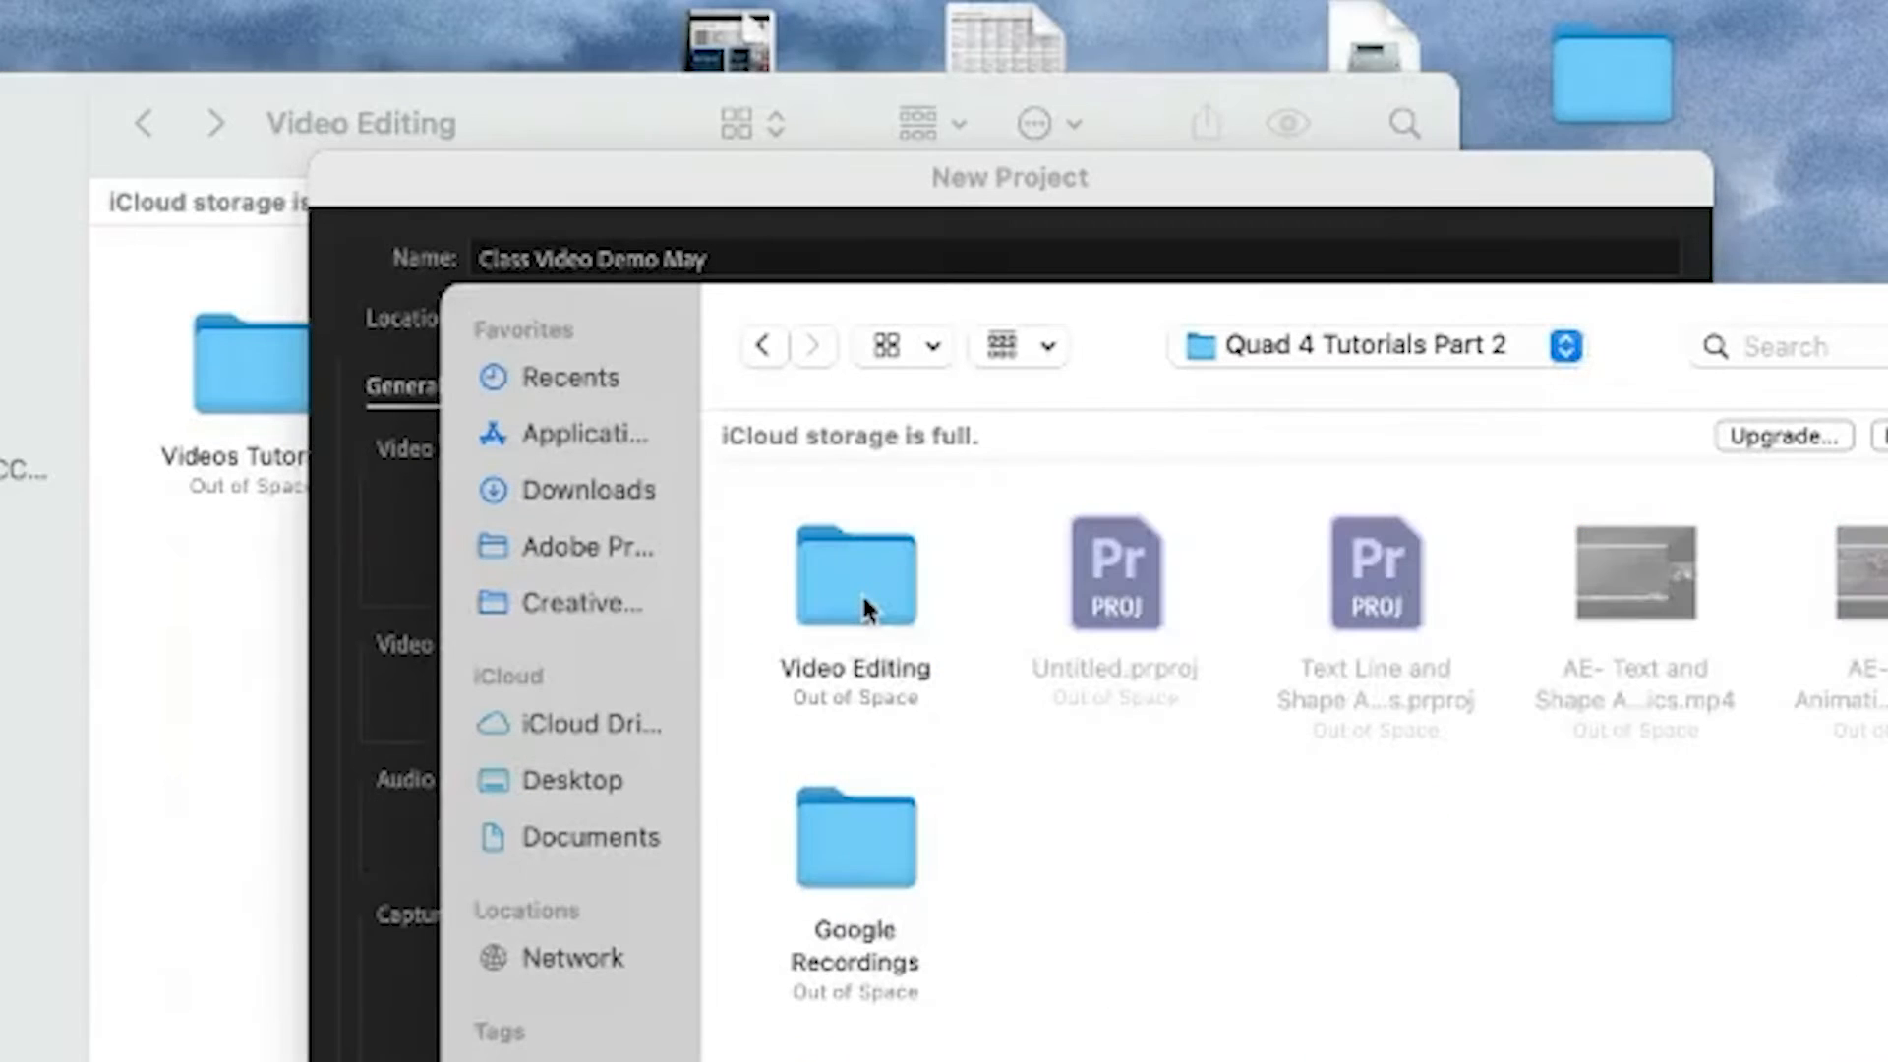
click(861, 592)
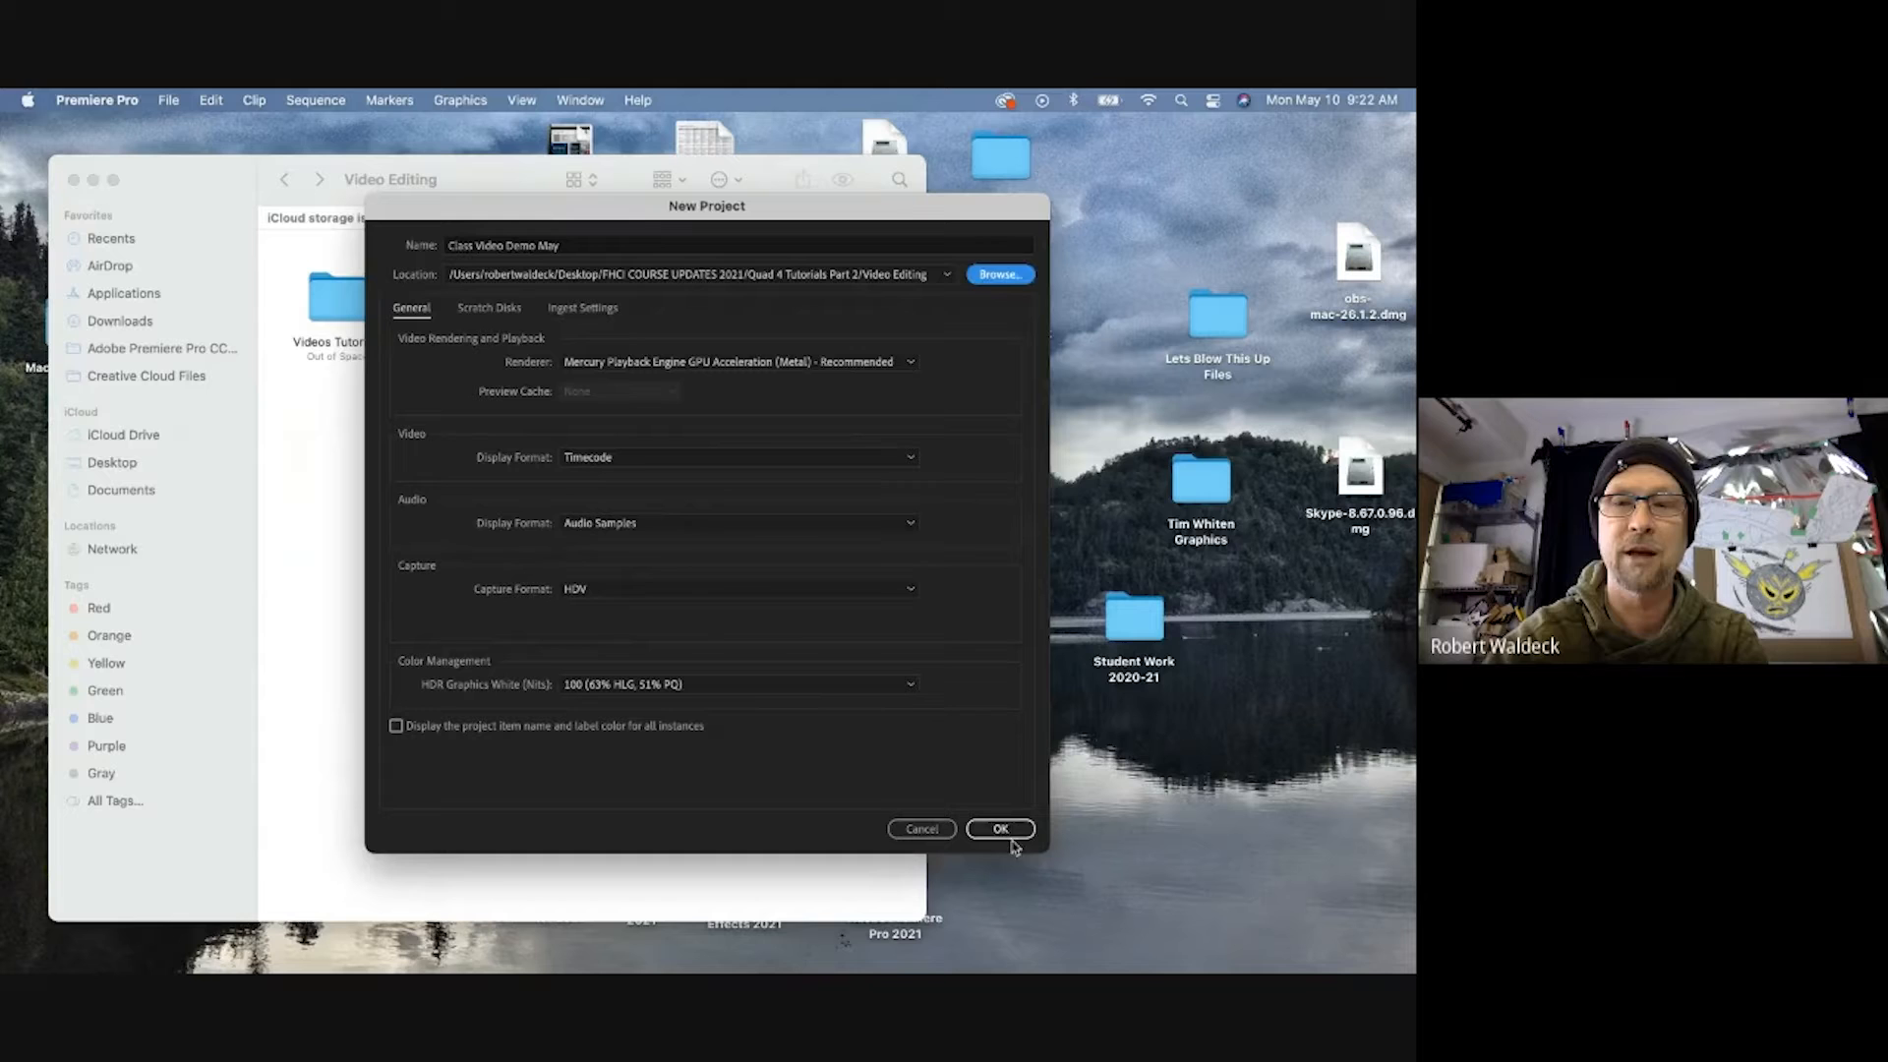
click(1009, 832)
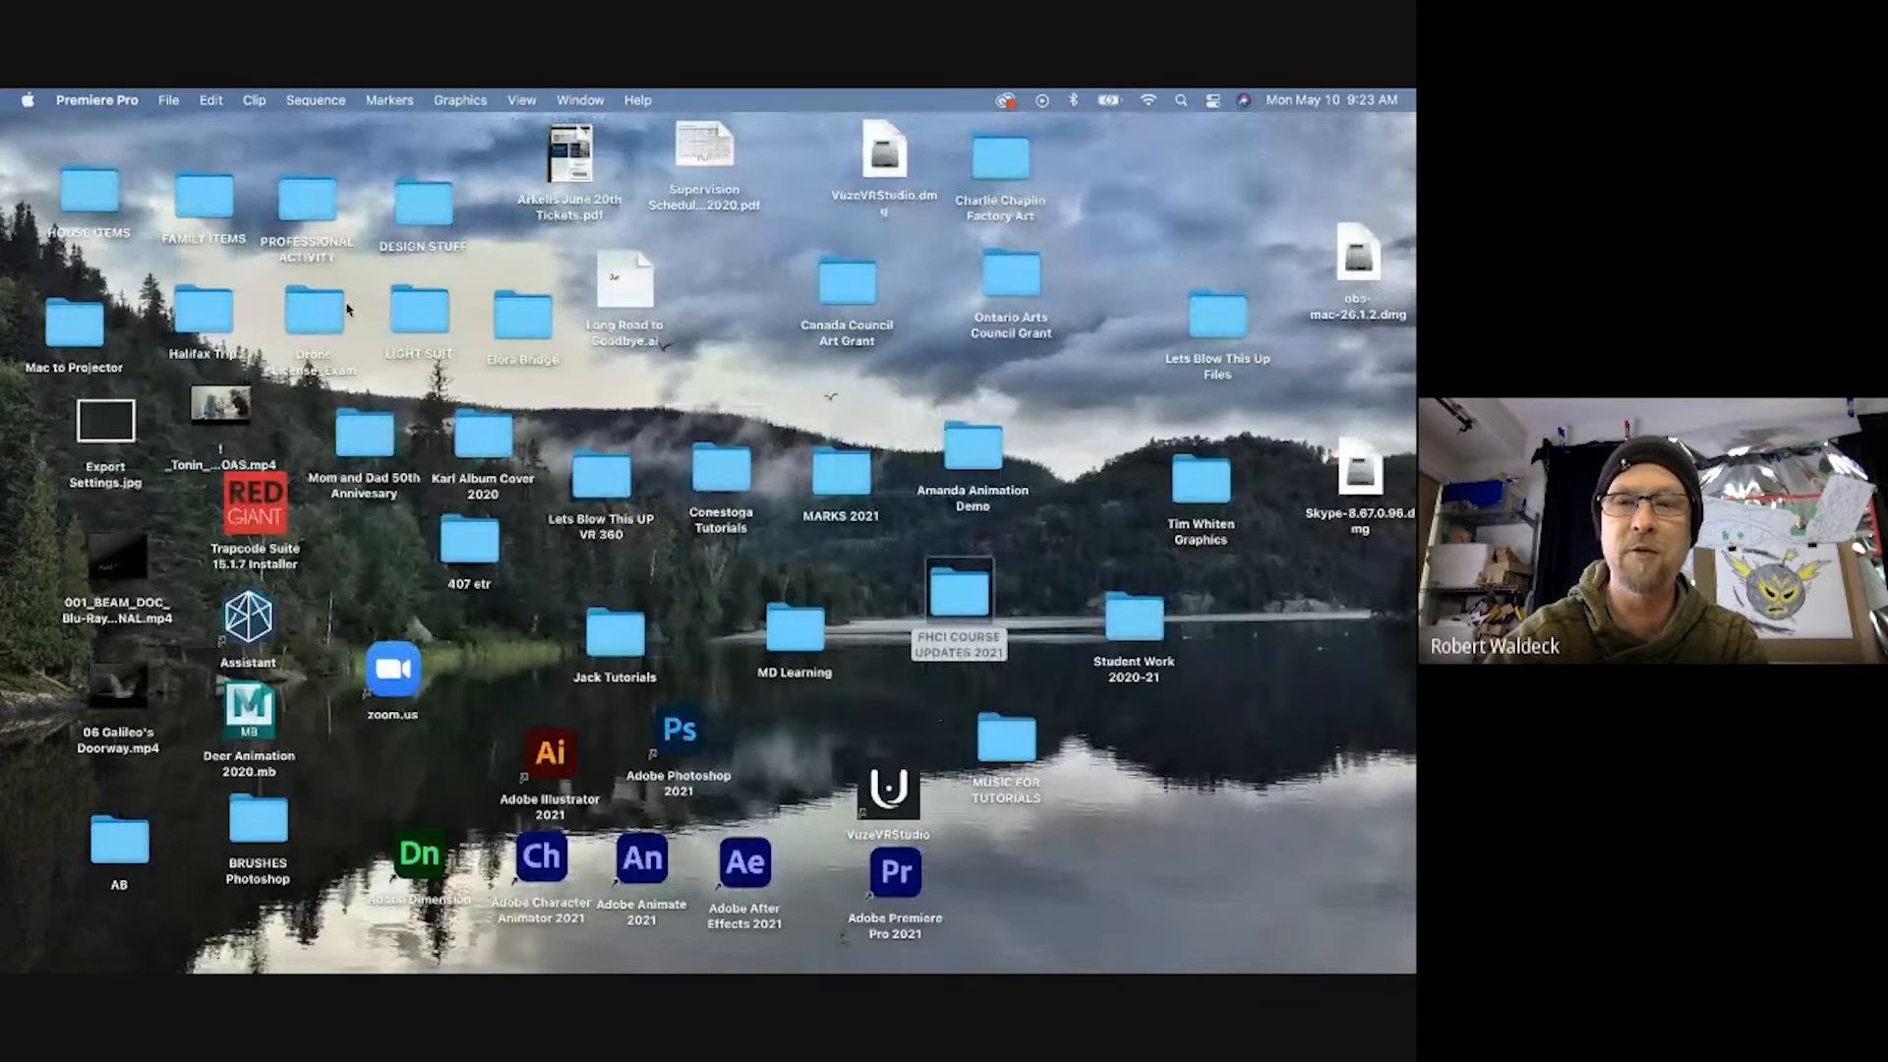
Check for the project file in the desktop folder FHCI COURSE UPDATES 2021/Quad 4 Tutorials Part 2/Video Editing
click(962, 600)
double_click(965, 614)
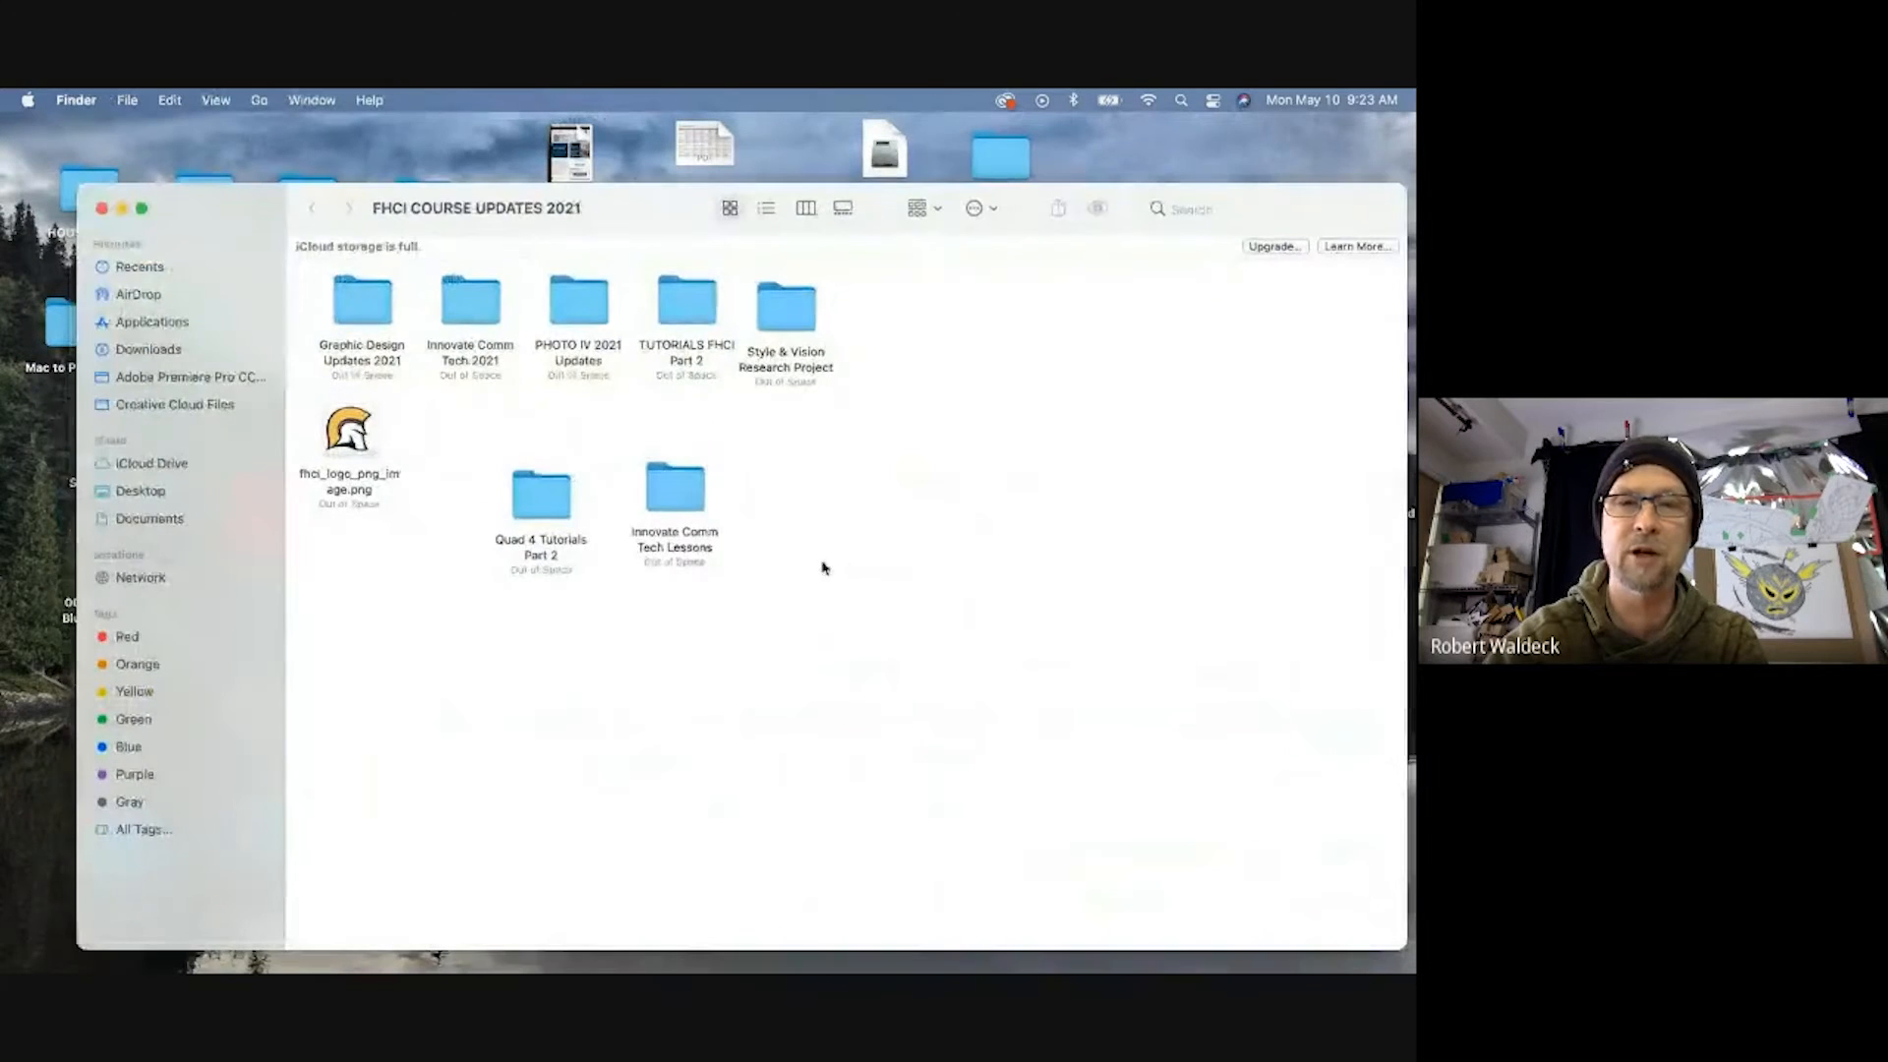
double_click(548, 499)
double_click(504, 885)
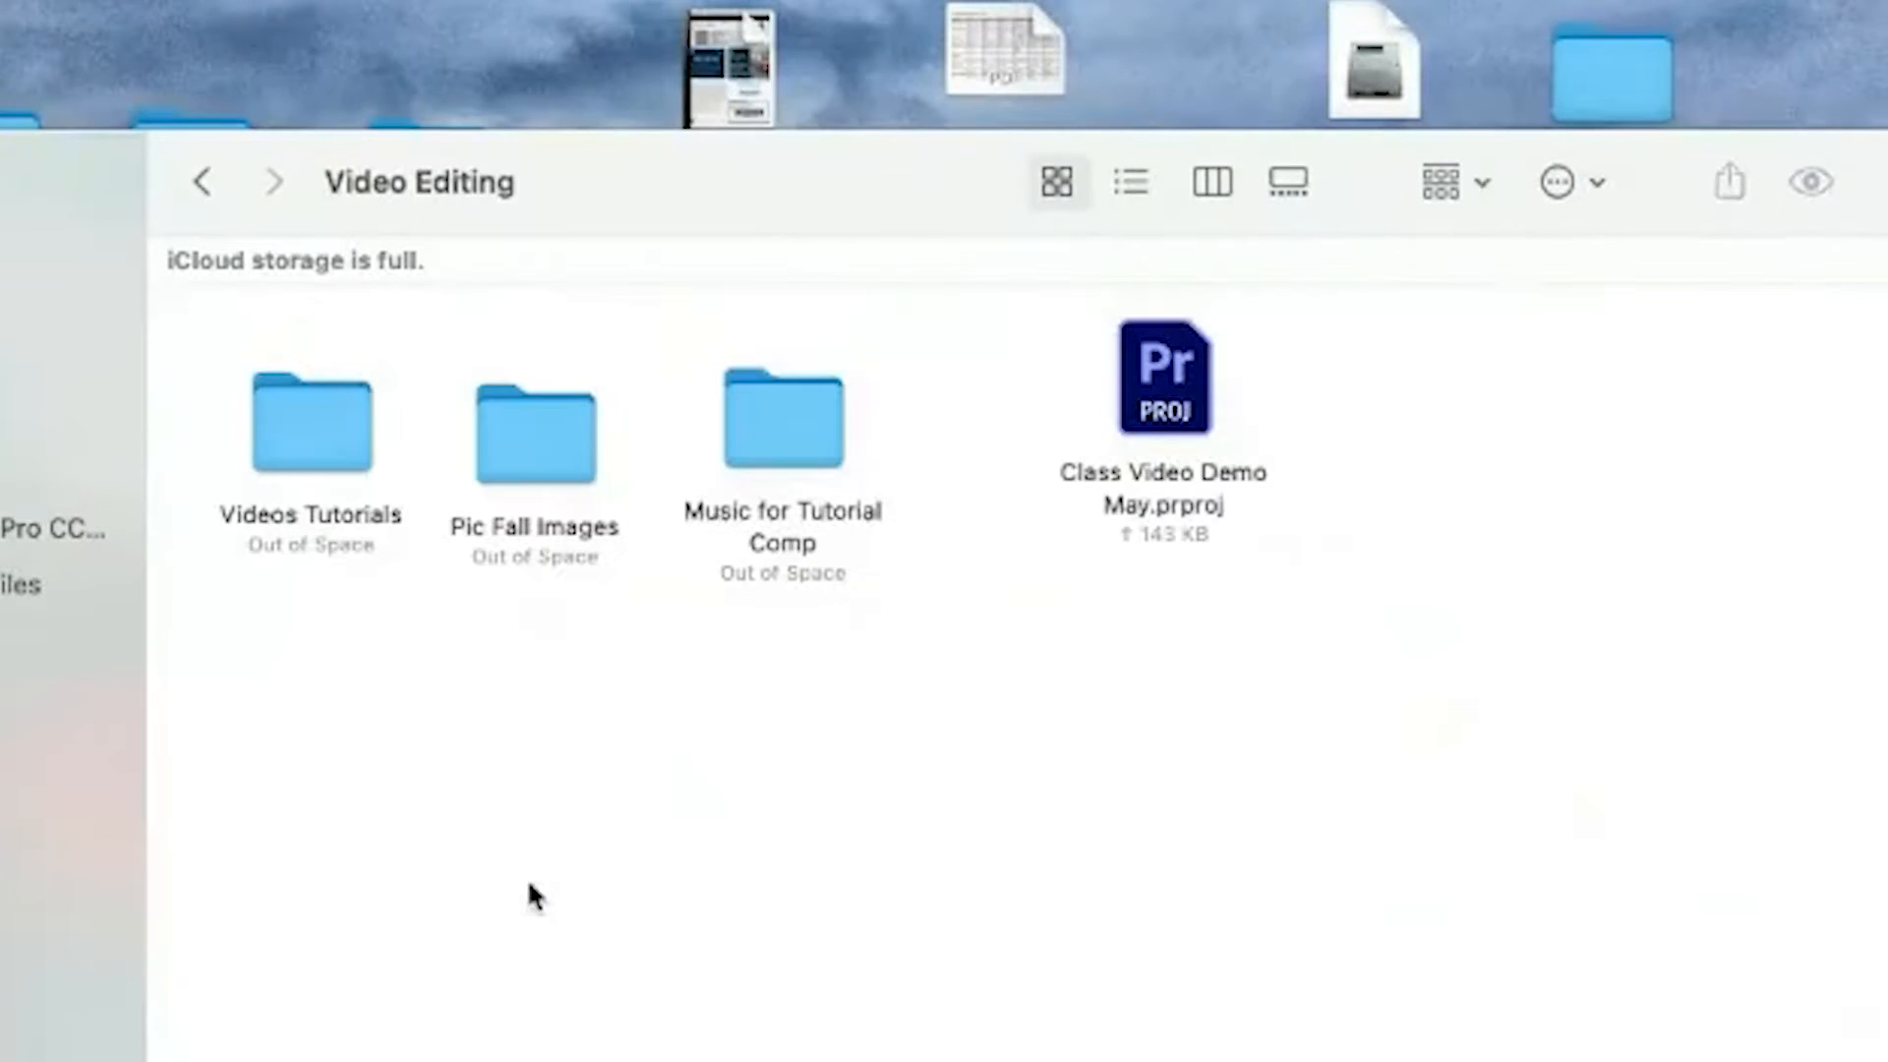
click(1061, 455)
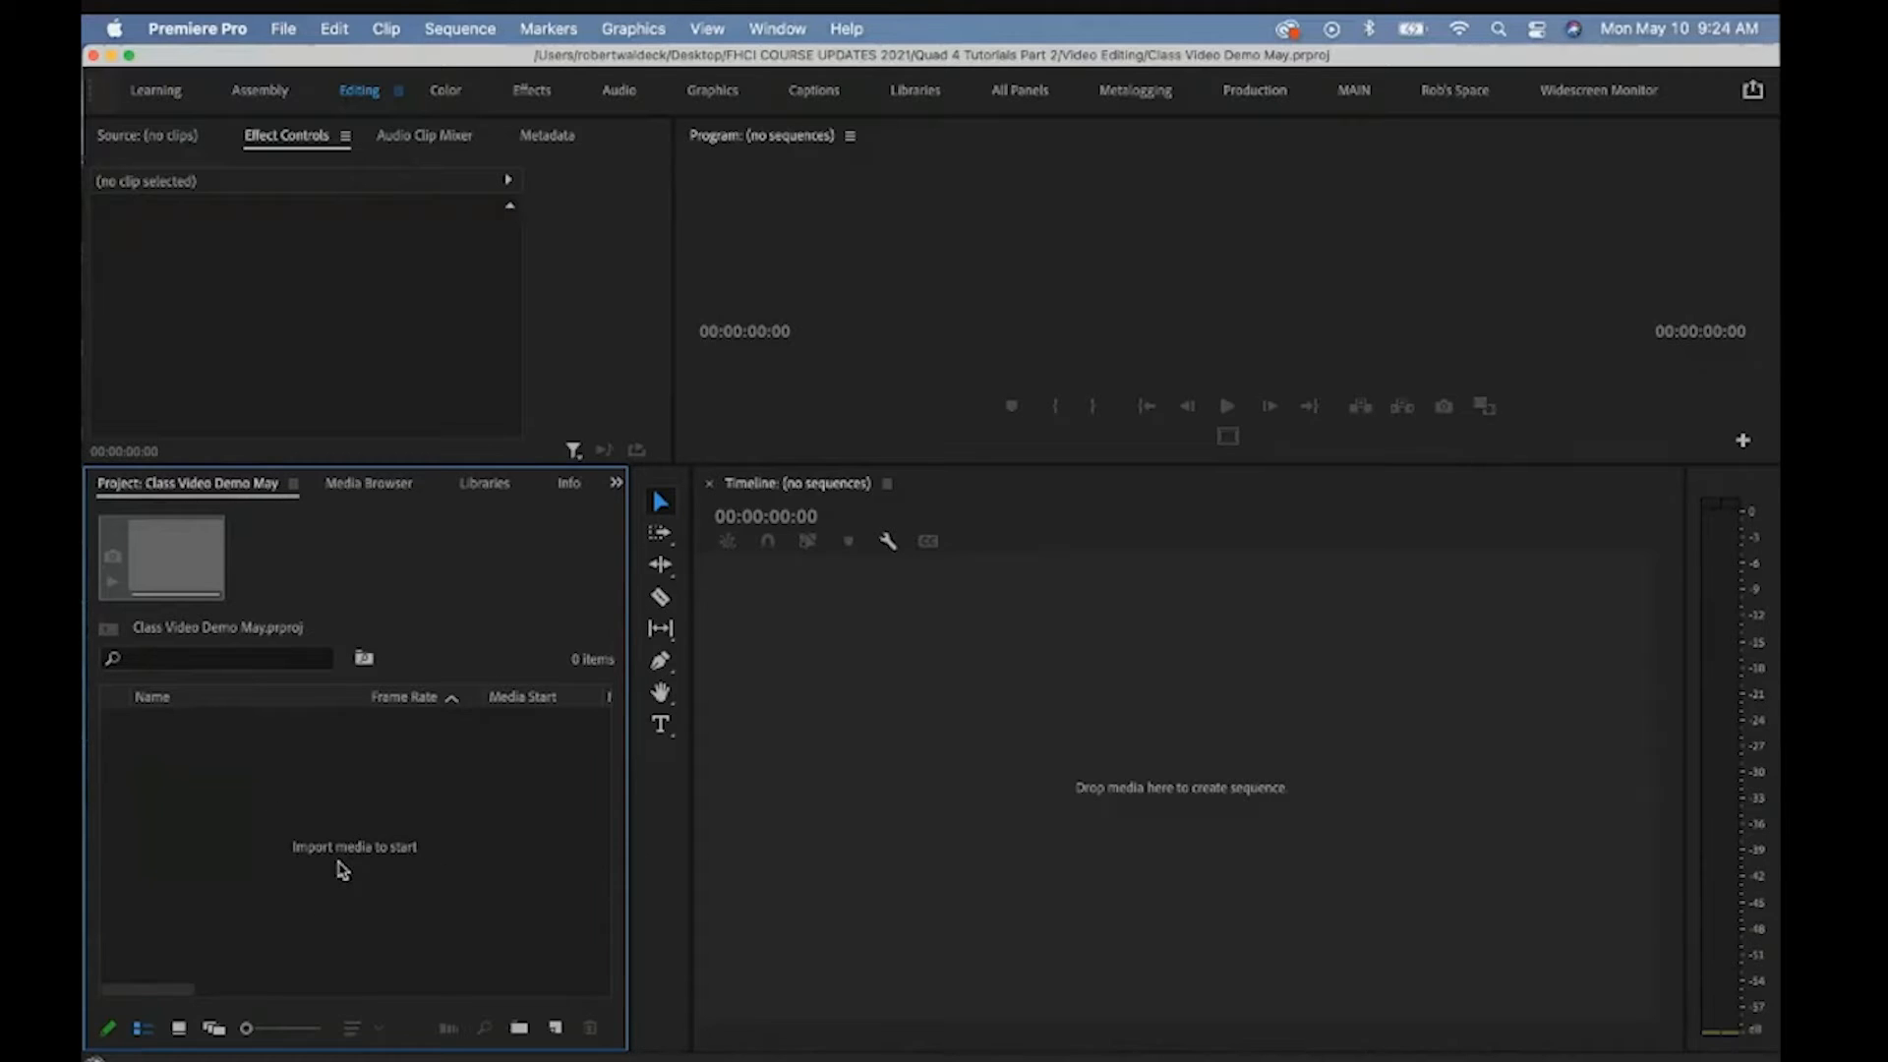
Look at the effect controls and the list of effects categories, and return to the project's media list
click(264, 145)
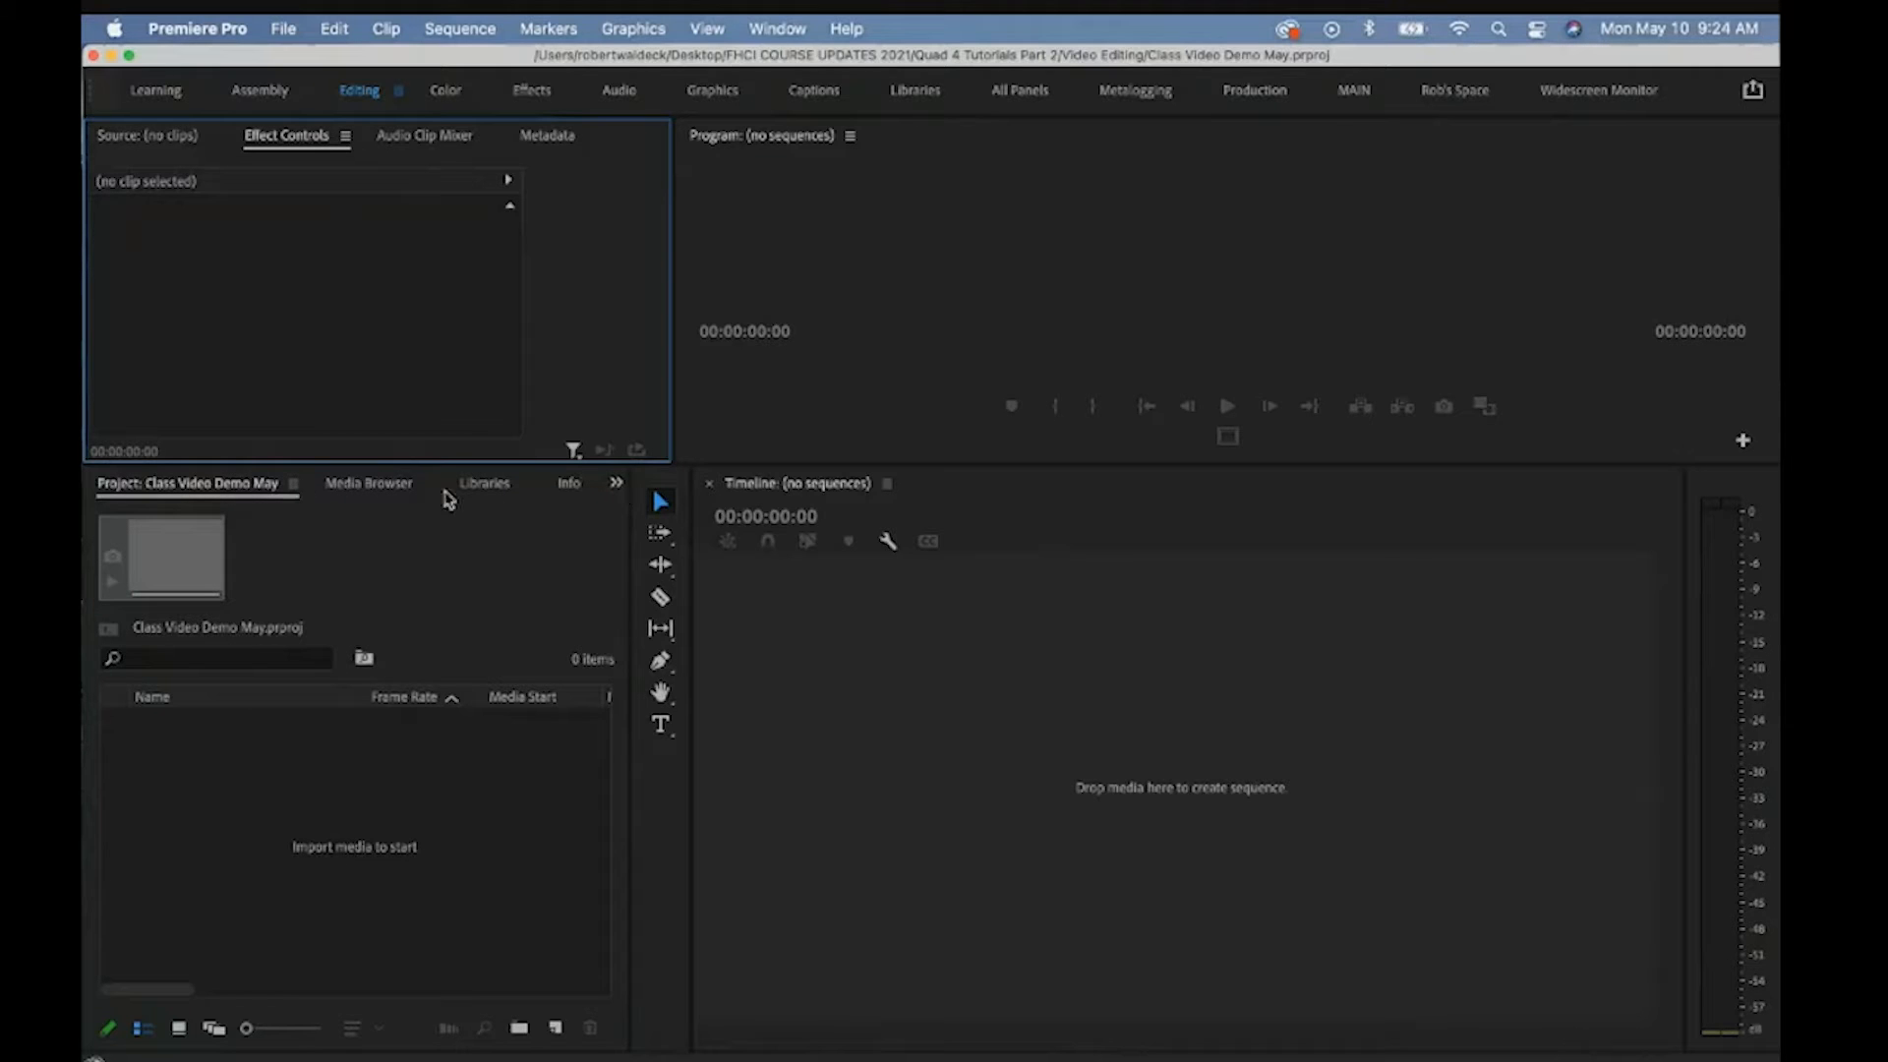
click(615, 484)
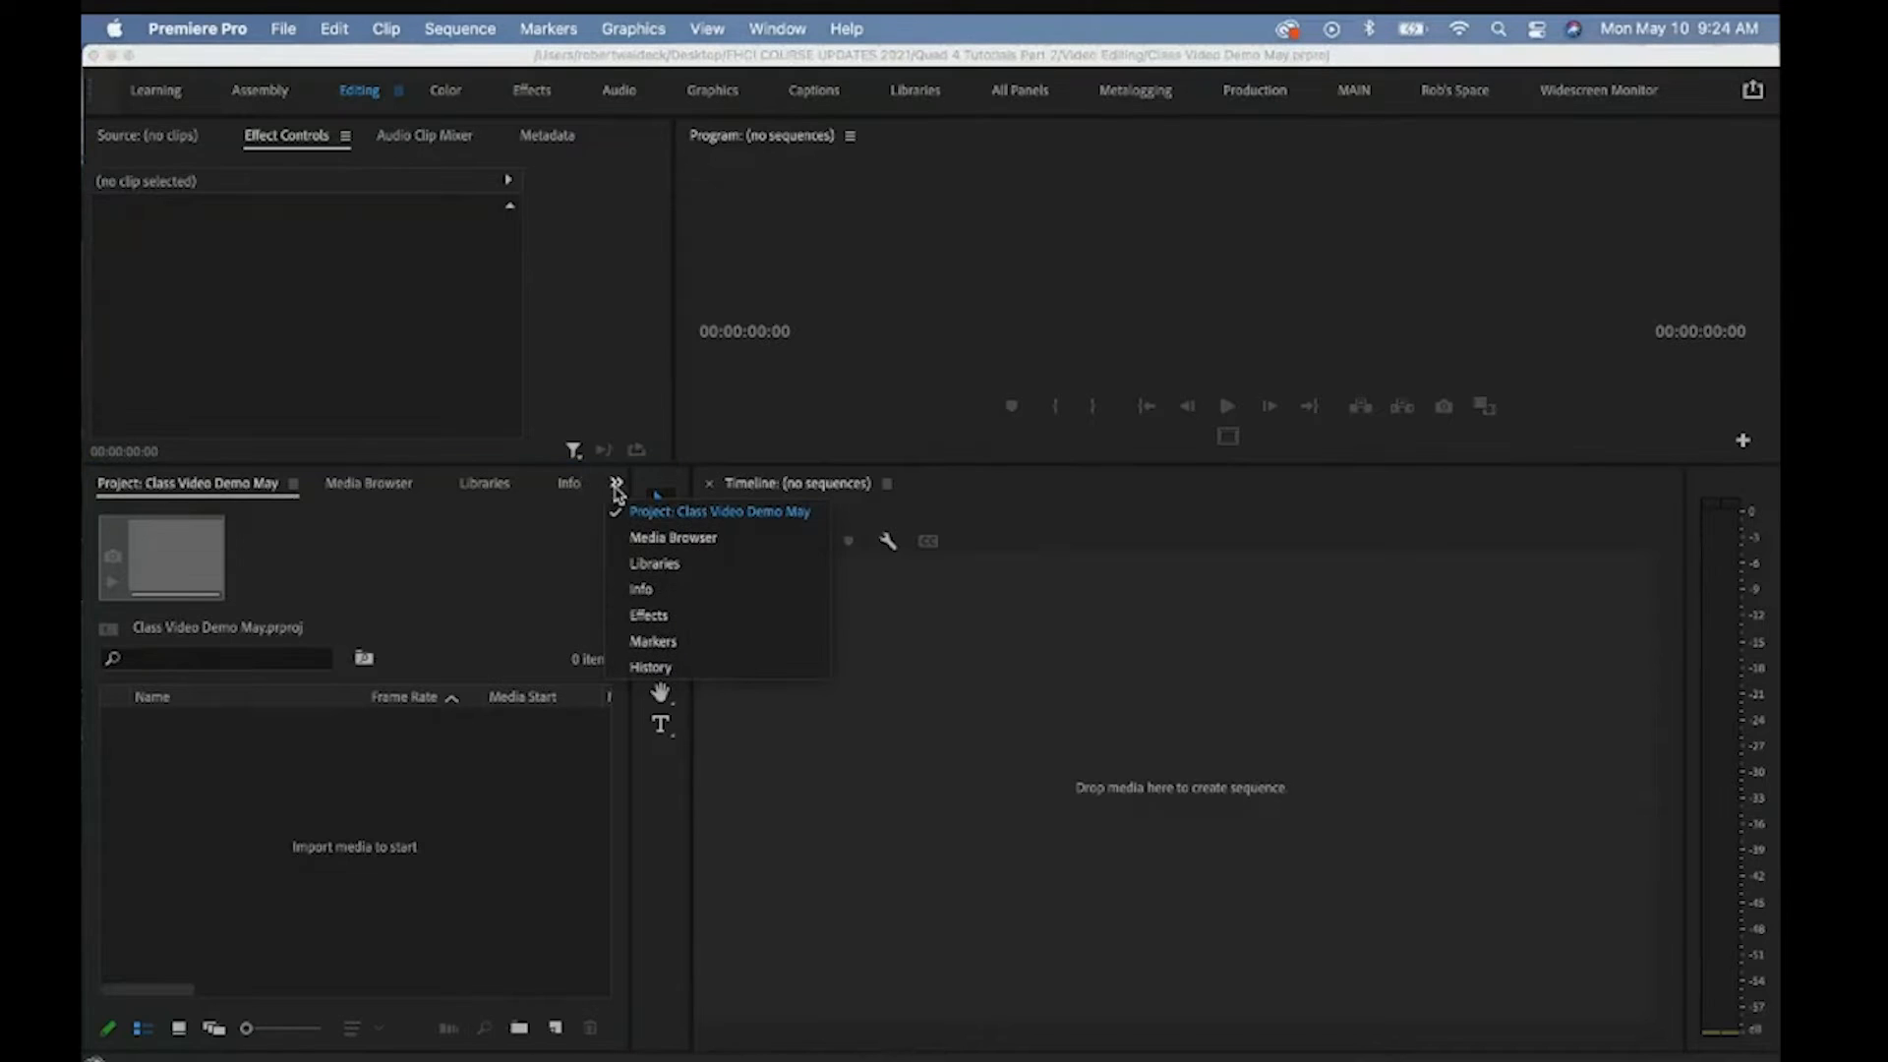
click(649, 616)
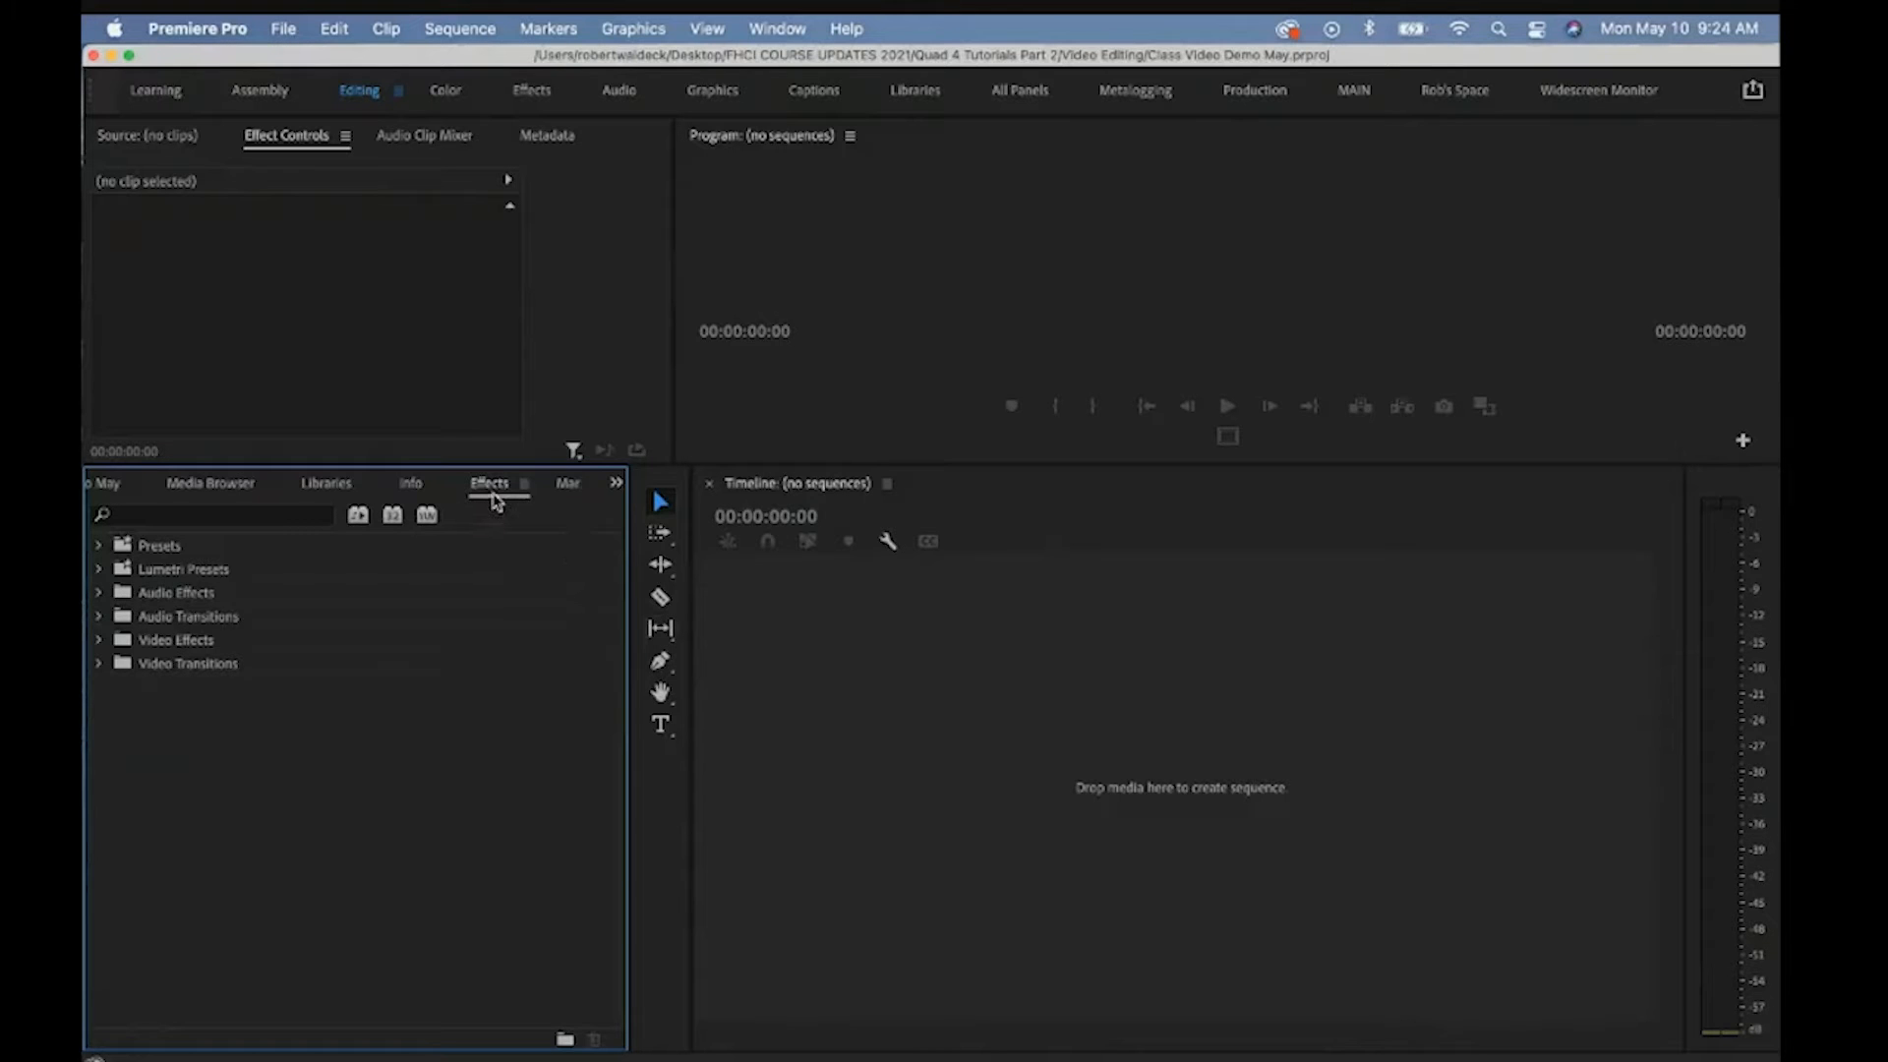
click(616, 482)
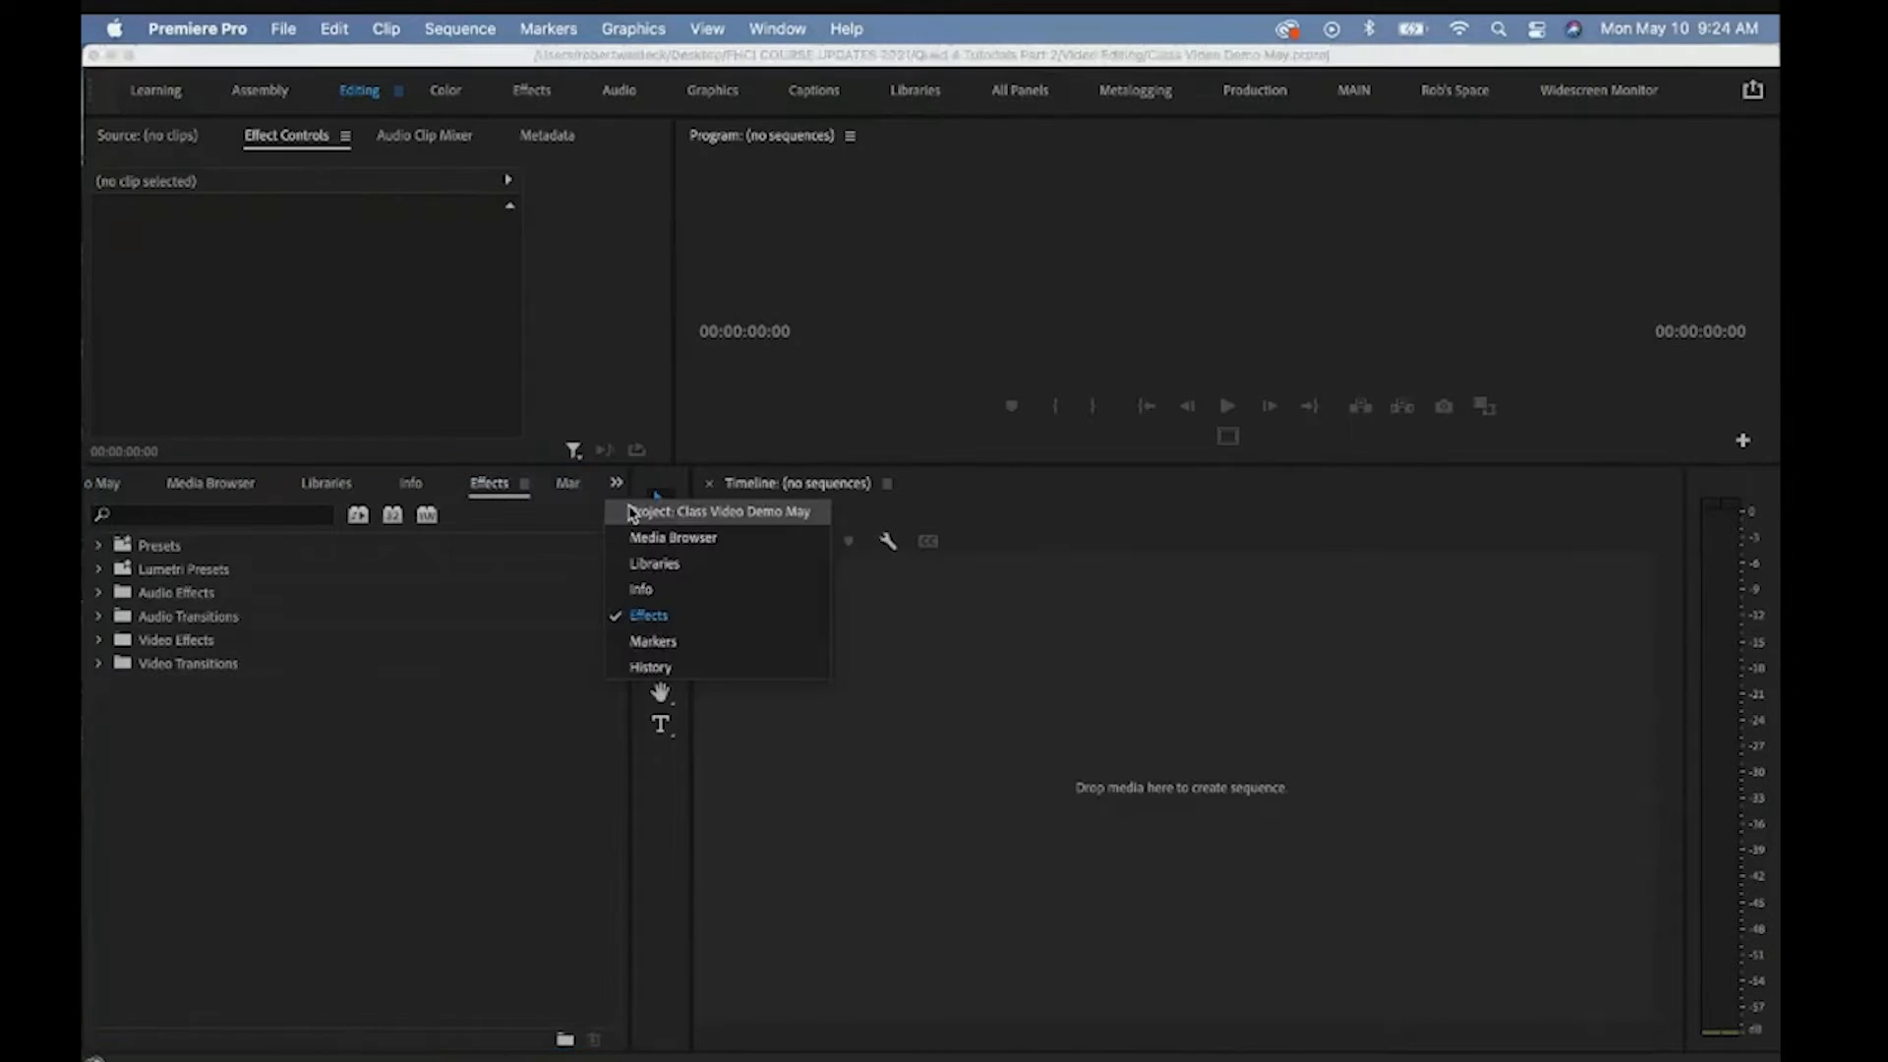
click(630, 507)
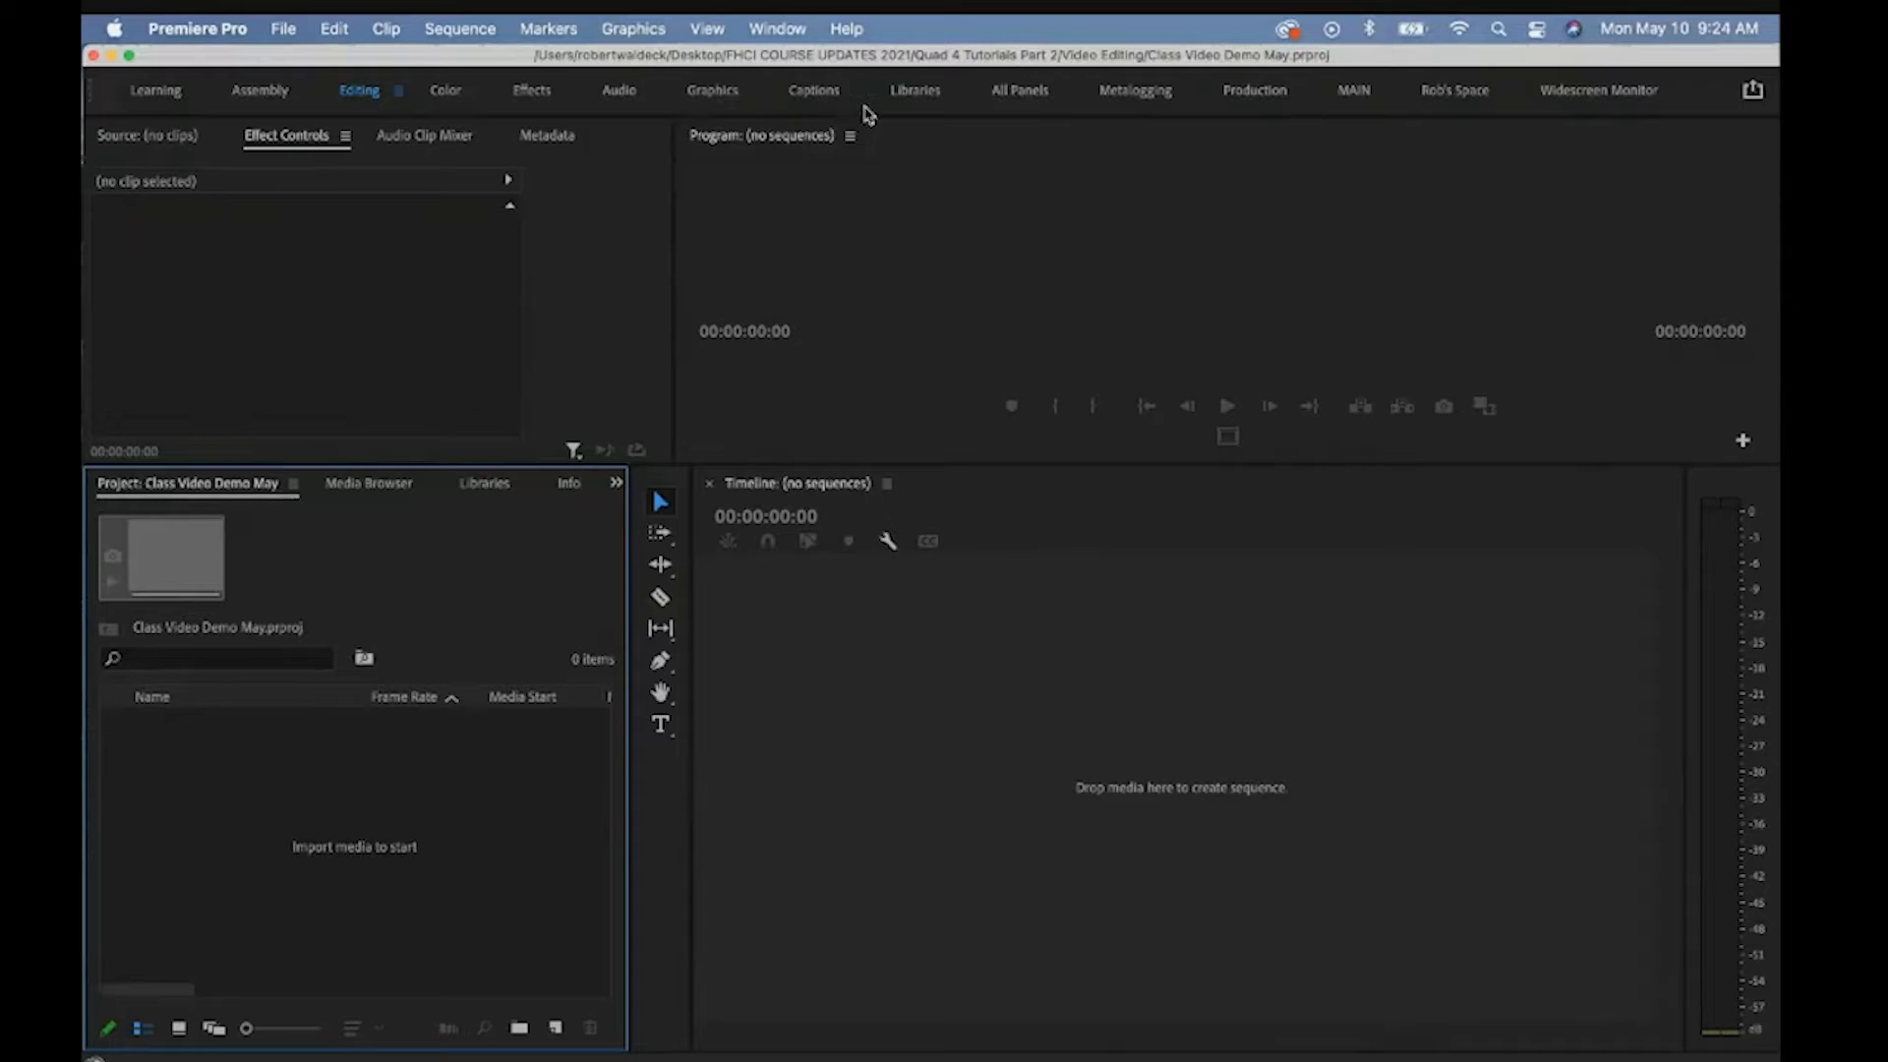
View the Graphics workspace layout and return to the Editing workspace
click(712, 90)
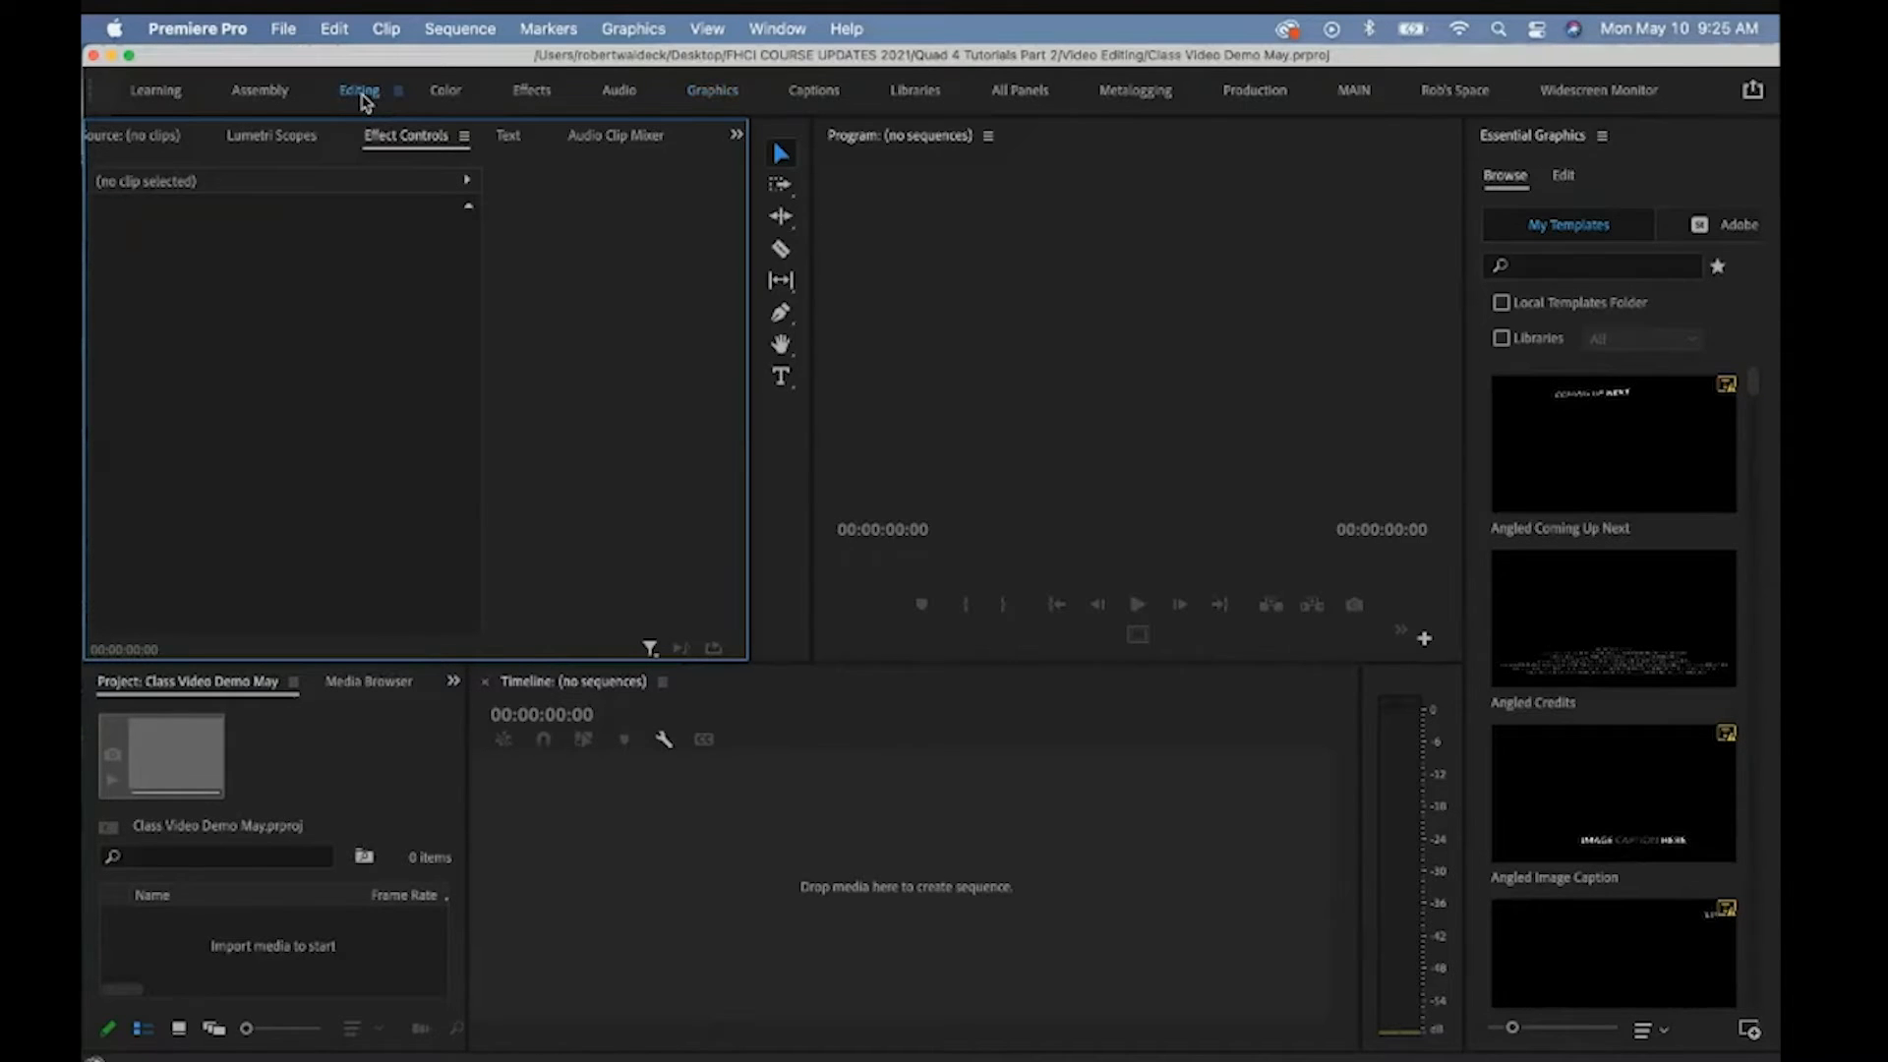
click(360, 91)
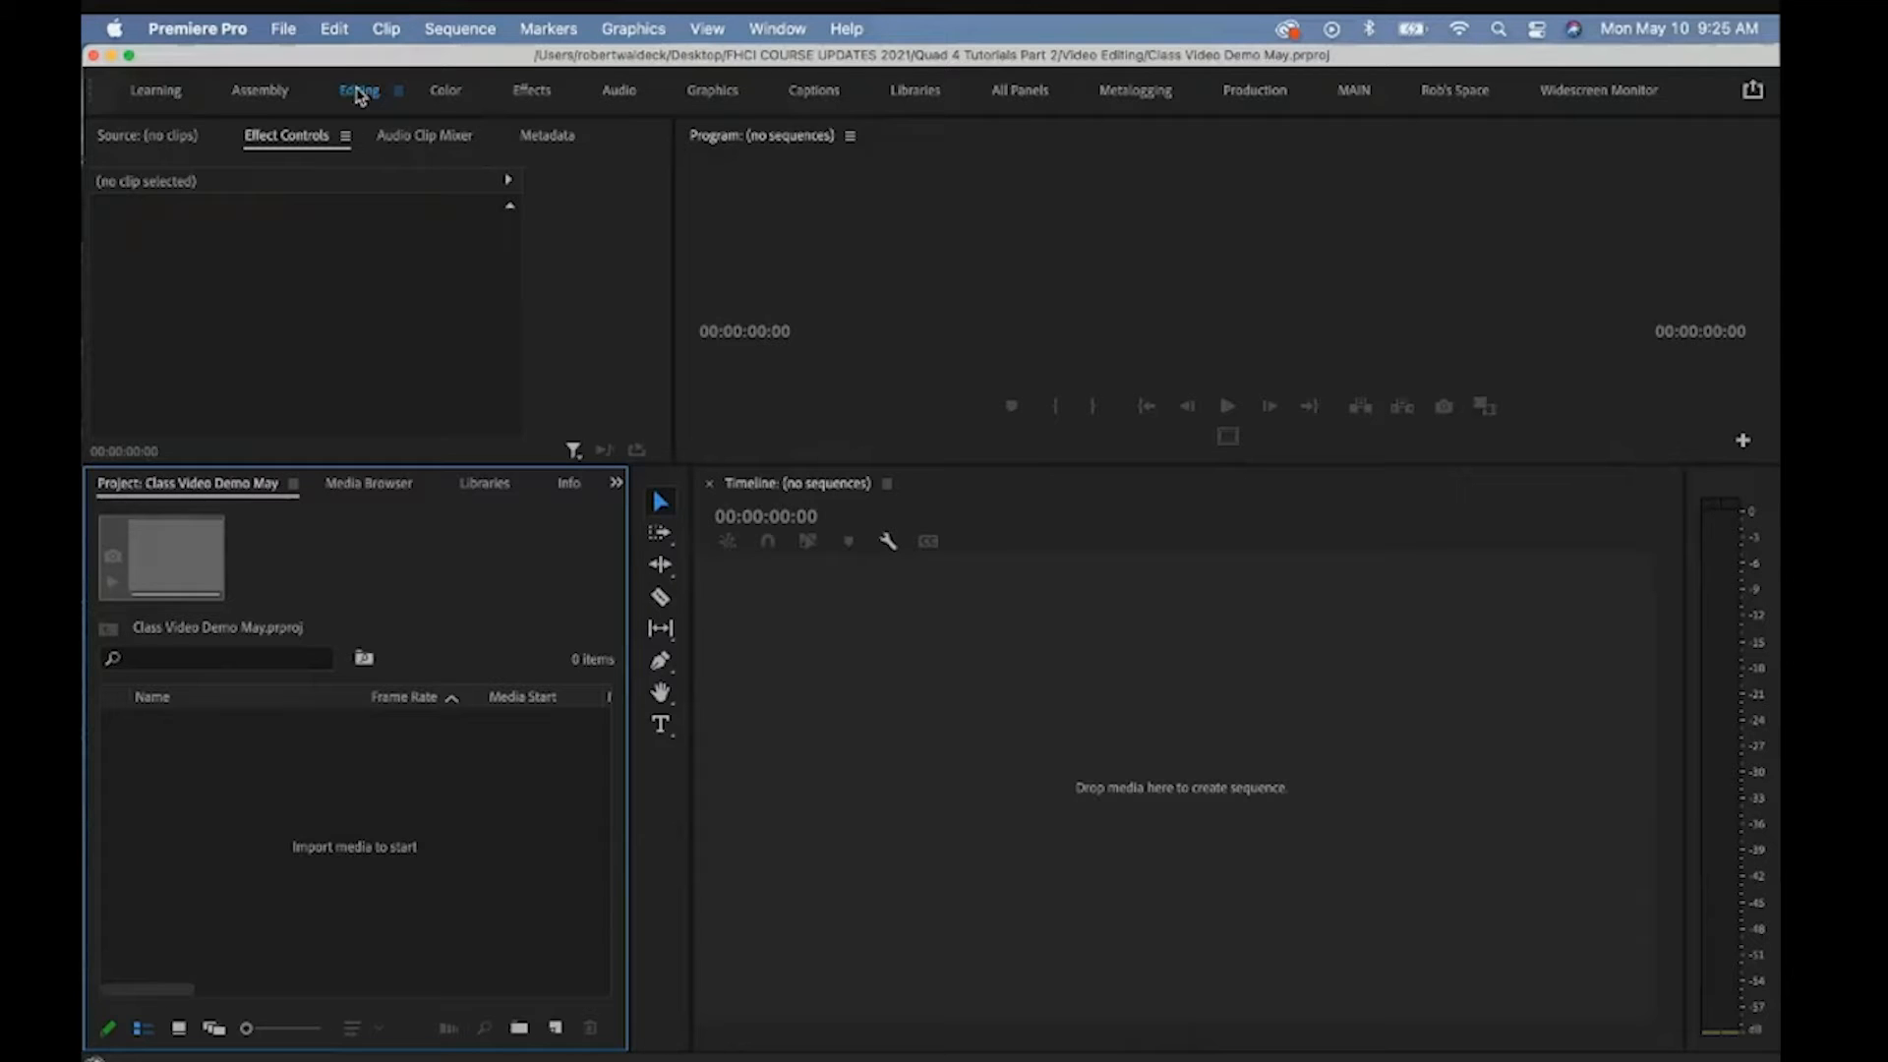
click(778, 29)
Import both MP3 songs from FHCI COURSE UPDATES 2021/Quad 4 Tutorials Part 2/Video Editing/Music for Tutorial Comp into the project
right_click(367, 855)
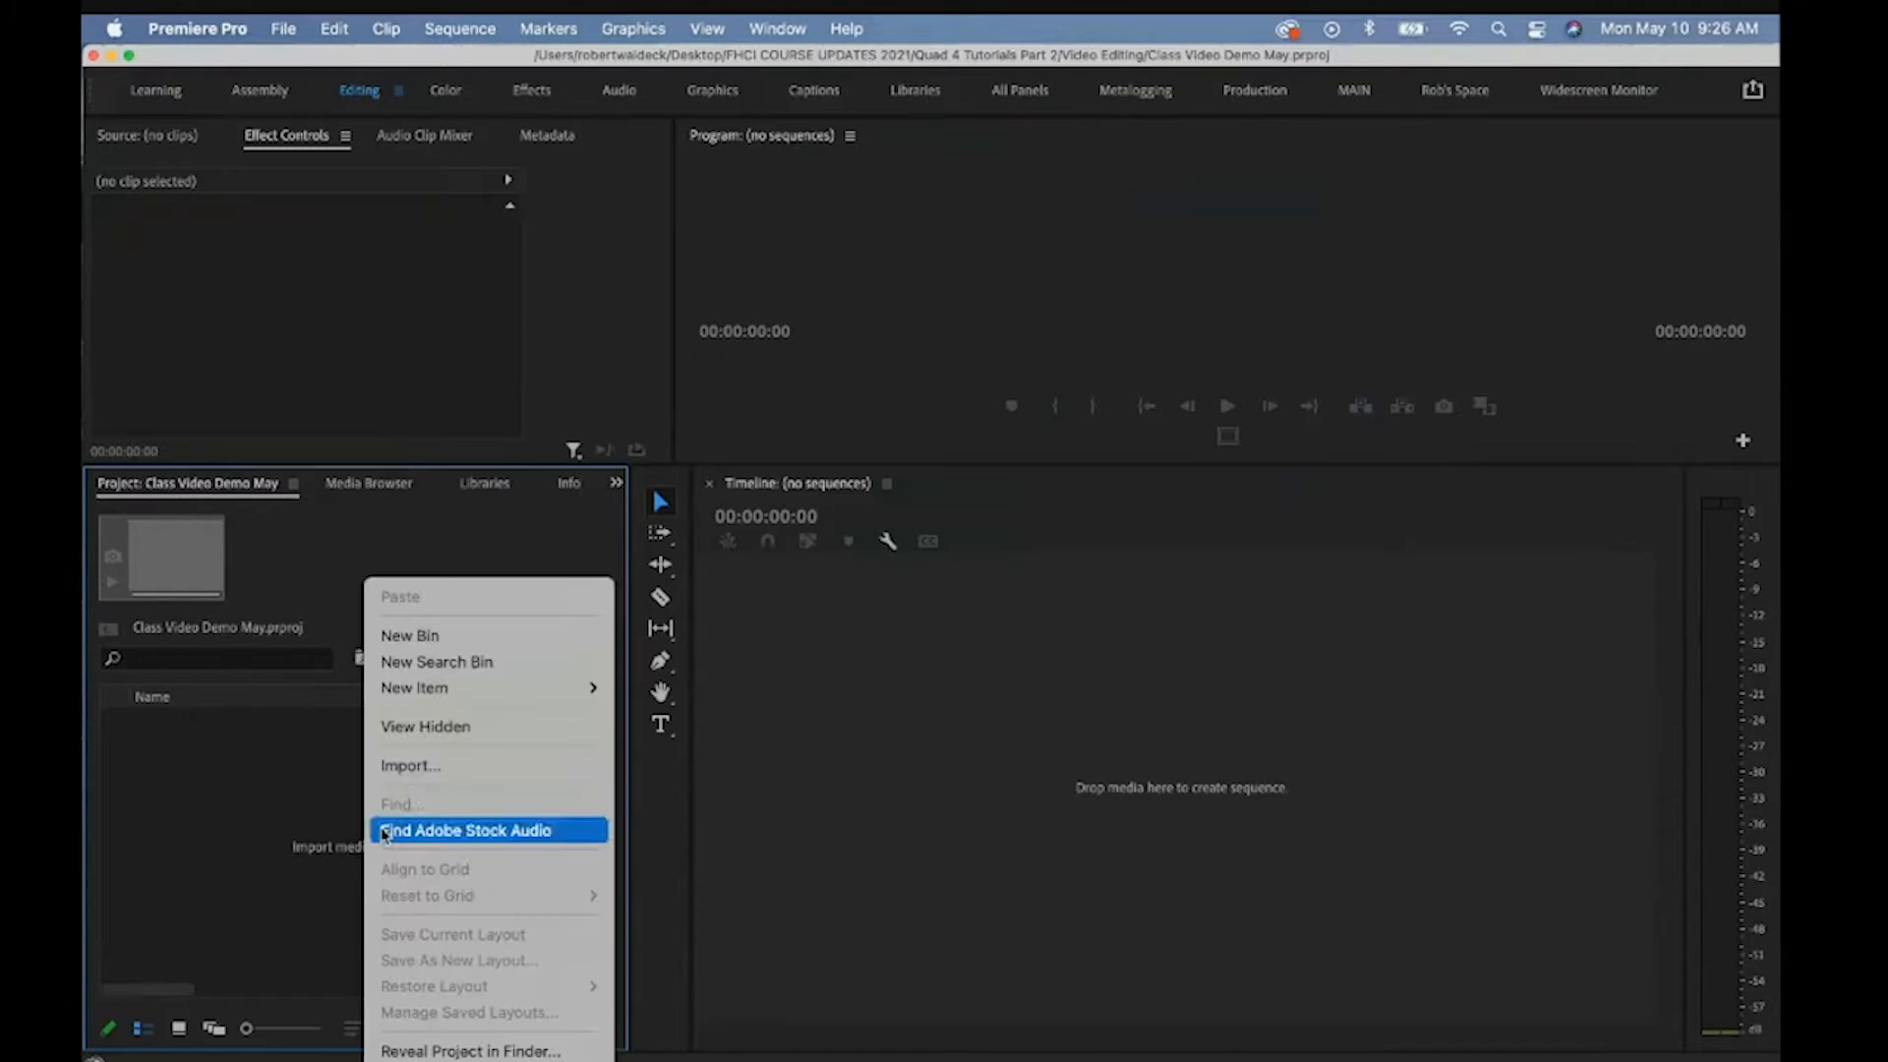
click(425, 767)
click(968, 208)
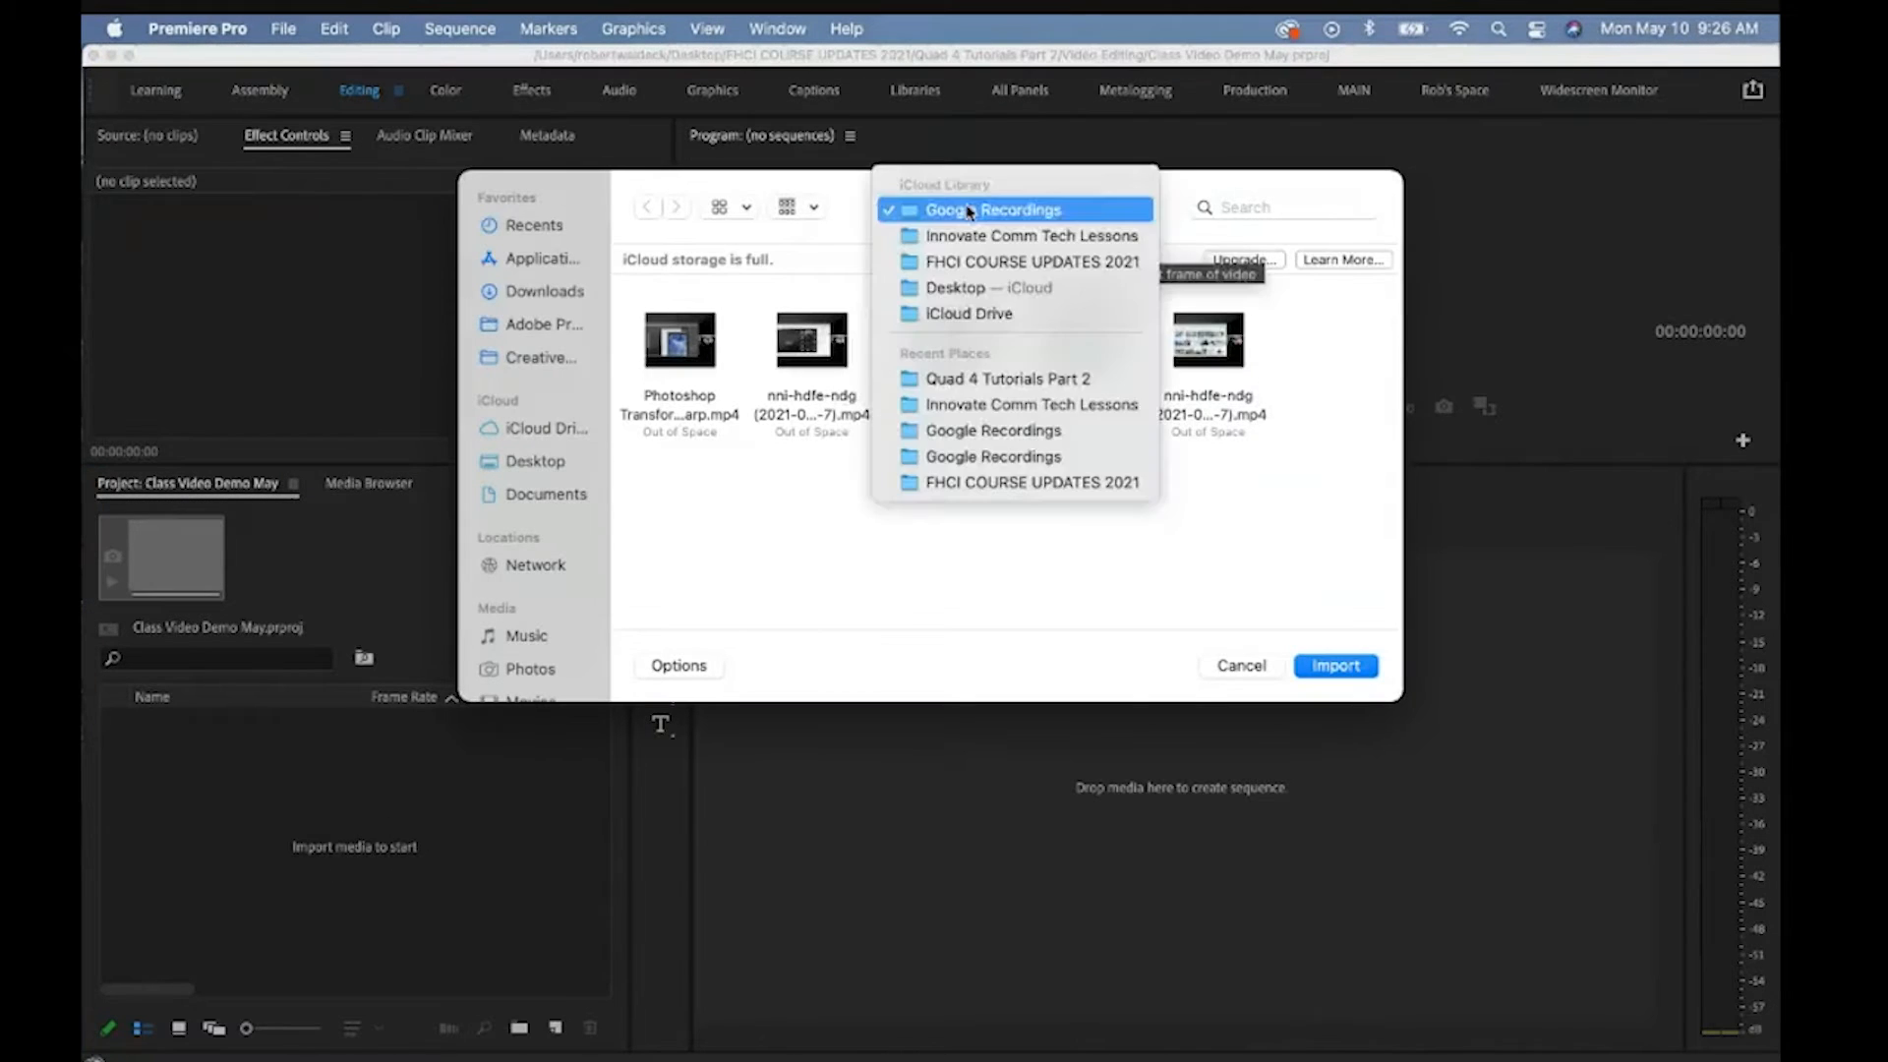
click(968, 263)
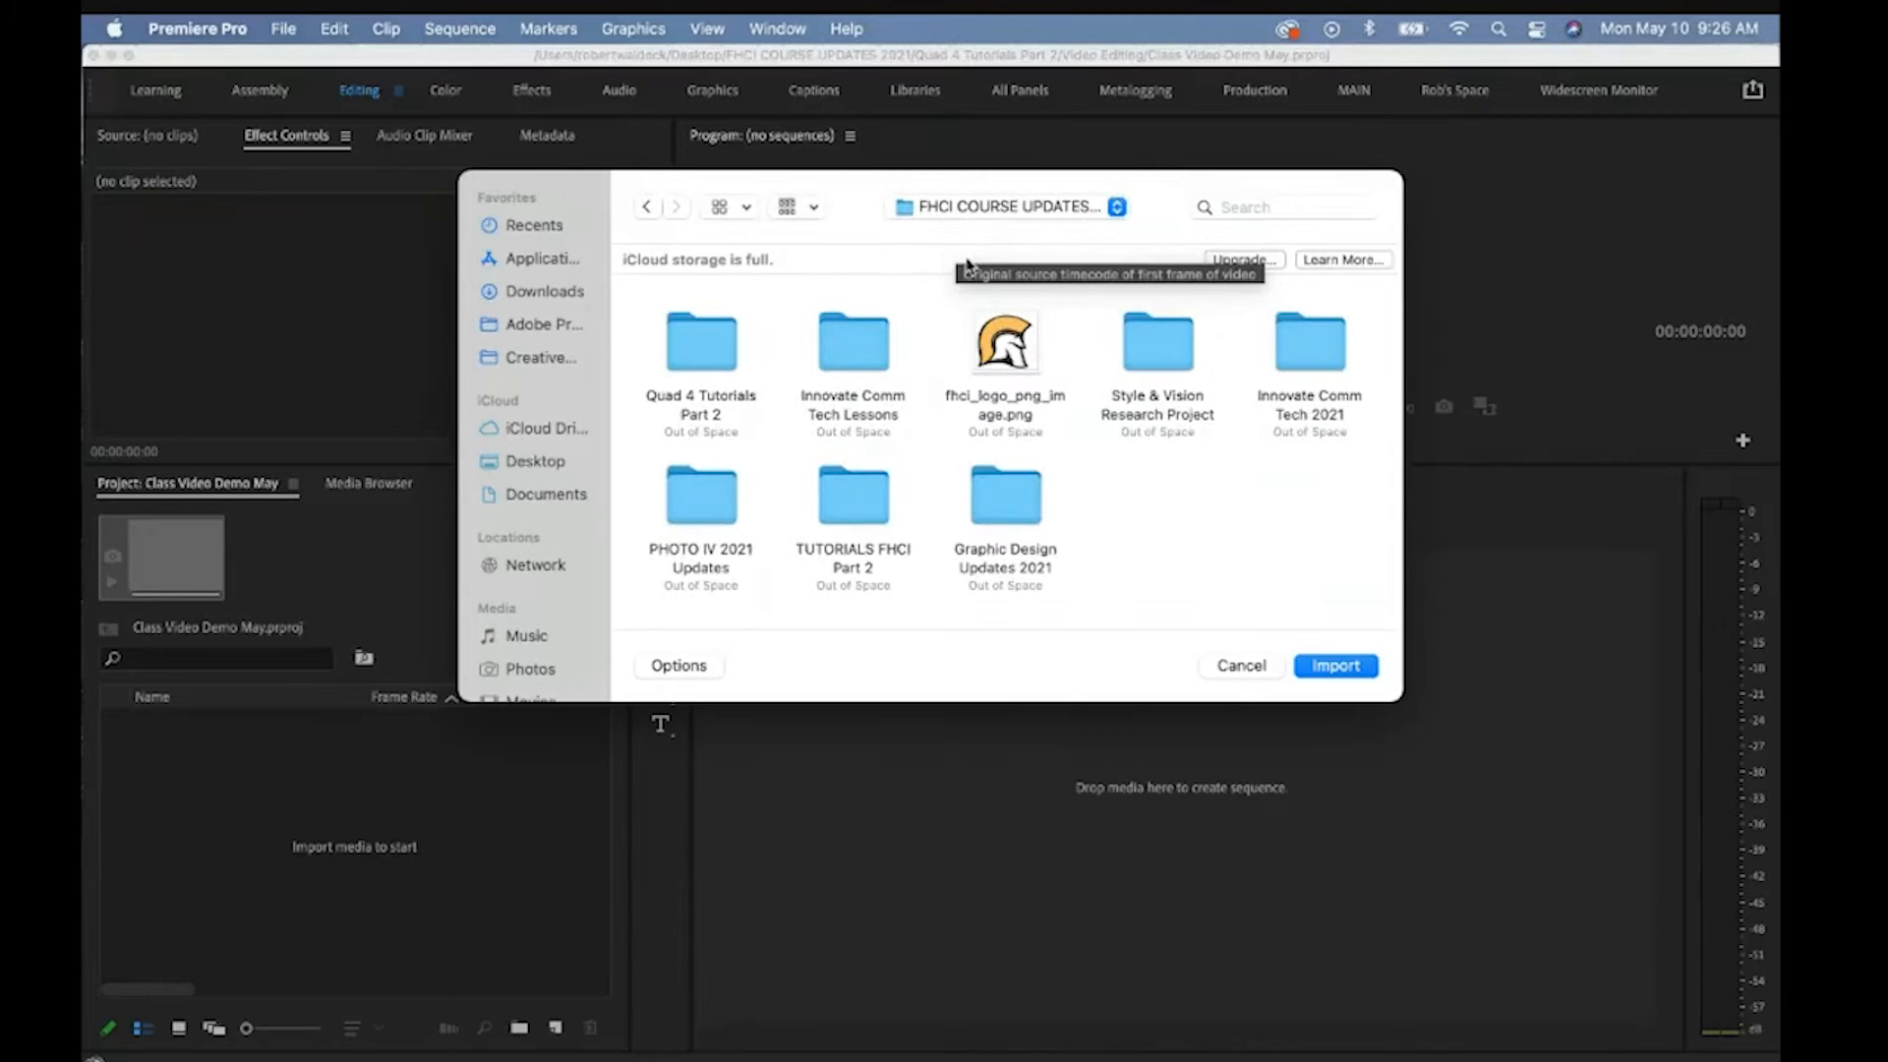
click(699, 362)
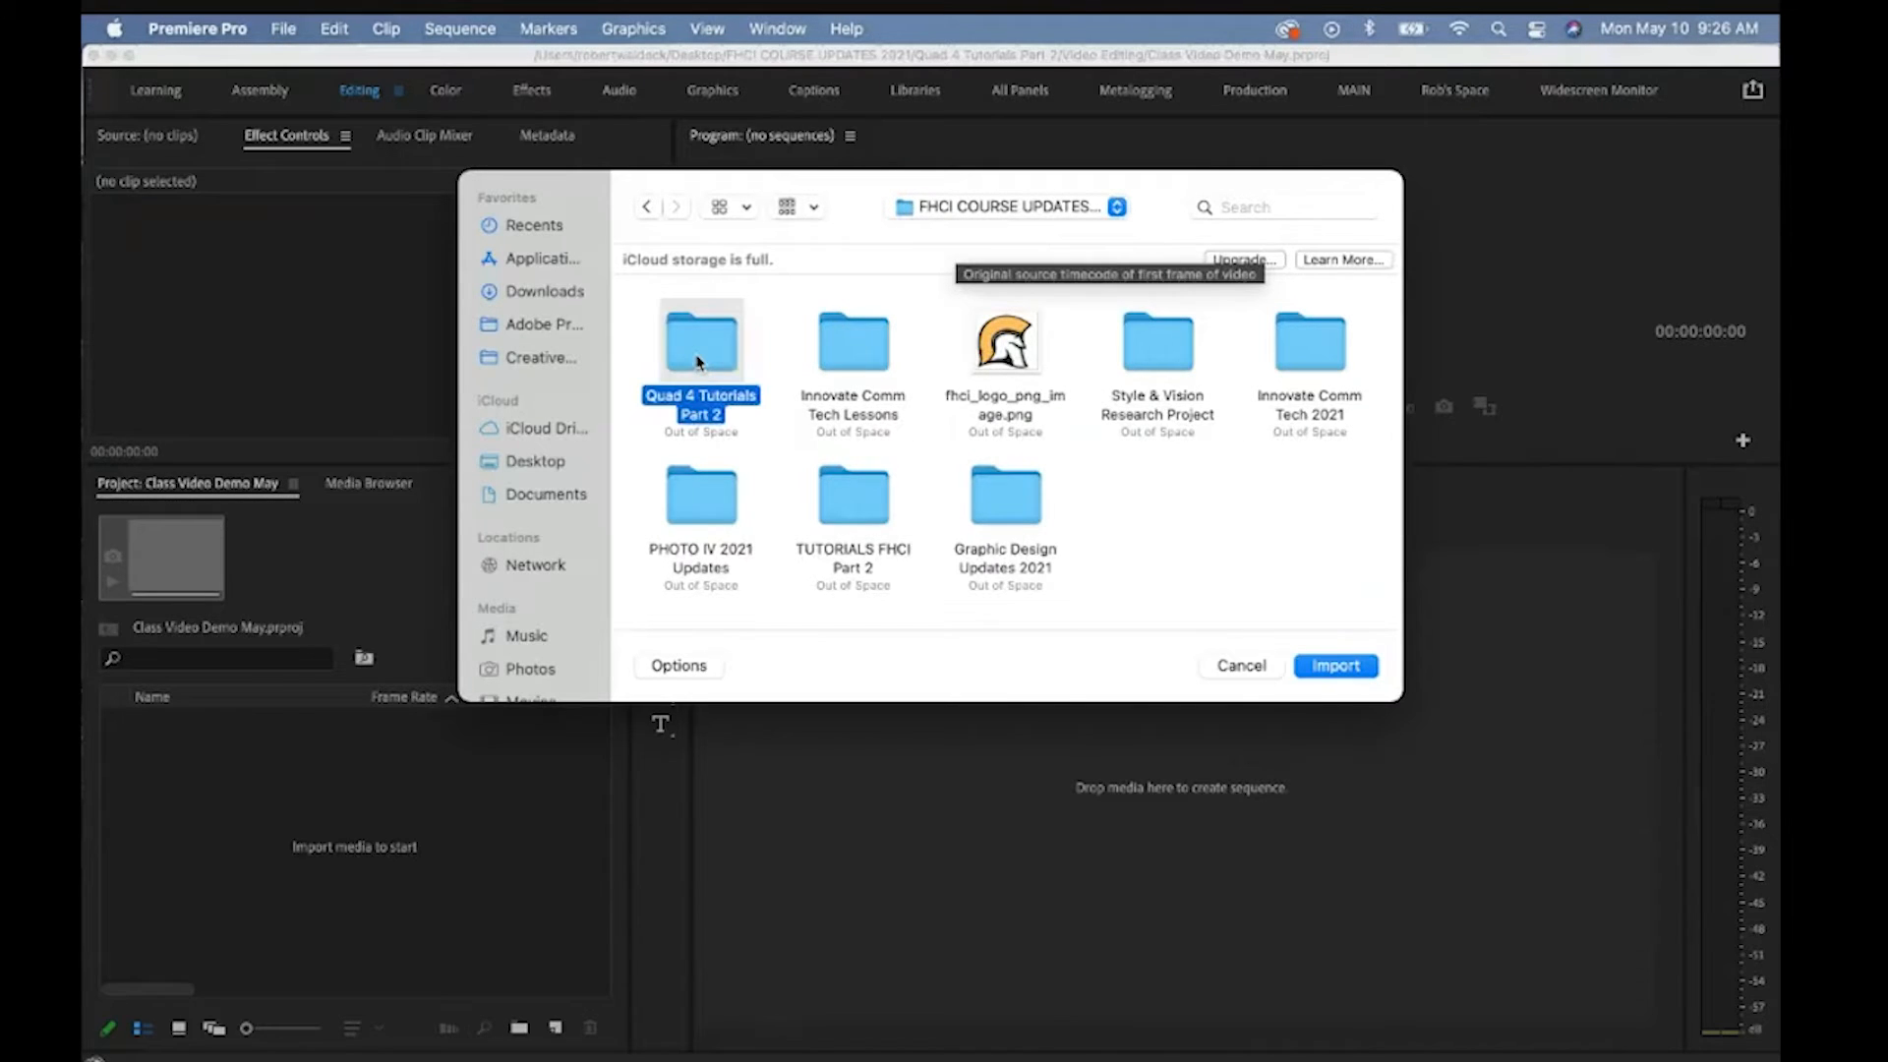
double_click(698, 362)
double_click(698, 356)
click(837, 346)
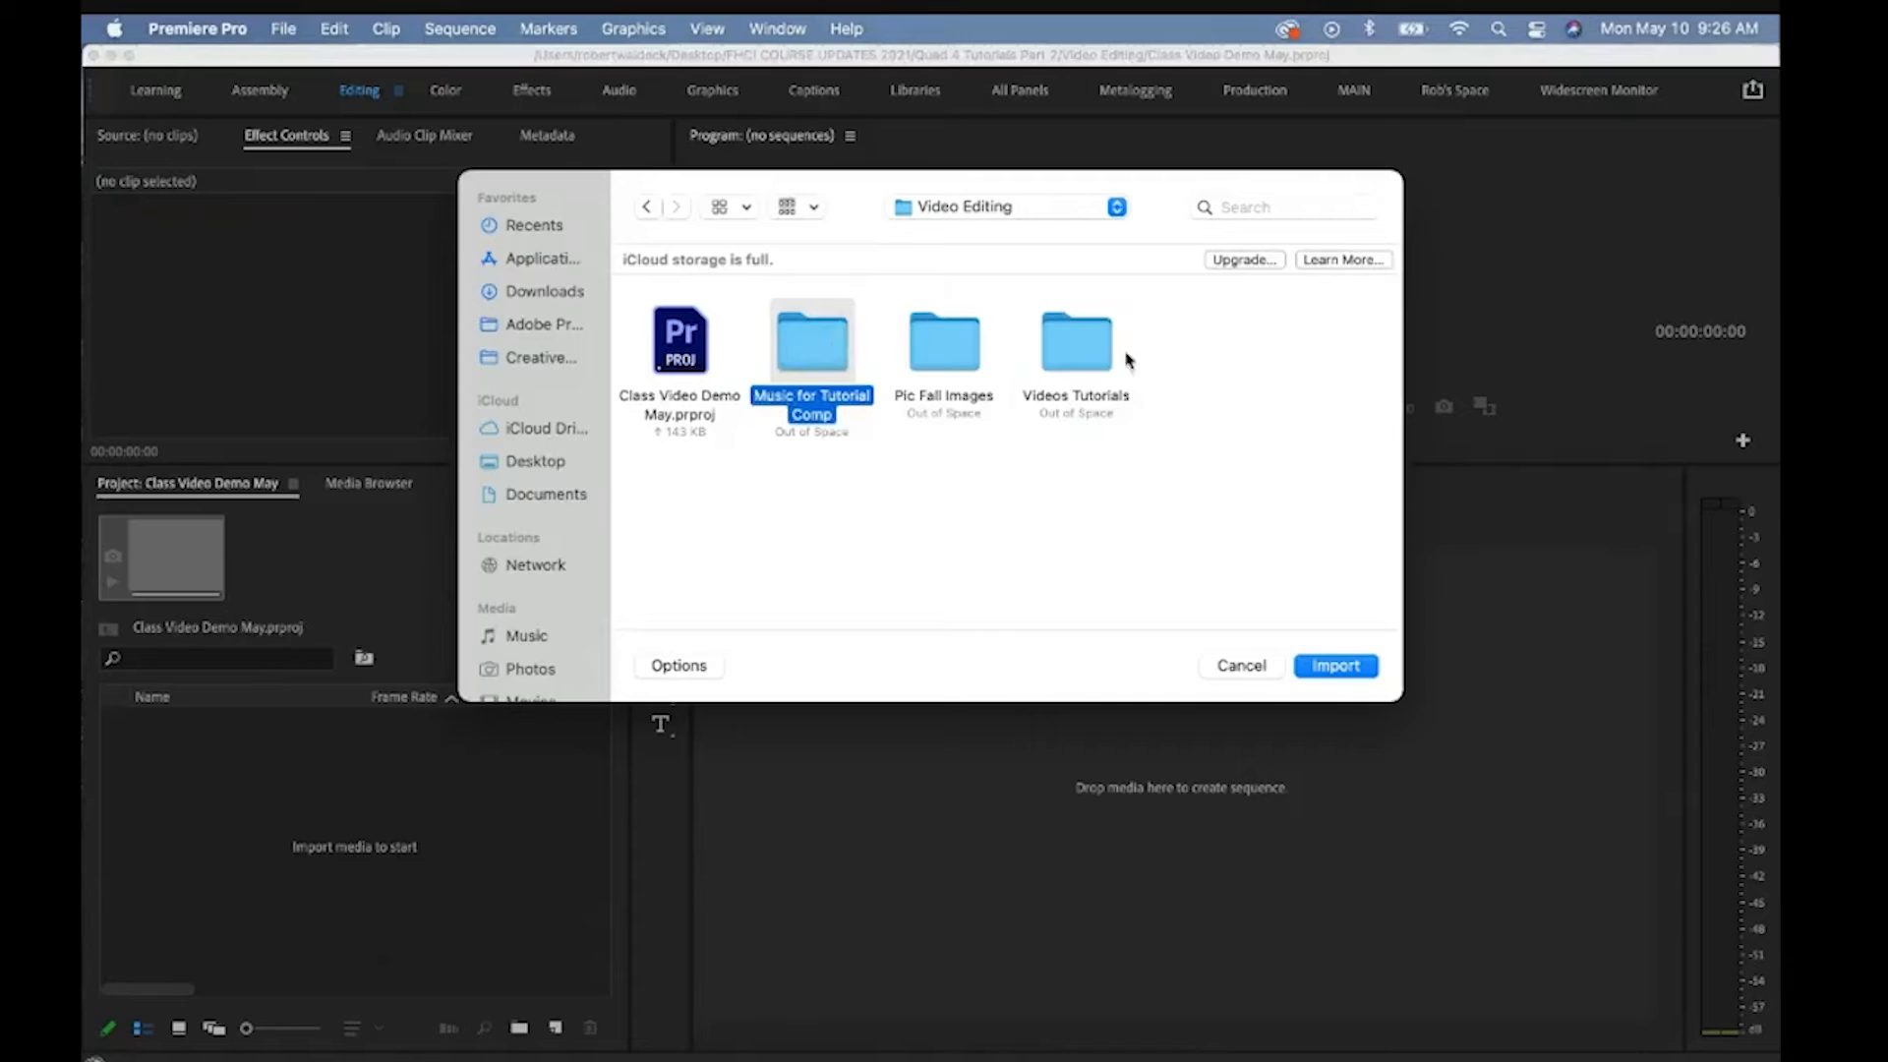
double_click(820, 355)
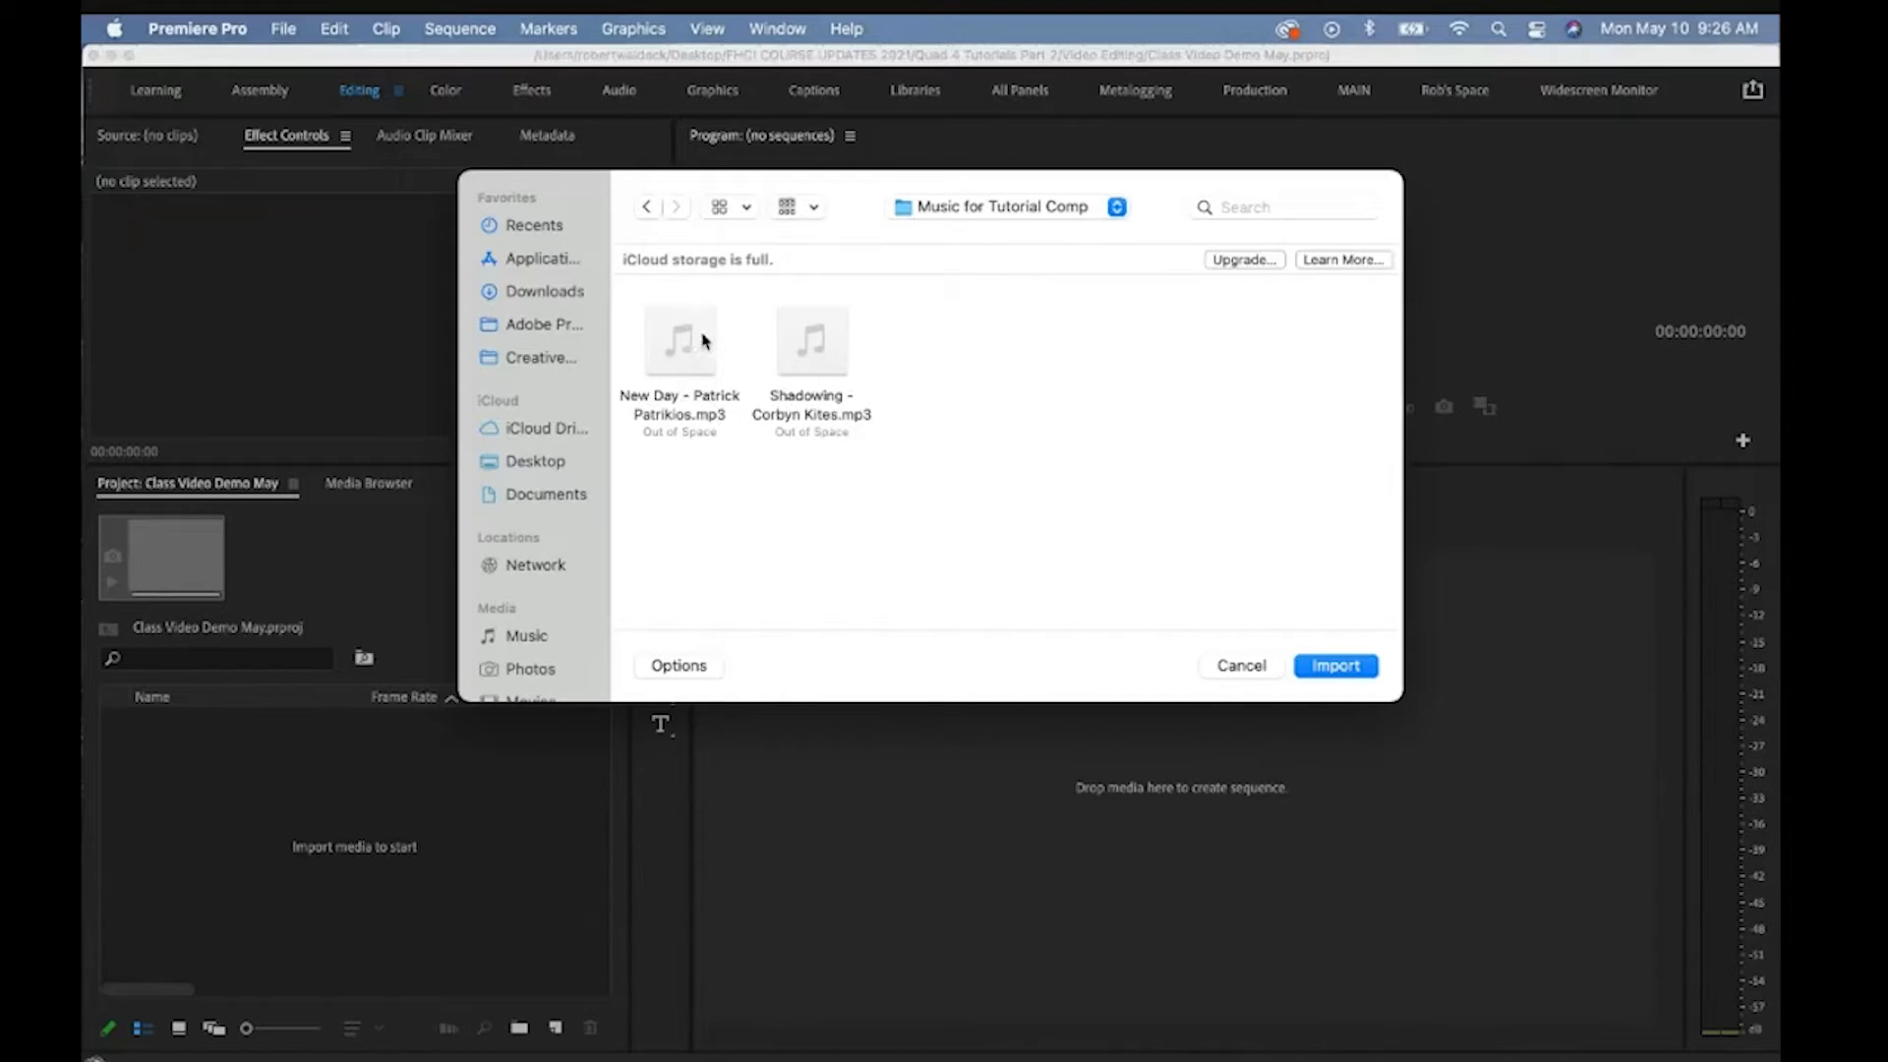
drag(830, 451, 675, 399)
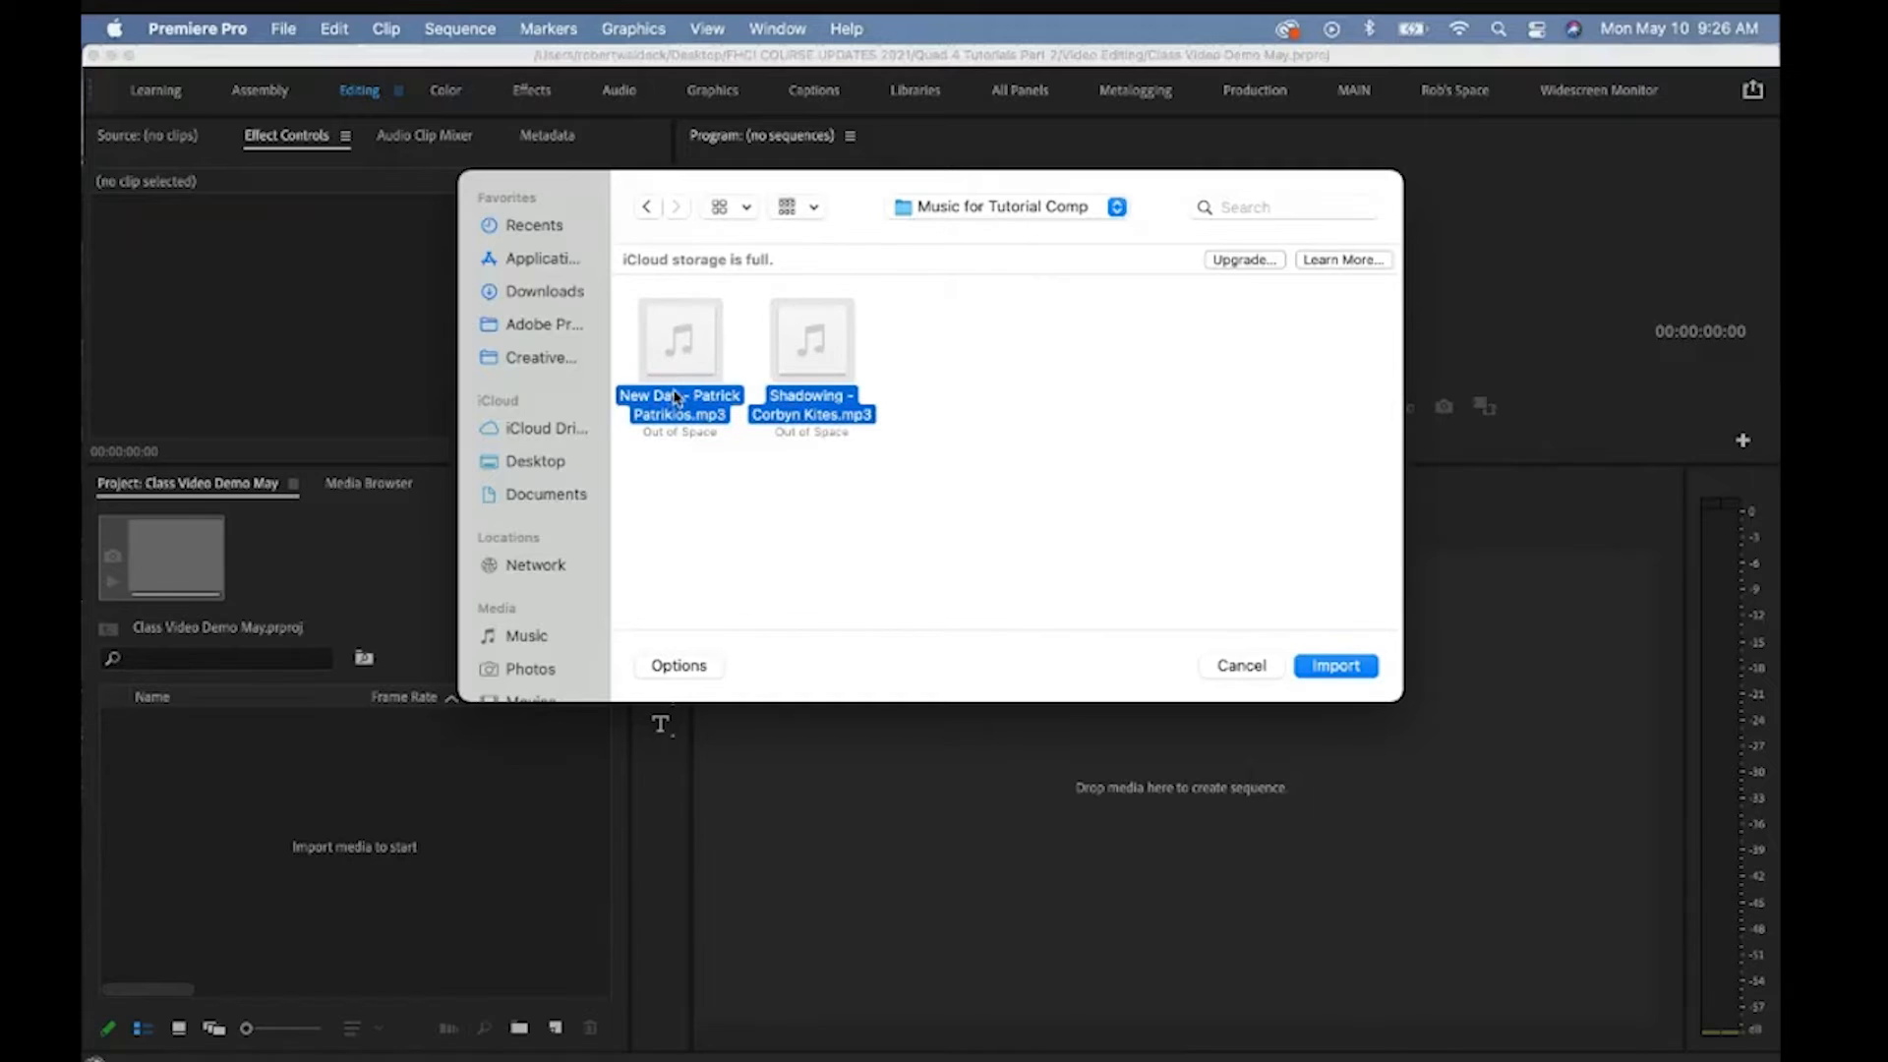
mouse_move(700, 381)
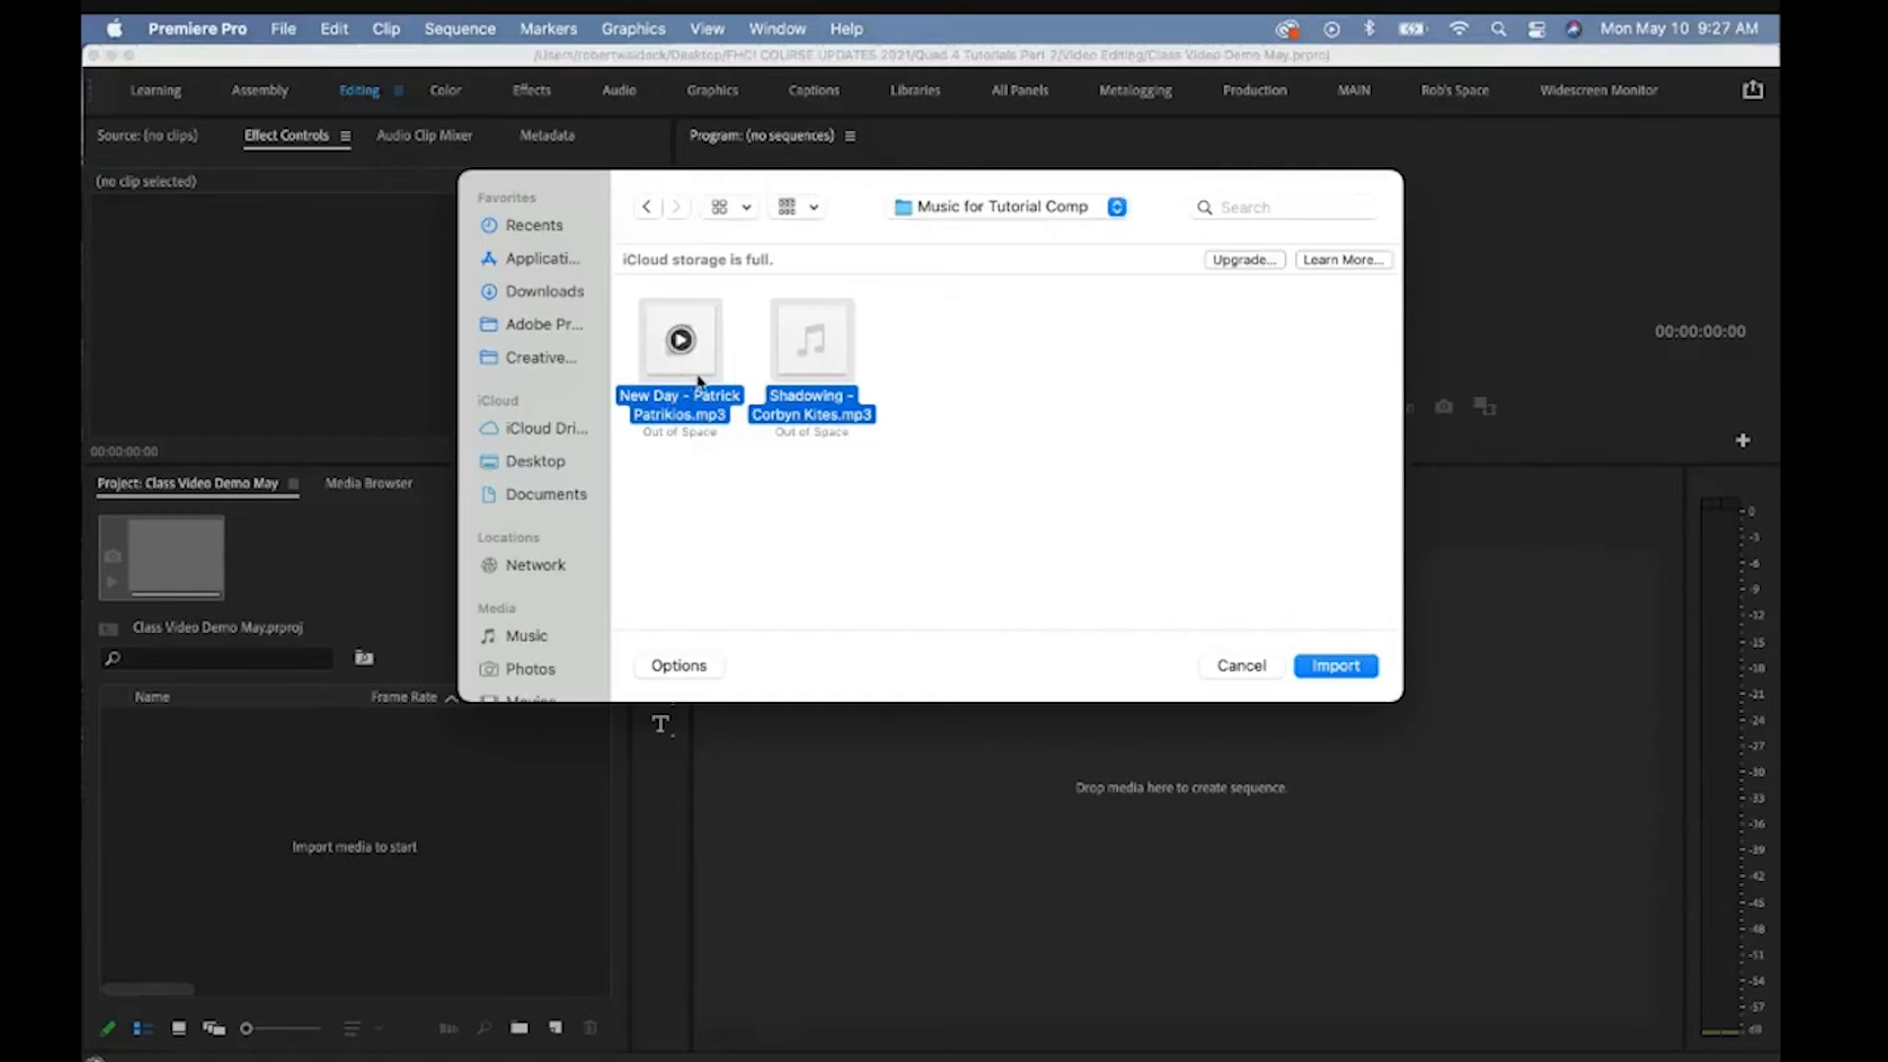
click(1335, 666)
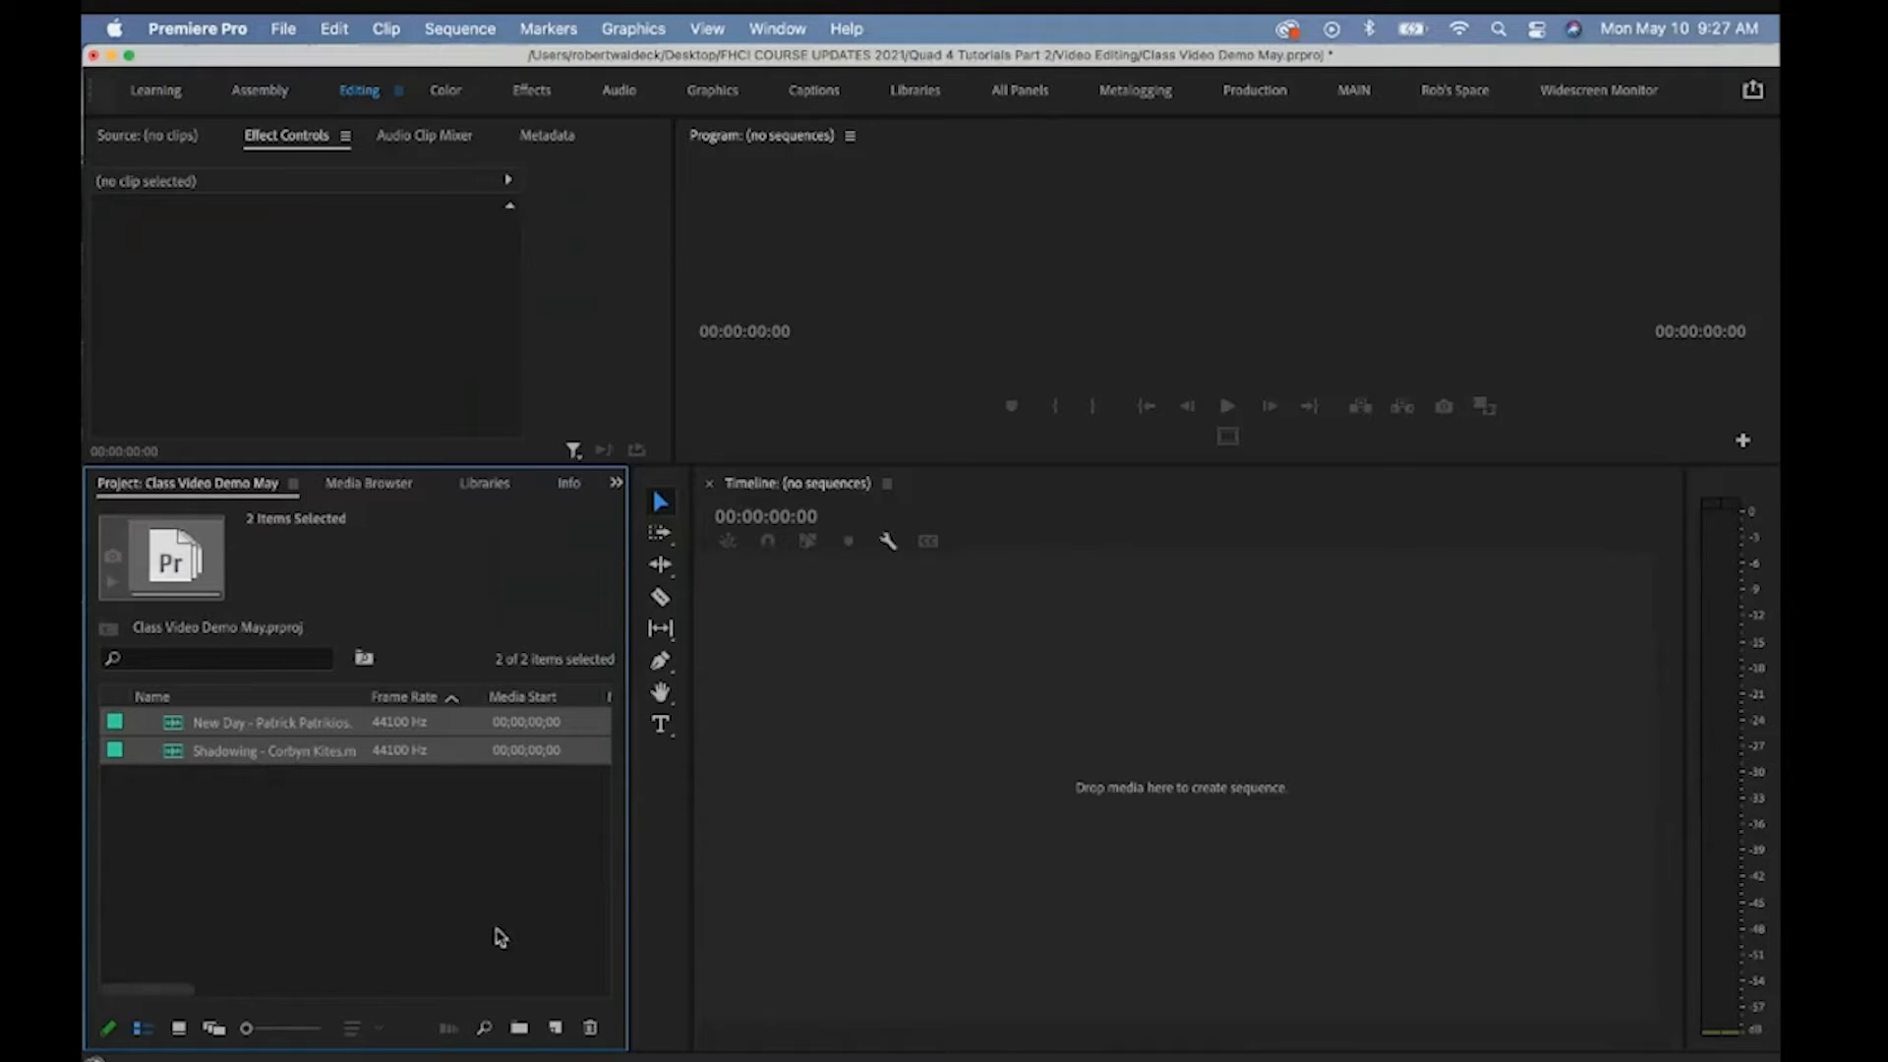
Create a bin named Music, put both imported songs into it and collapse it
click(519, 1030)
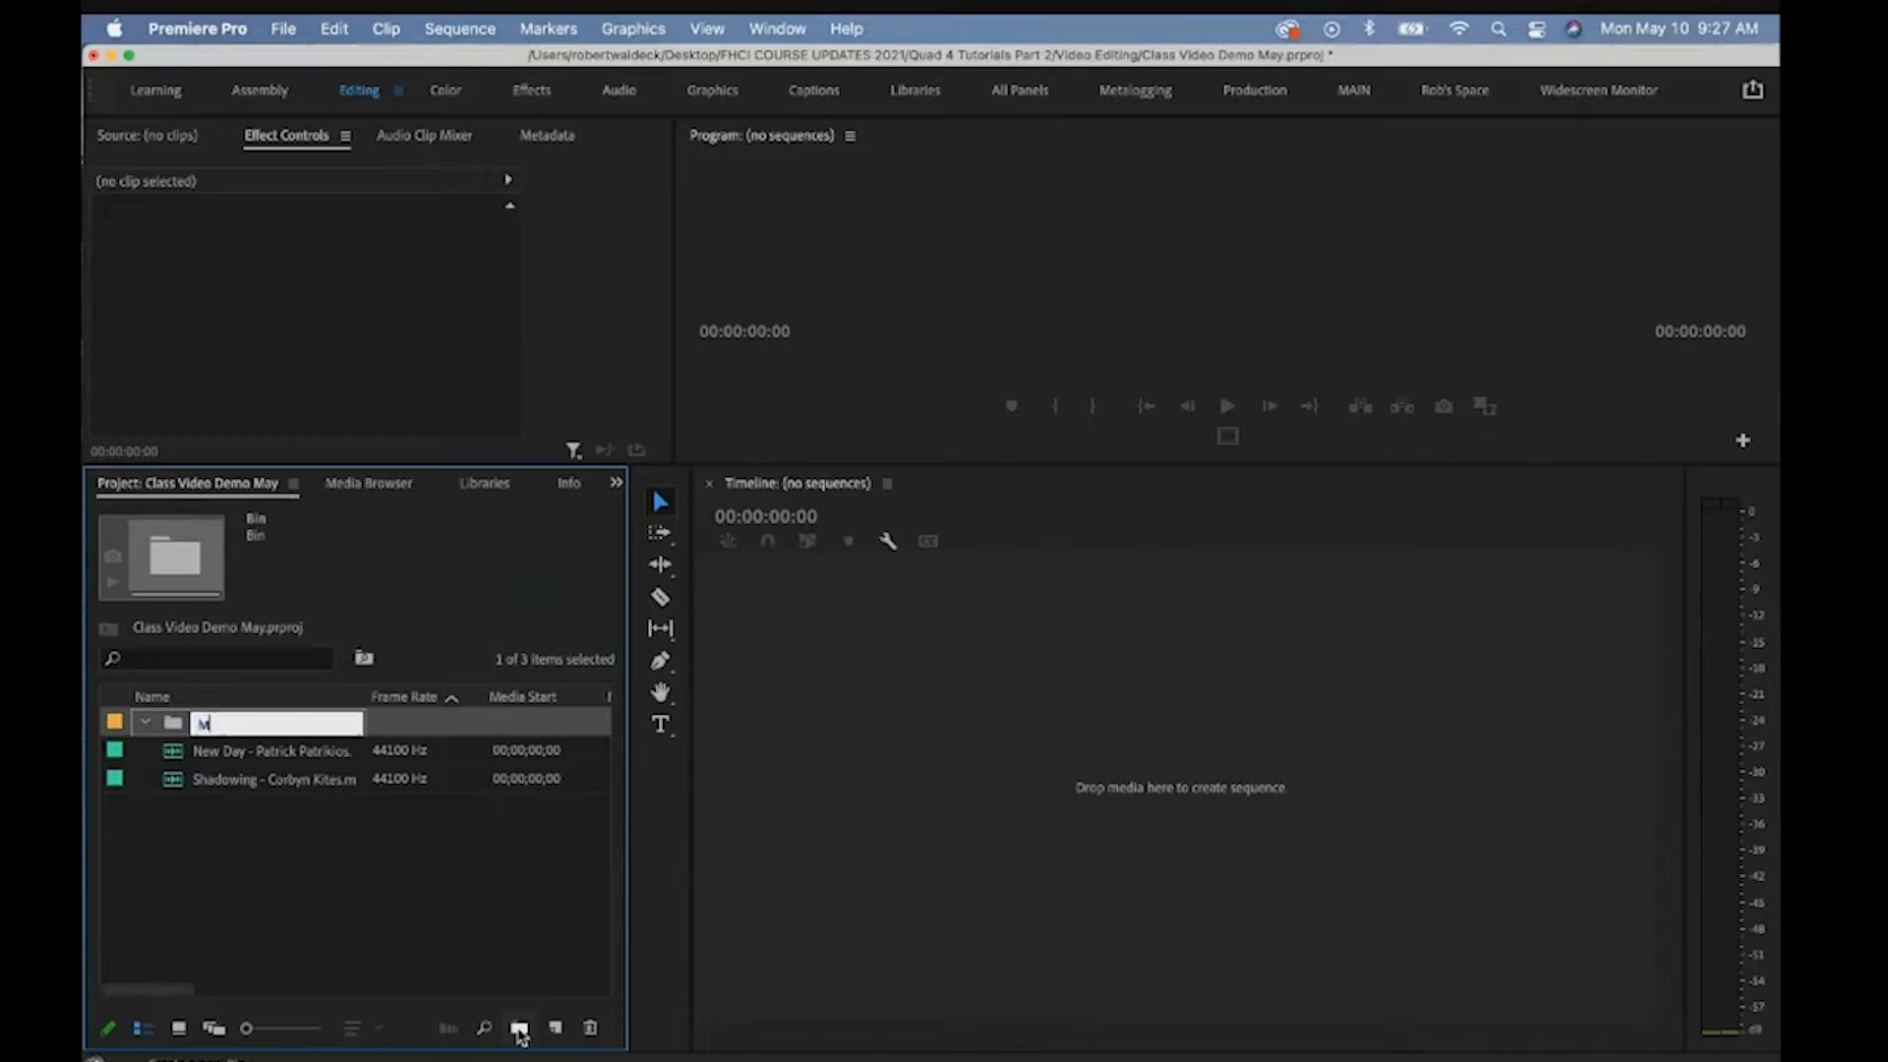
text(Music)
key(Return)
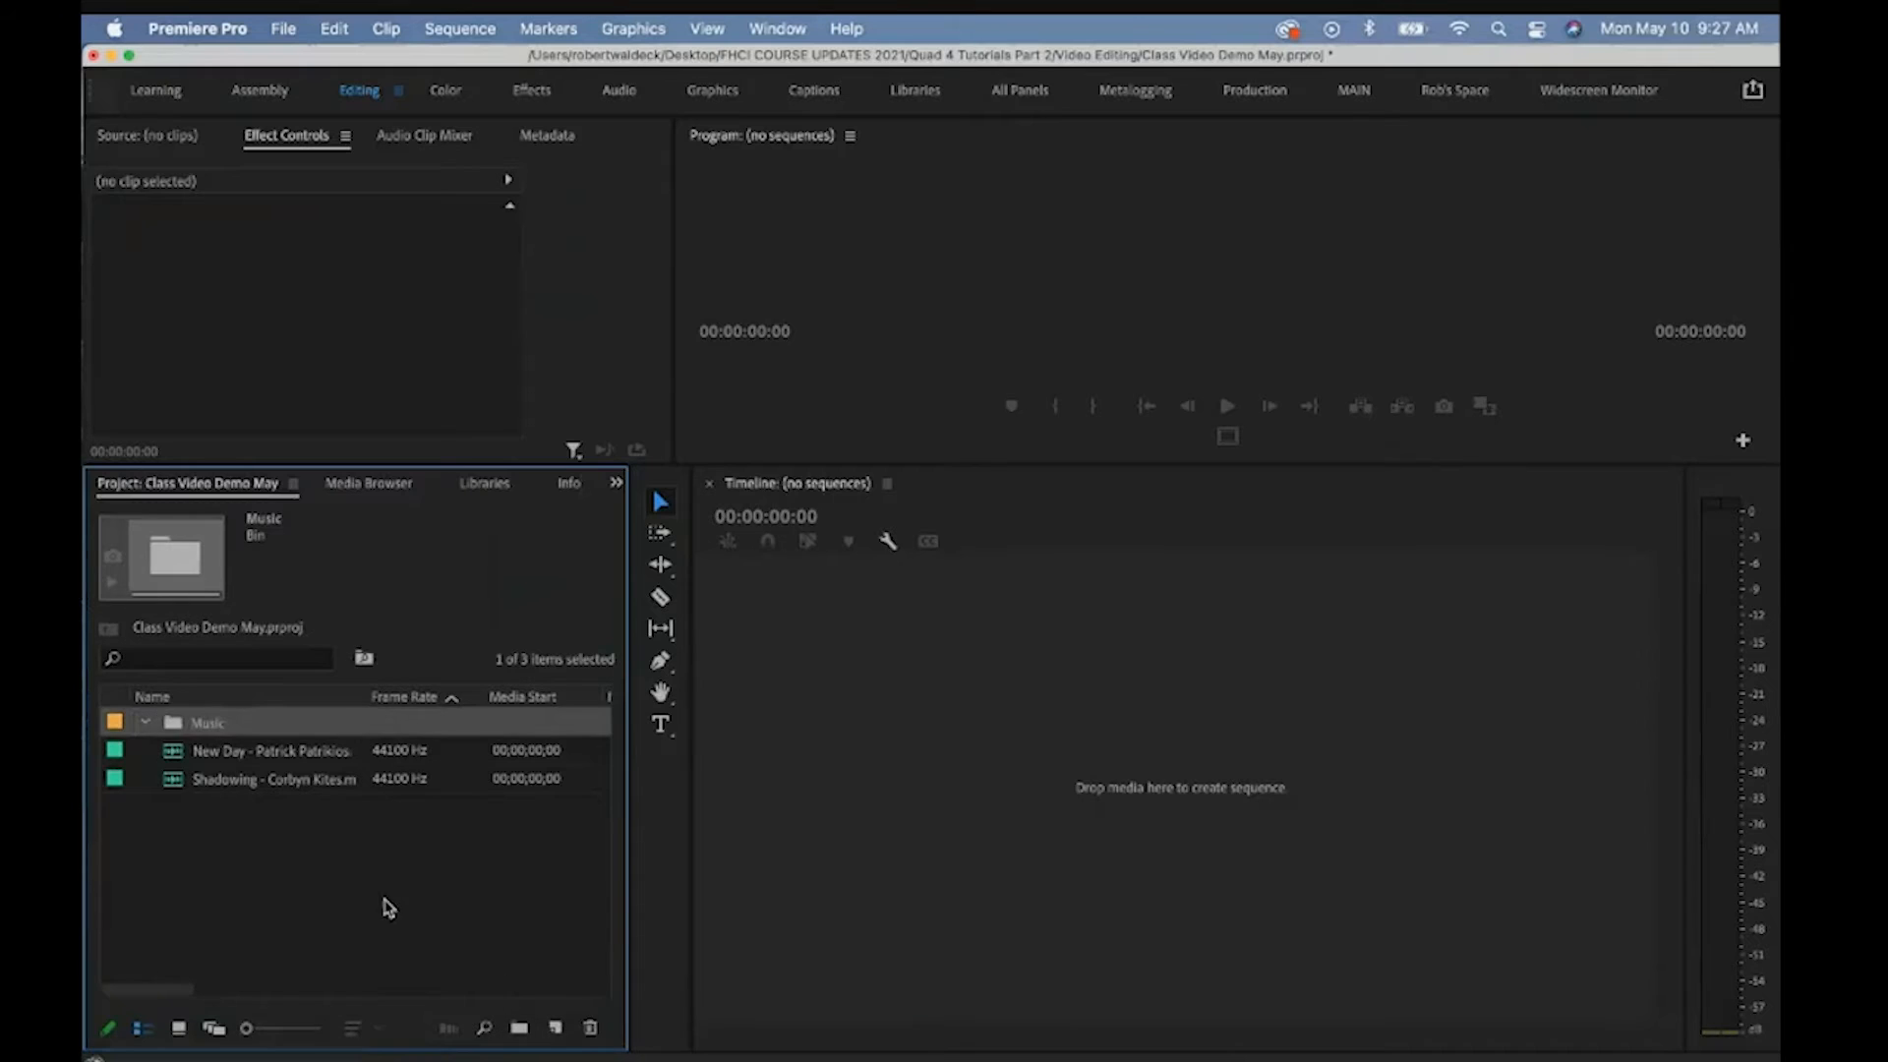
drag(252, 839, 210, 724)
click(146, 722)
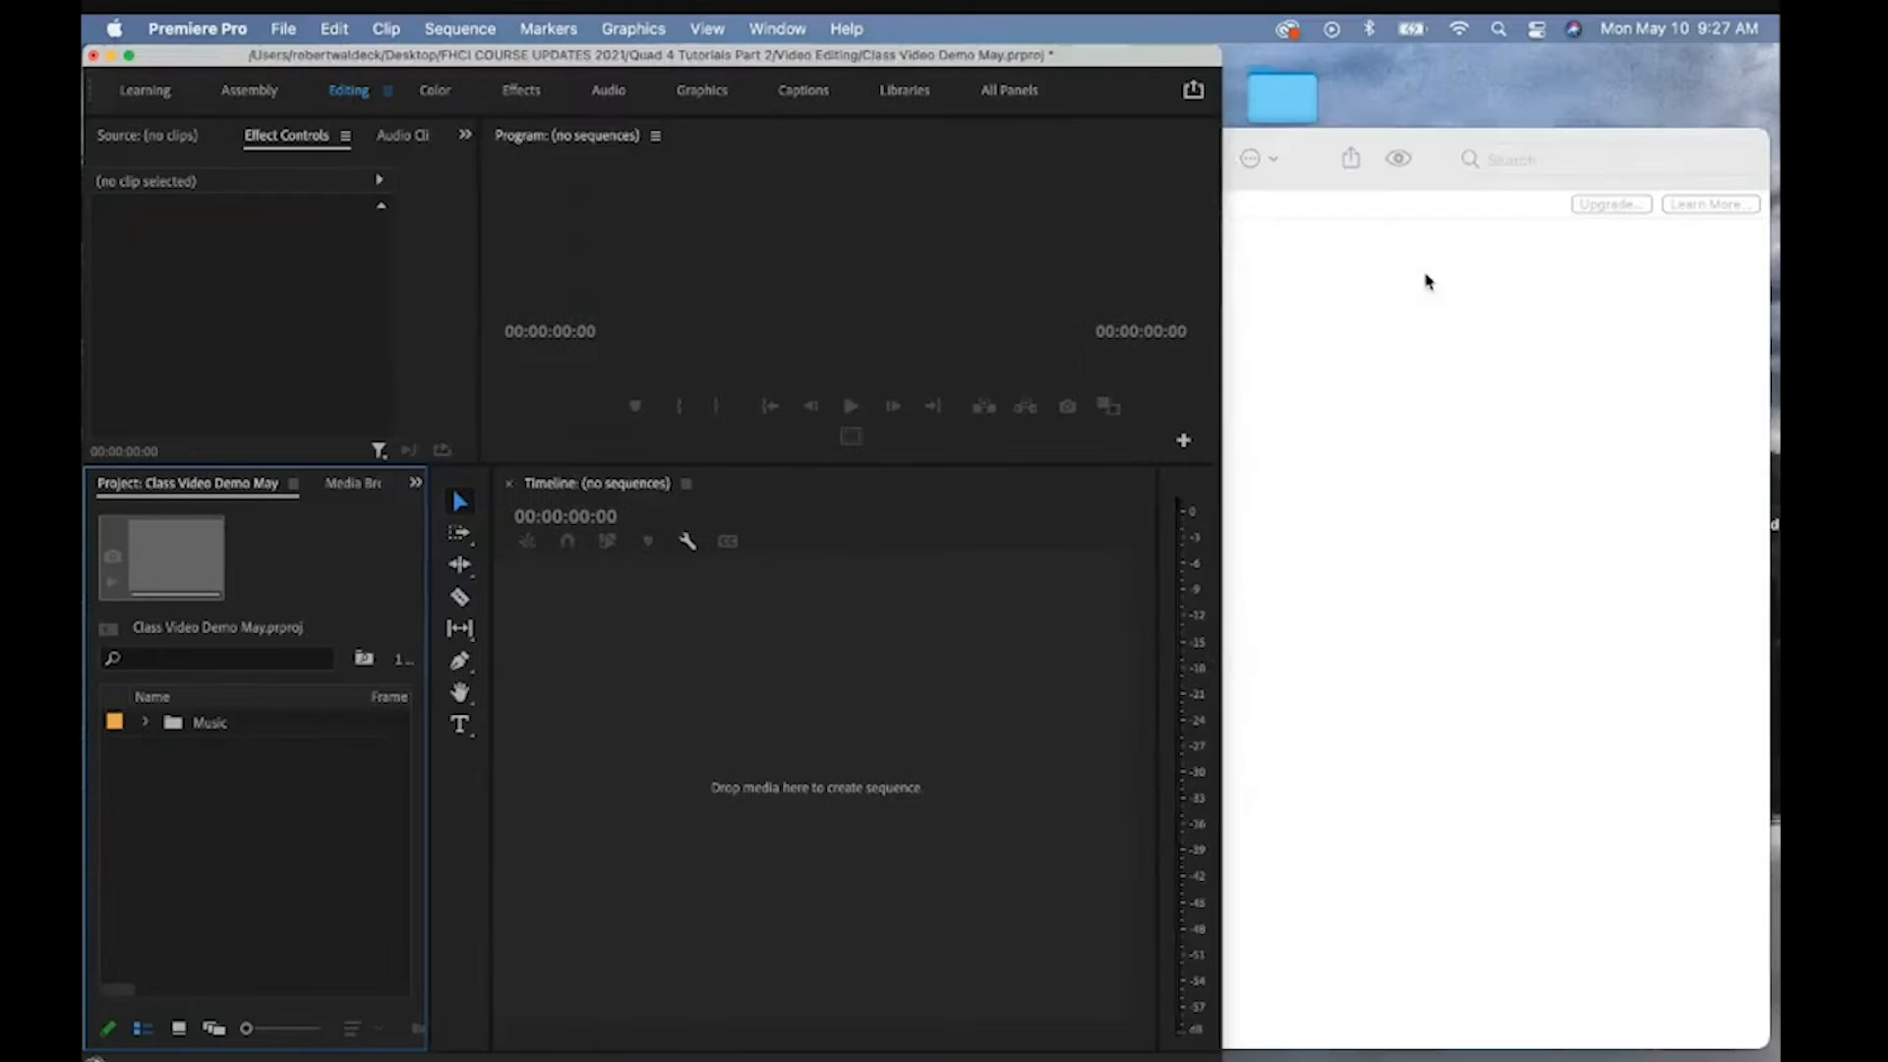
Import the Pic Fall Images and Videos Tutorials folders from the Video Editing folder into the project as bins
click(1424, 278)
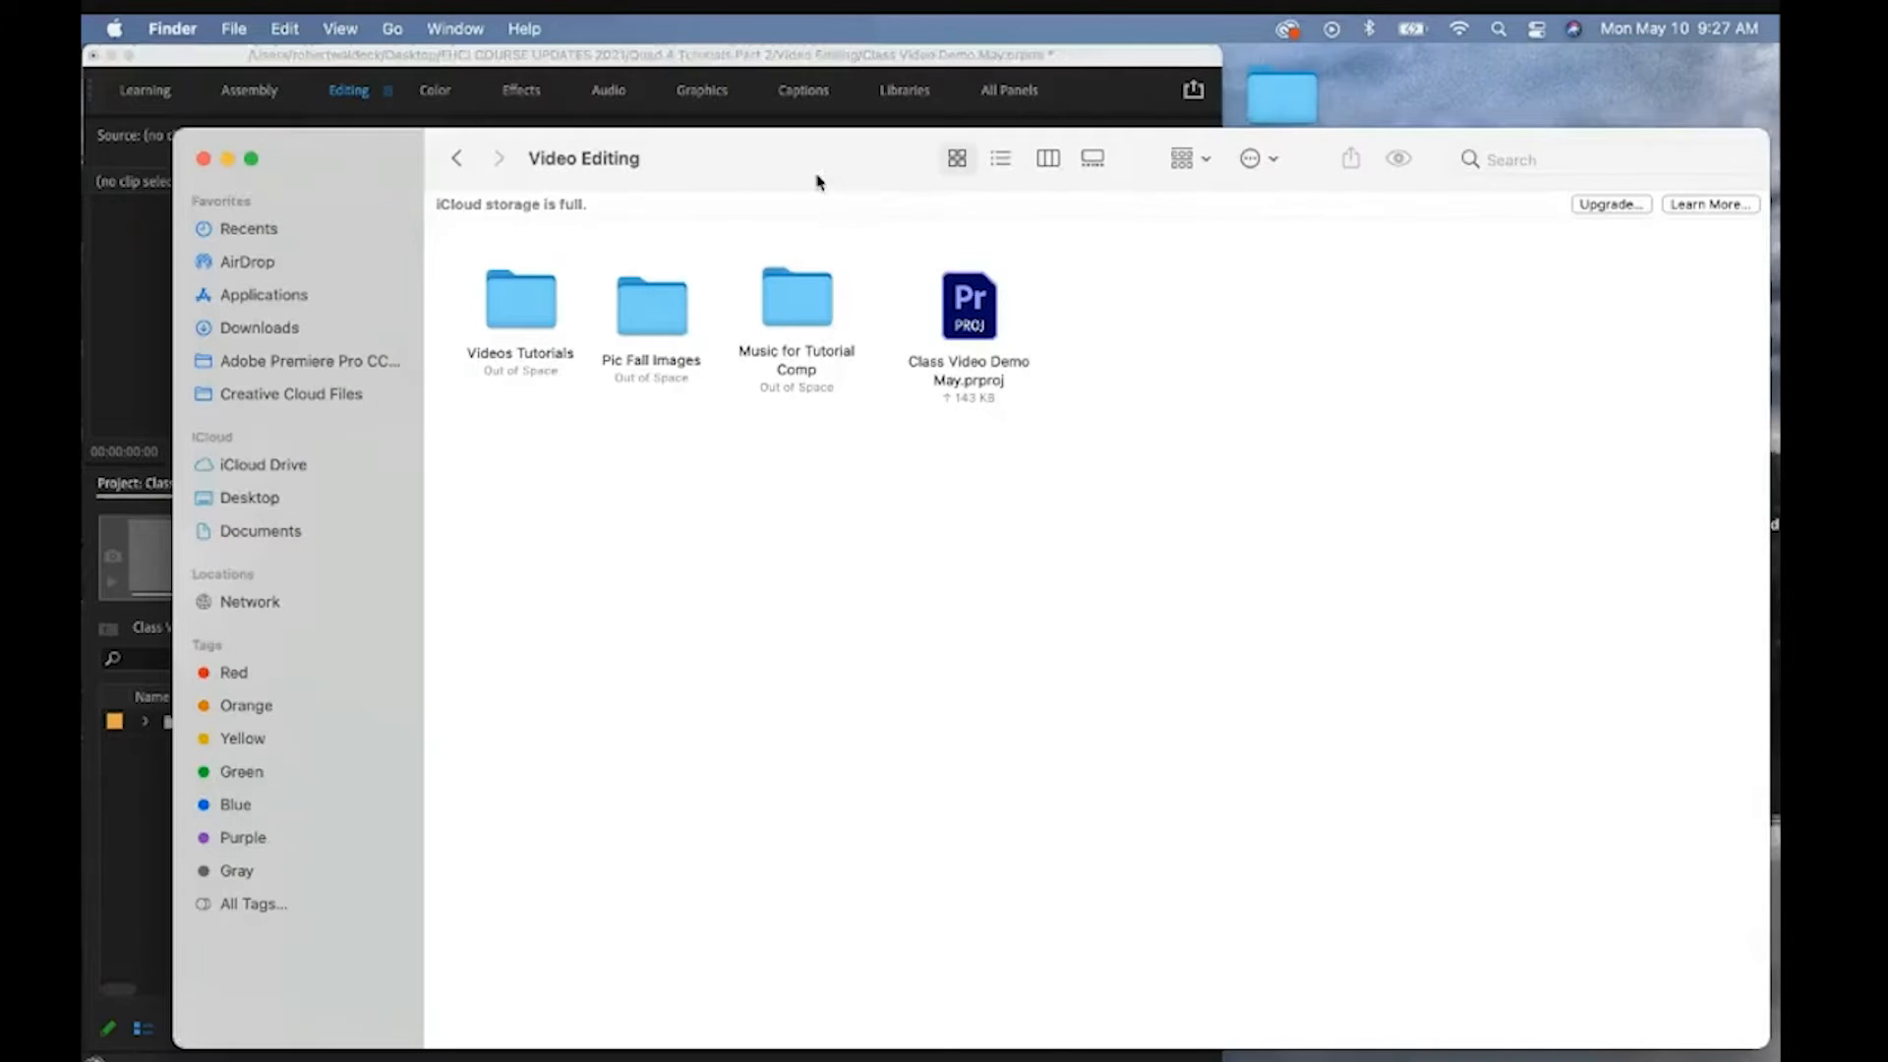
drag(816, 182, 1280, 361)
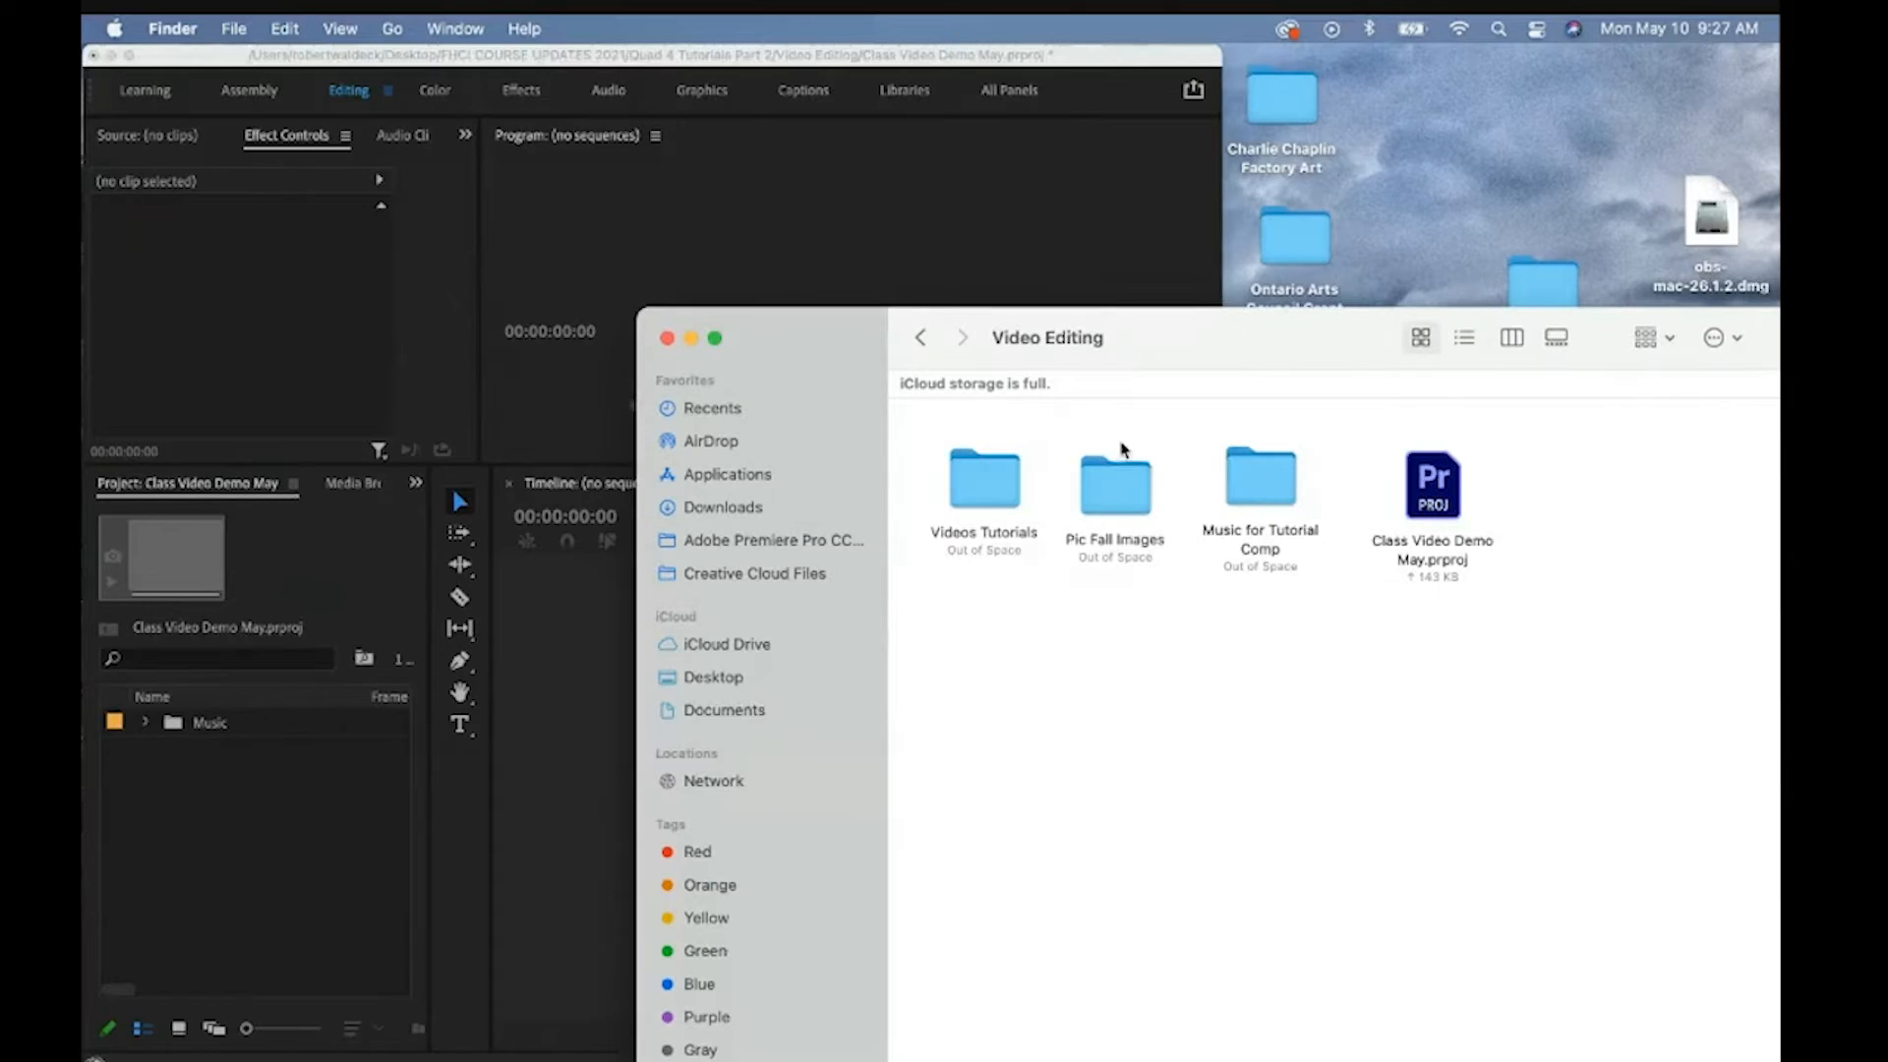
click(1000, 536)
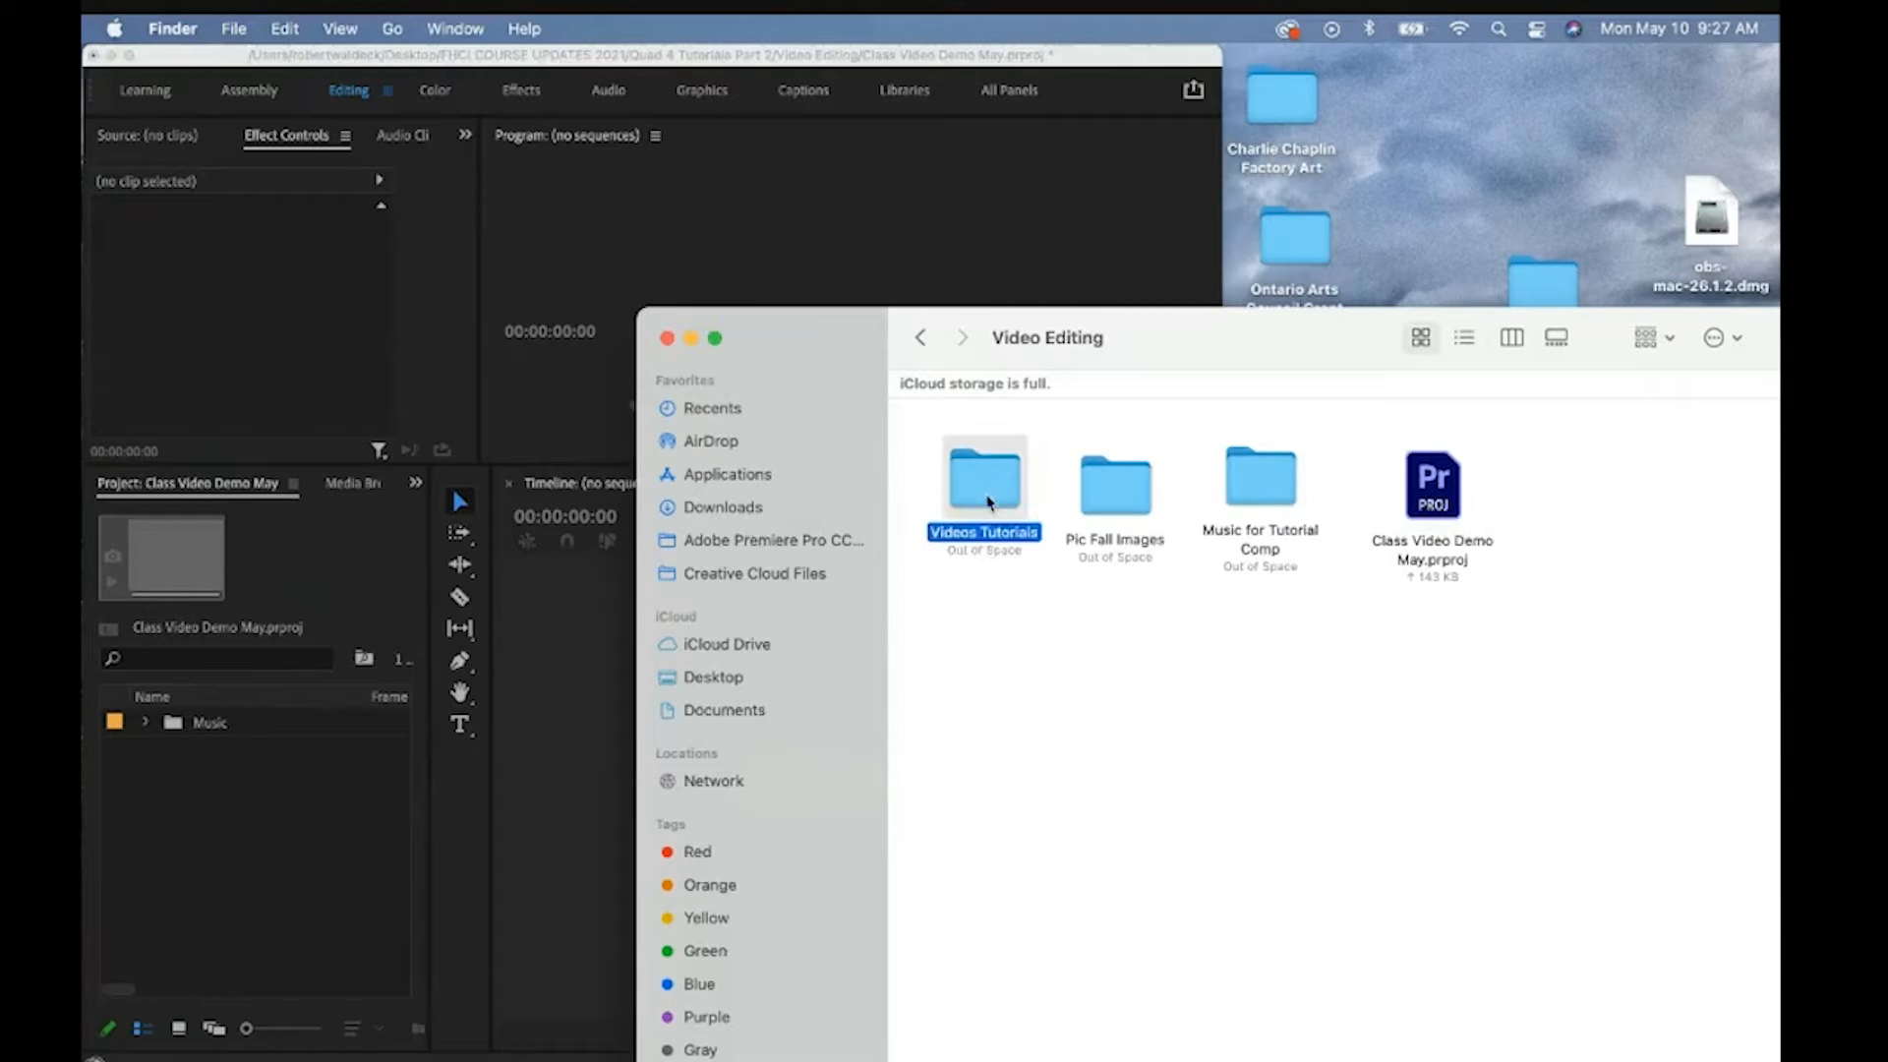
click(1152, 475)
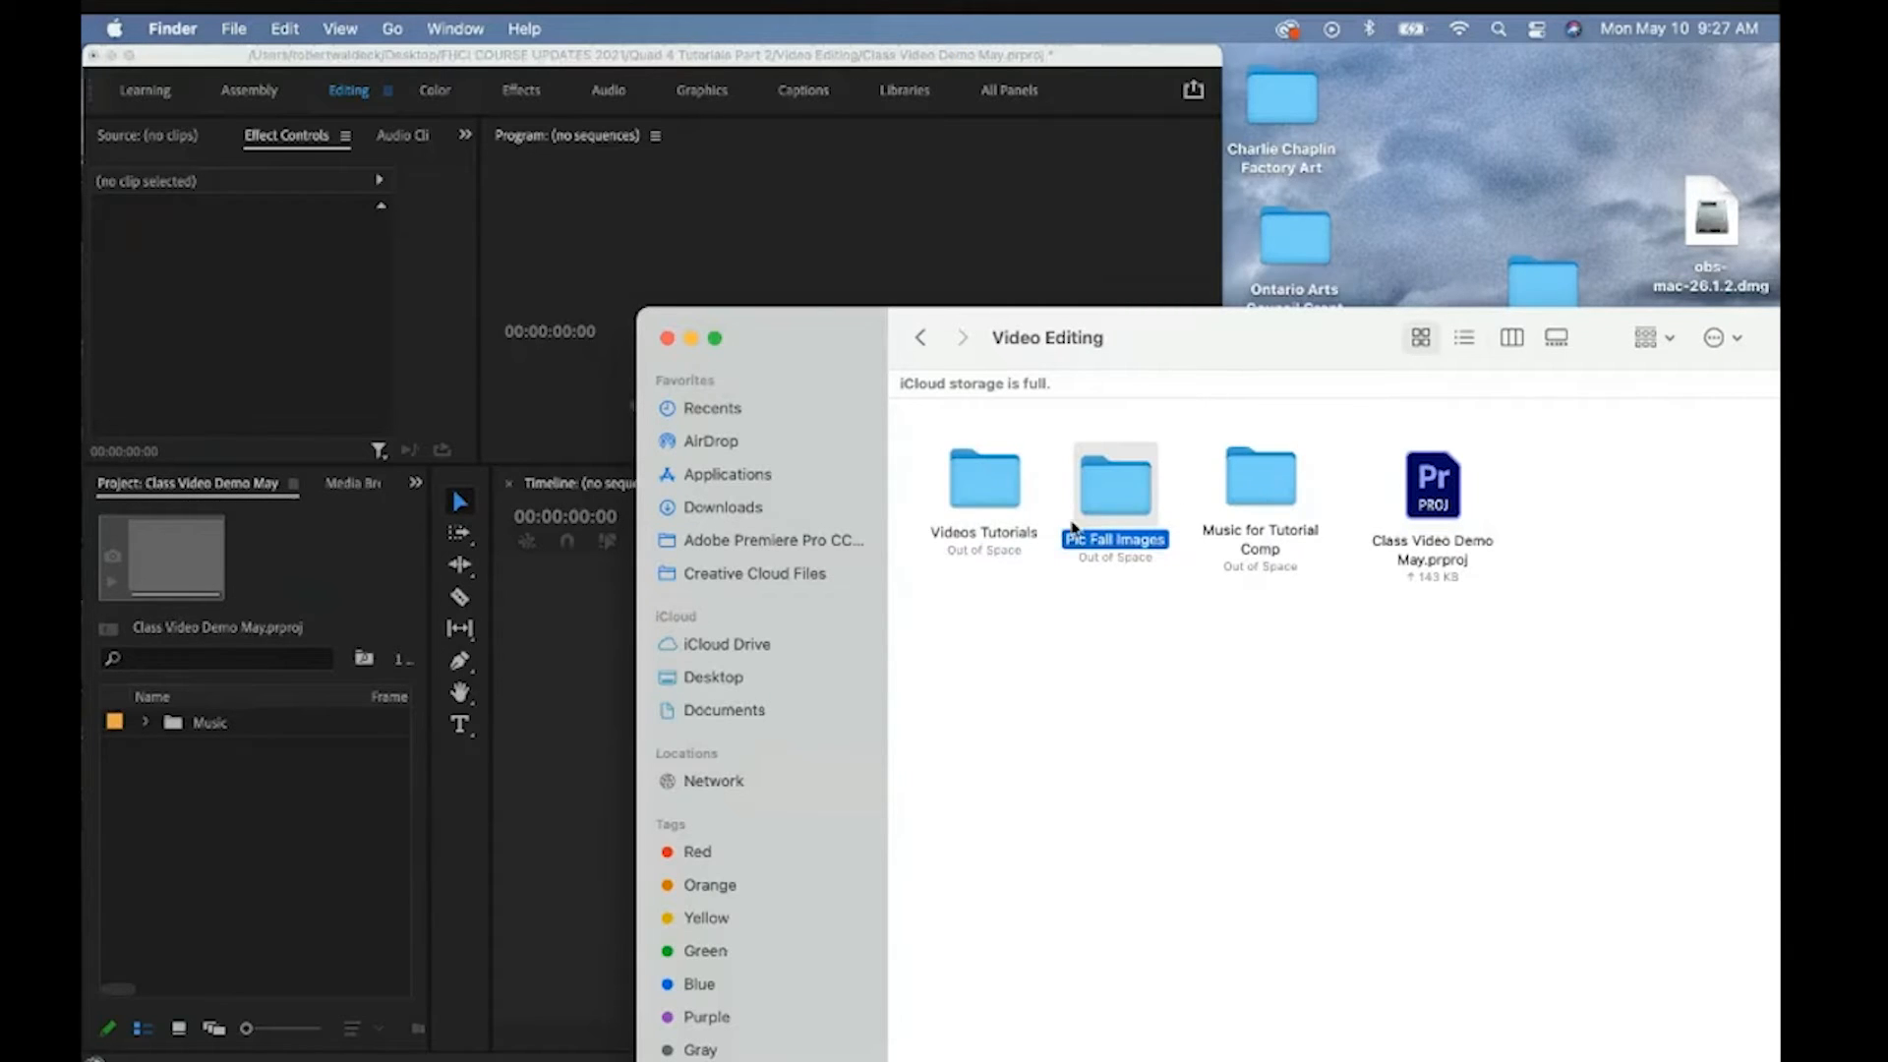
click(1127, 614)
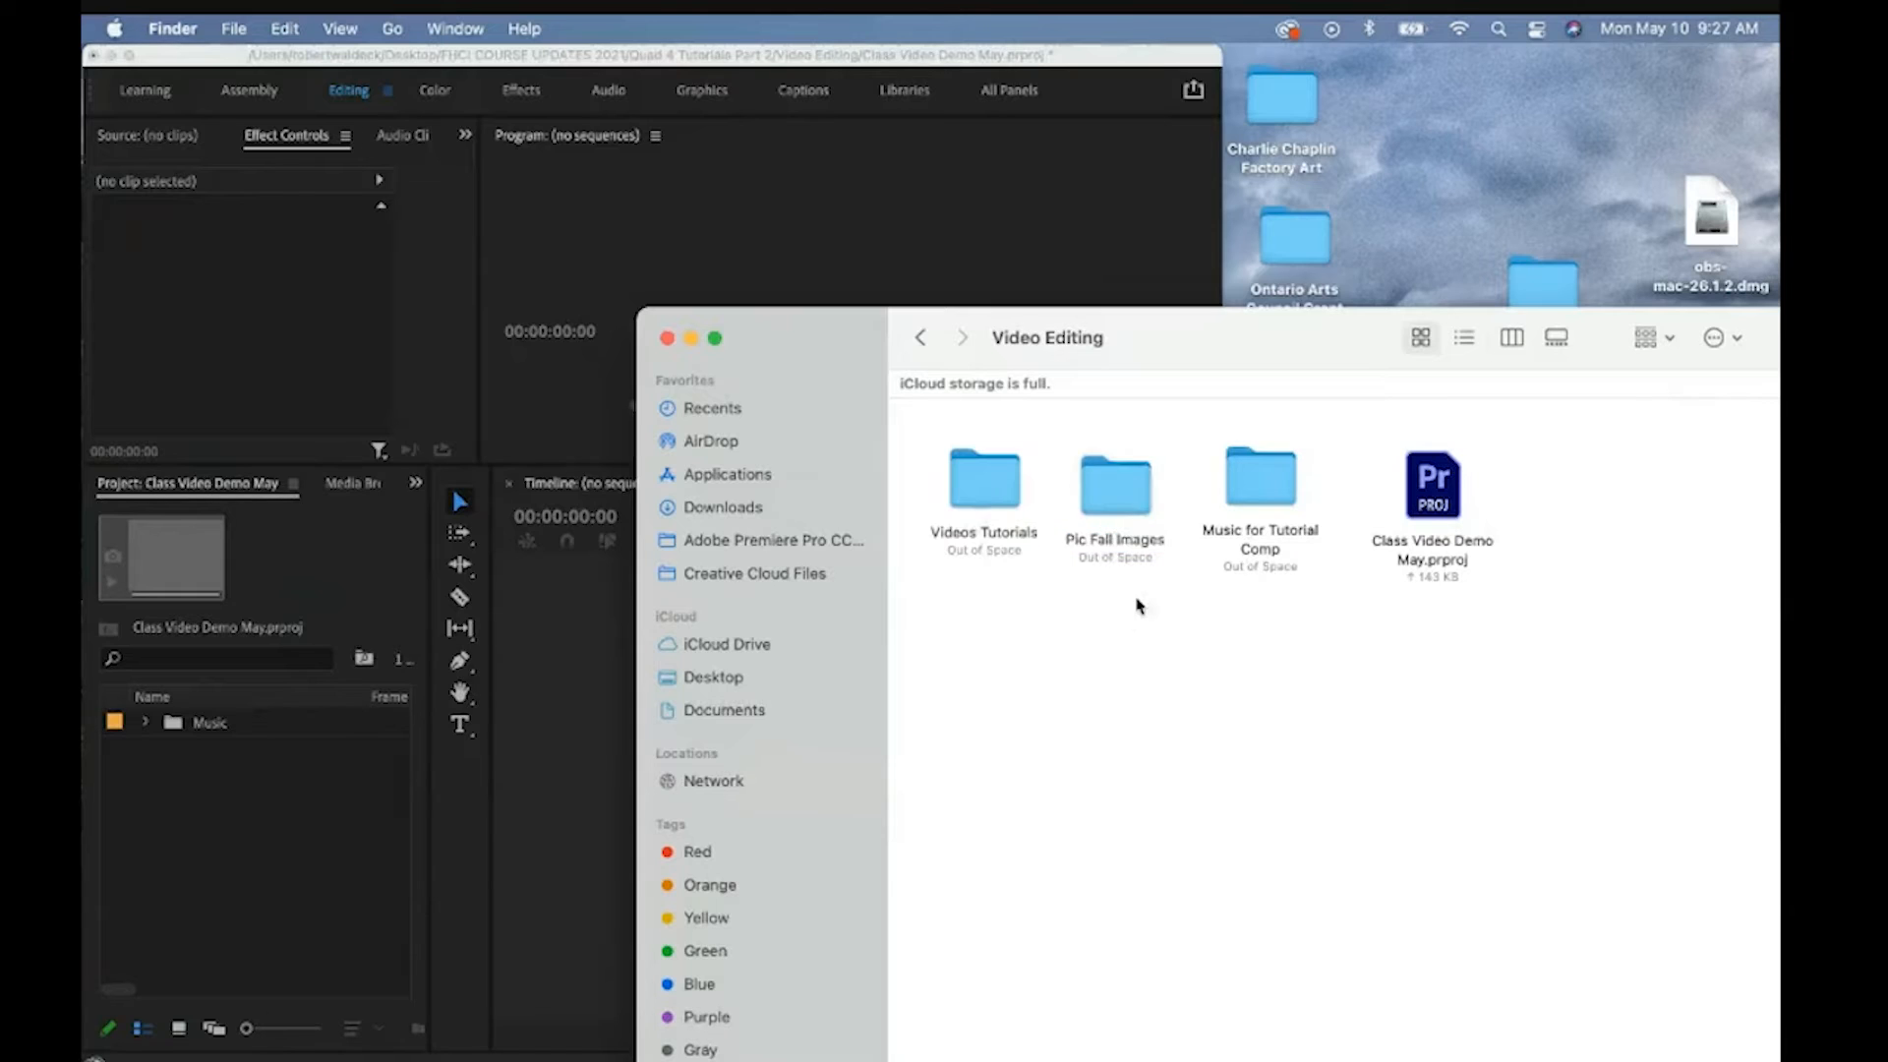
drag(1139, 606, 930, 437)
drag(986, 504, 196, 842)
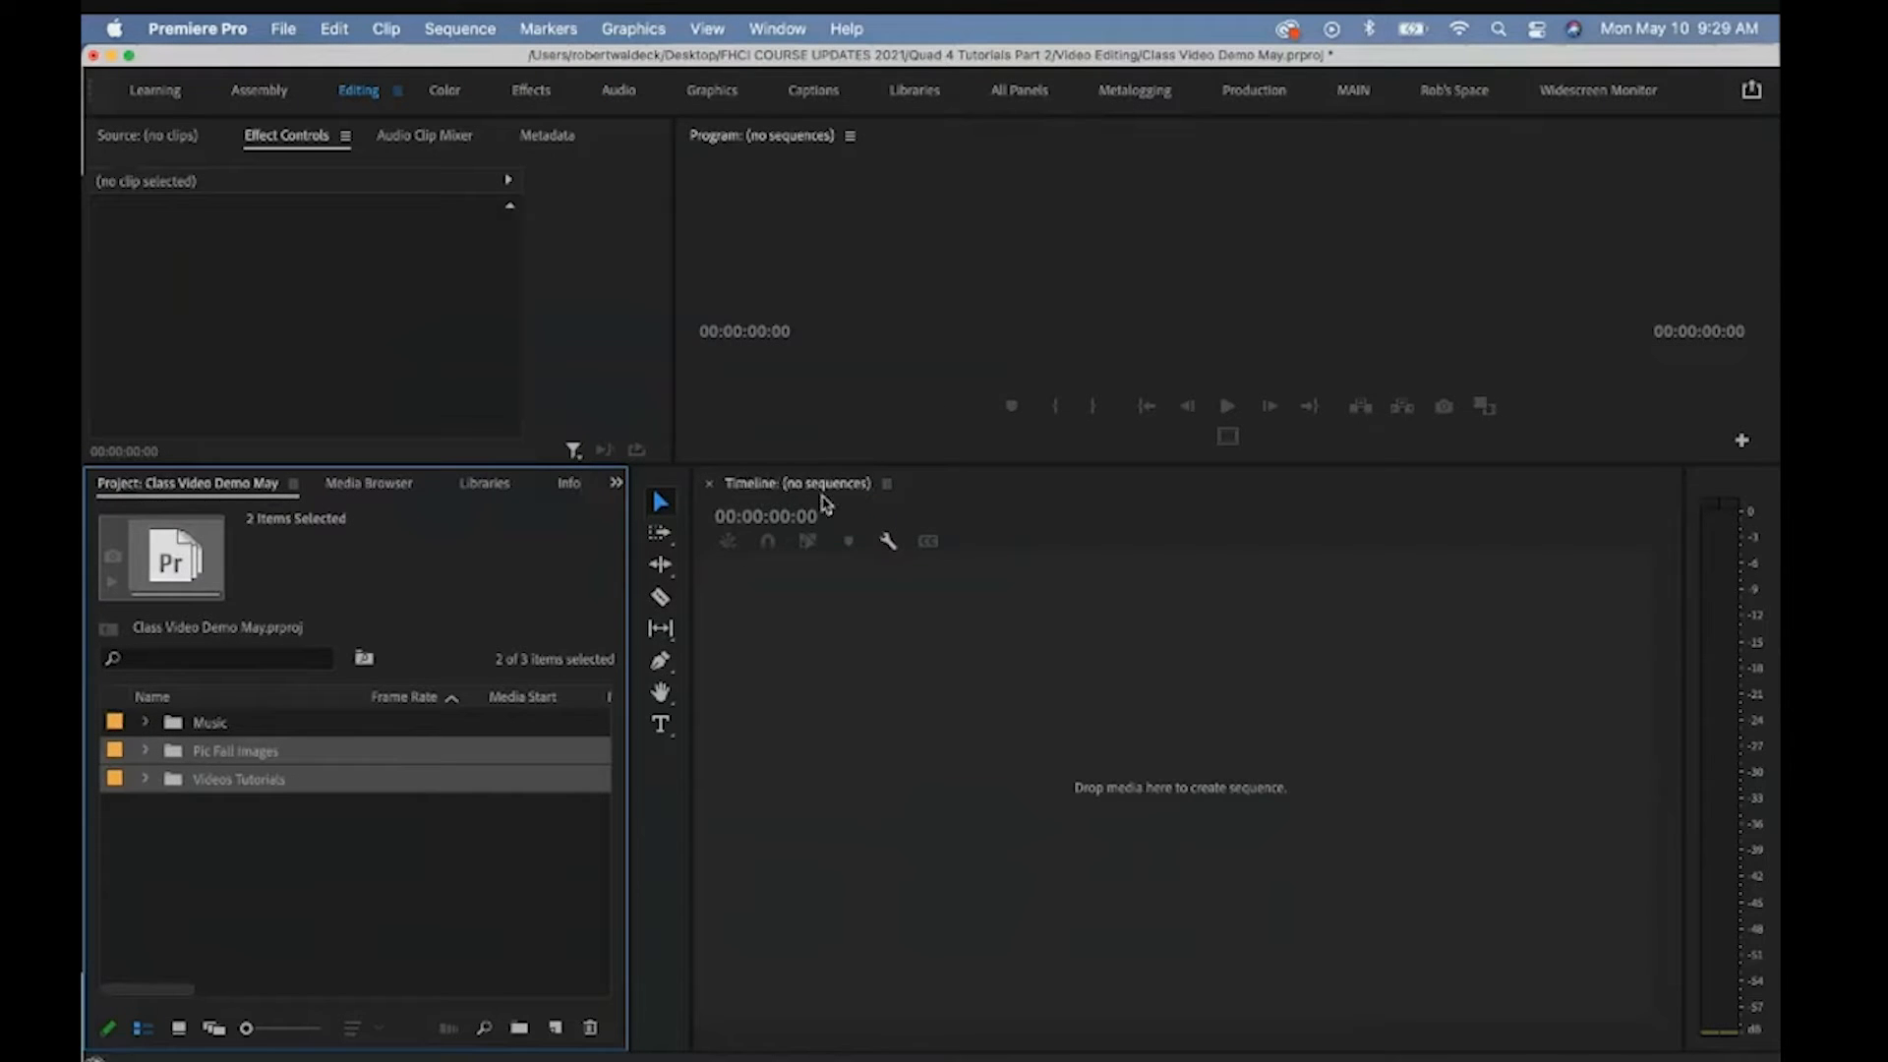
Create a sequence from all five clips in the Videos Tutorials bin by placing them in the empty timeline
click(758, 492)
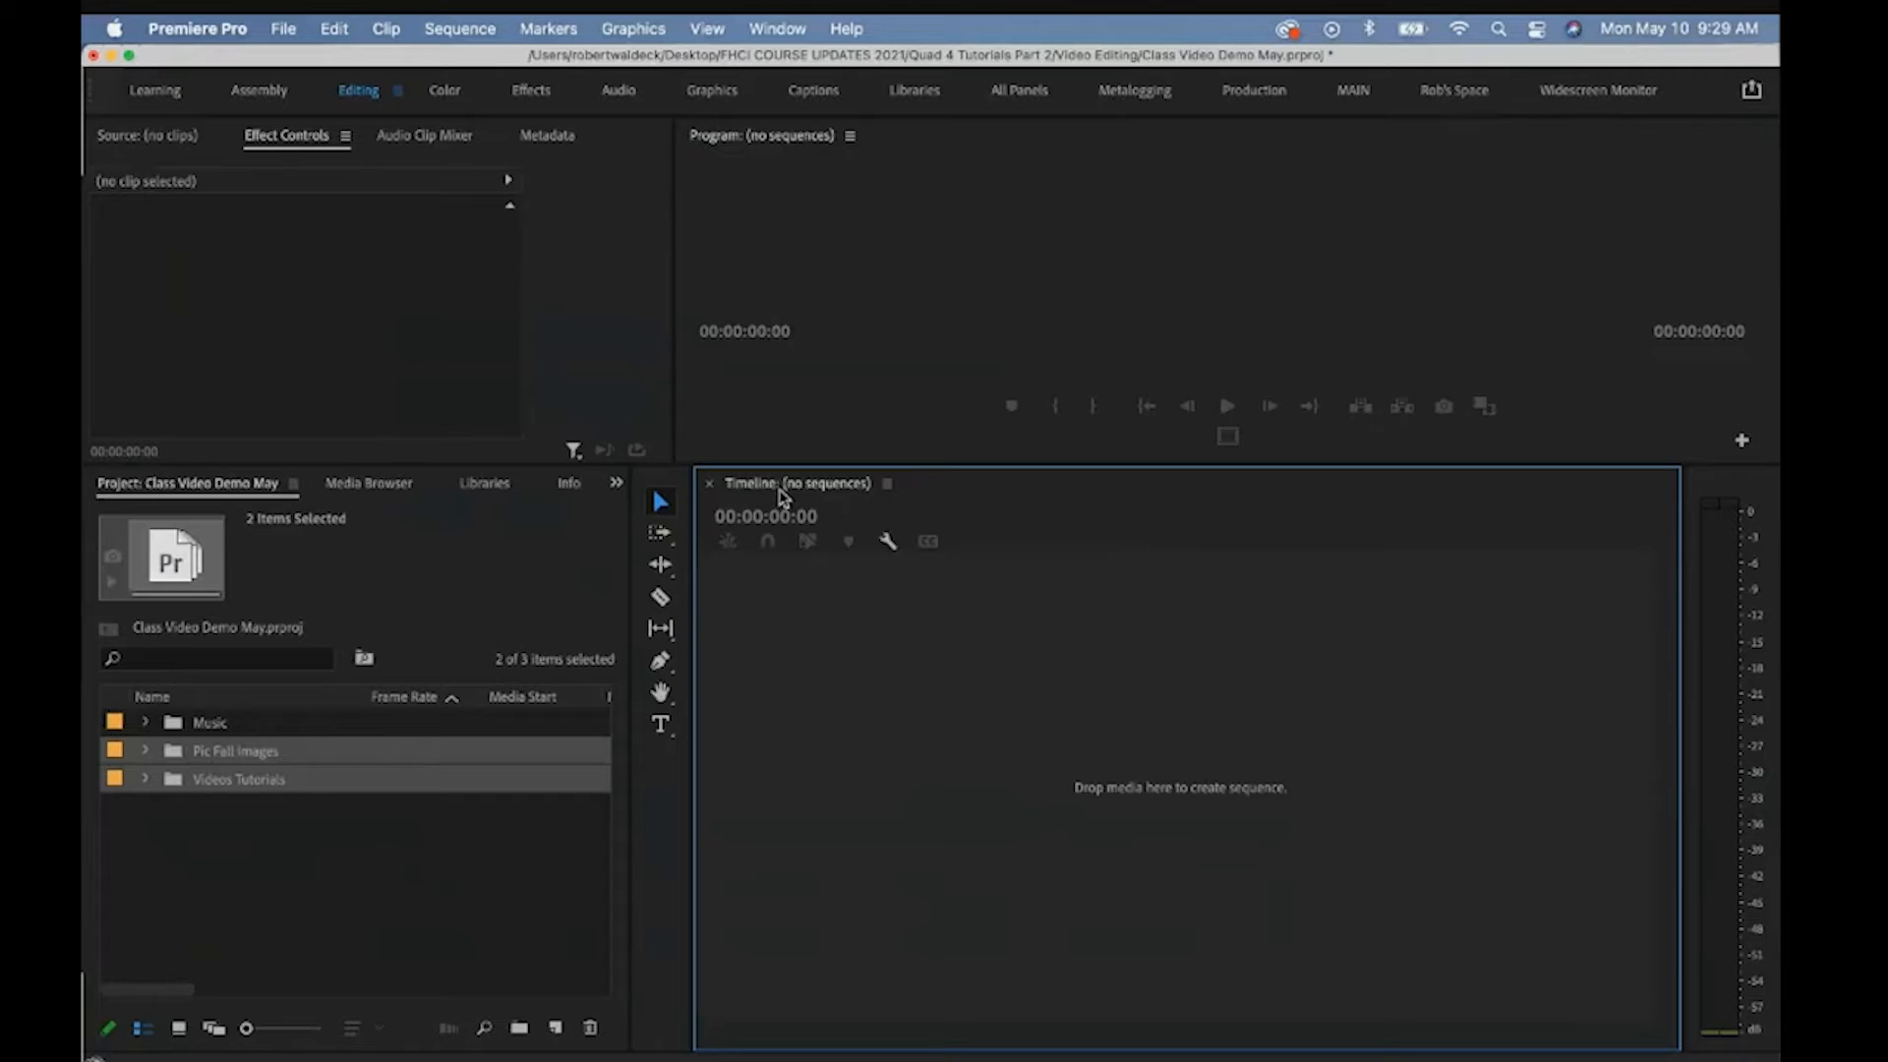
click(146, 780)
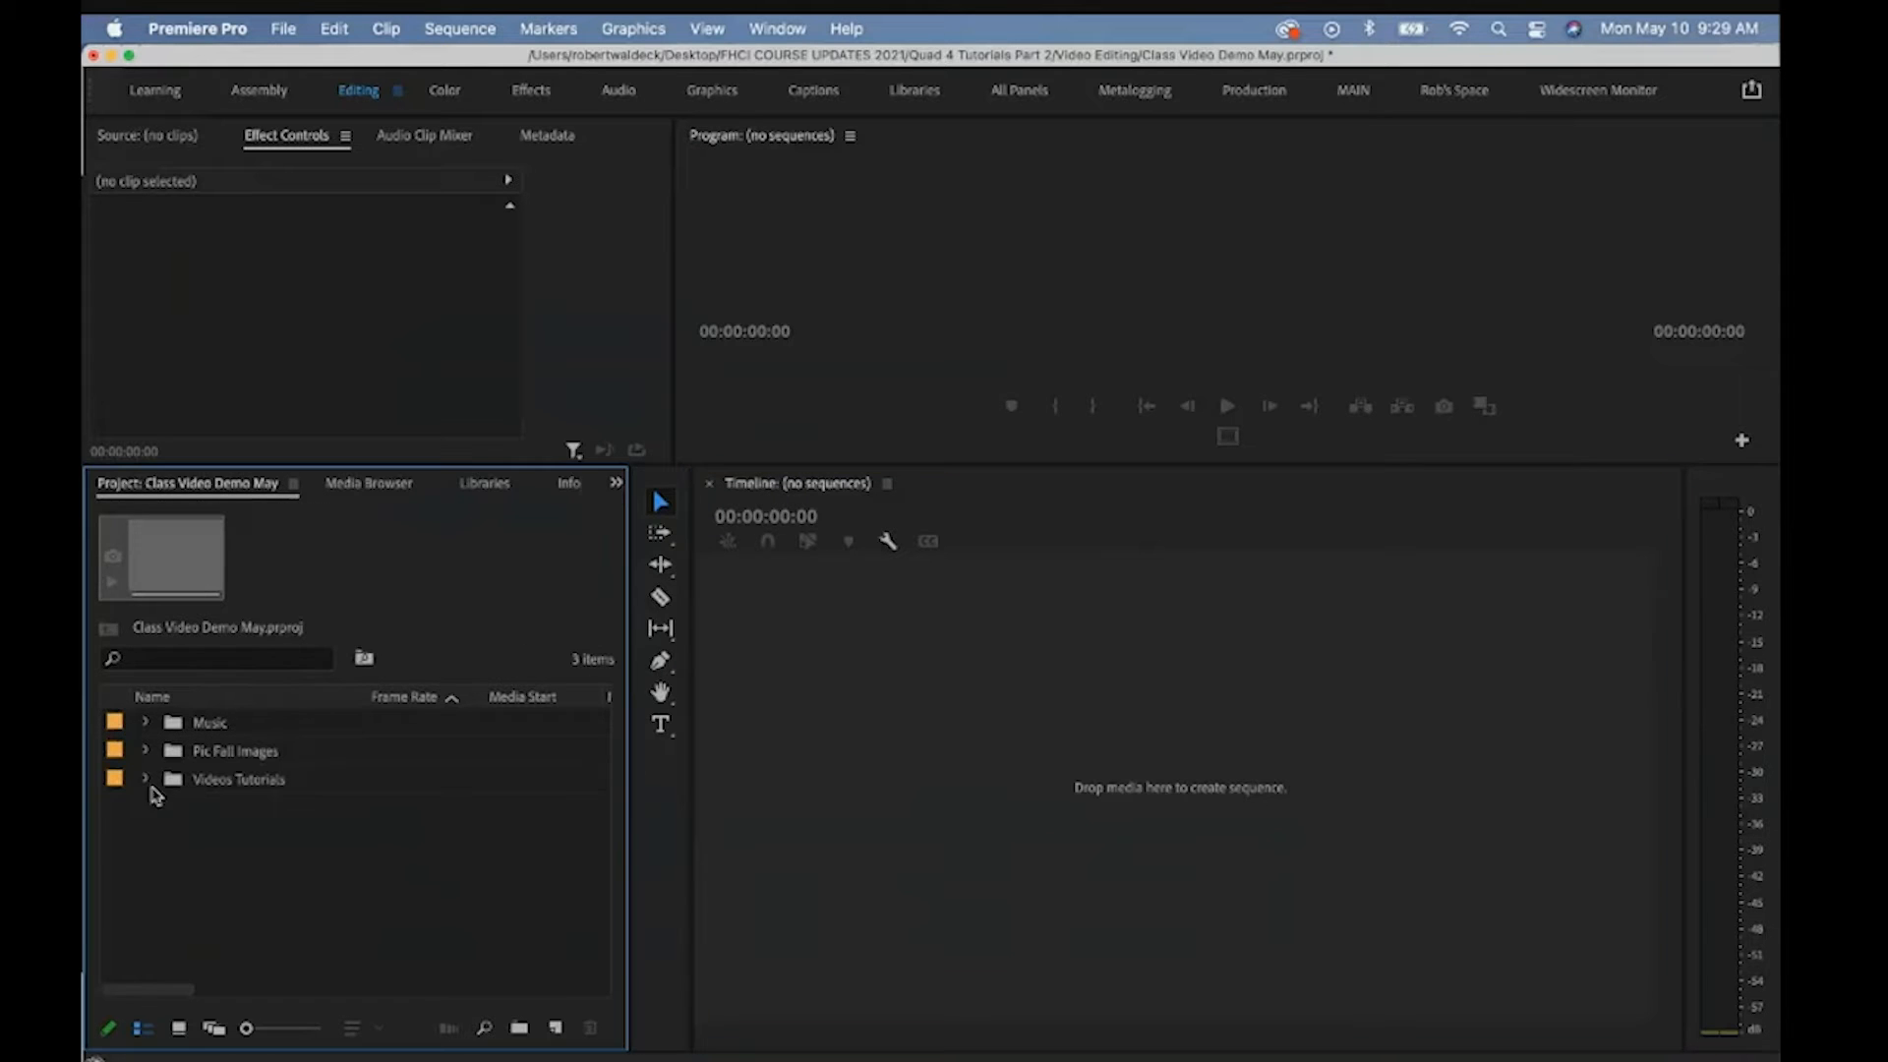
click(197, 808)
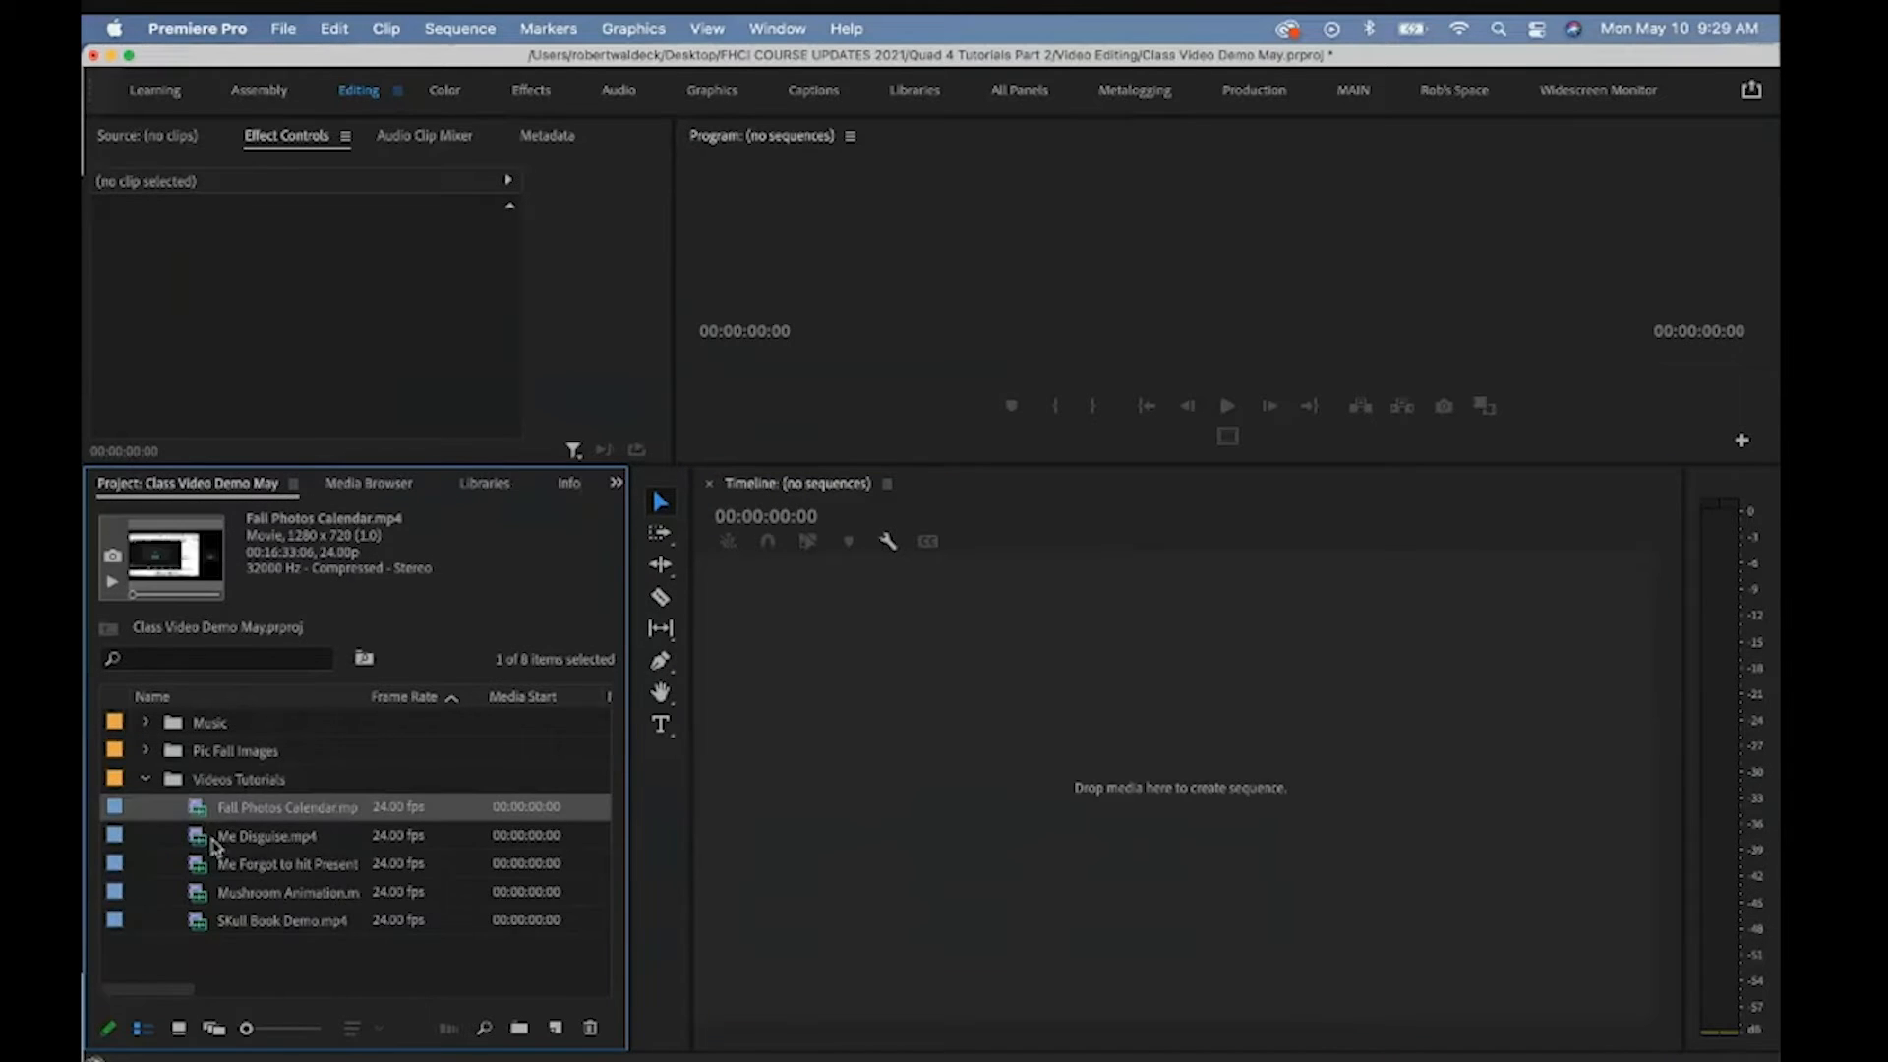
shift+click(211, 923)
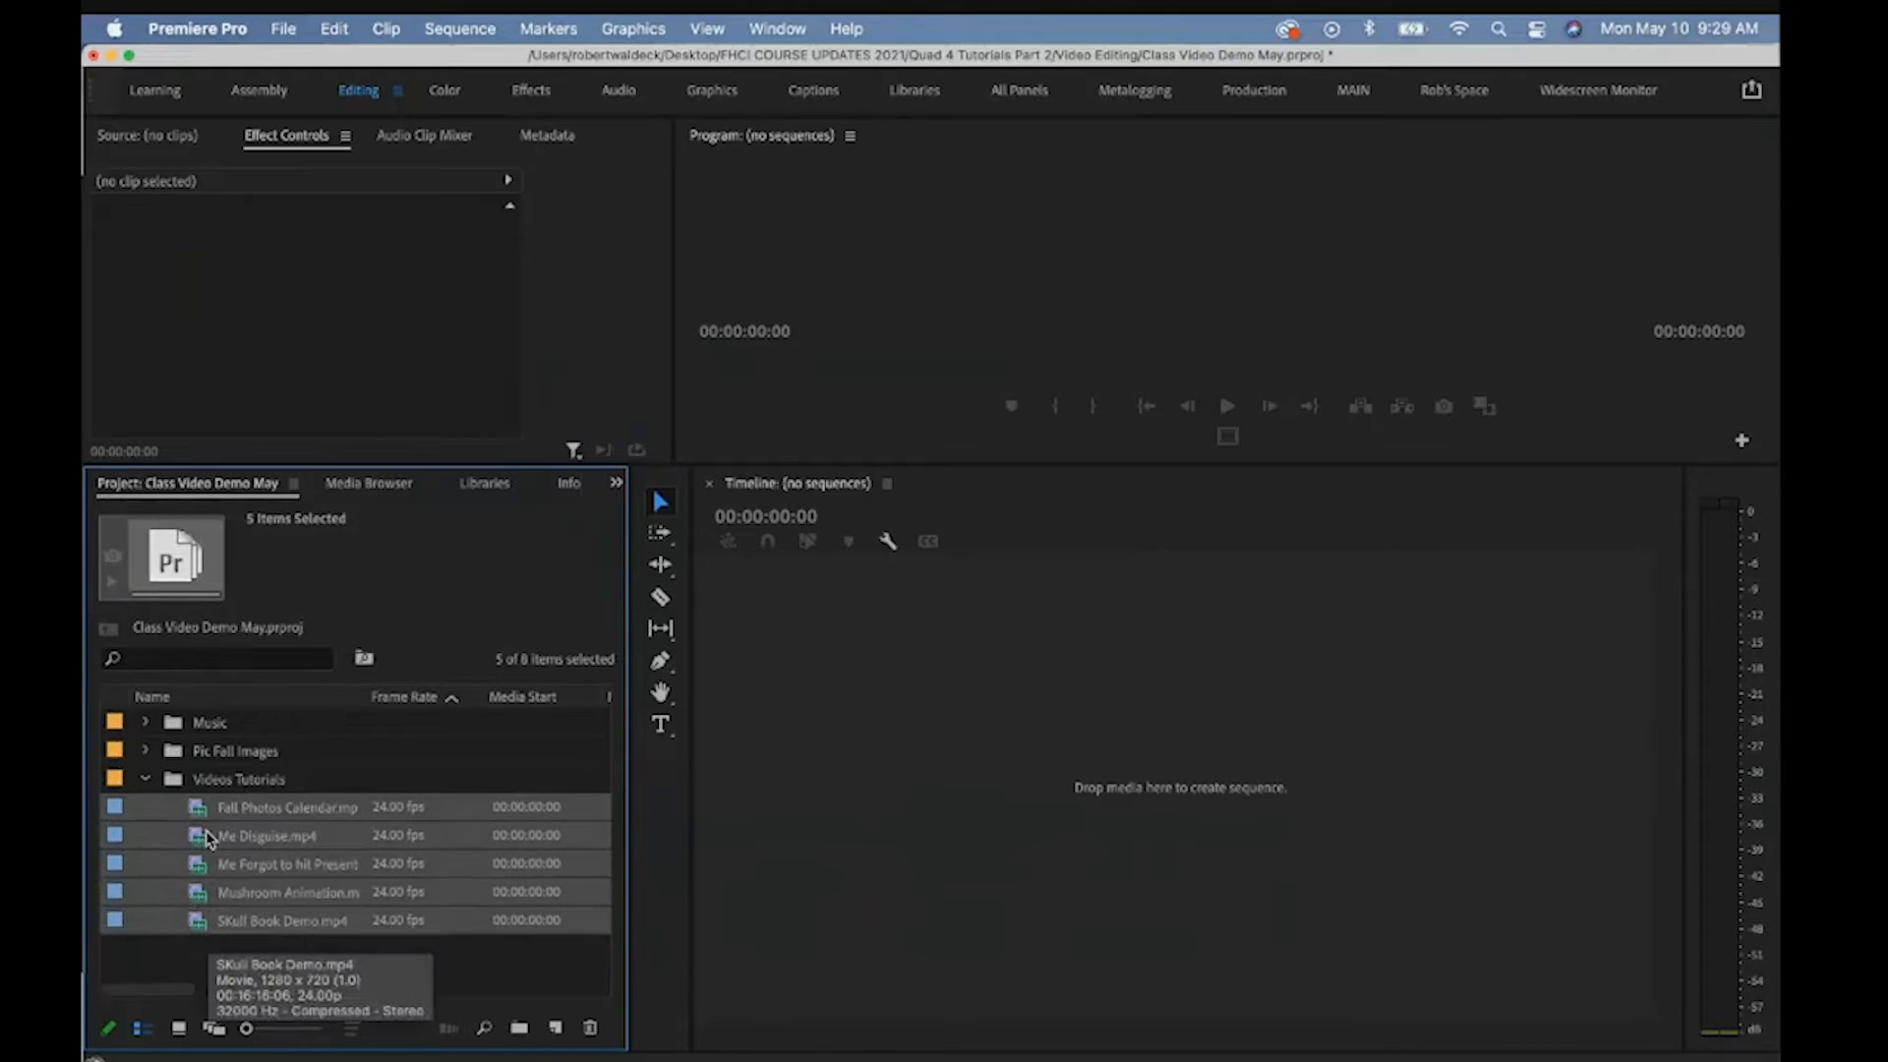
drag(437, 786, 1074, 777)
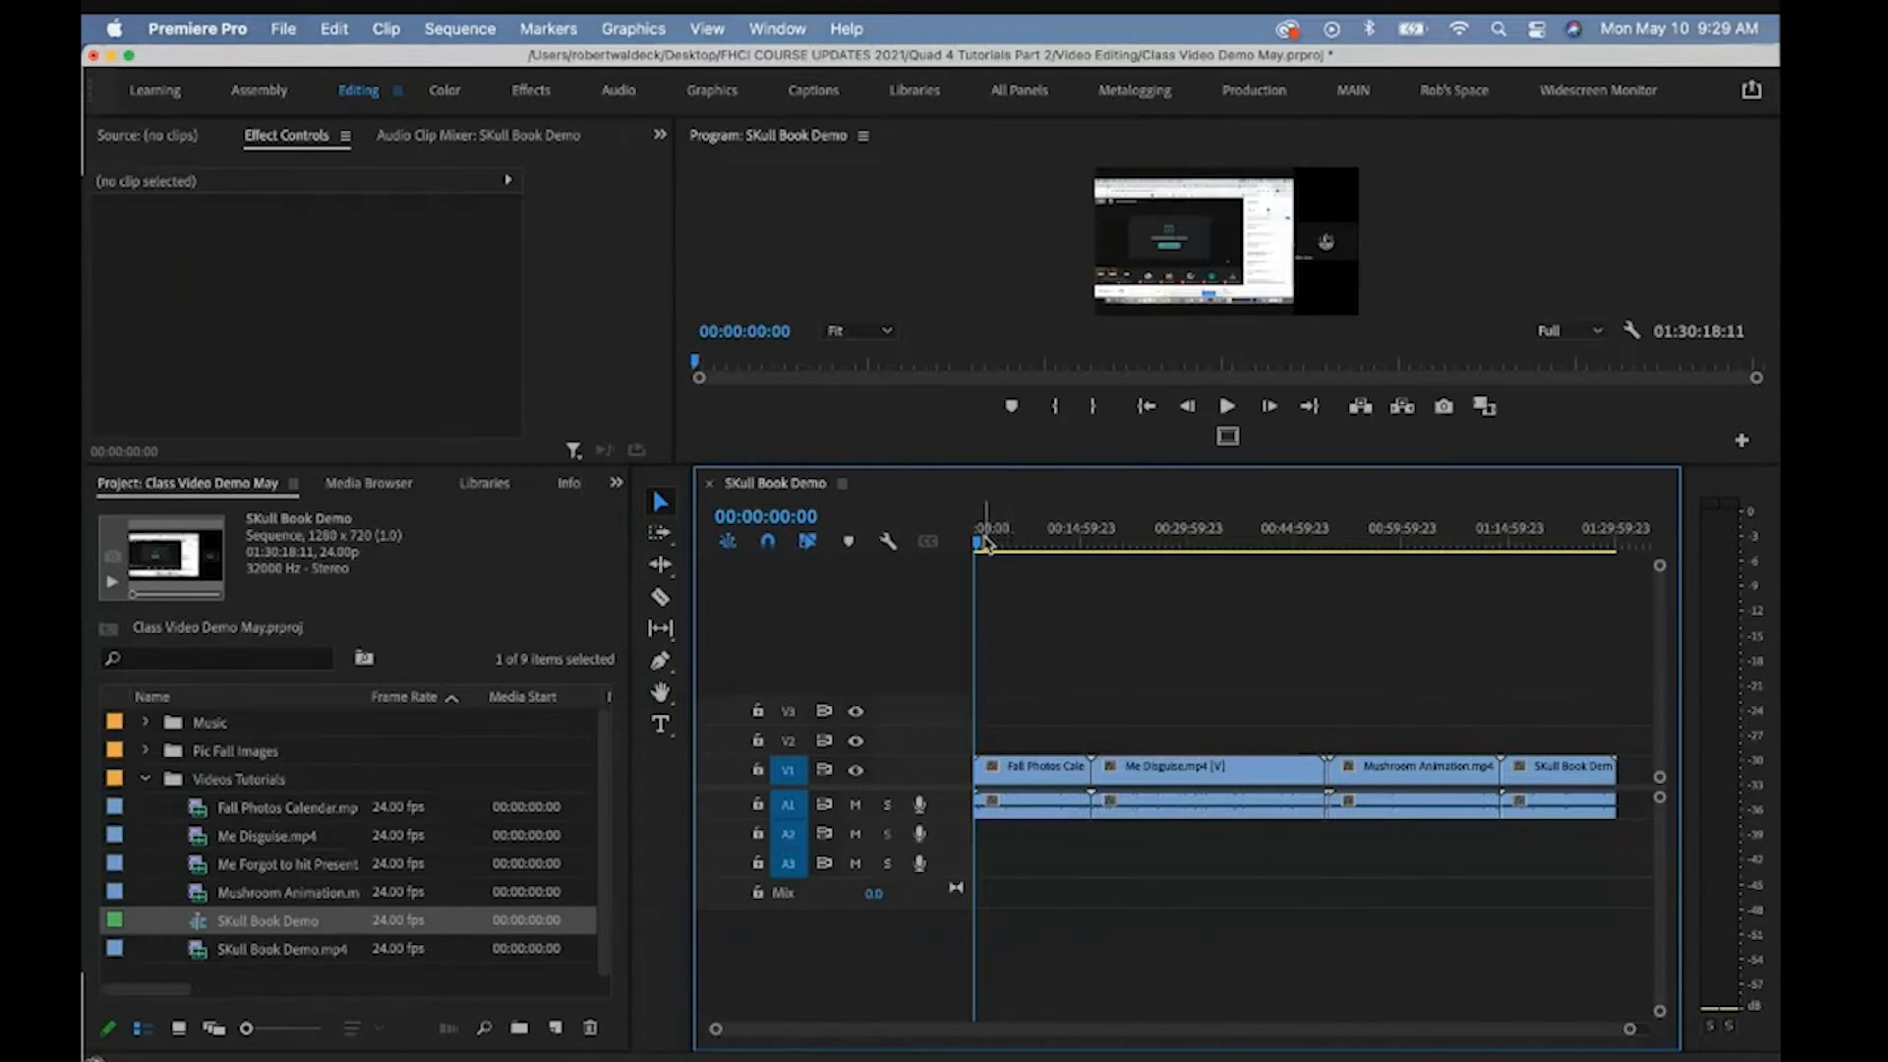
Enlarge the program preview area and scrub the opening clip to 00:04:28:04
drag(982, 547, 988, 597)
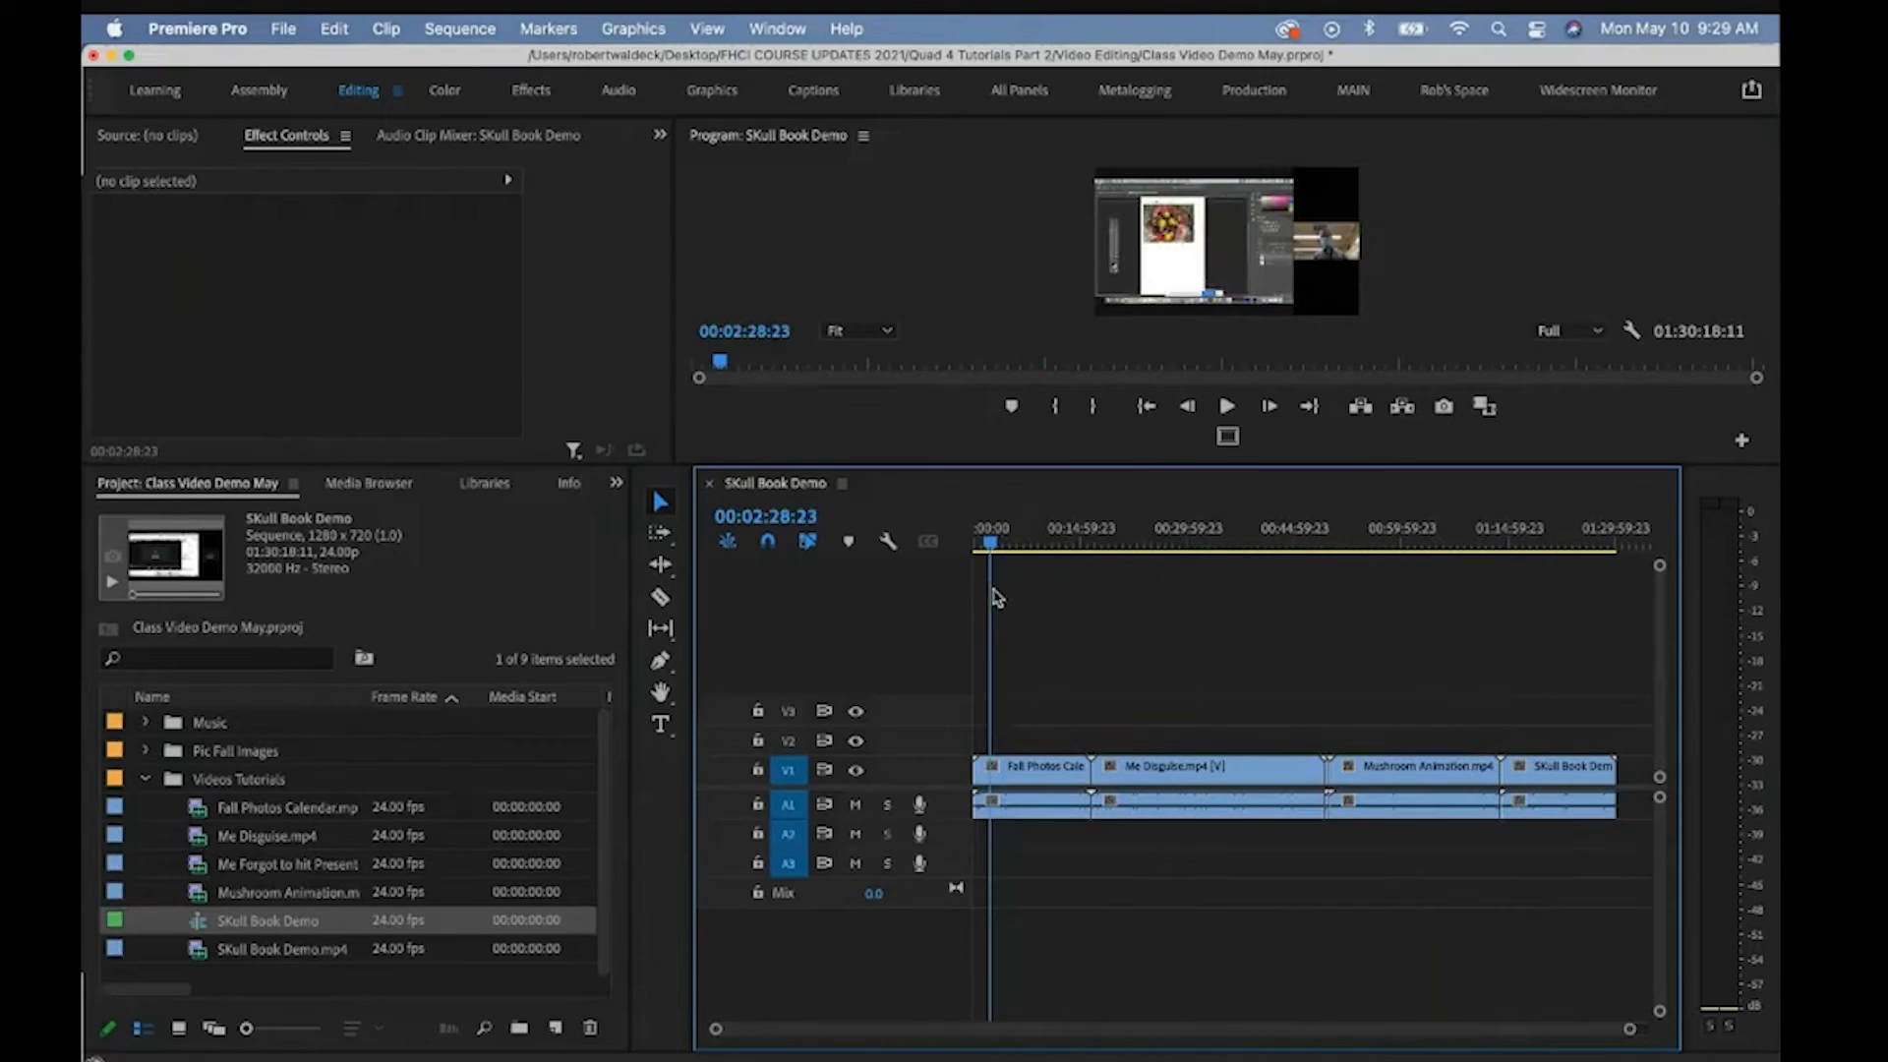
drag(918, 462, 917, 651)
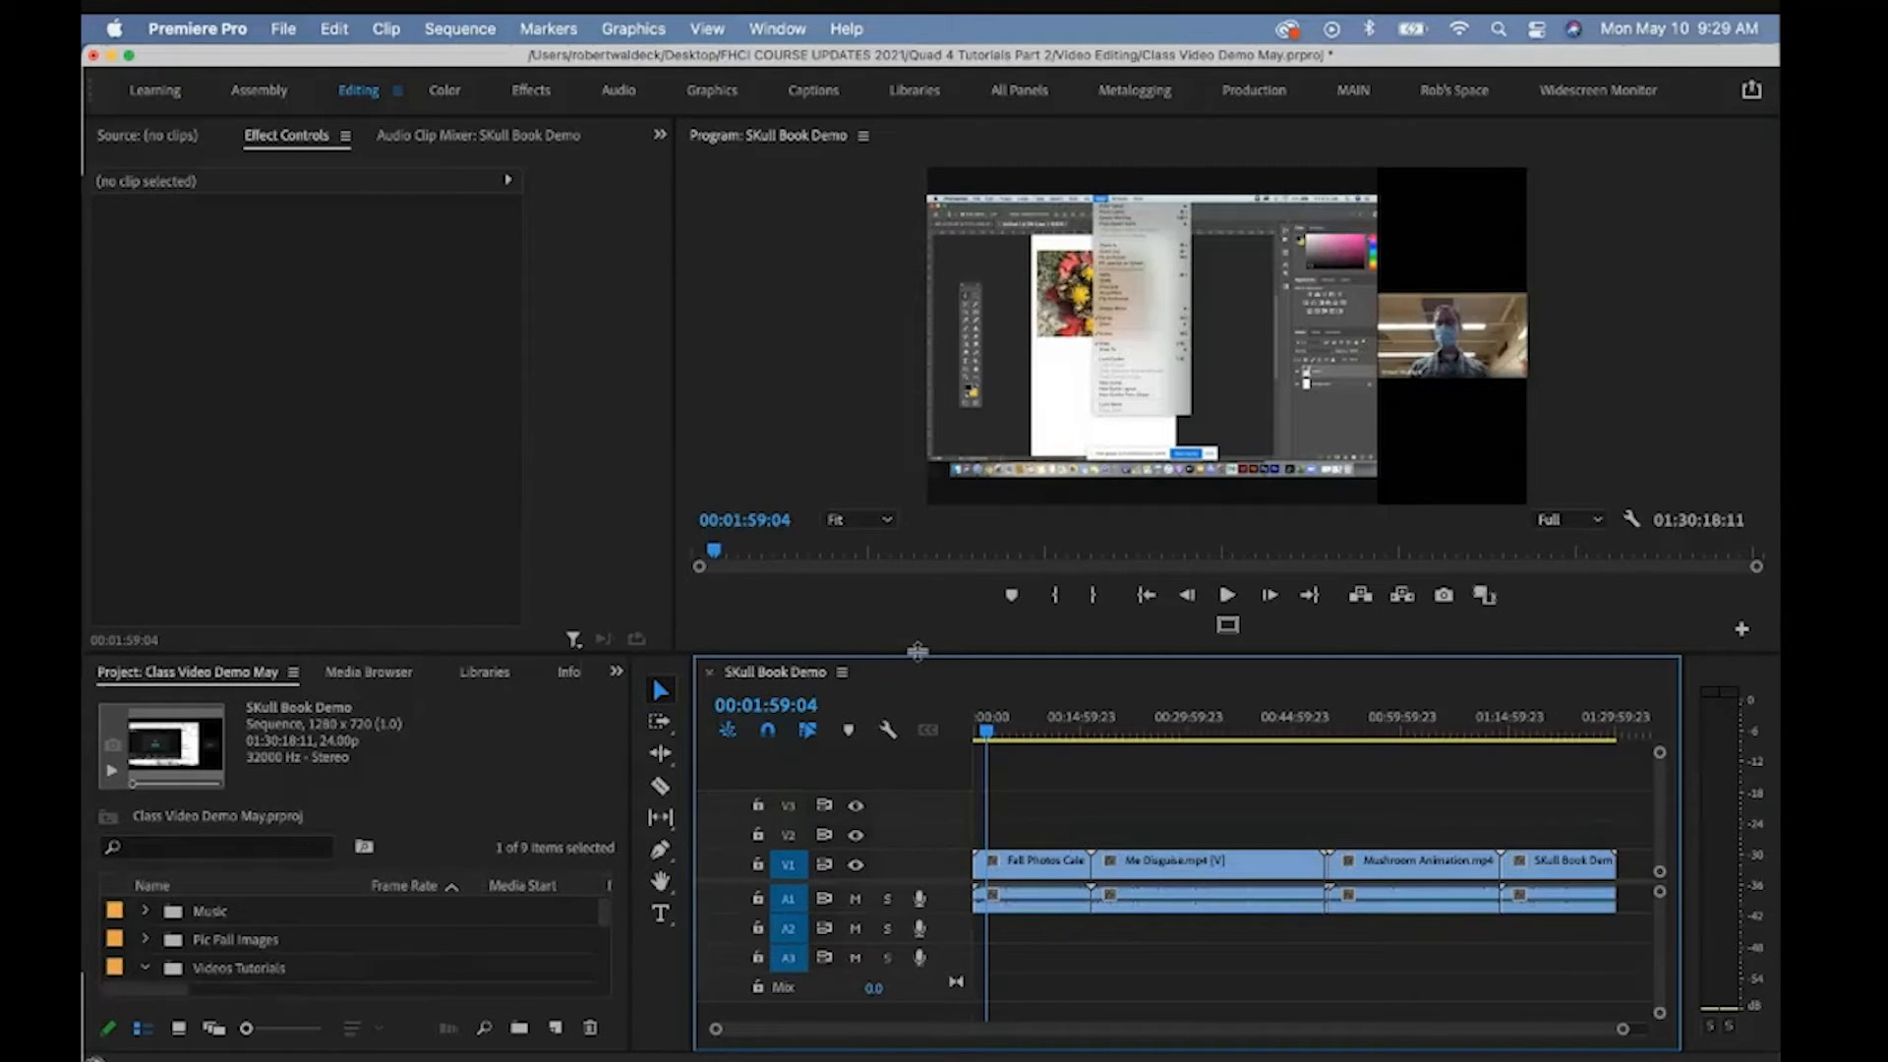
mouse_move(985, 733)
mouse_down()
mouse_move(1085, 743)
mouse_move(1008, 747)
mouse_up()
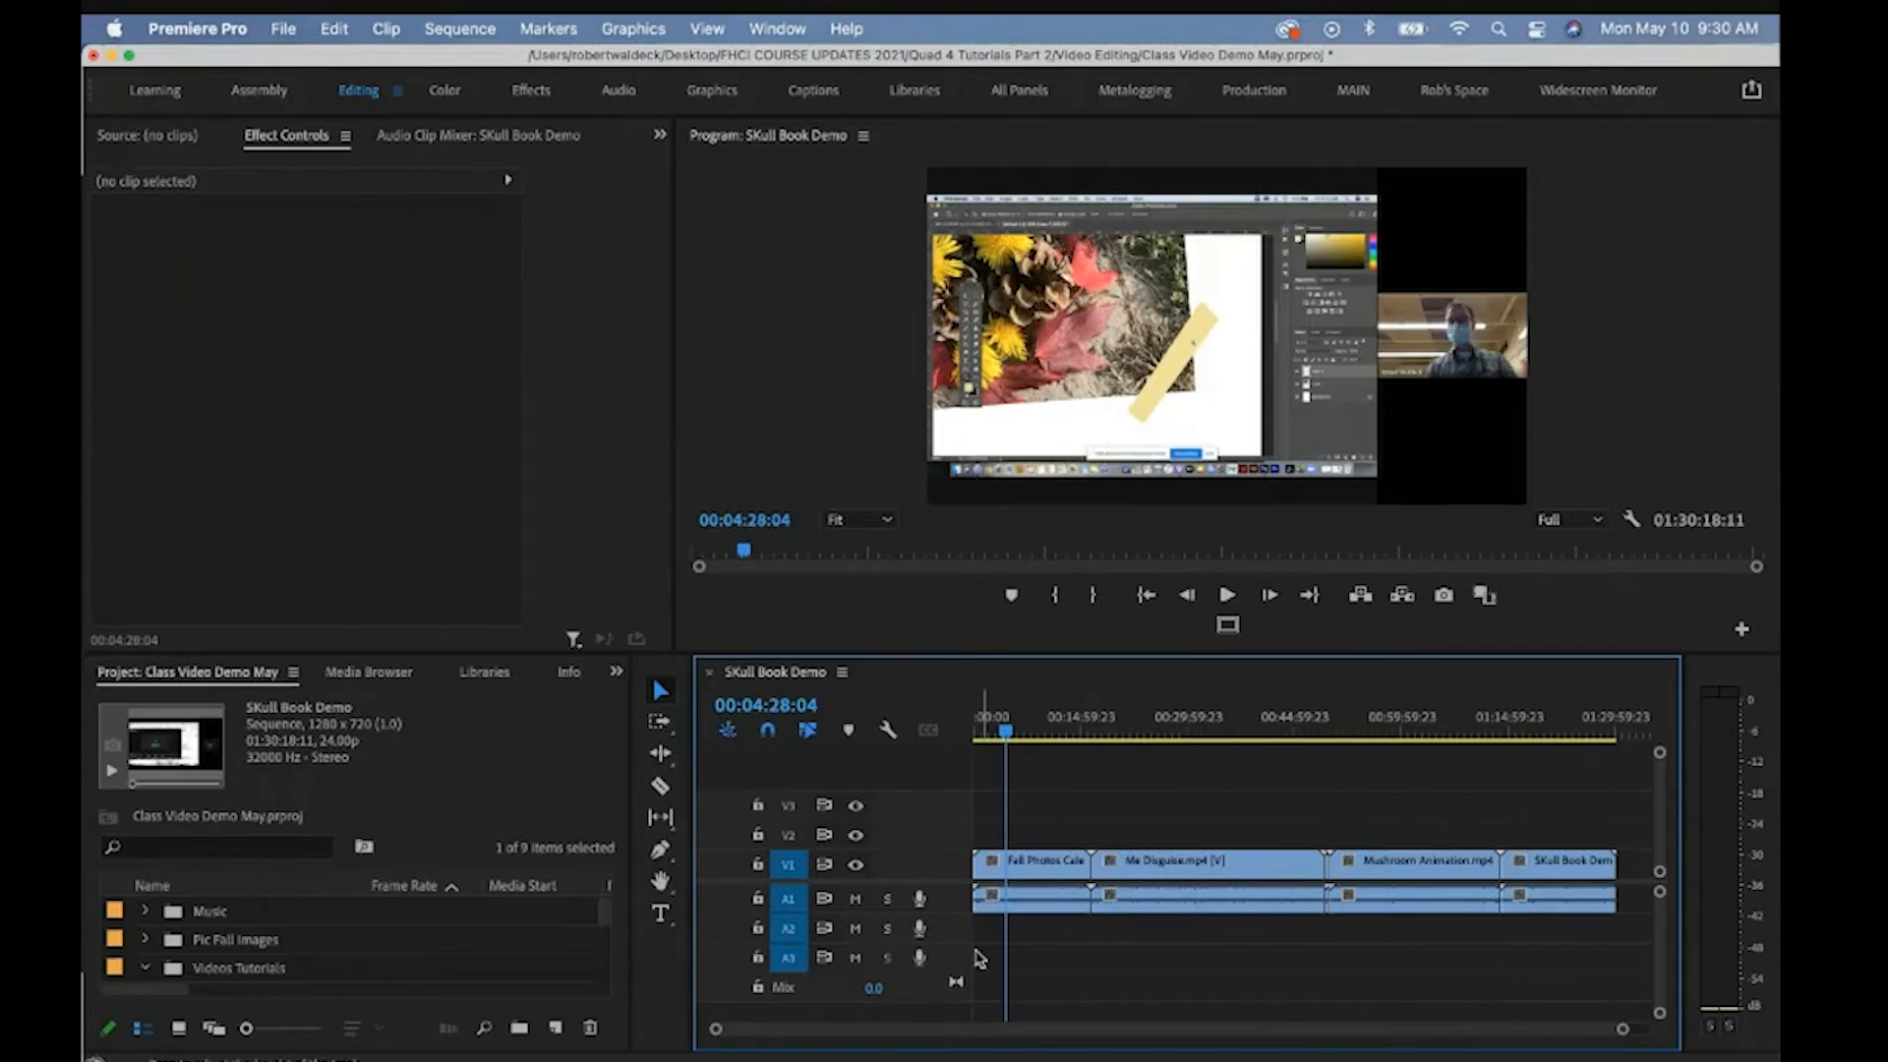
Examine the Fall Photos Calendar.mp4 clip in the timeline at different zoom levels and playhead positions
key(z)
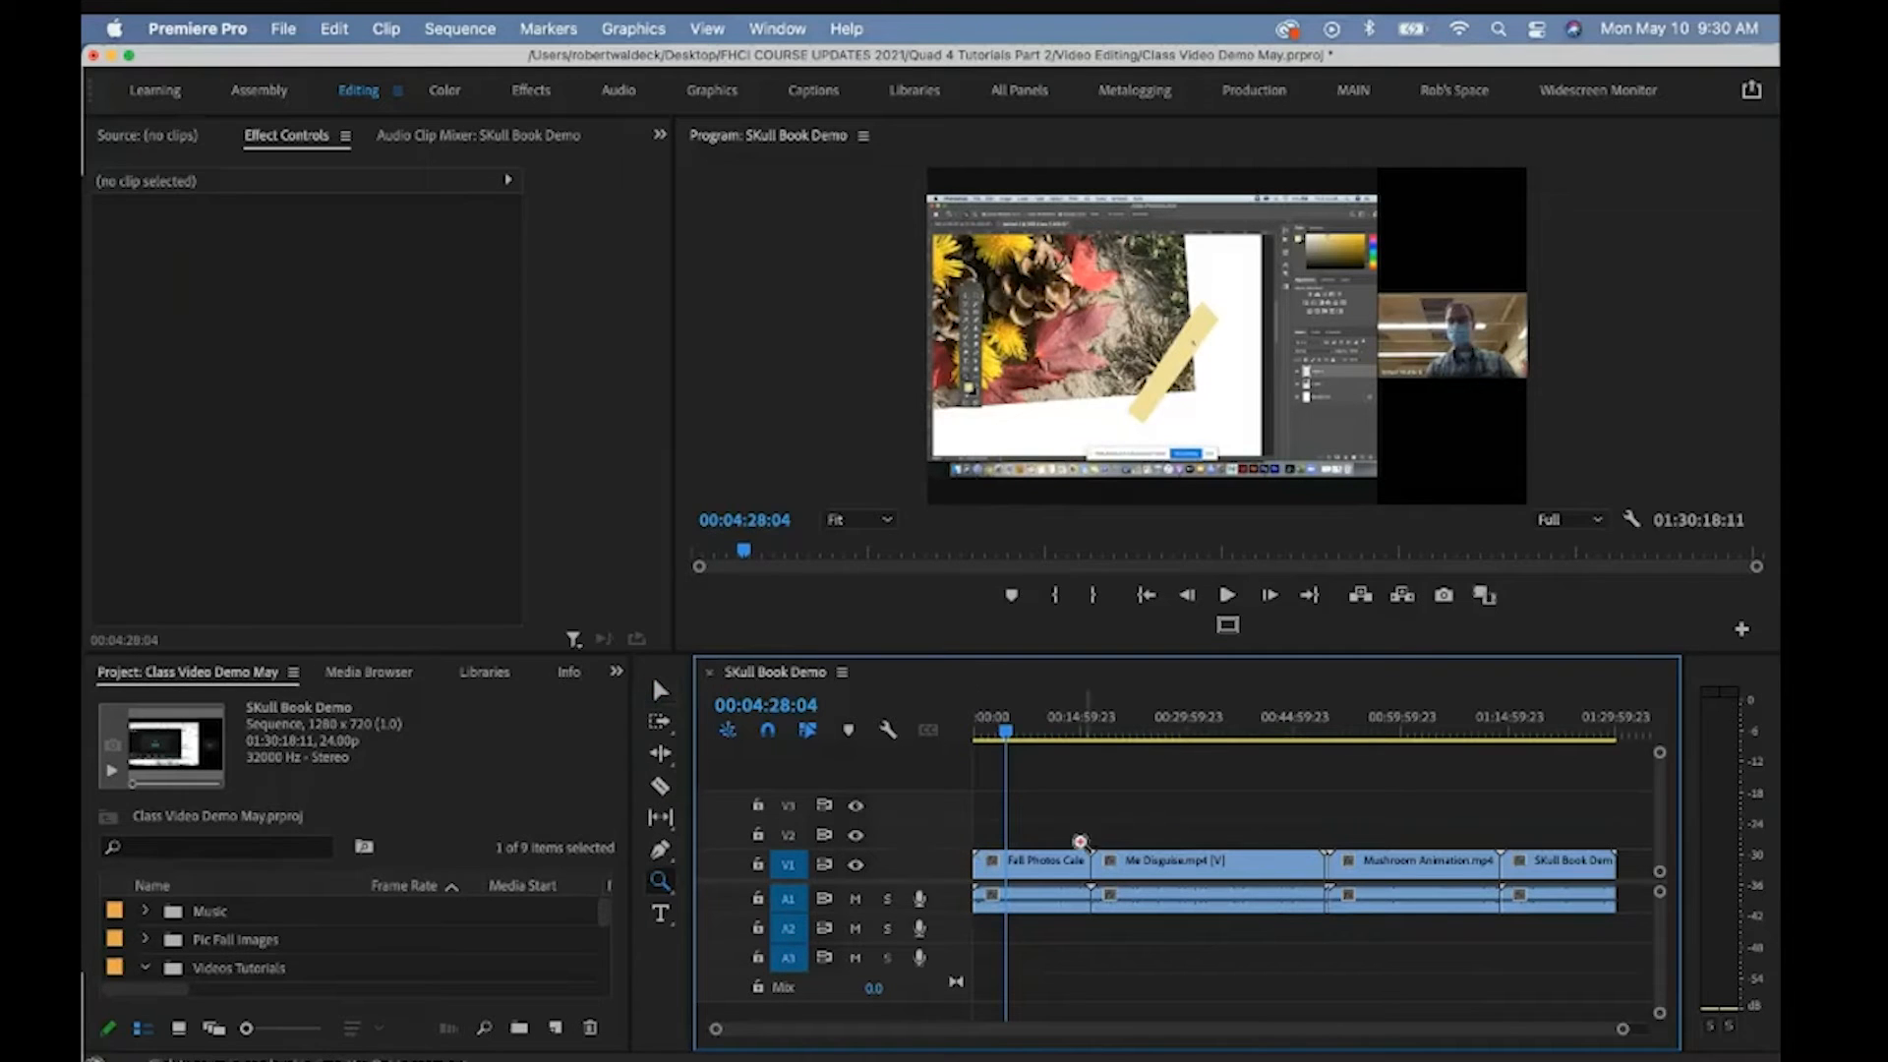
click(1048, 862)
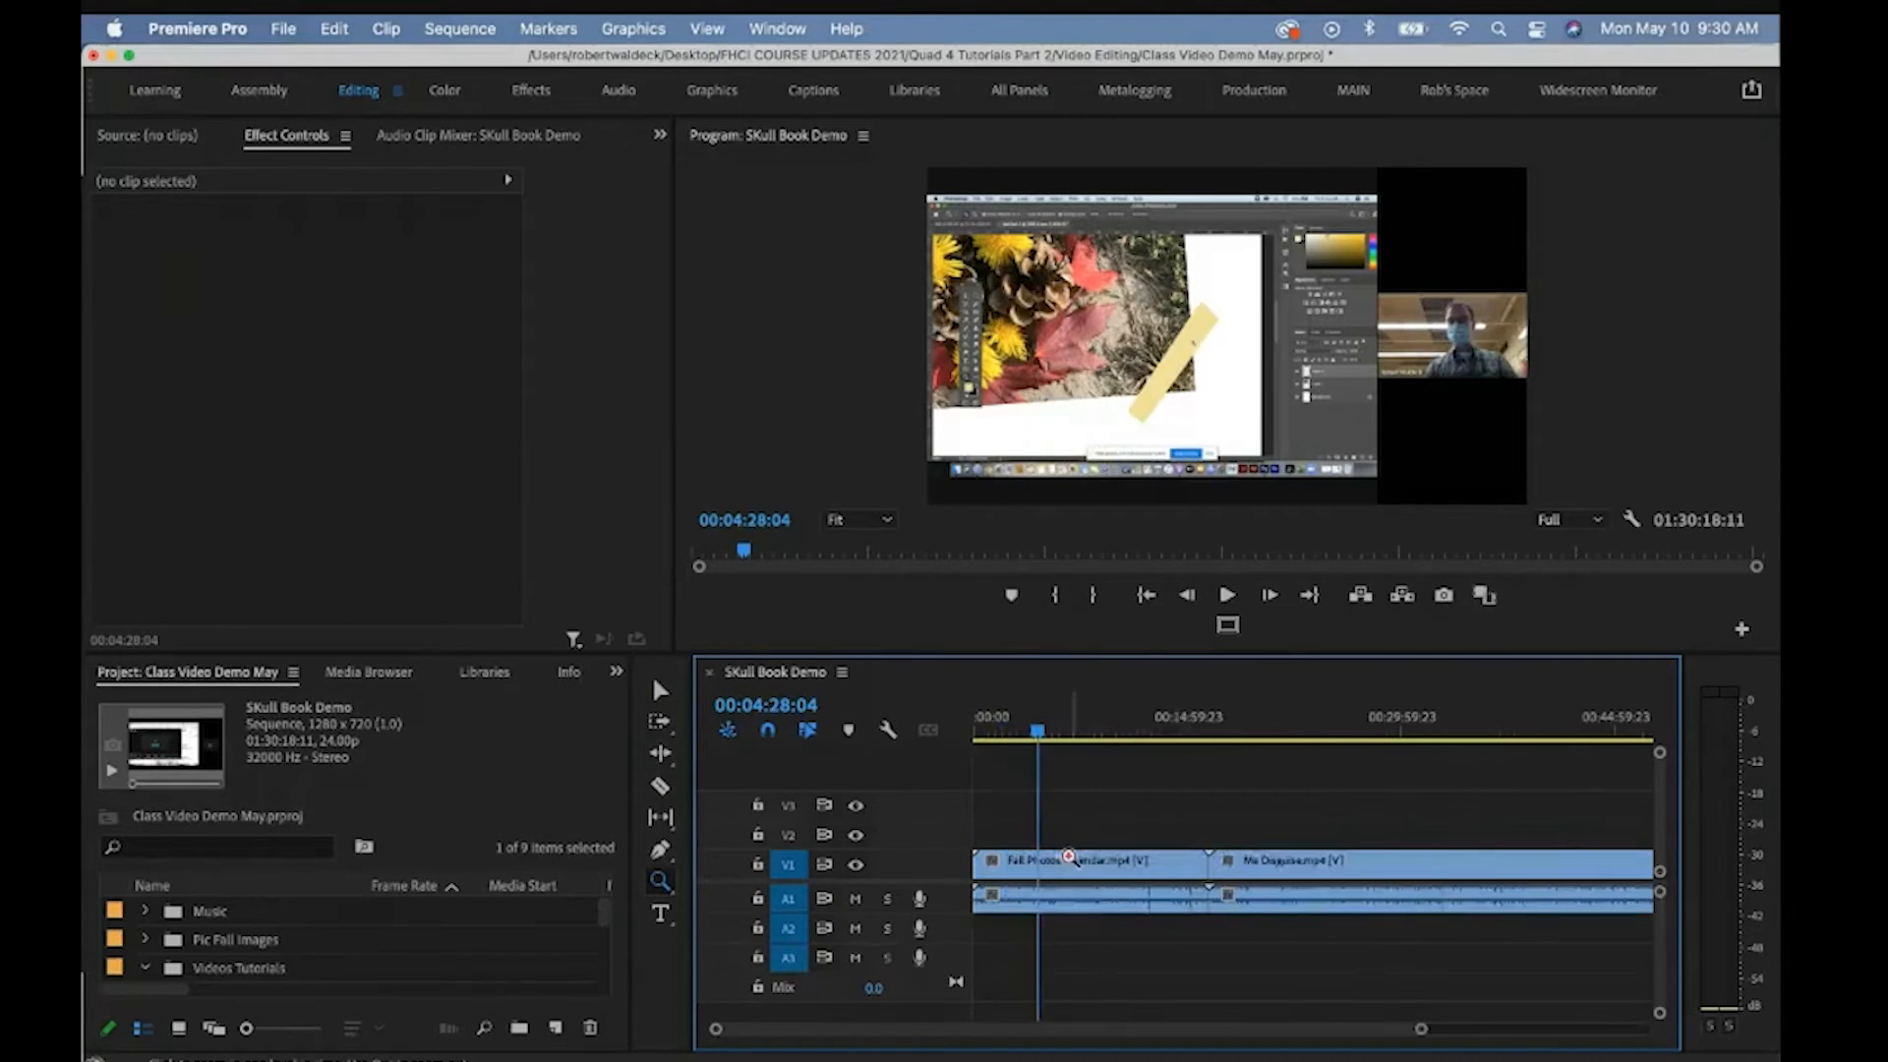
click(1069, 857)
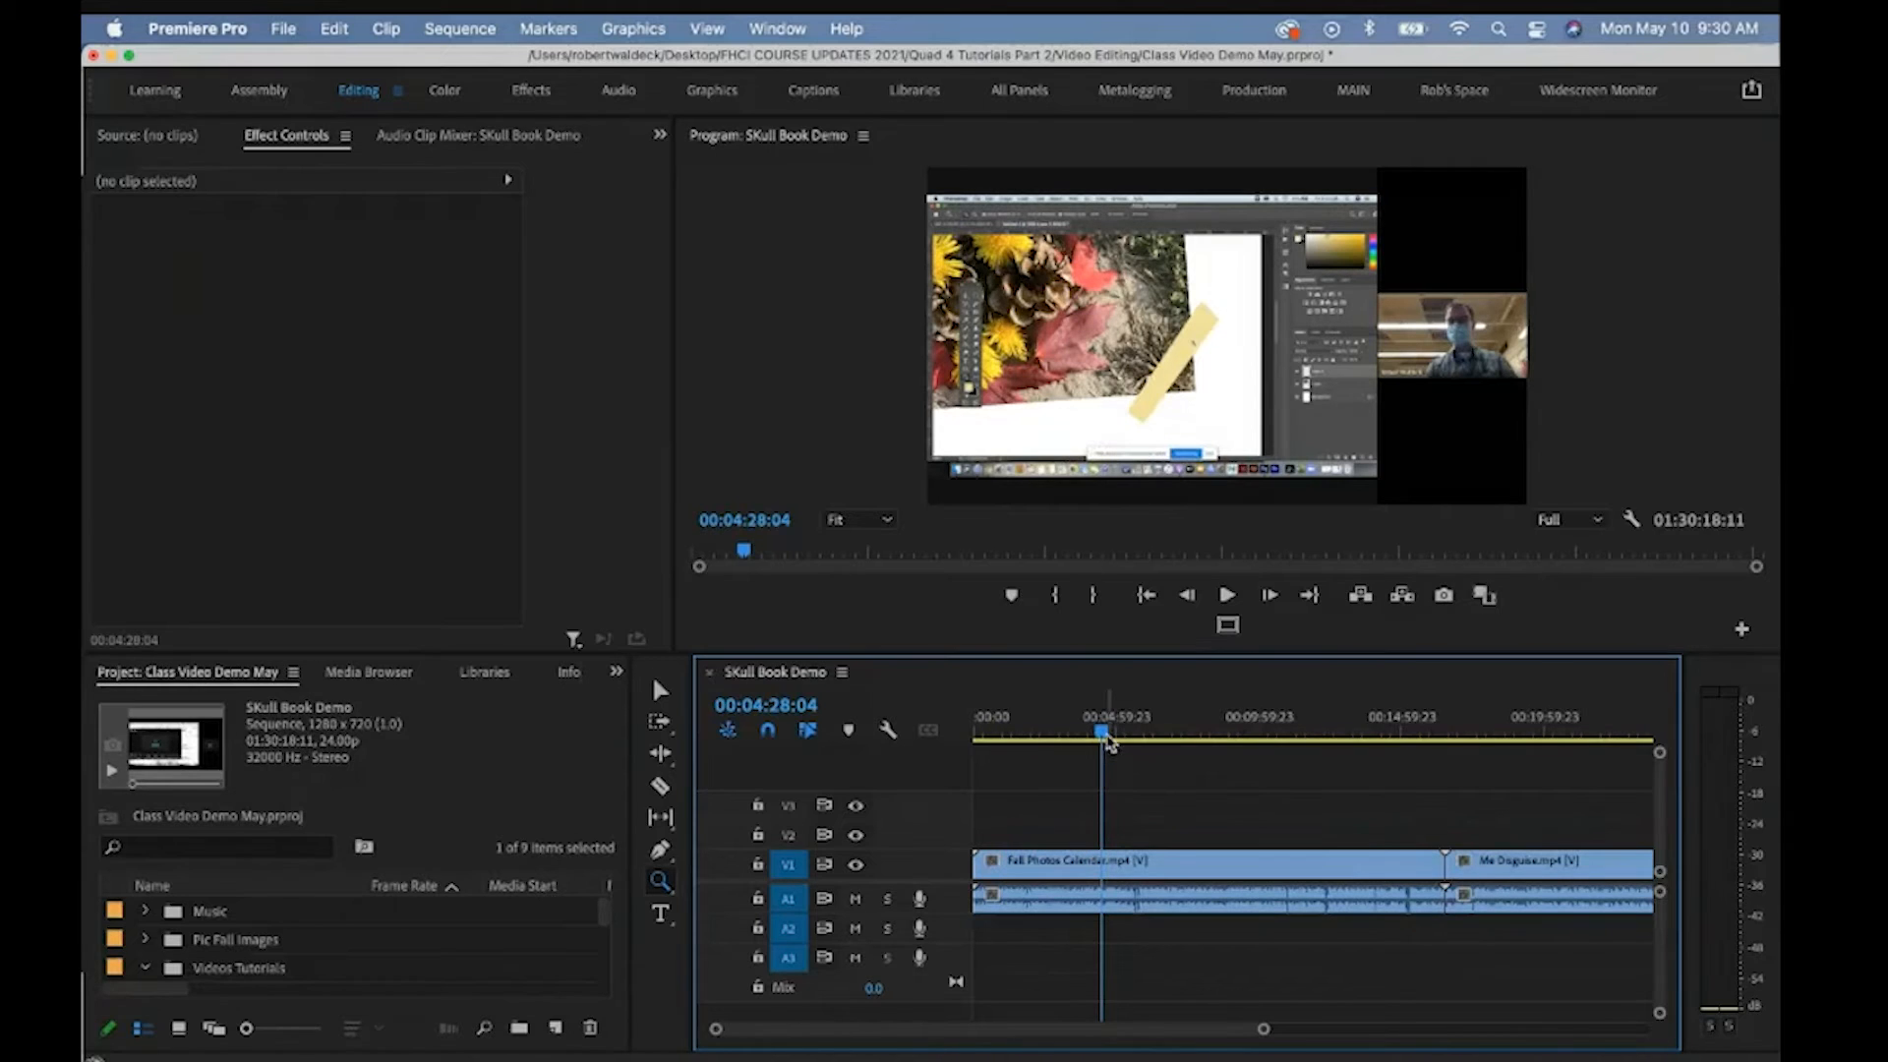
drag(1107, 740, 1067, 739)
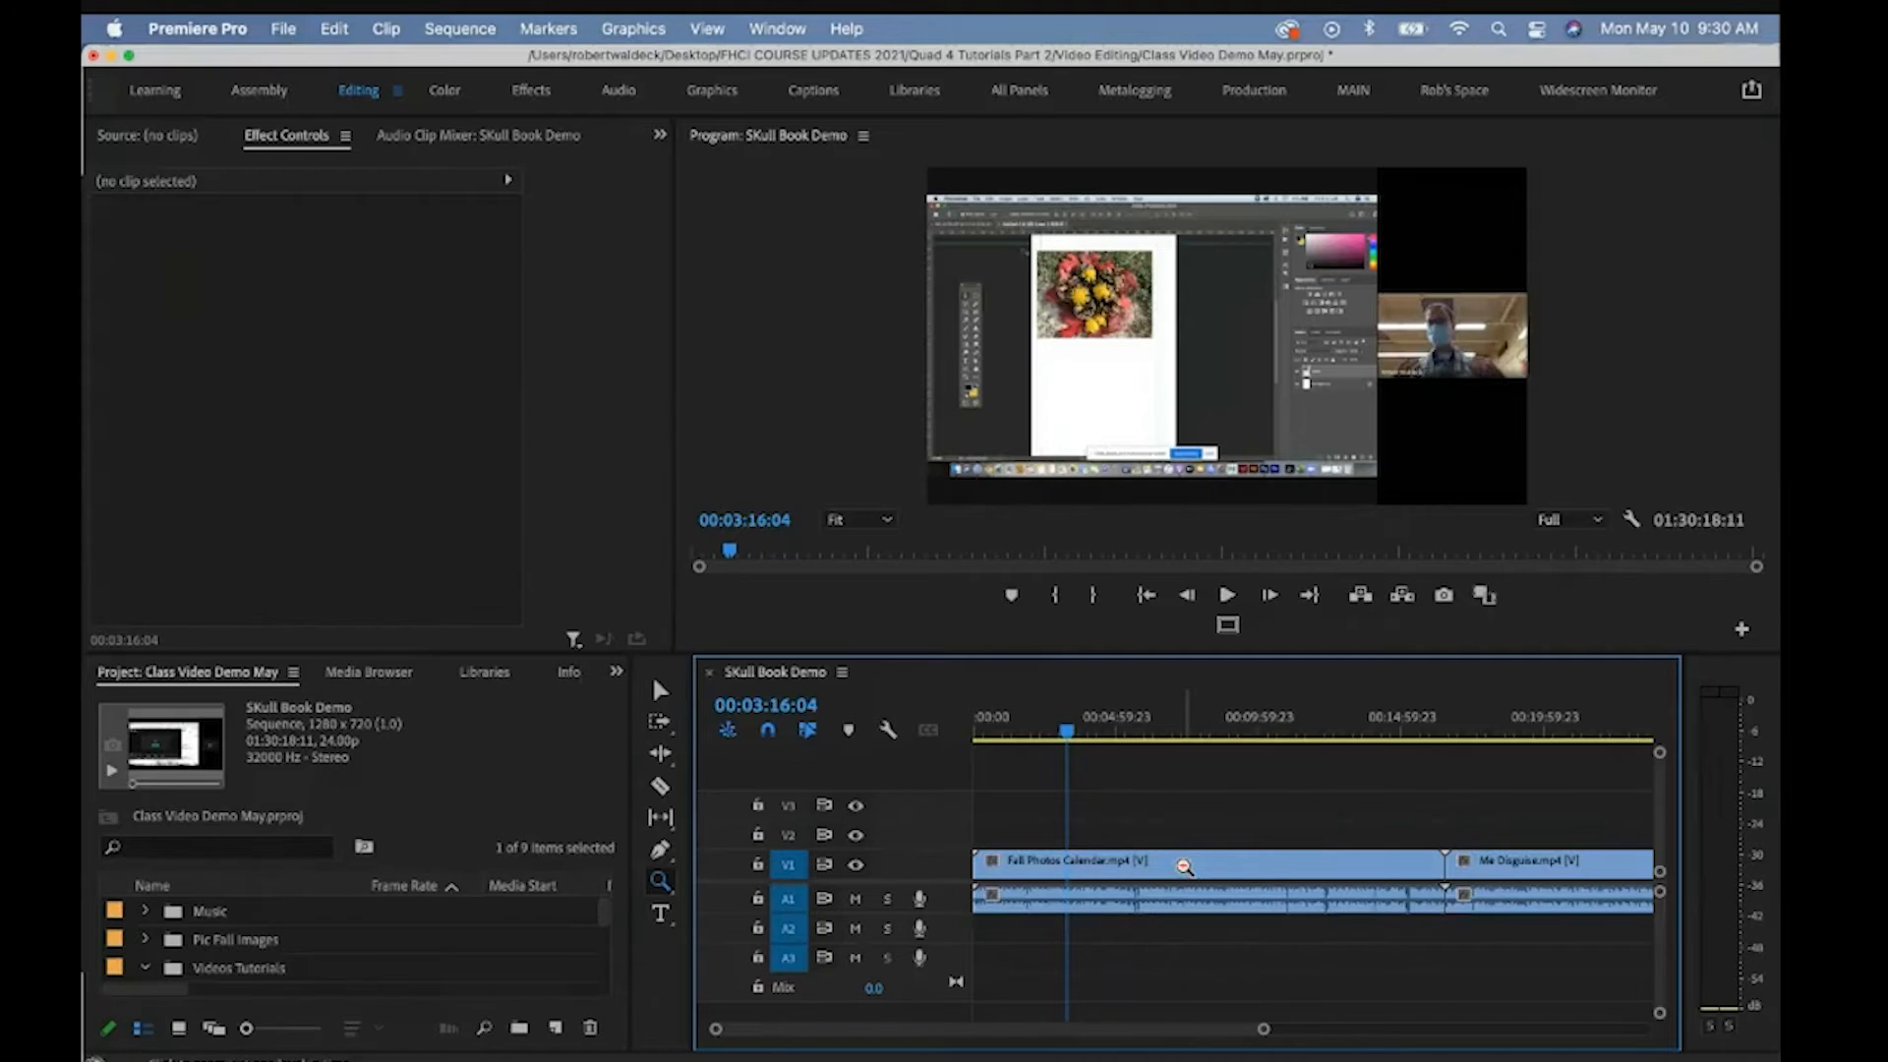
alt+click(1184, 866)
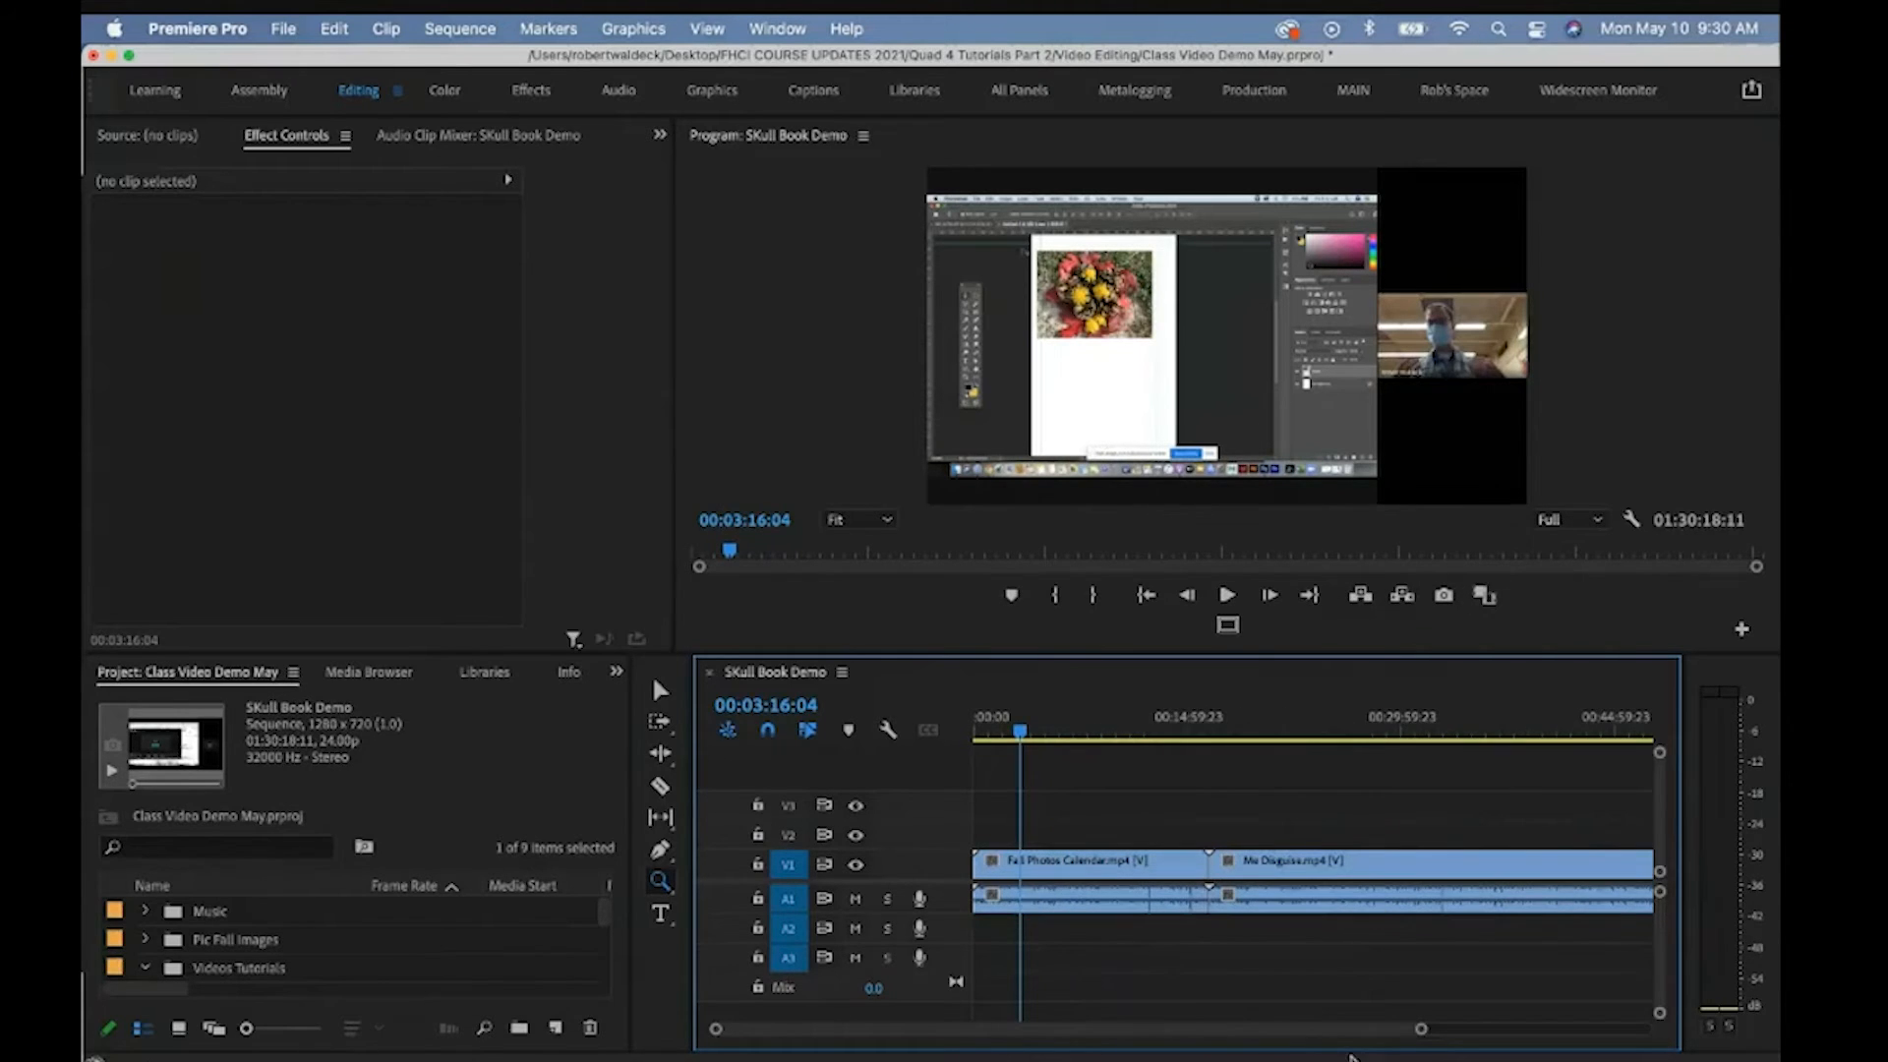
drag(1418, 1031, 1179, 1026)
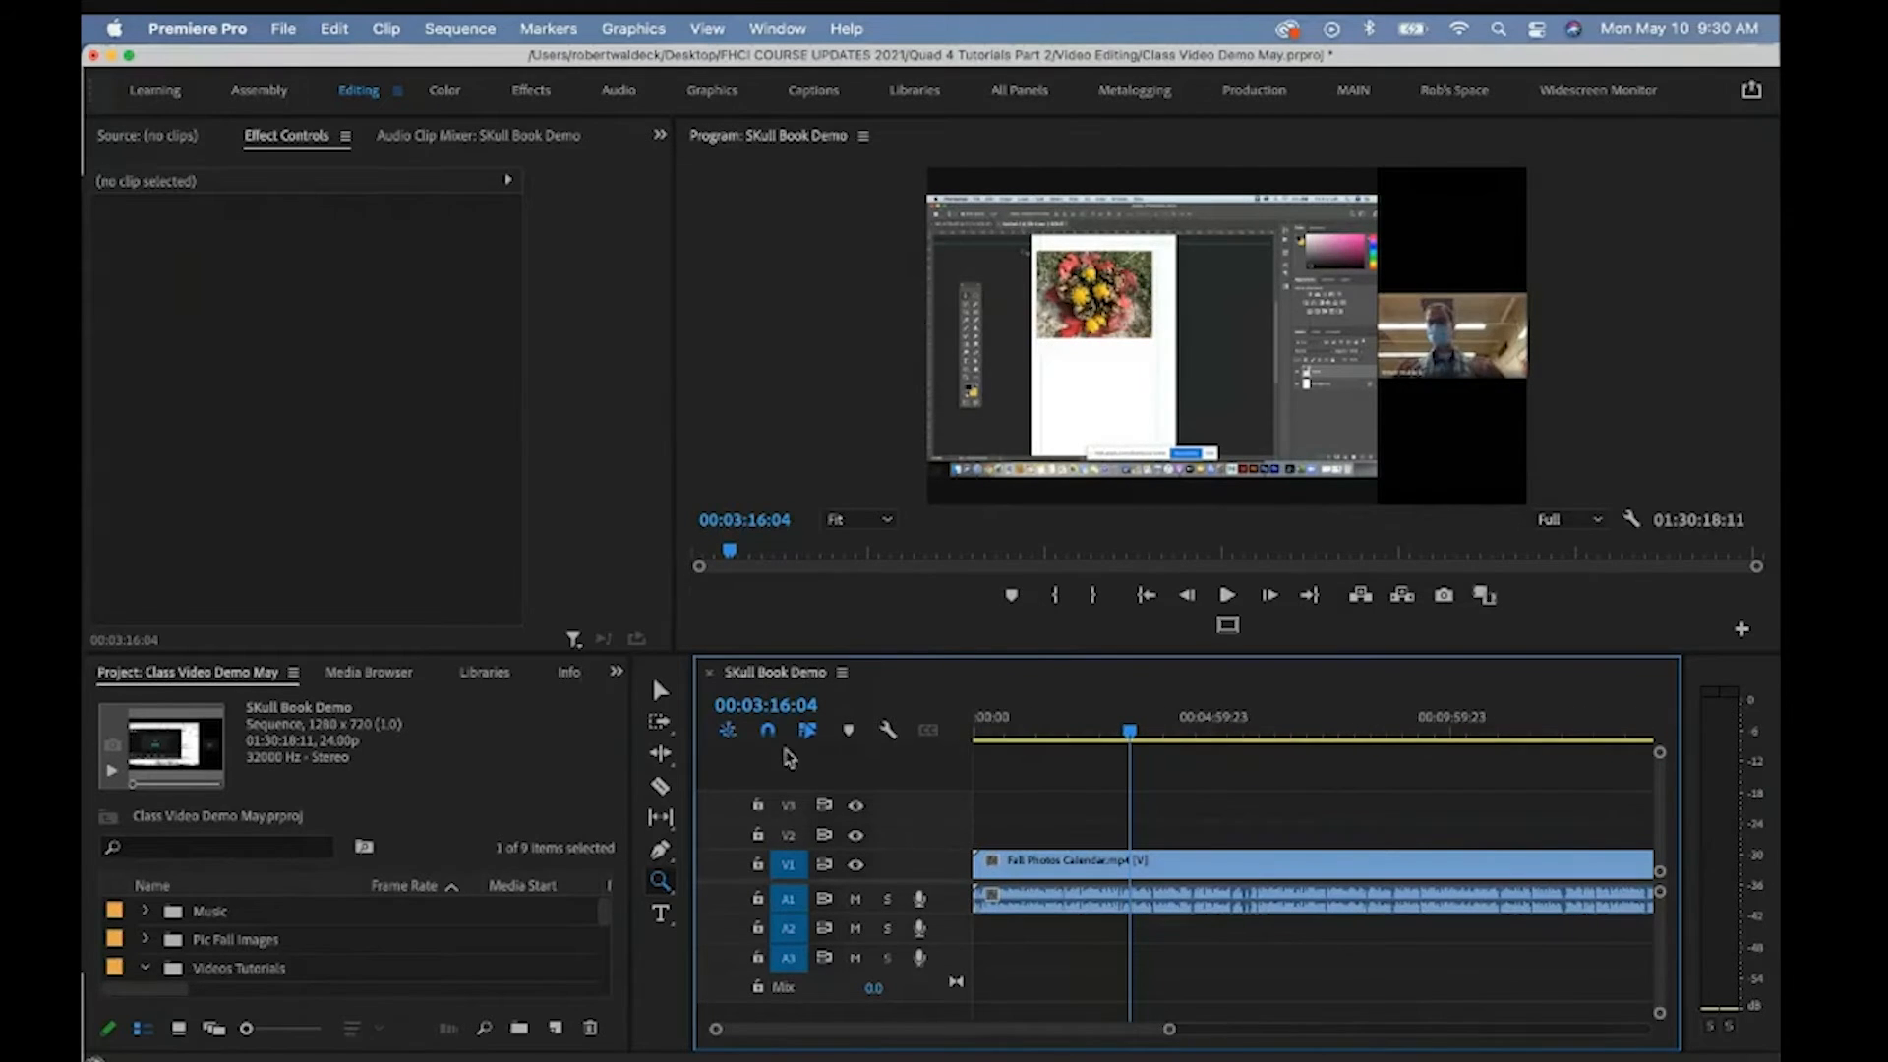
Cut the Fall Photos Calendar.mp4 clip with the Razor tool at 00:03:52:22 and 00:08:33:08
key(v)
mouse_move(1136, 732)
mouse_down()
mouse_move(1091, 733)
mouse_move(1190, 737)
mouse_move(1137, 735)
mouse_move(1159, 735)
mouse_up()
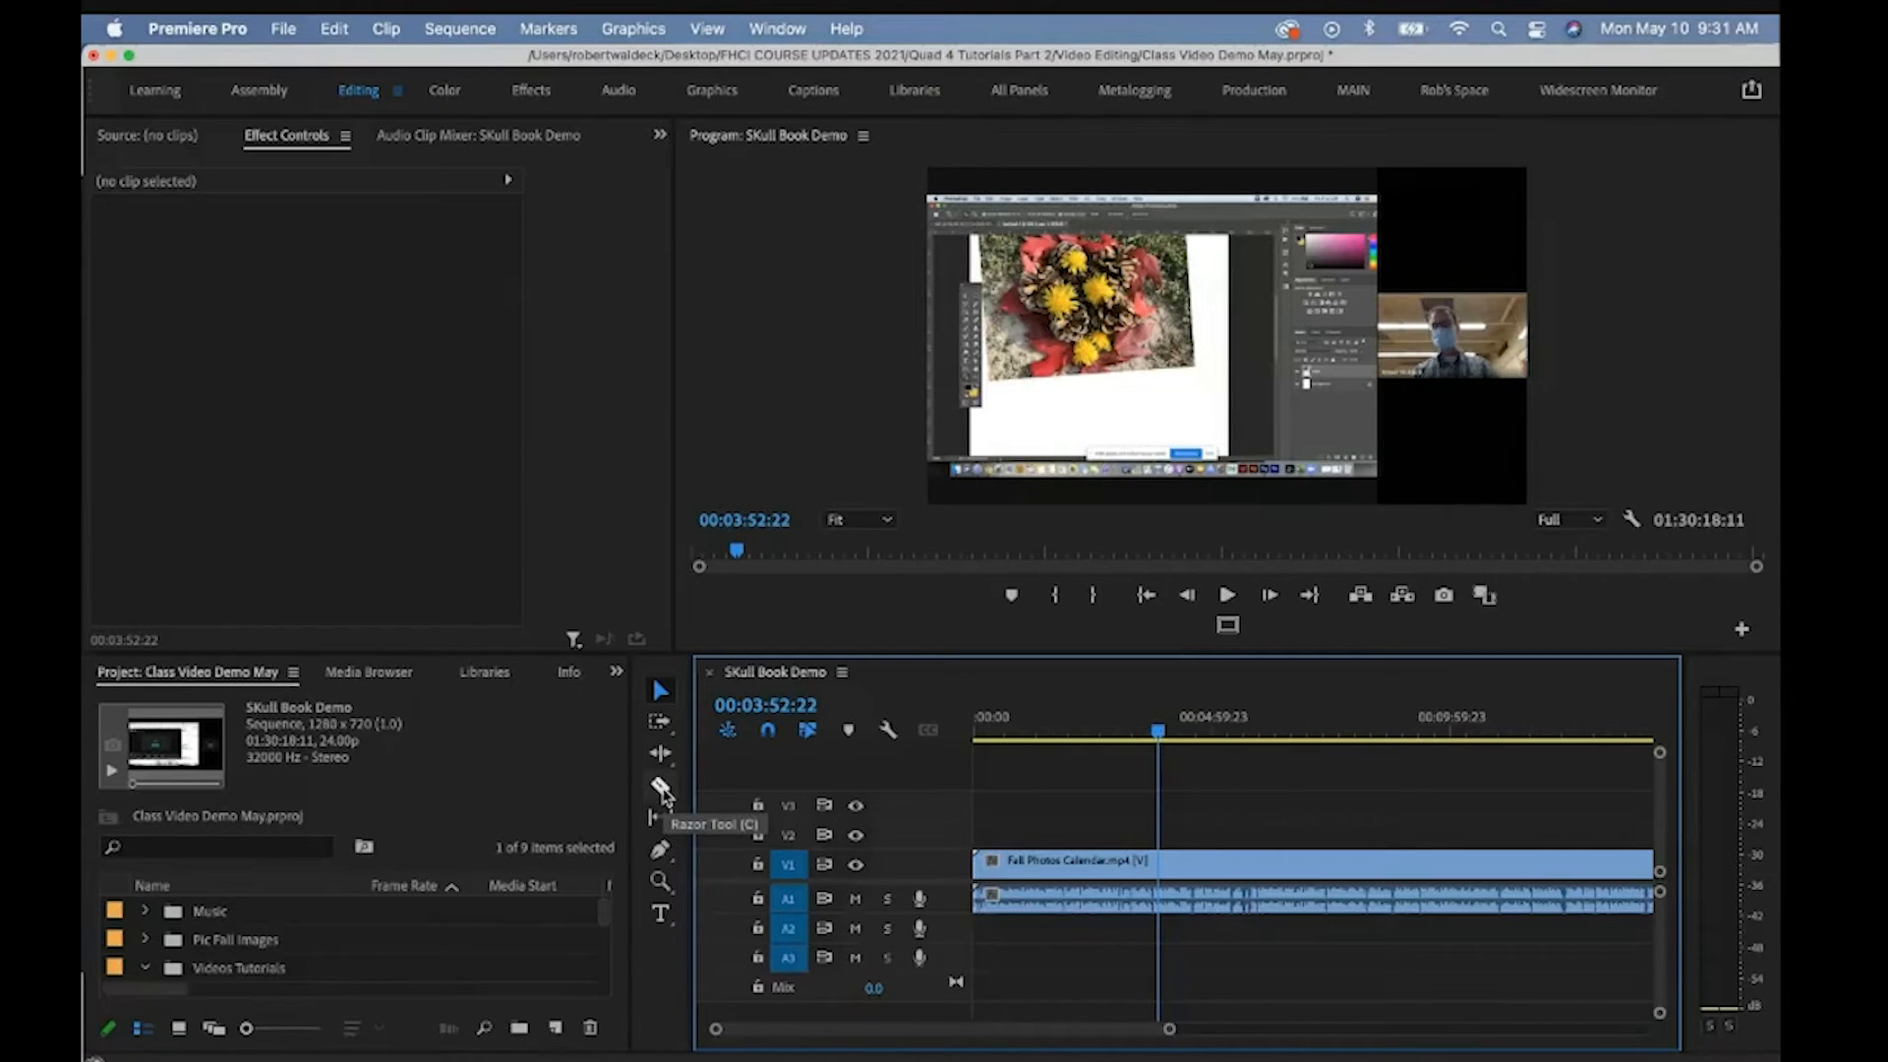
click(664, 793)
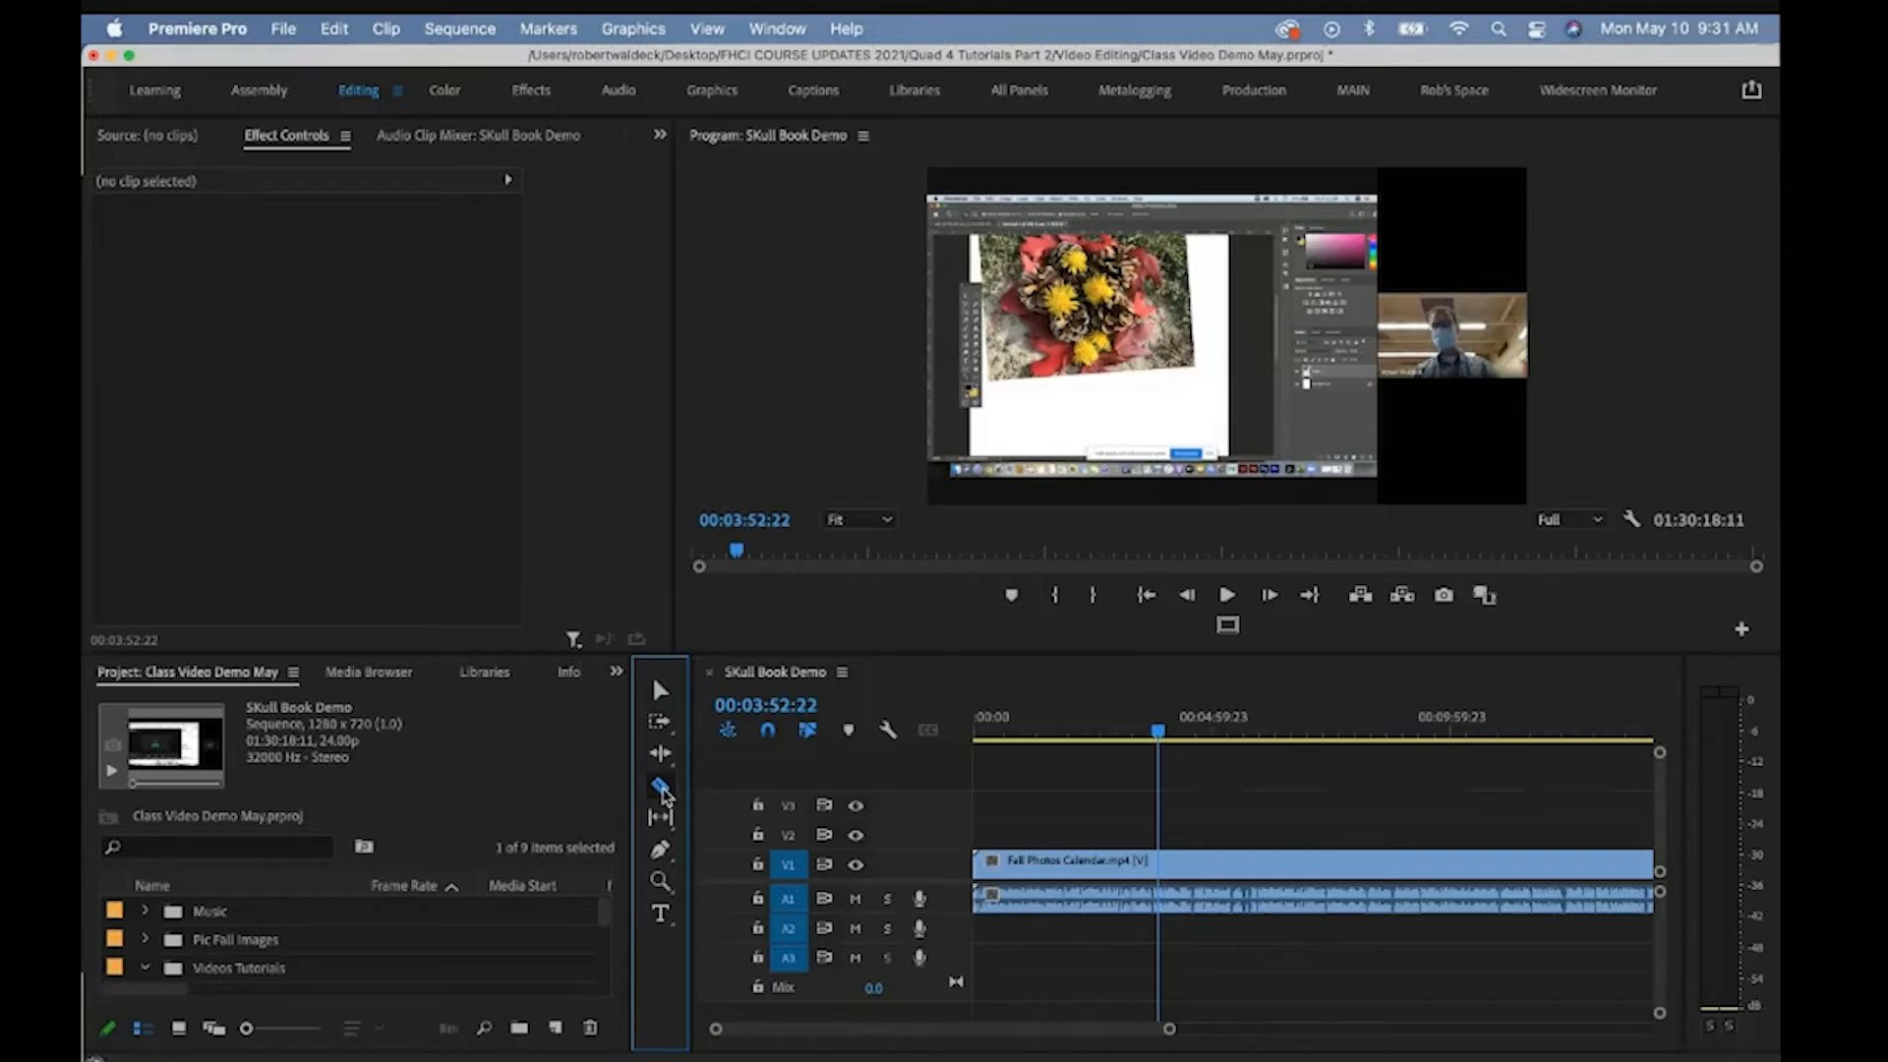
click(1159, 865)
click(1163, 733)
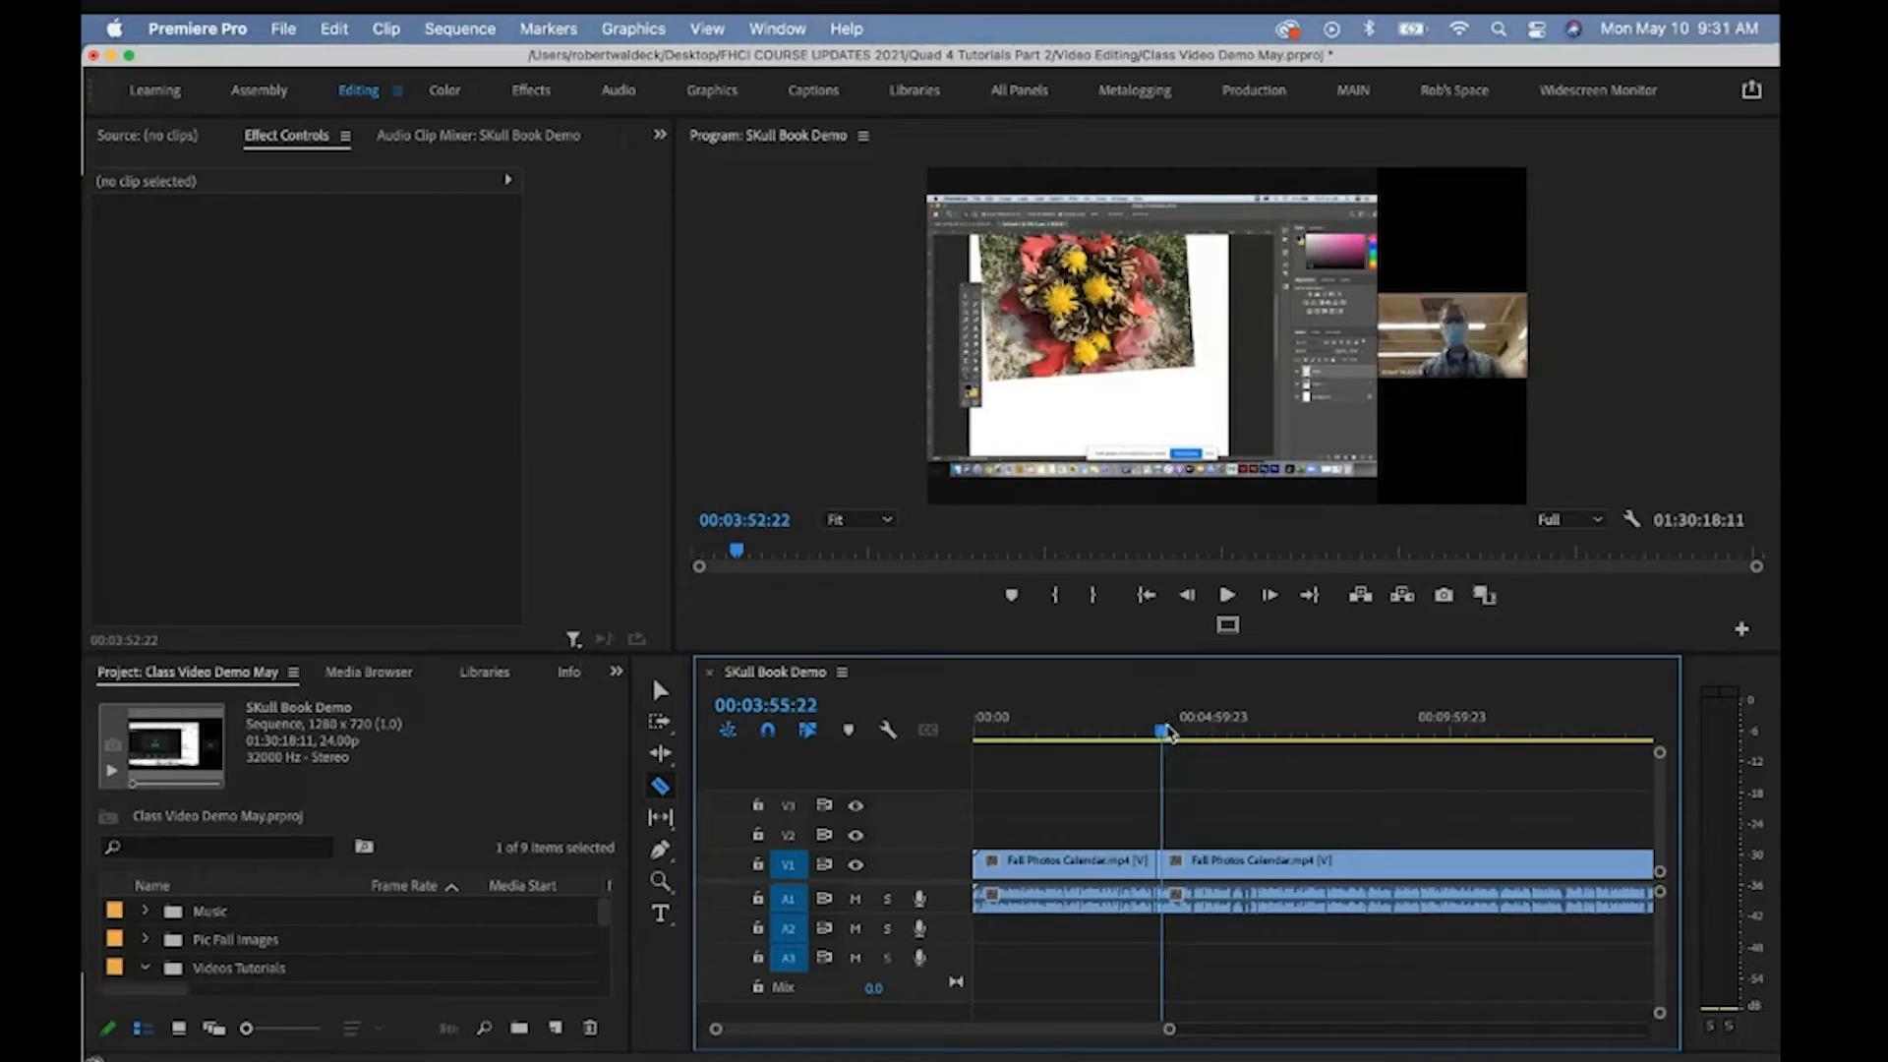
drag(1169, 732, 1382, 741)
click(1382, 863)
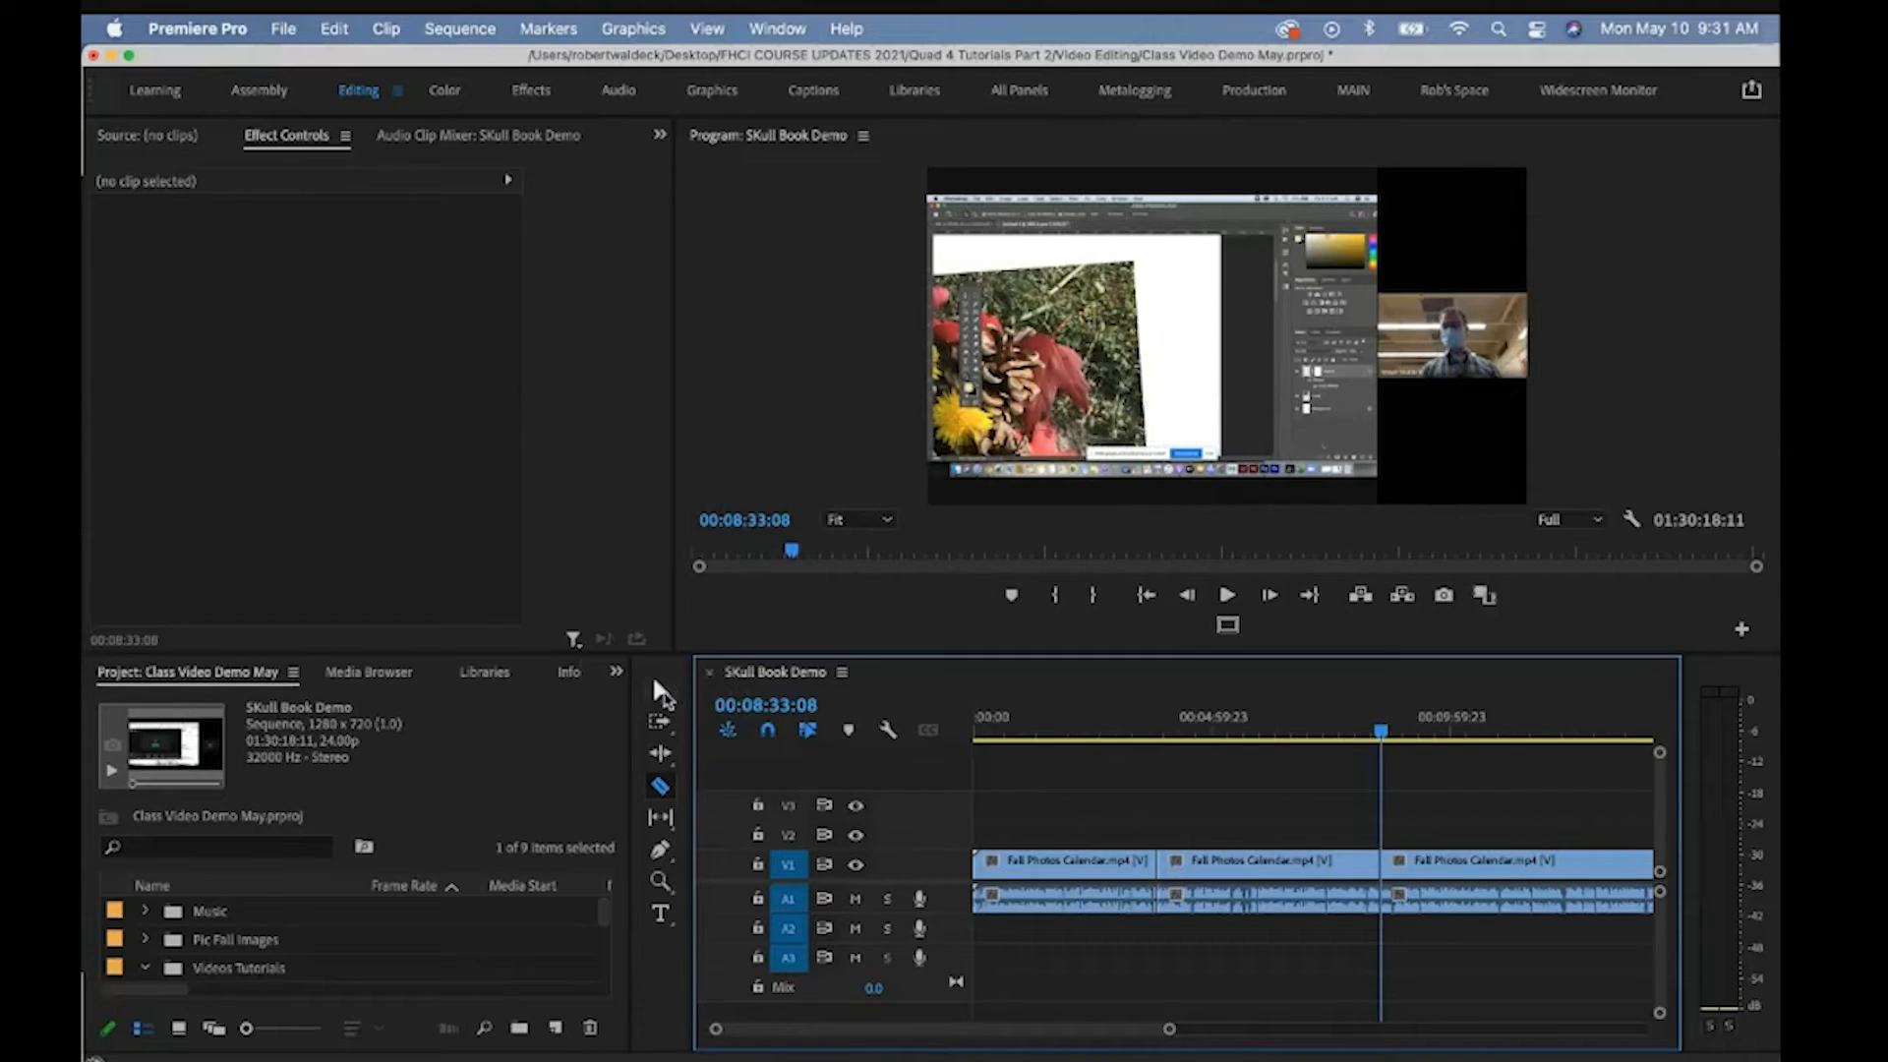
Delete the first and last of the three Fall Photos Calendar.mp4 segments, keeping the middle one
click(661, 691)
click(1061, 862)
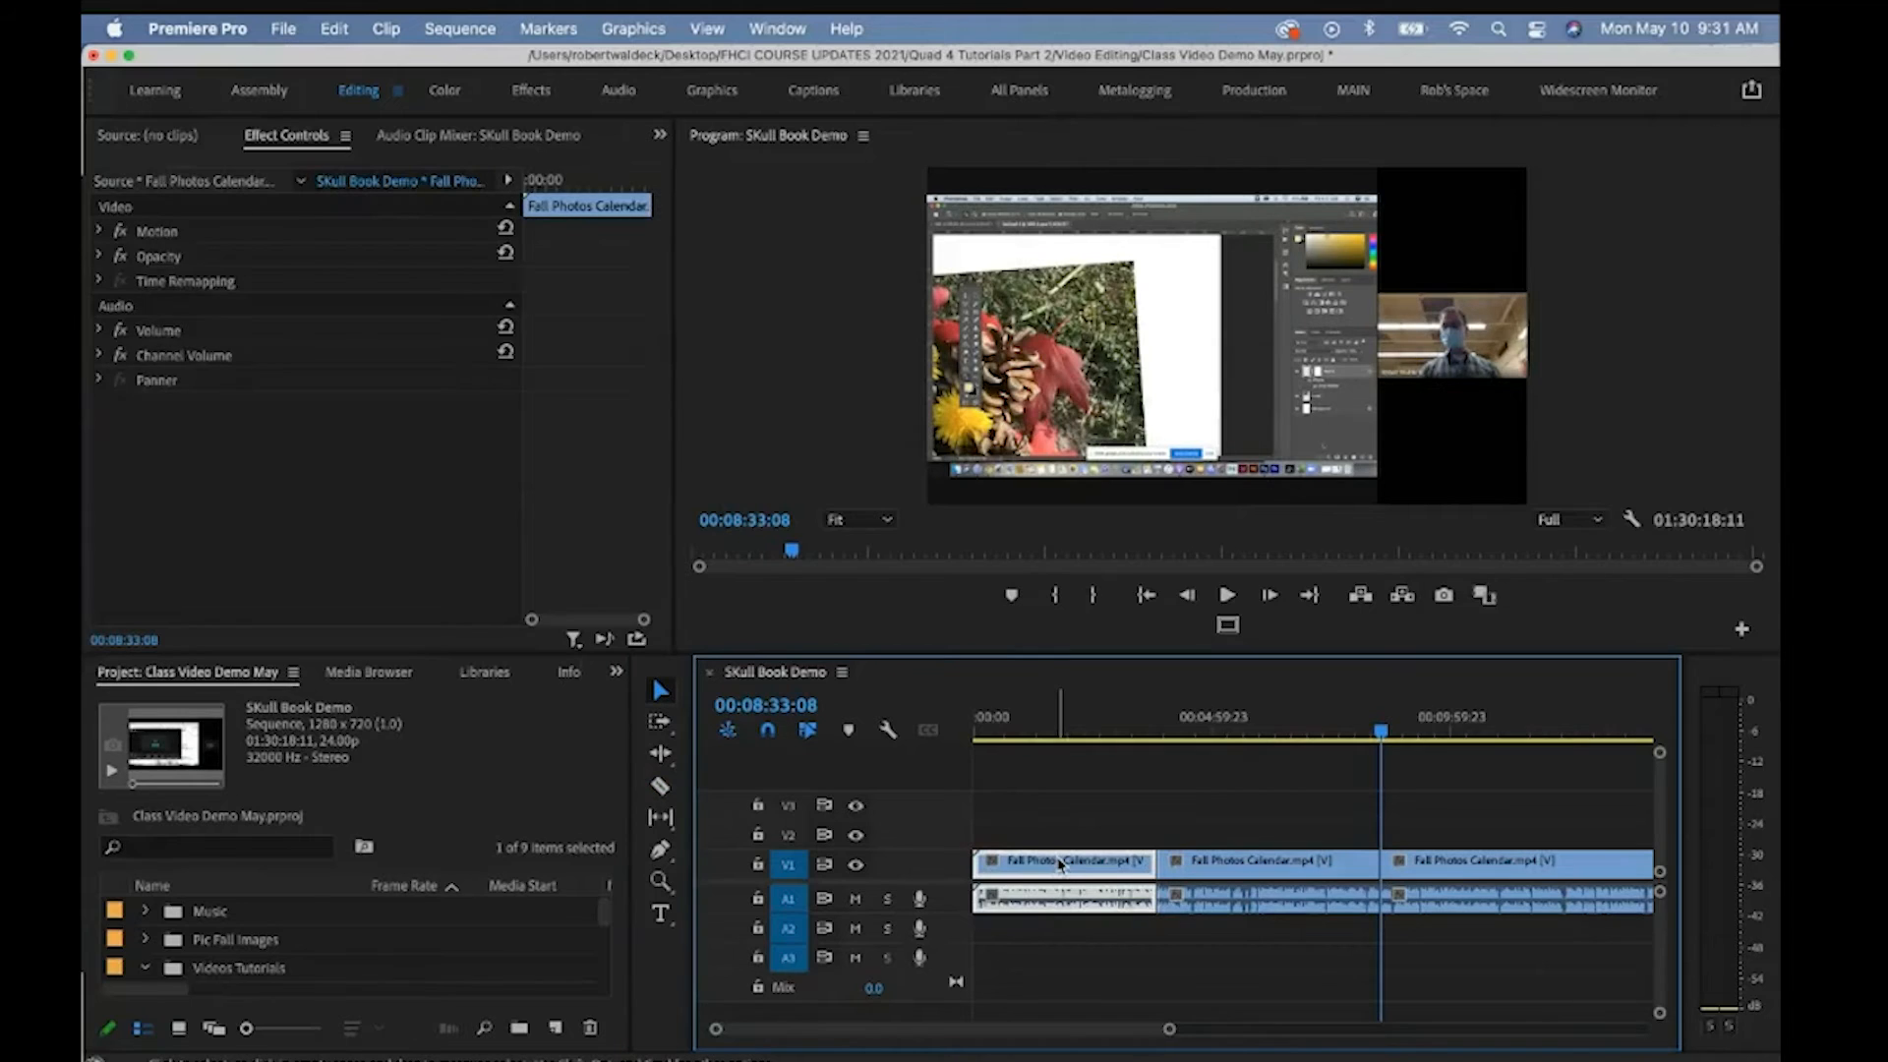
key(Delete)
key(minus)
click(1308, 879)
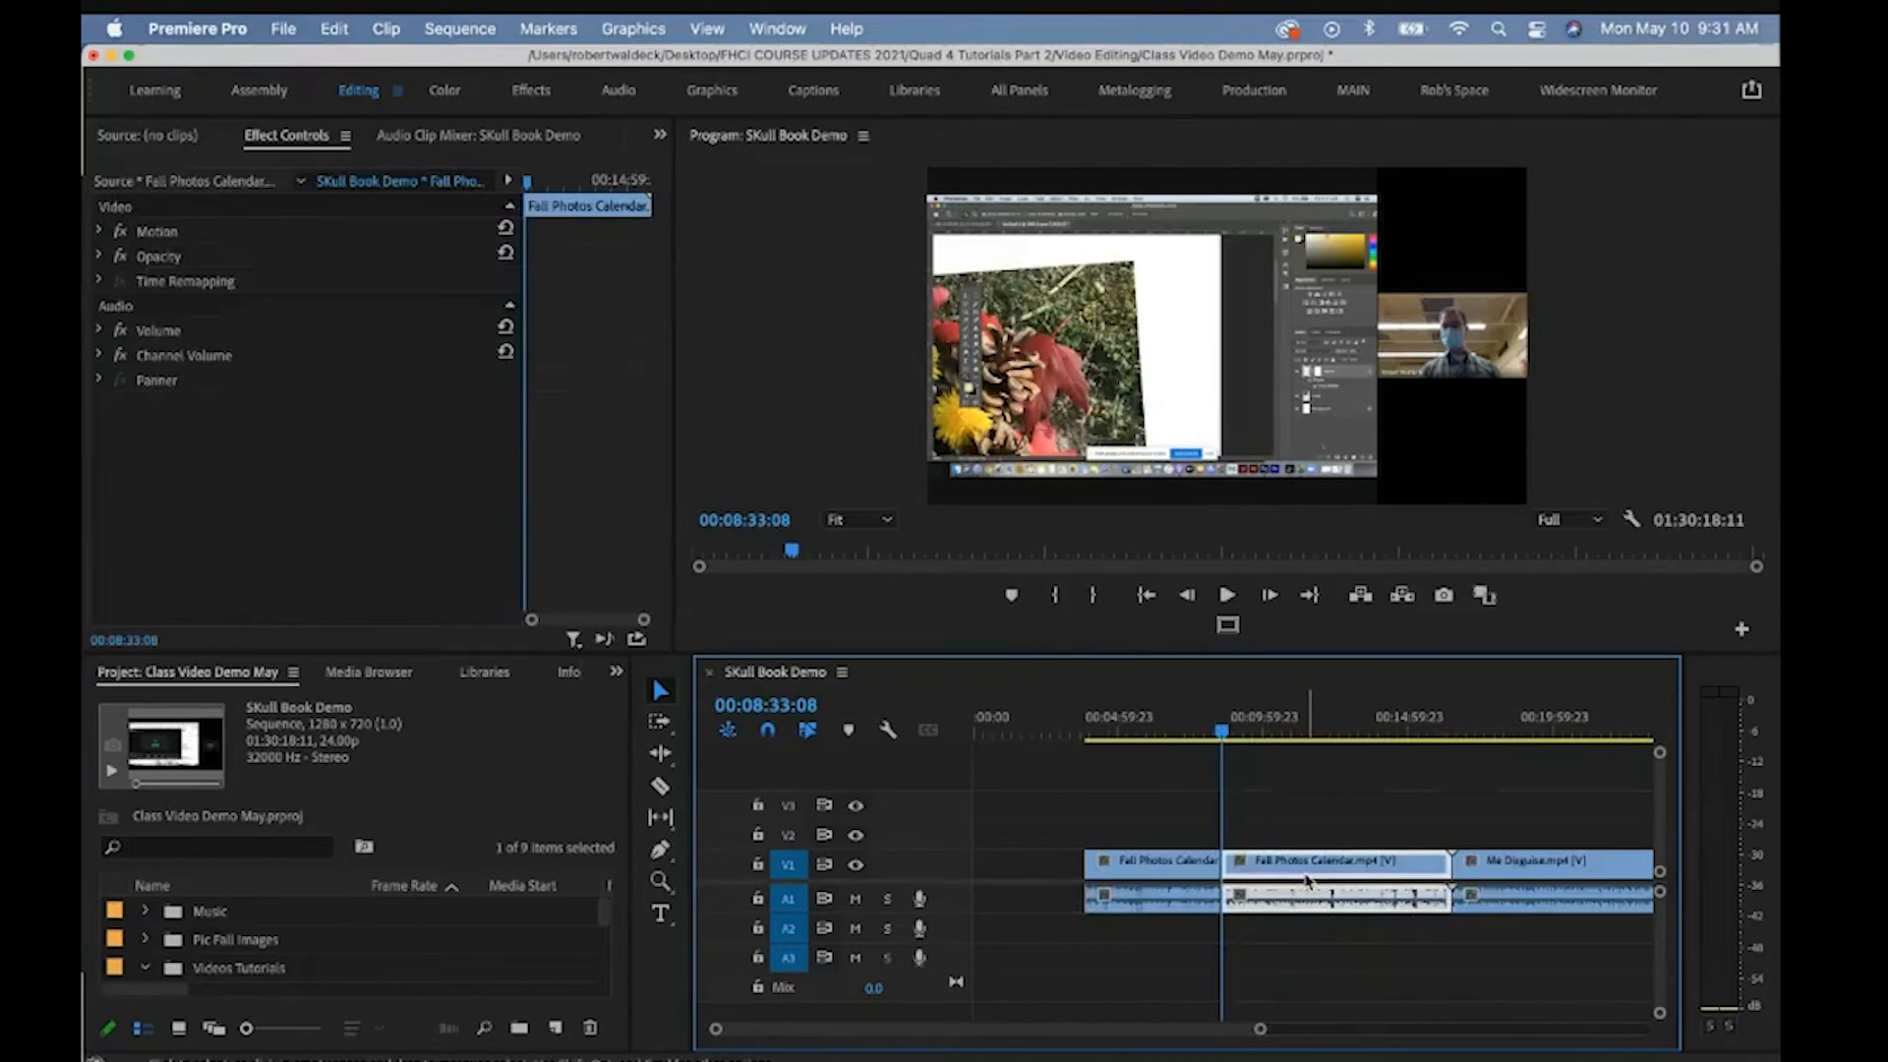
key(Delete)
Shift the remaining Fall Photos Calendar.mp4 segment slightly earlier and ripple delete the gap between it and Me Disguise.mp4
drag(1220, 732, 1145, 730)
click(1040, 870)
click(1274, 863)
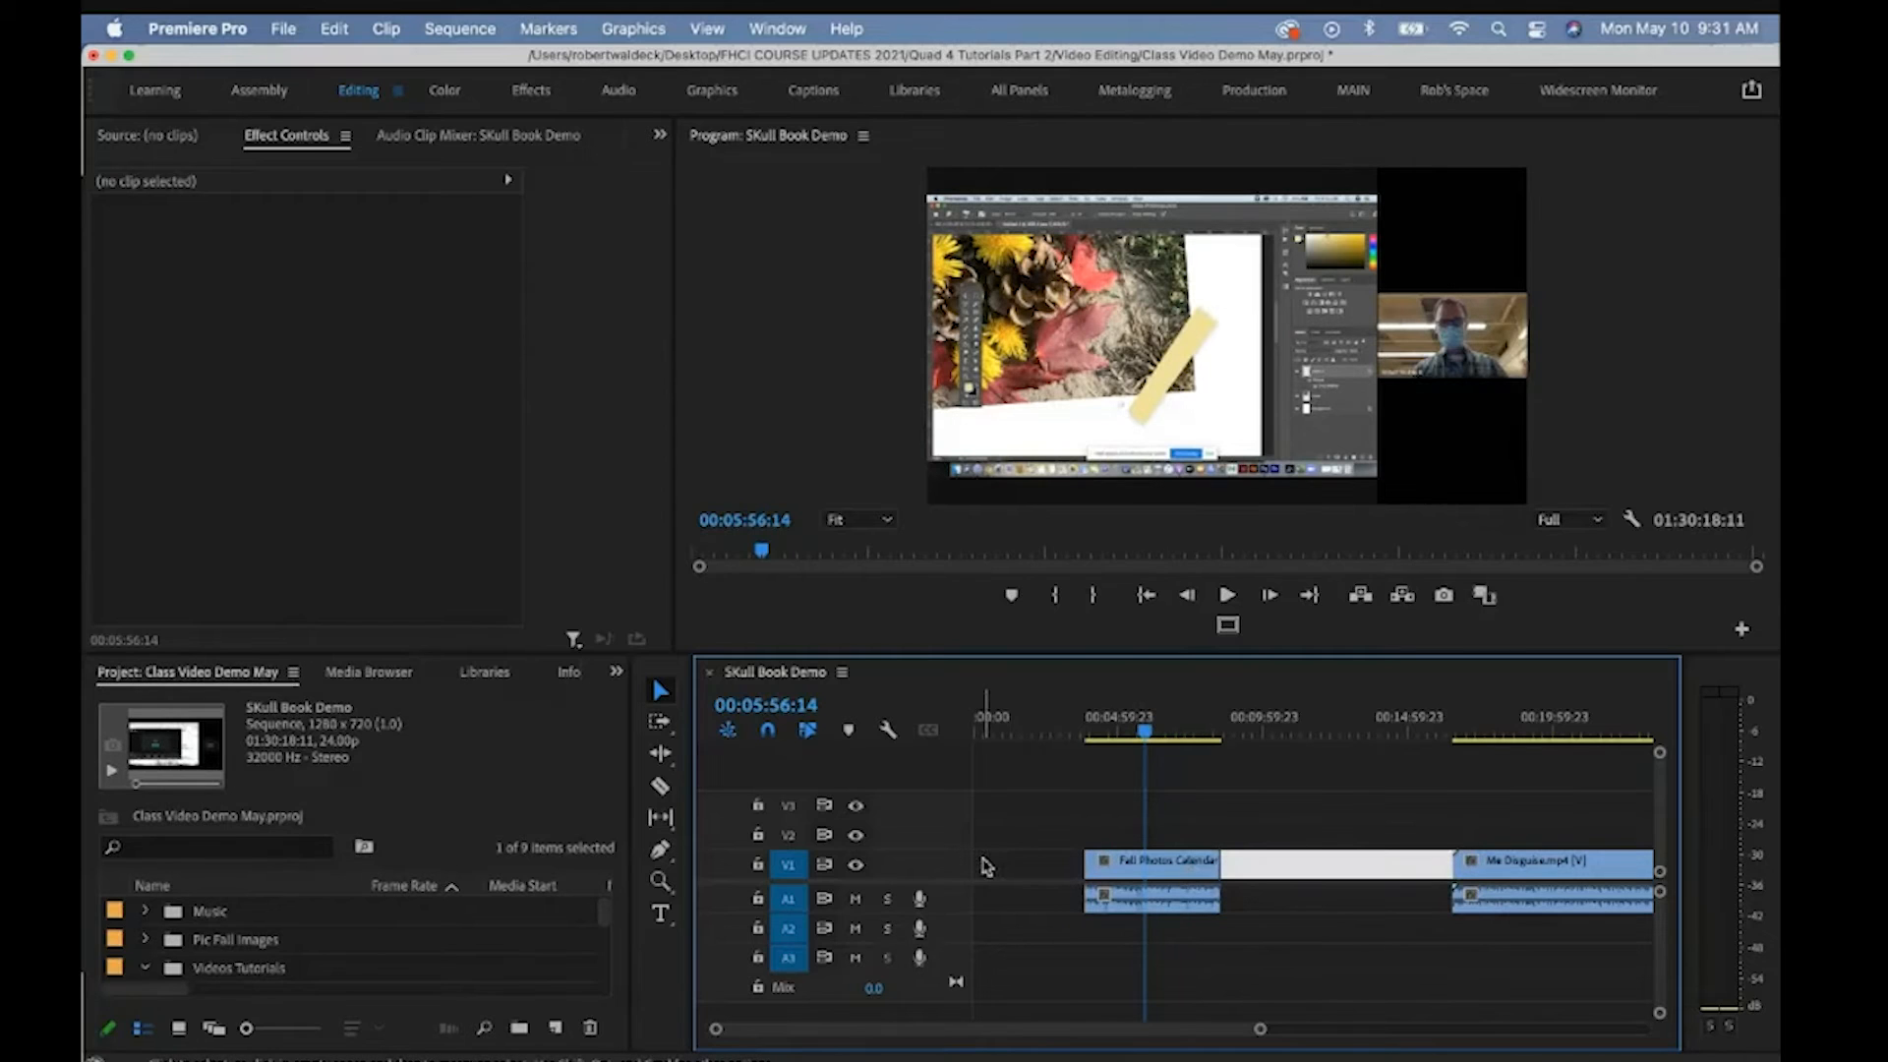
click(989, 866)
click(1250, 863)
mouse_move(1184, 864)
mouse_down()
mouse_move(1081, 866)
mouse_move(1362, 865)
mouse_move(1148, 866)
mouse_up()
click(1246, 869)
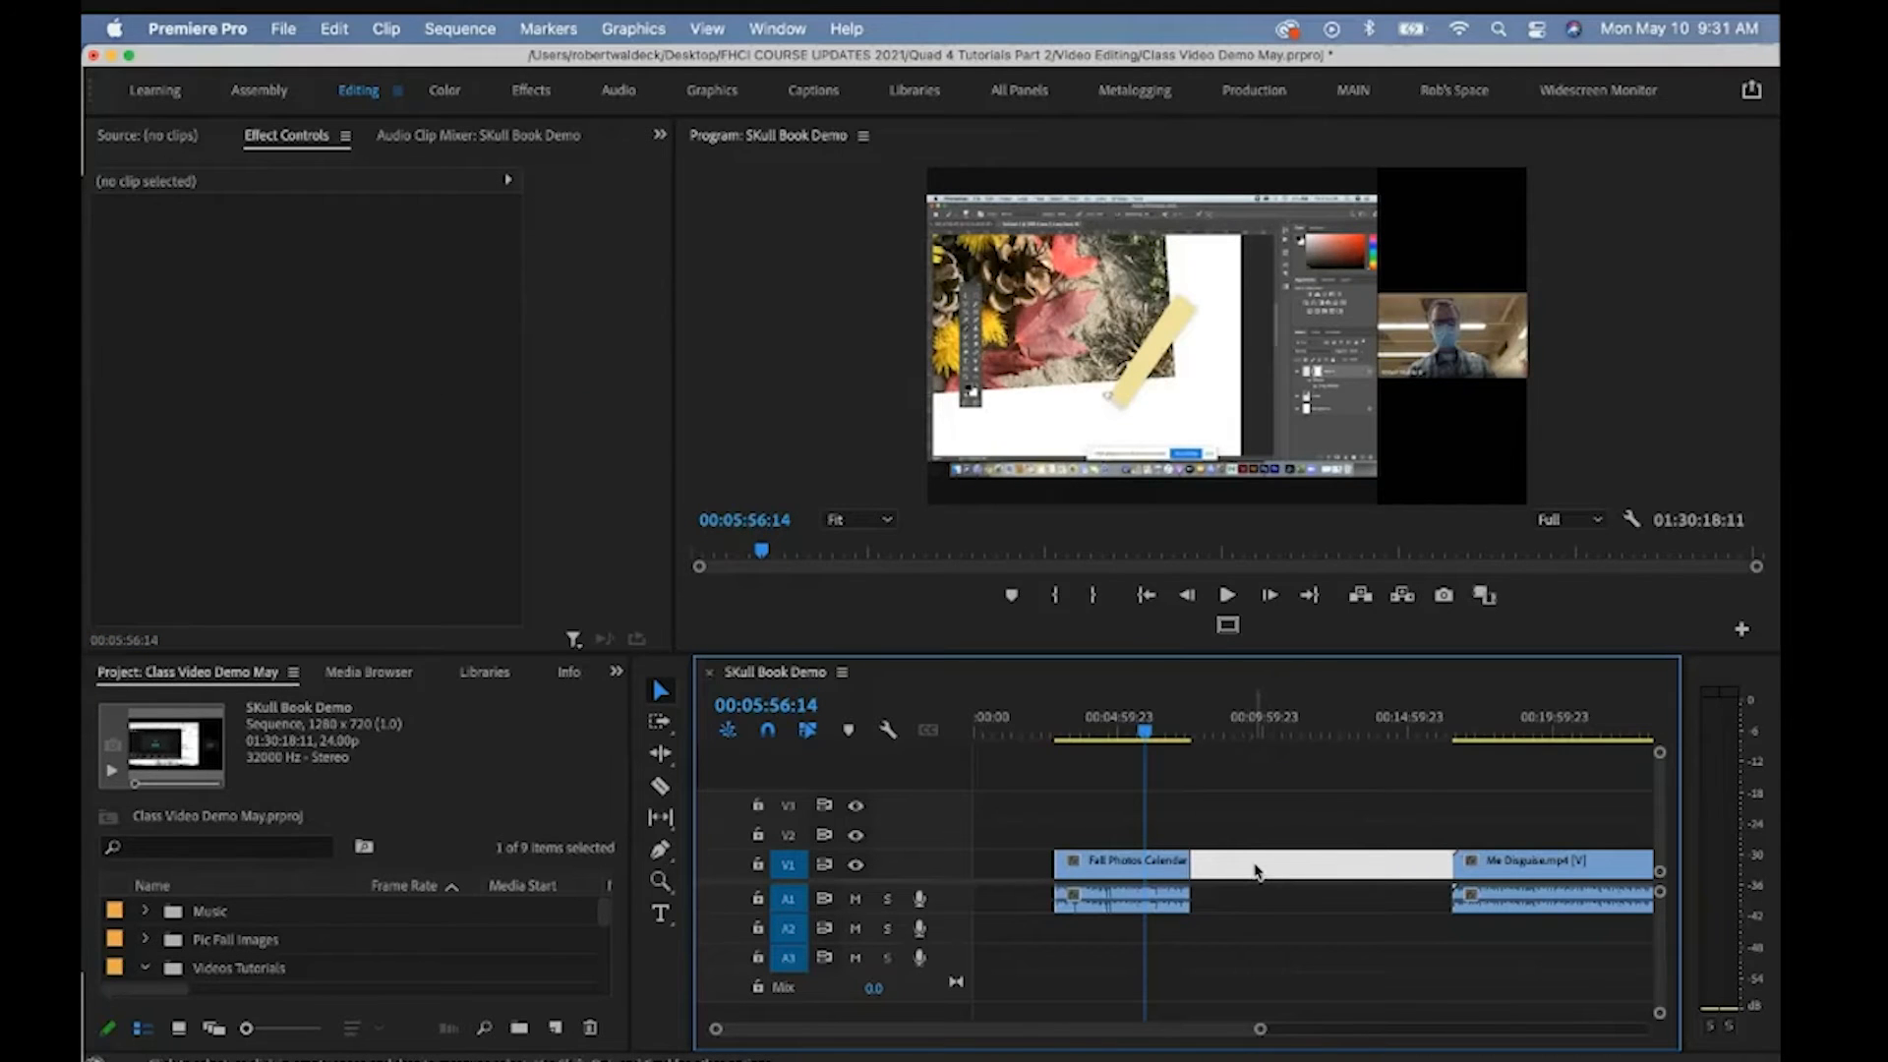
right_click(1255, 871)
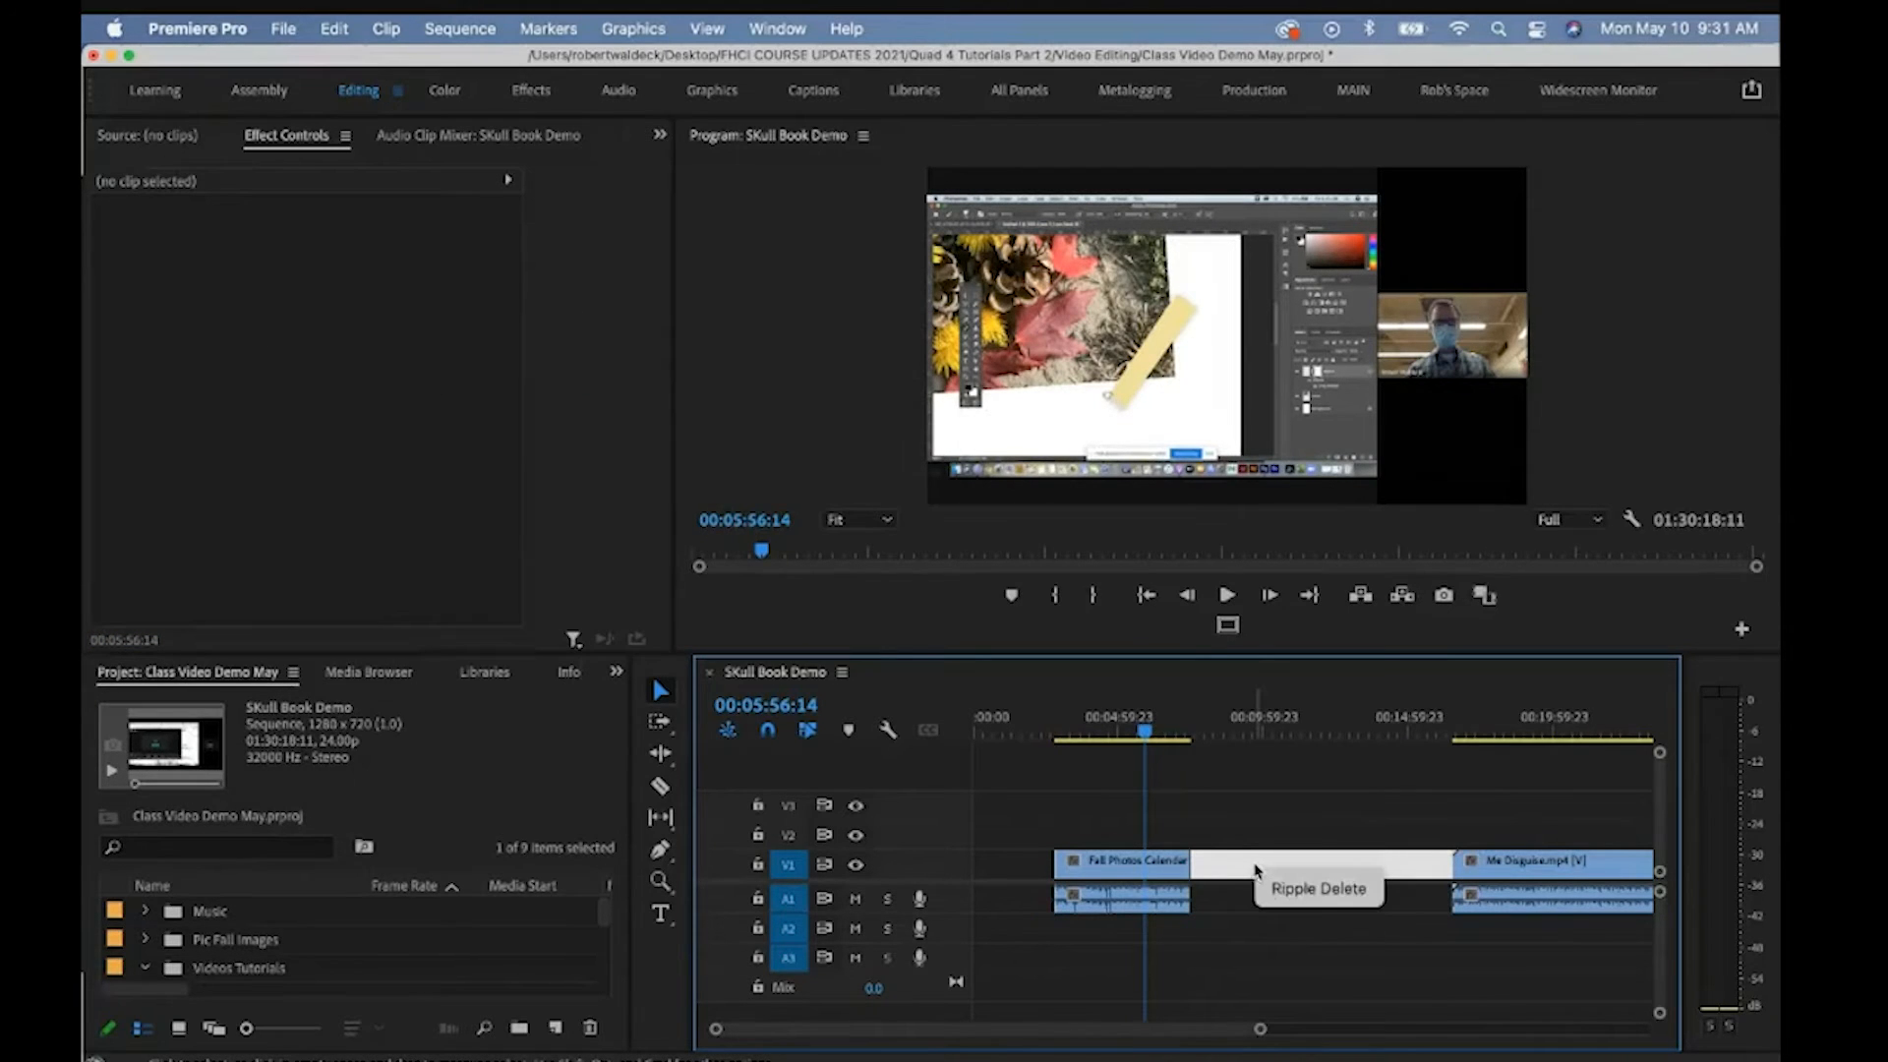
click(1313, 888)
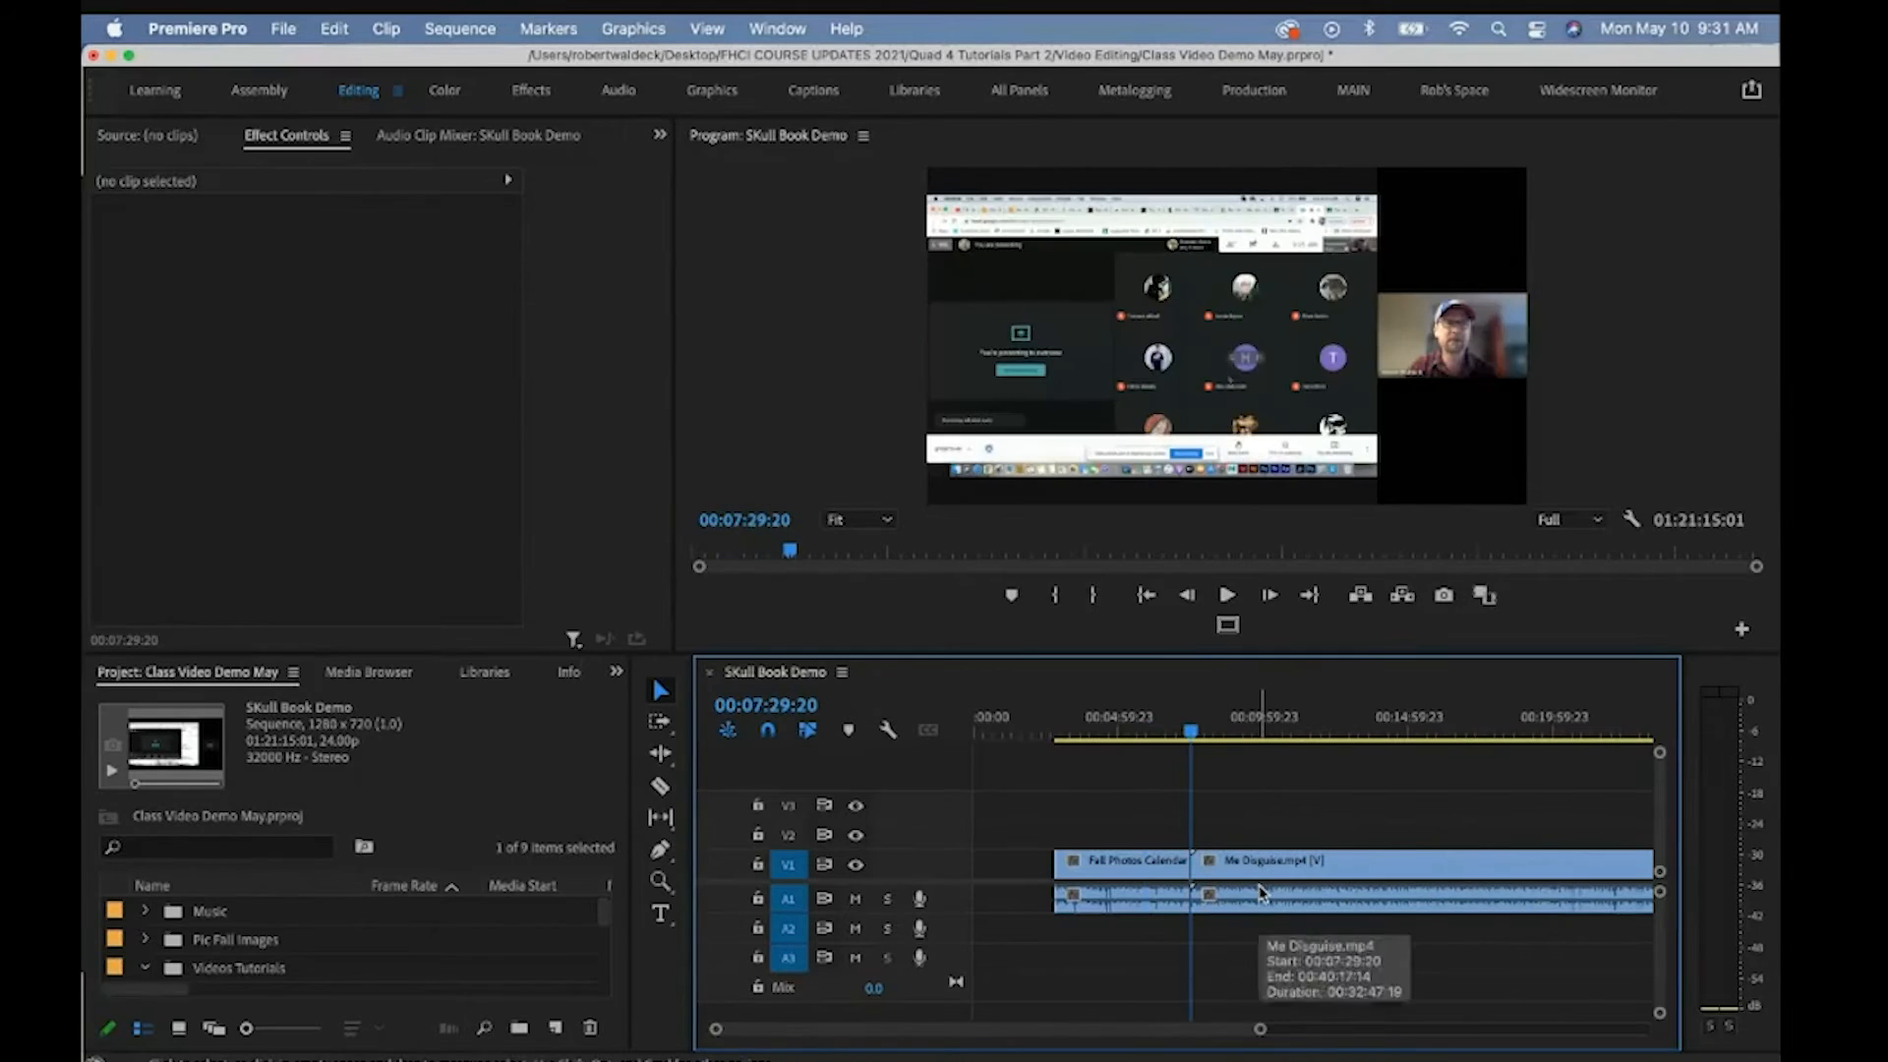
Extend the start of the Fall Photos Calendar.mp4 clip earlier in the timeline and preview the restored footage
click(1109, 740)
click(1070, 739)
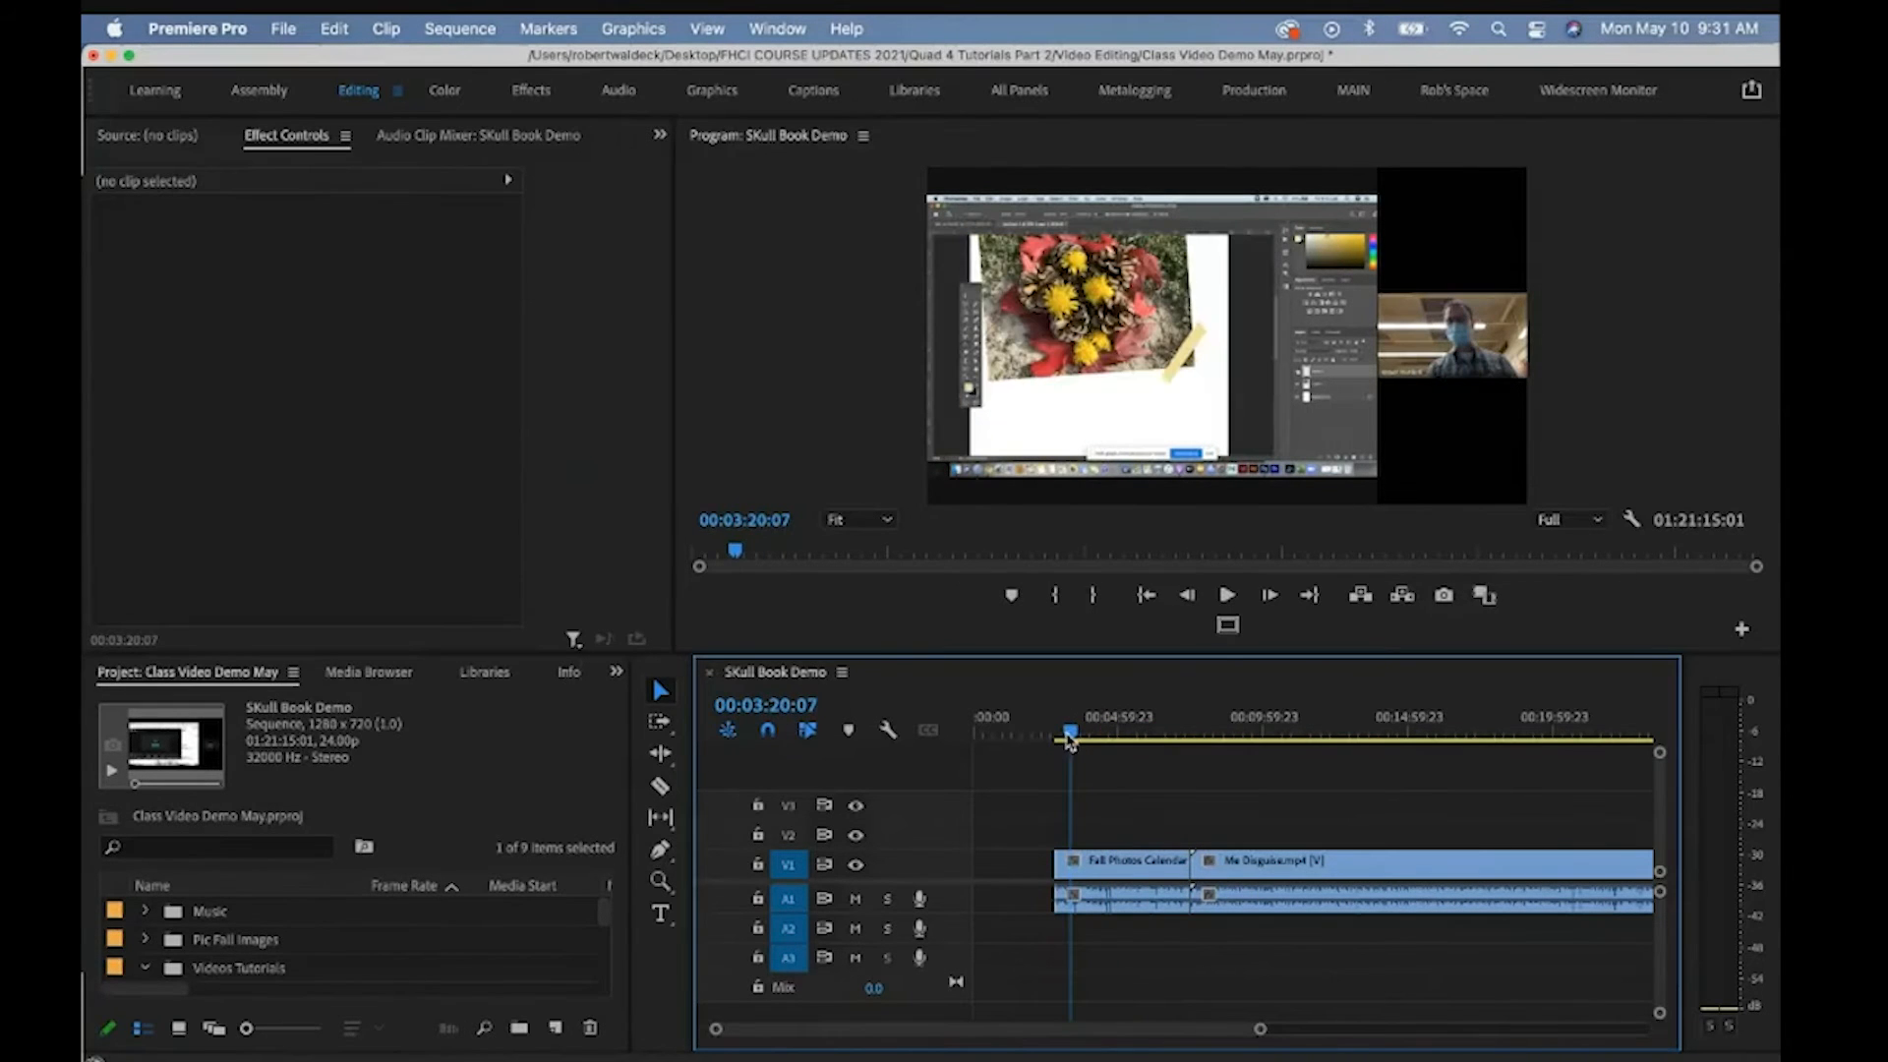
key(z)
click(1138, 859)
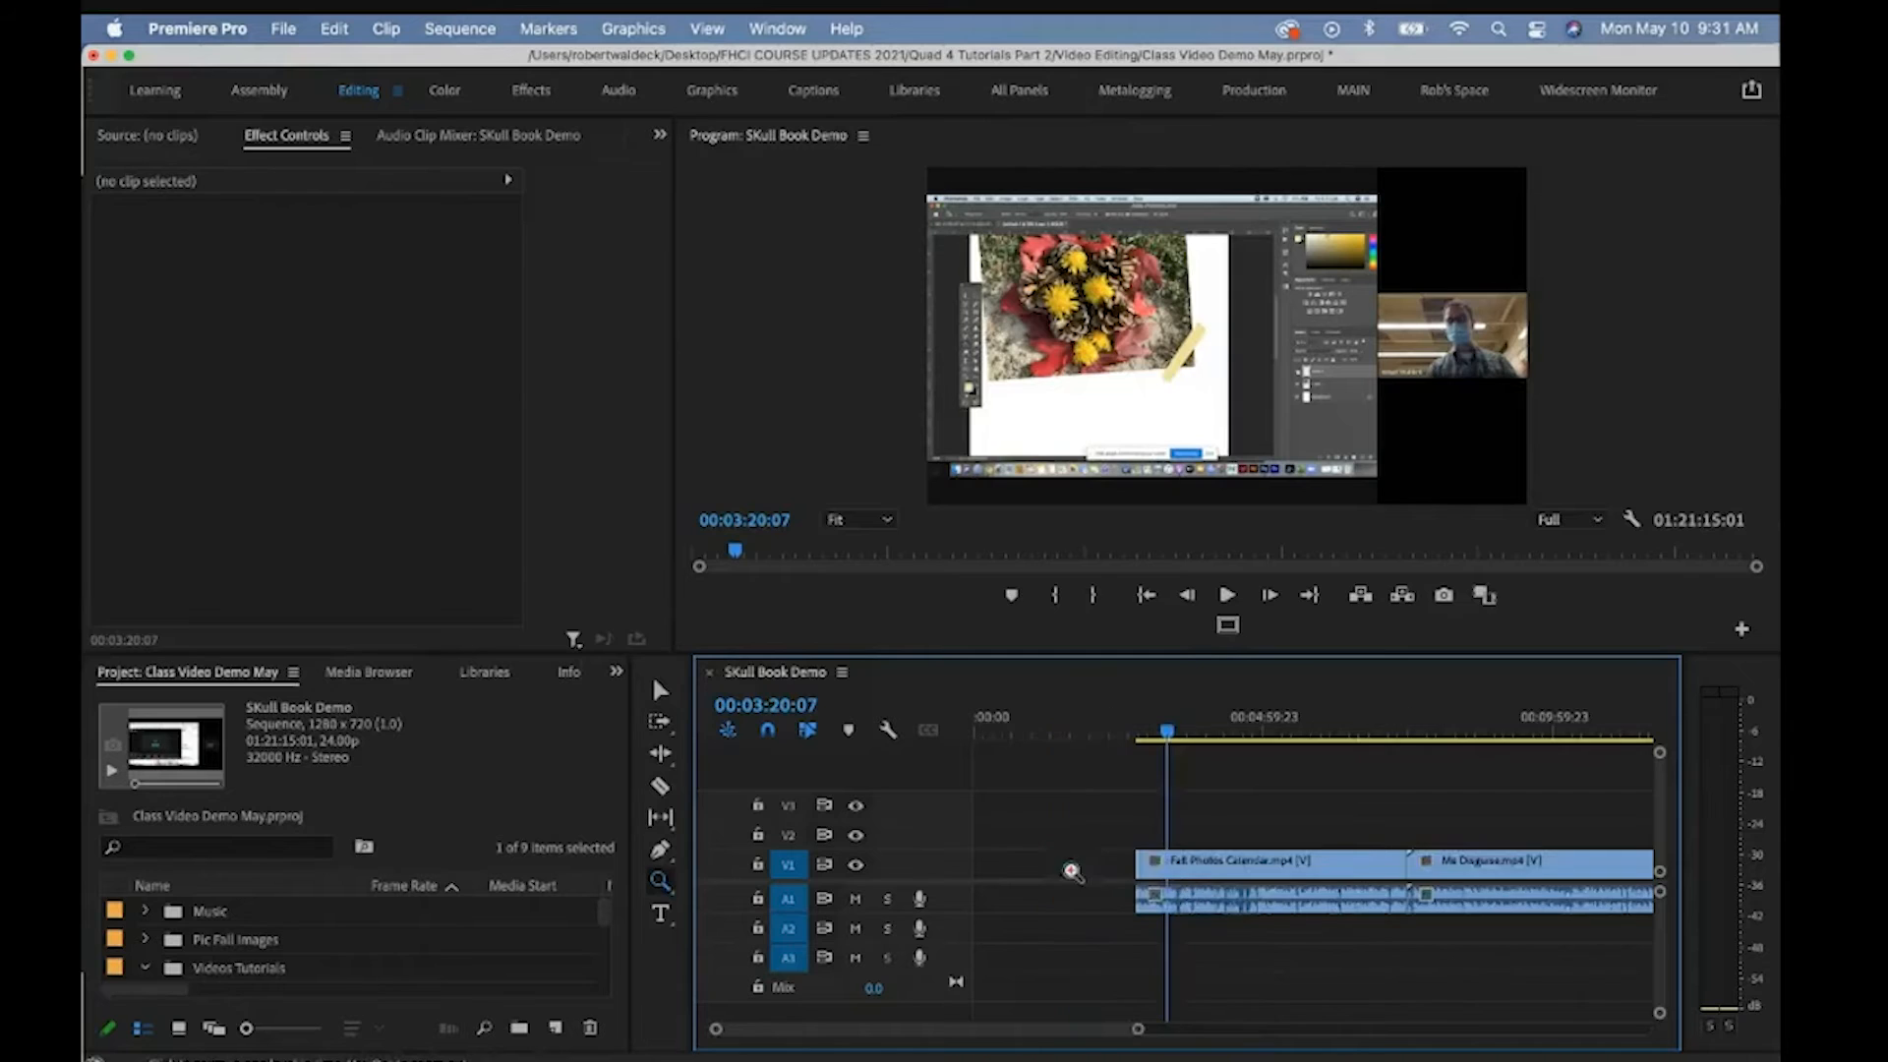
click(1138, 858)
key(v)
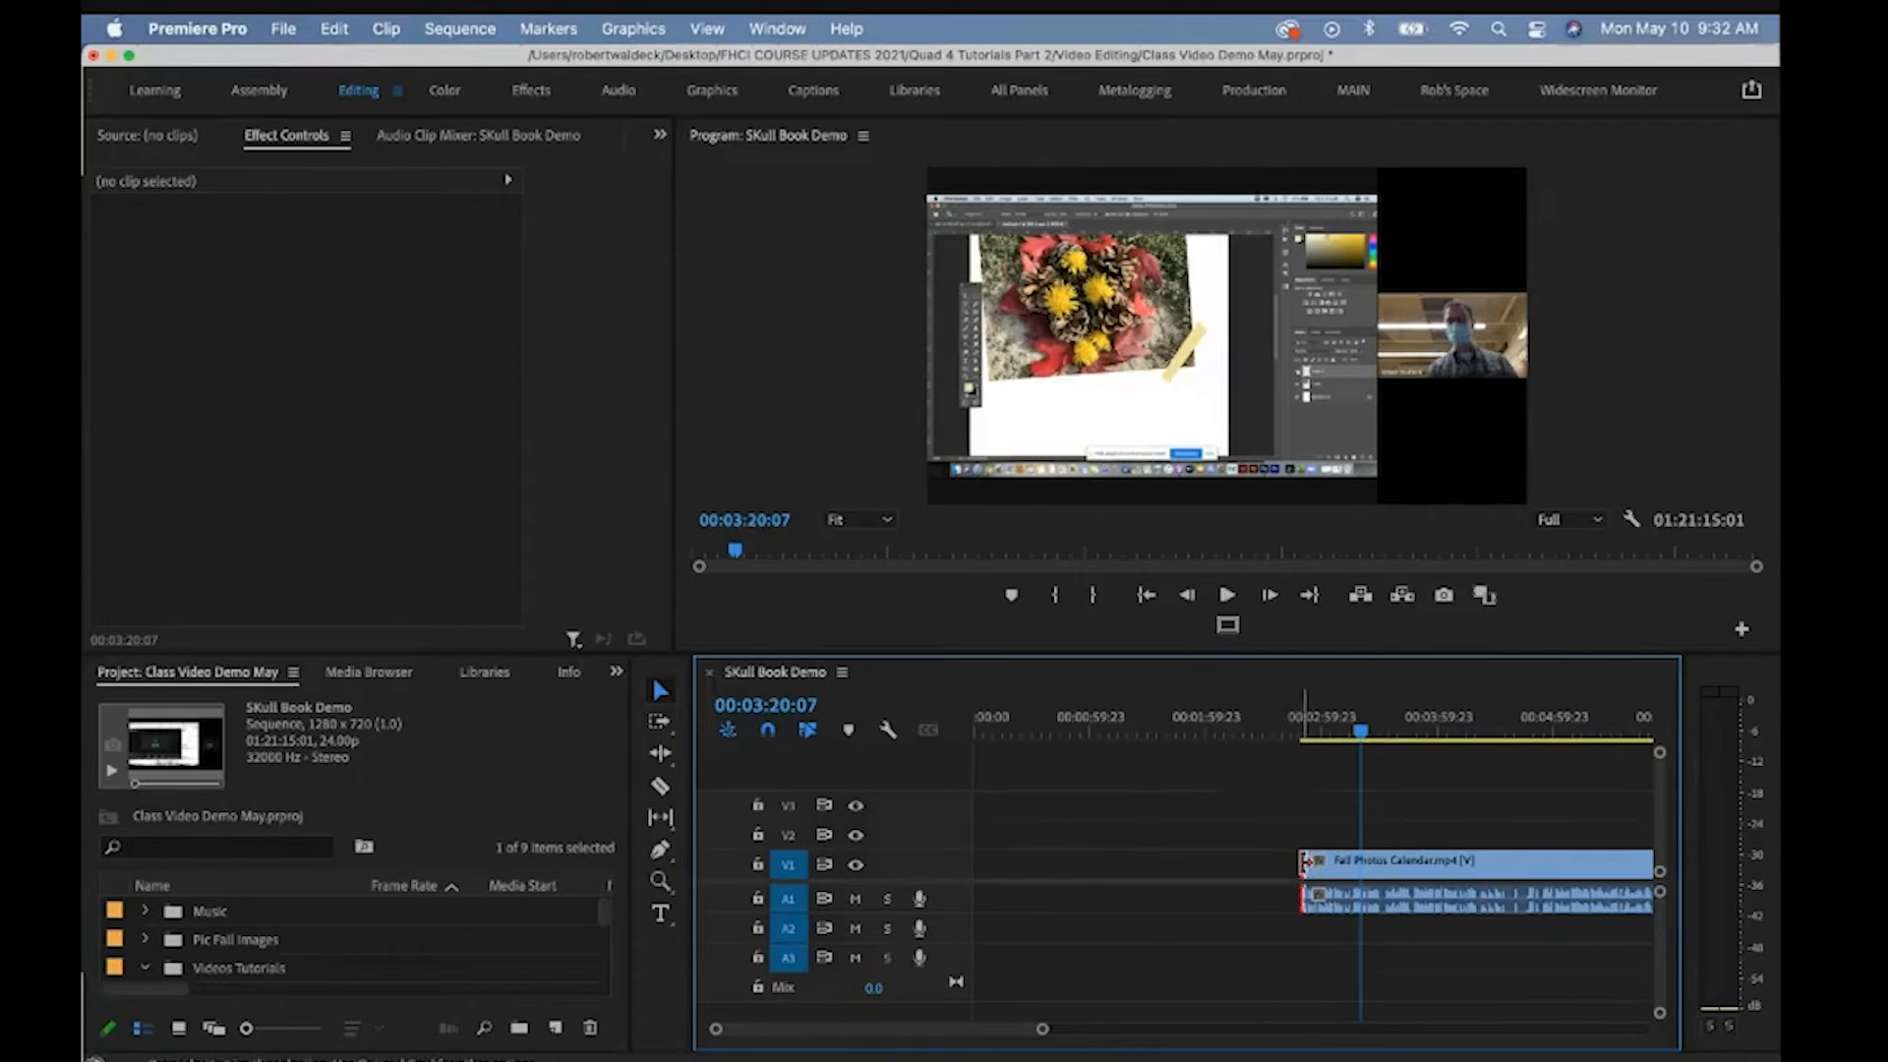
drag(1306, 866, 1152, 864)
mouse_move(1231, 738)
mouse_down()
mouse_move(1152, 737)
mouse_move(1288, 753)
mouse_move(1155, 751)
mouse_move(1224, 750)
mouse_up()
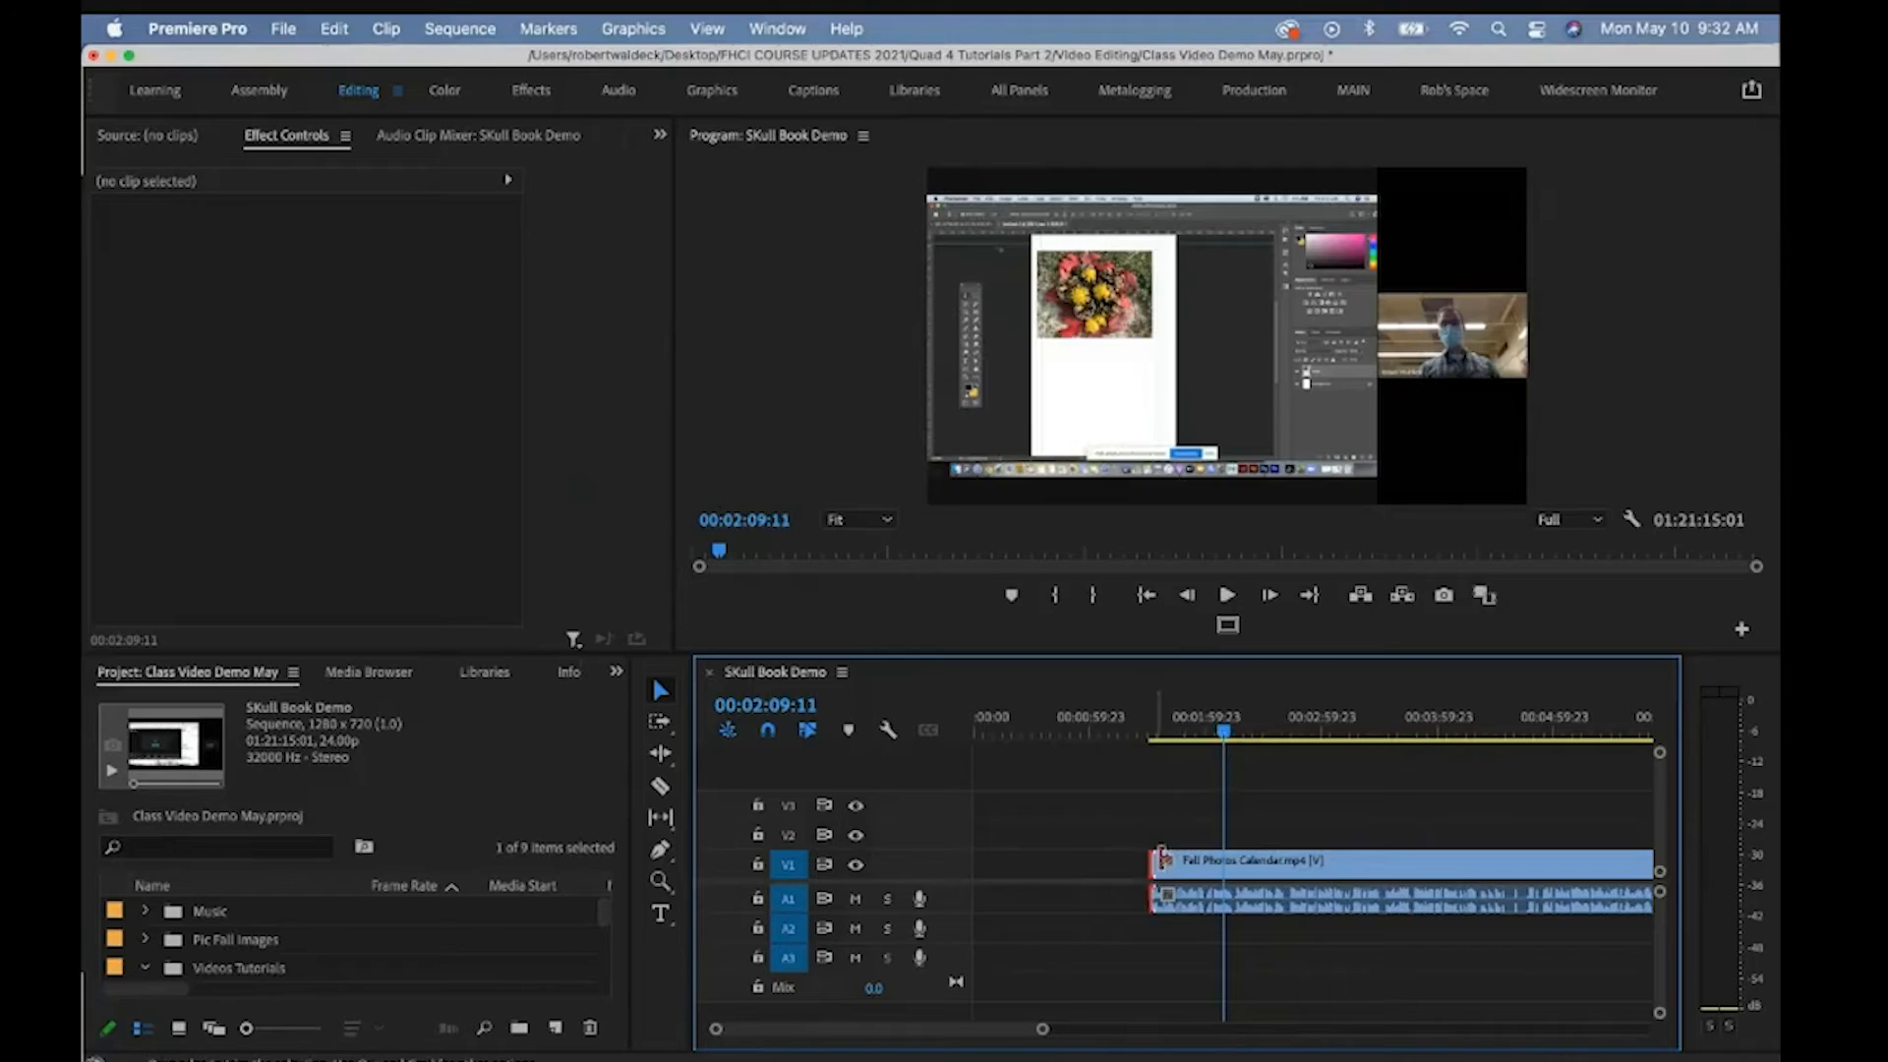
Trim the start of the Fall Photos Calendar.mp4 clip to 00:02:49:18
drag(1152, 864, 1284, 863)
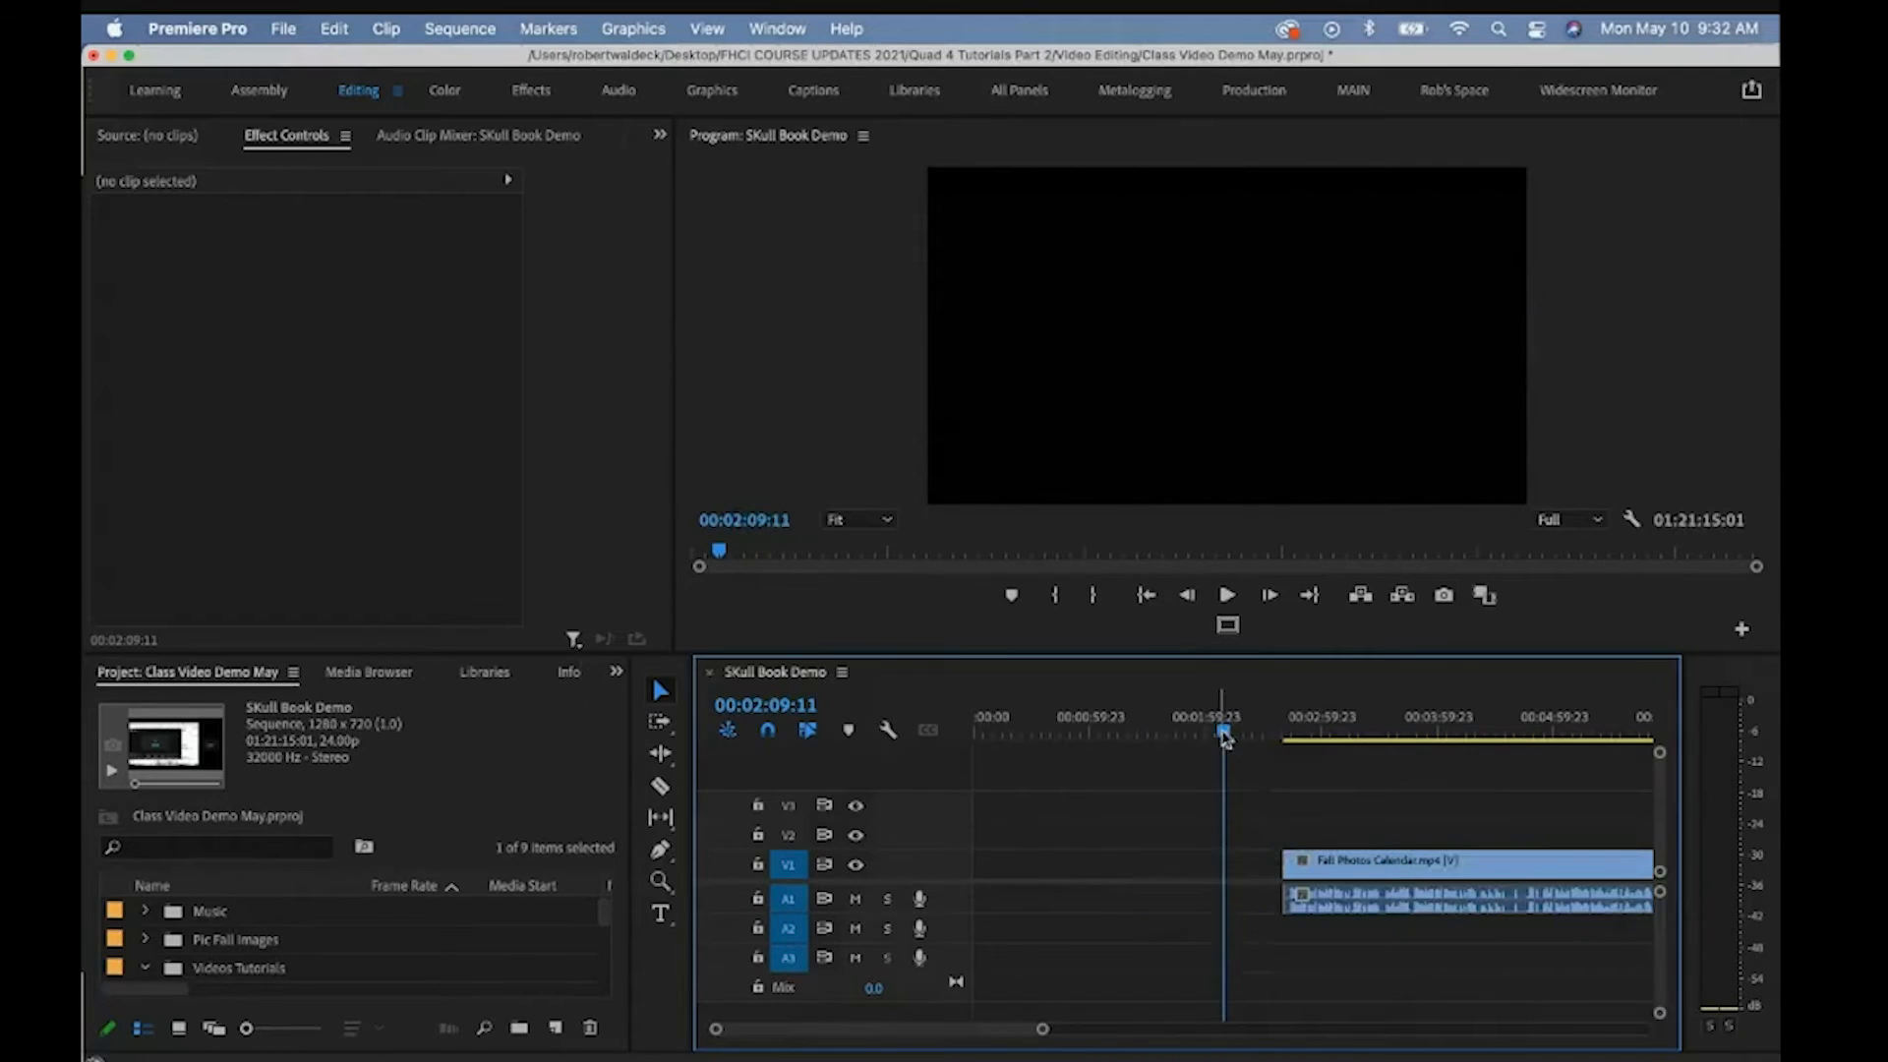
drag(1224, 738, 1300, 744)
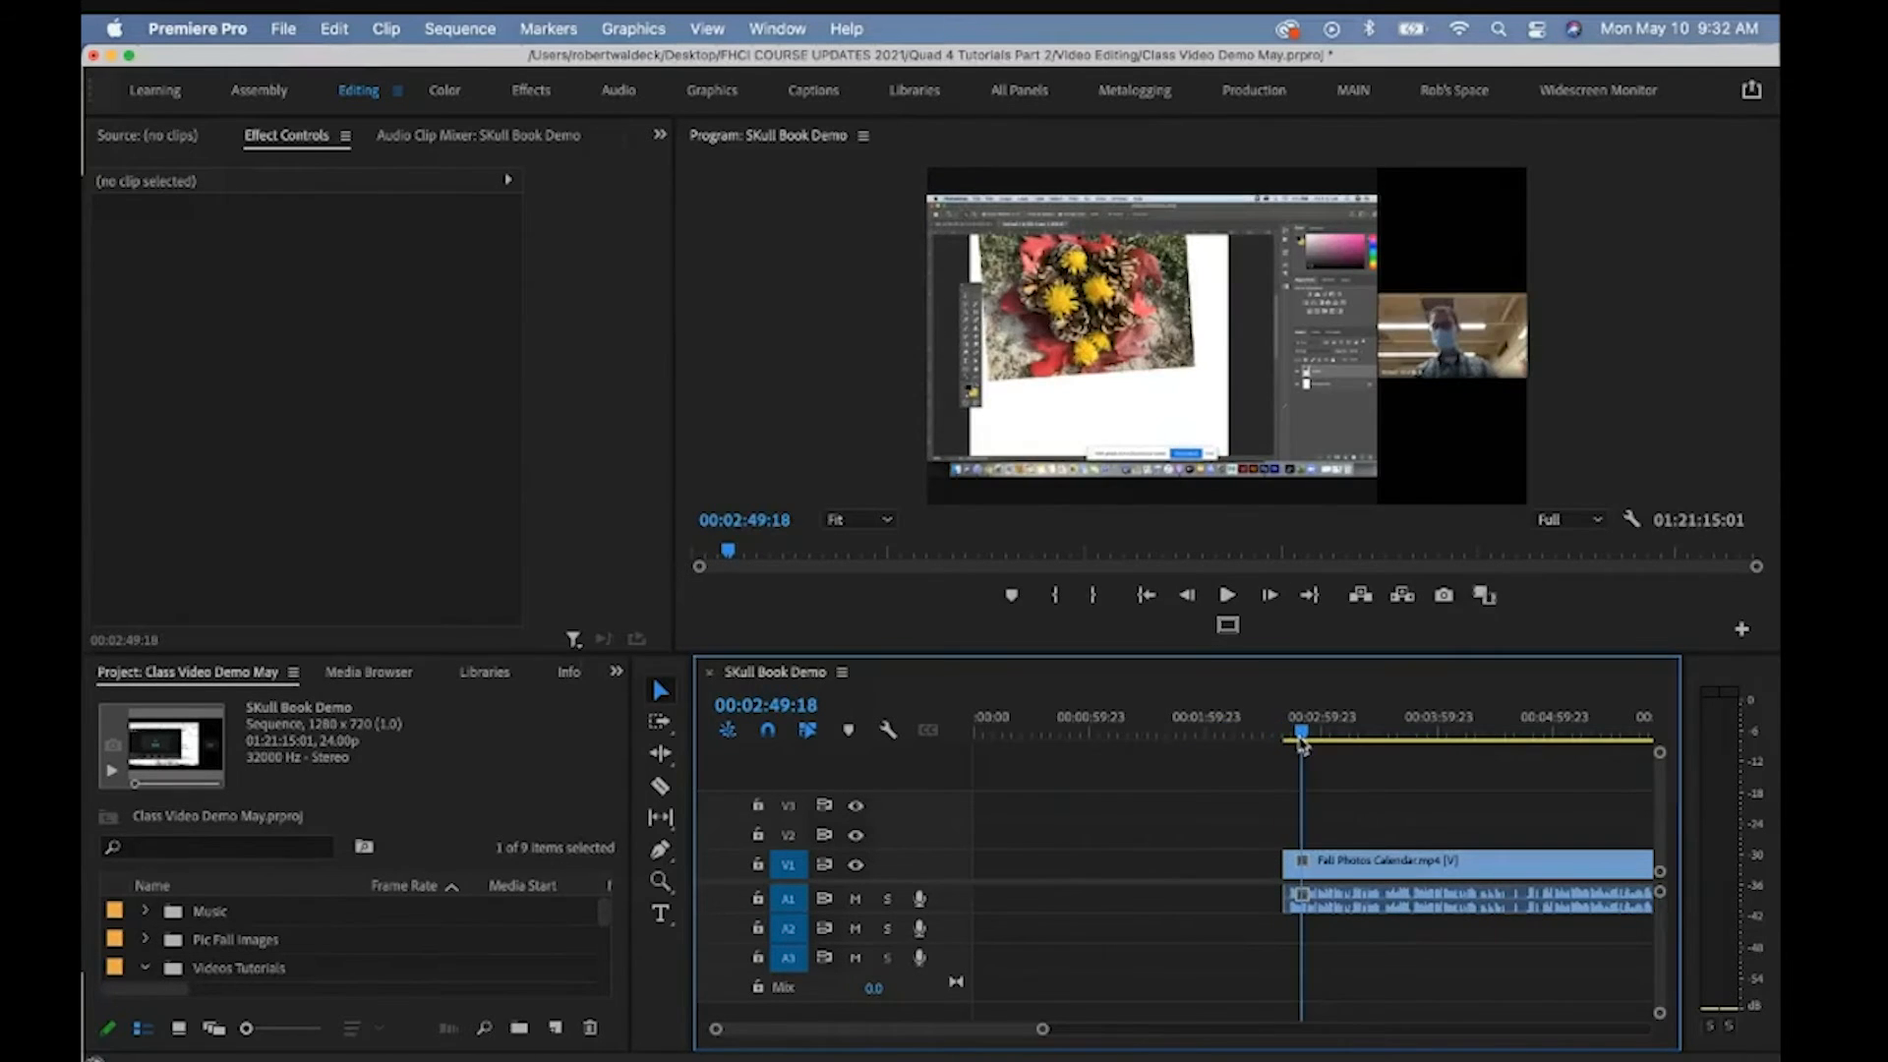
drag(1284, 863, 1301, 863)
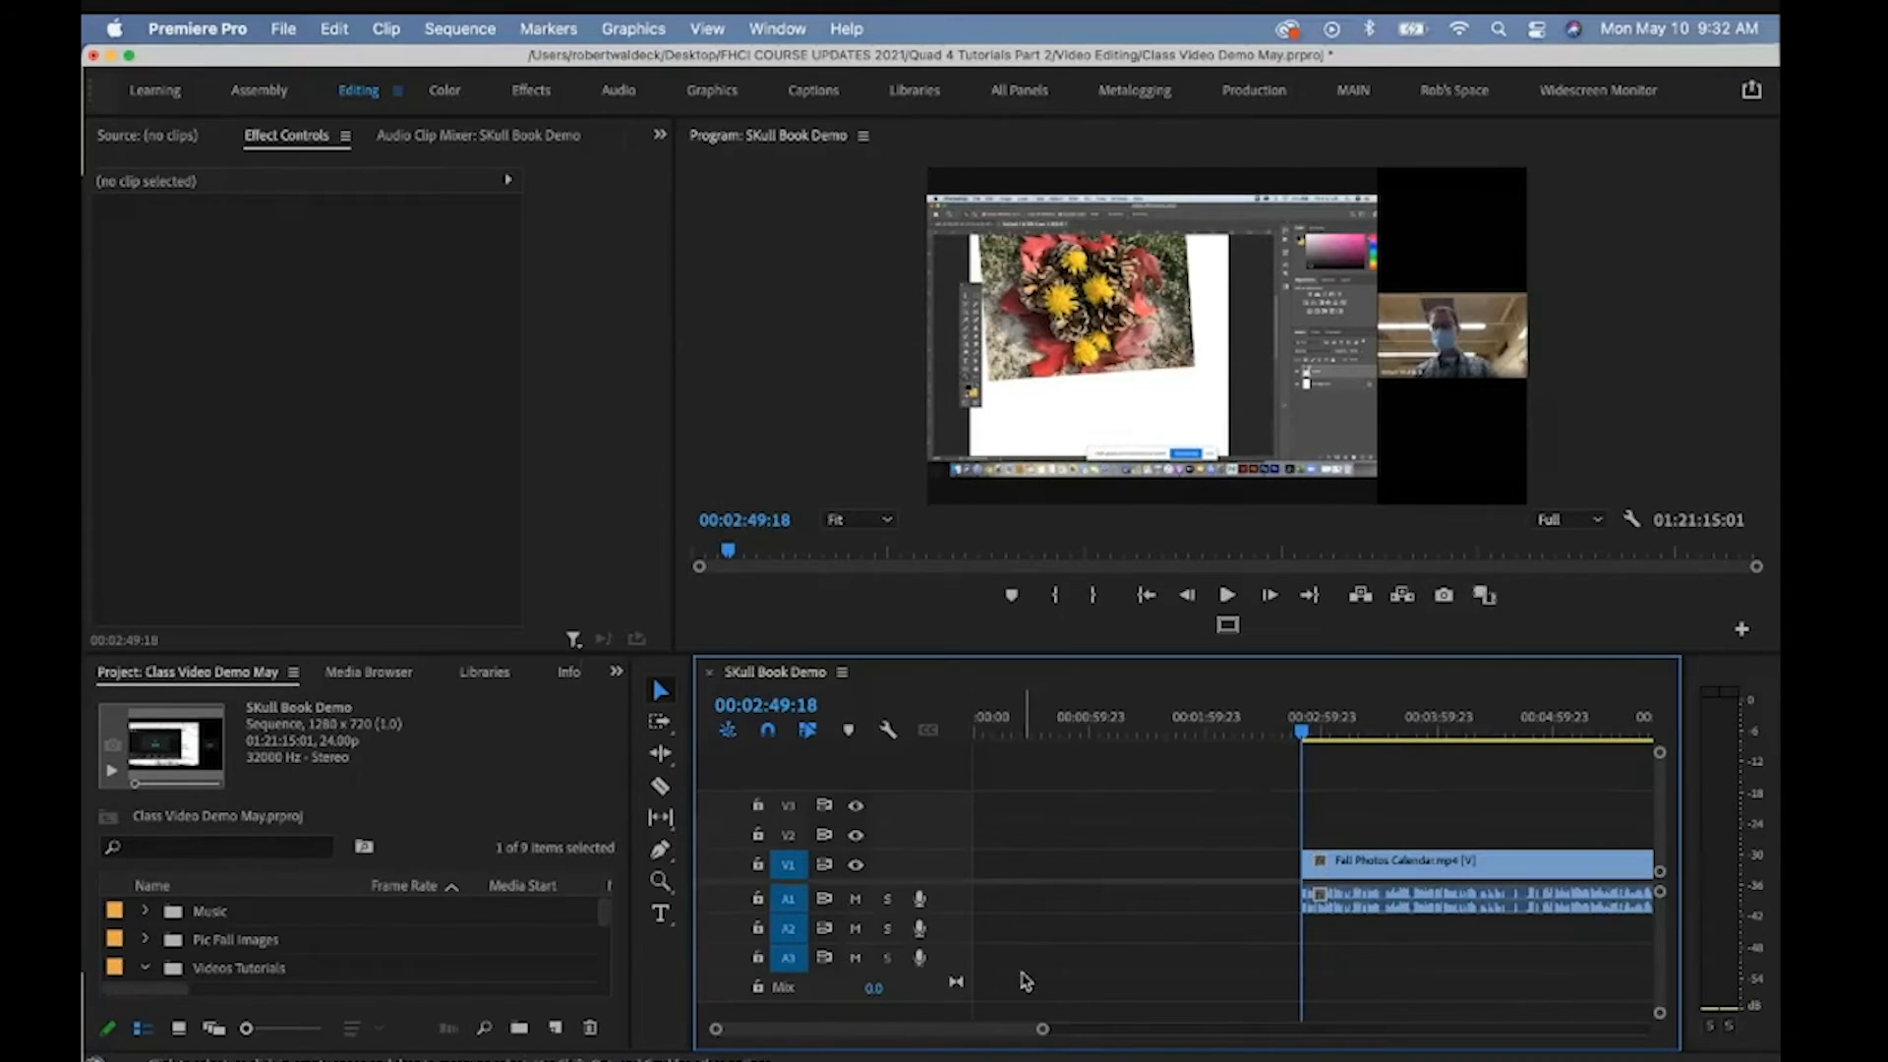
Mute audio track A1 while scrubbing through the Fall Photos Calendar.mp4 clip, and unmute it again
drag(1045, 1030, 1122, 1029)
click(1172, 867)
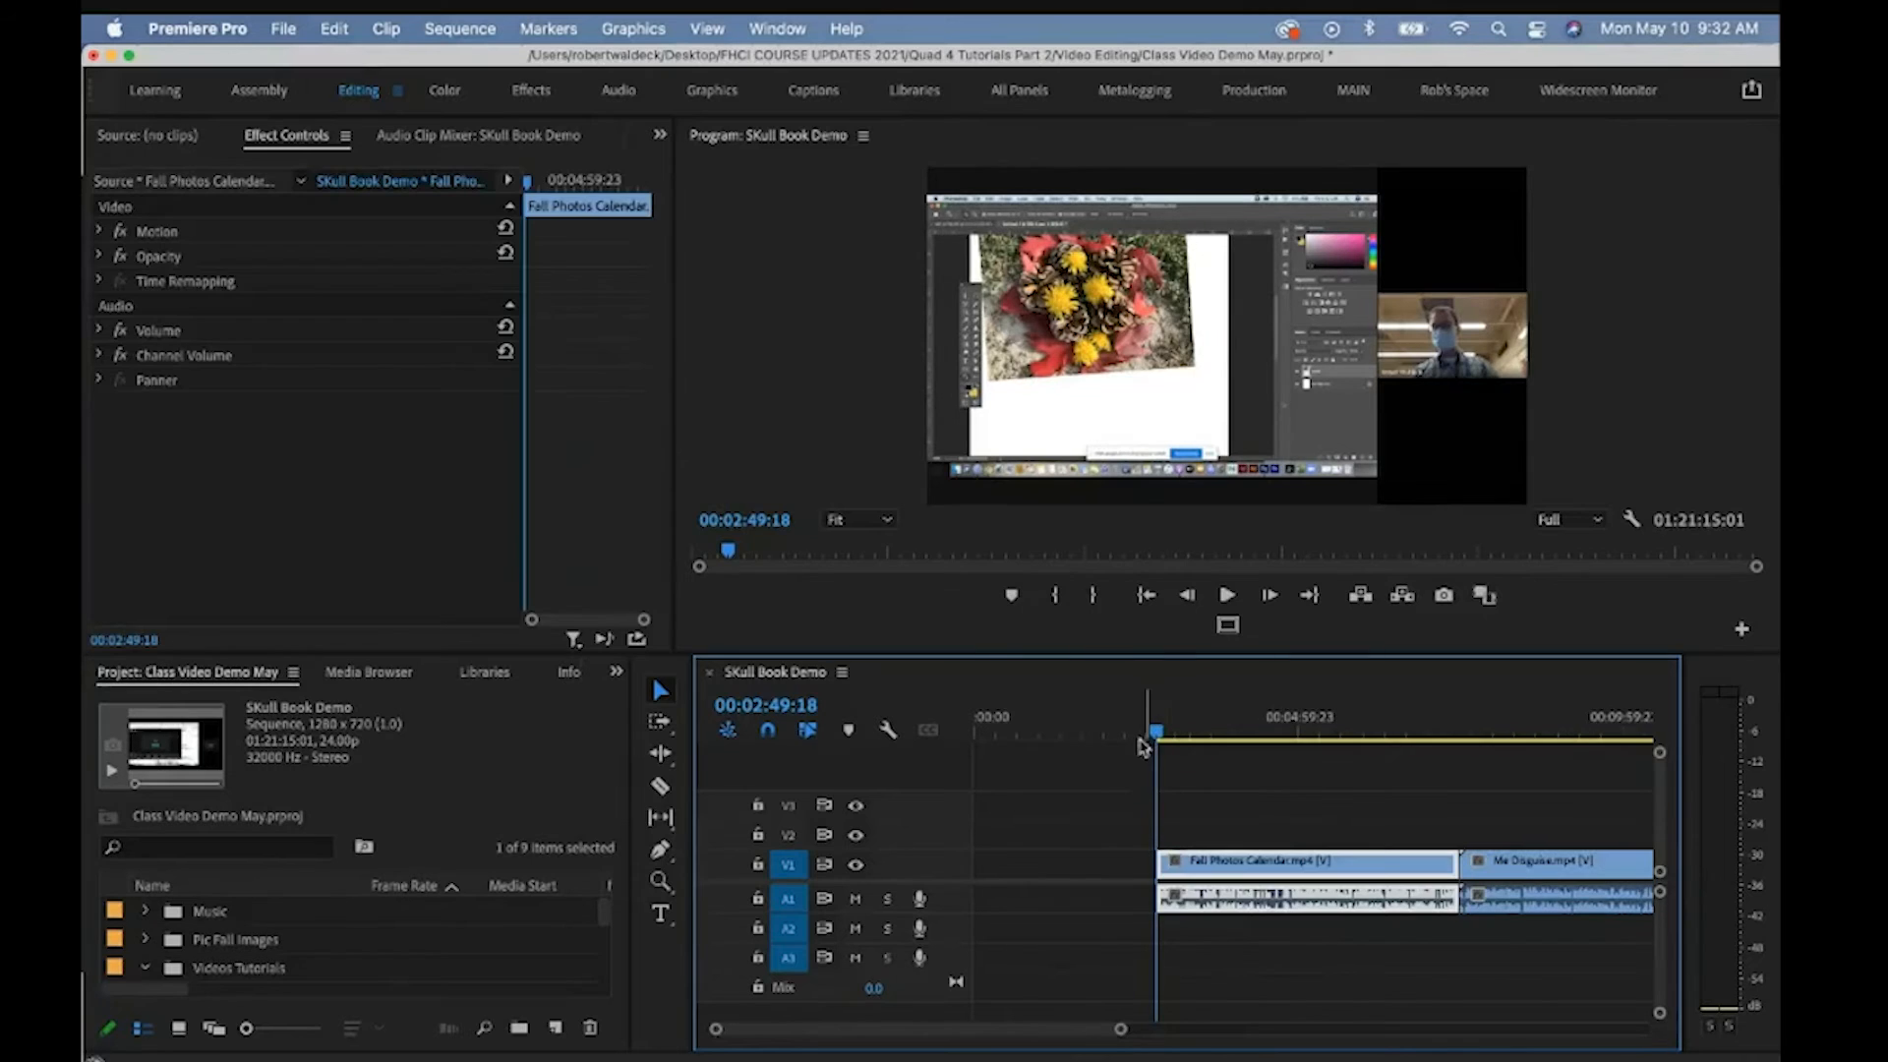
drag(1156, 739, 1235, 779)
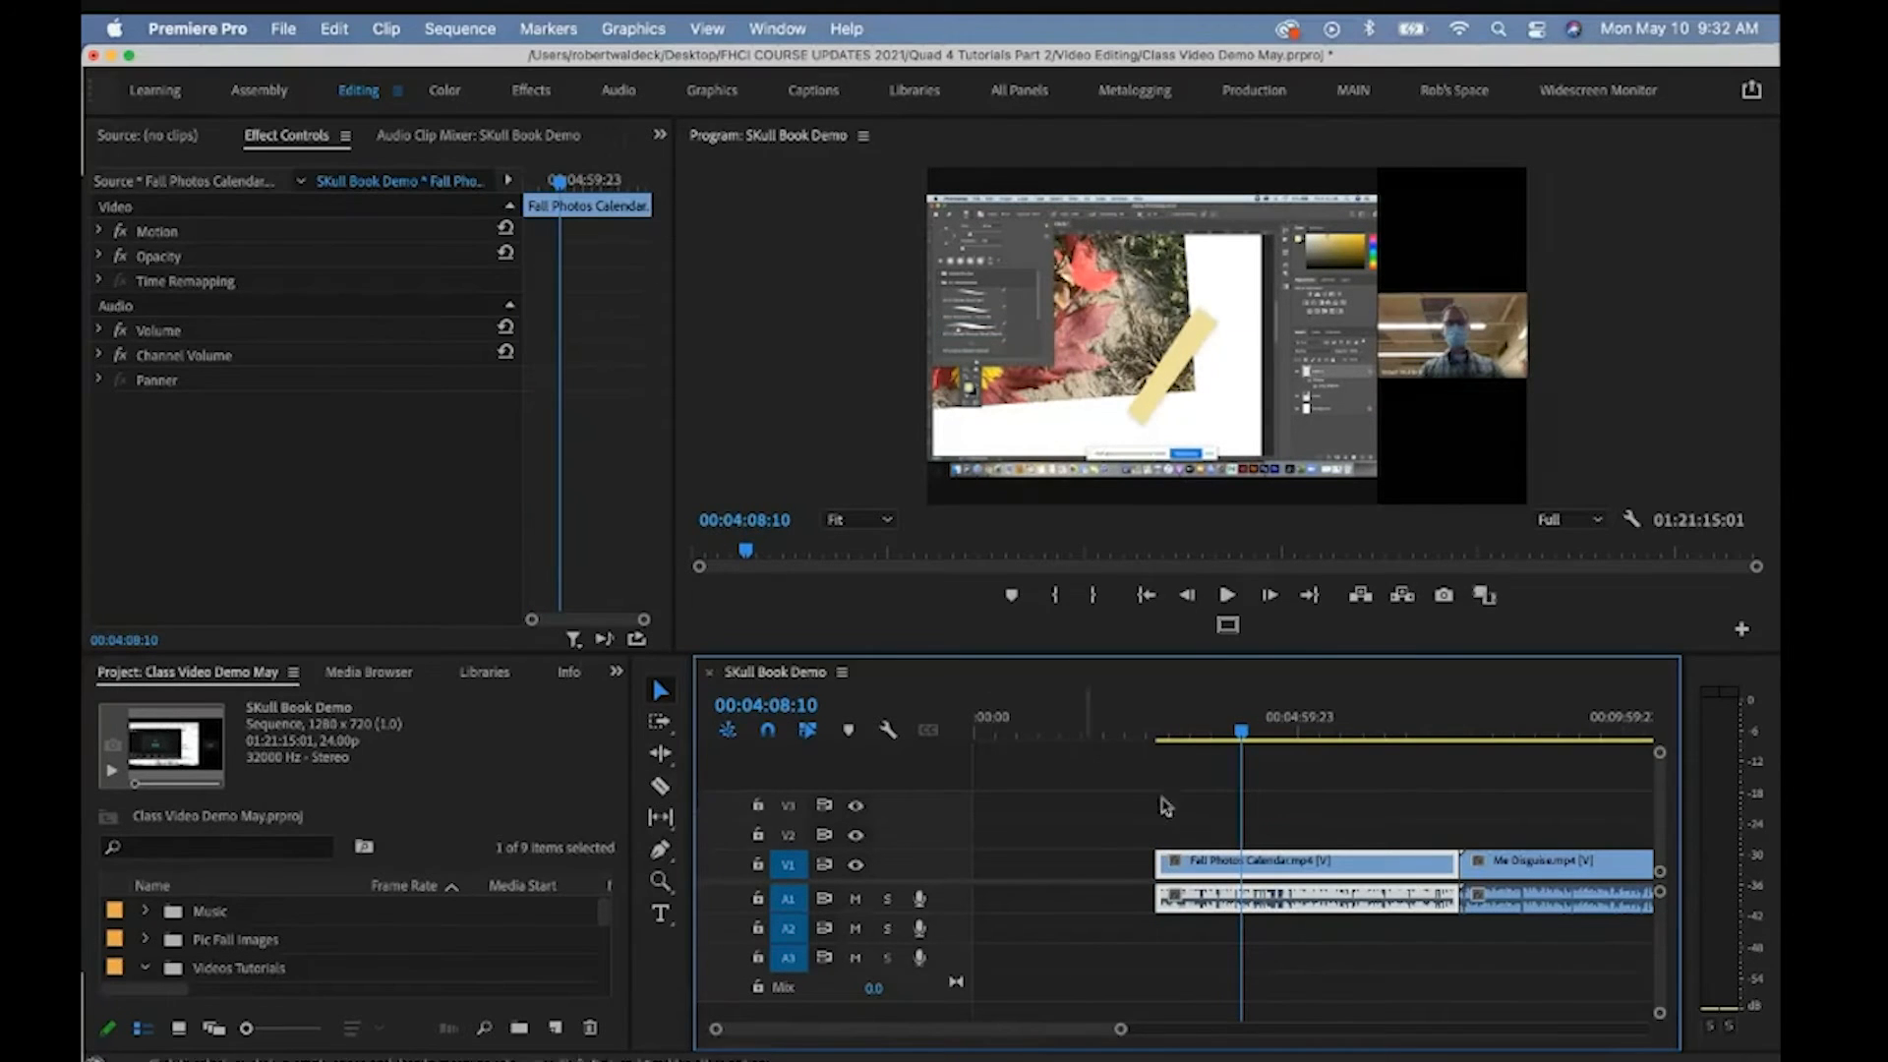
key(Up)
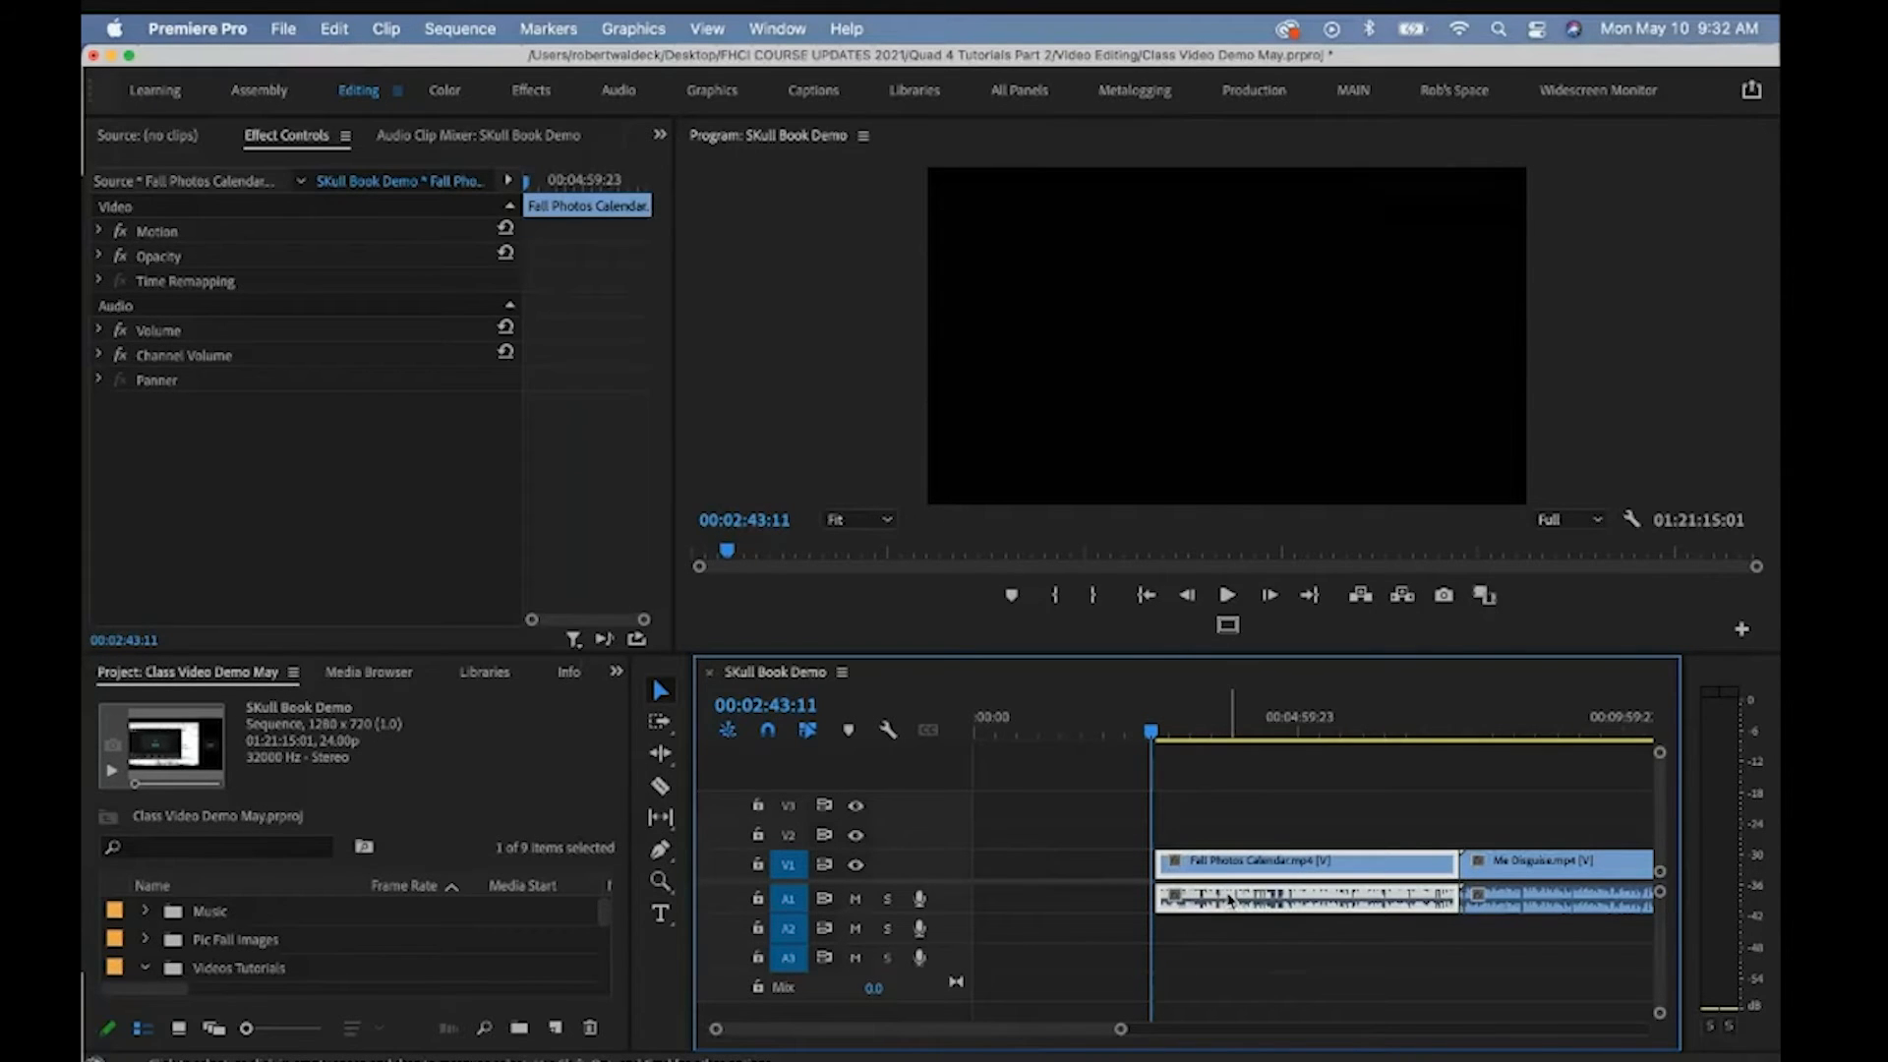
click(856, 899)
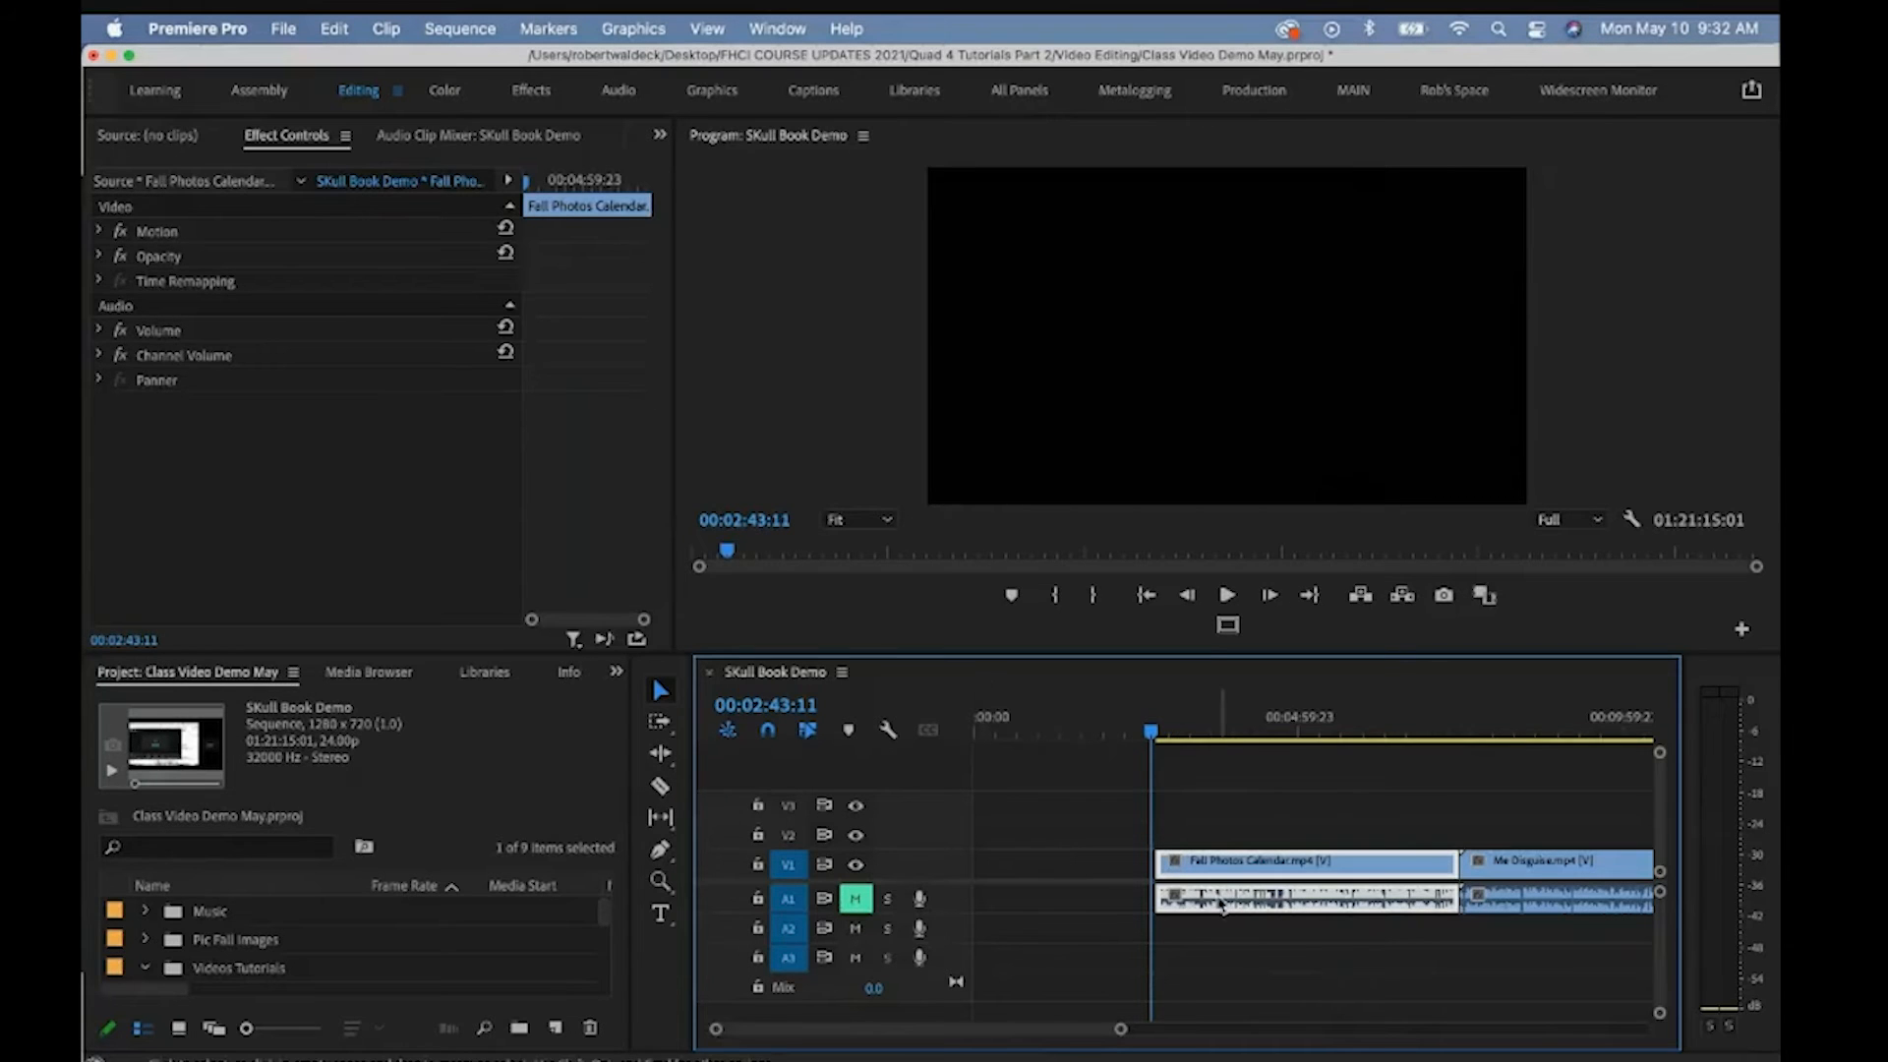
drag(1148, 727, 1190, 730)
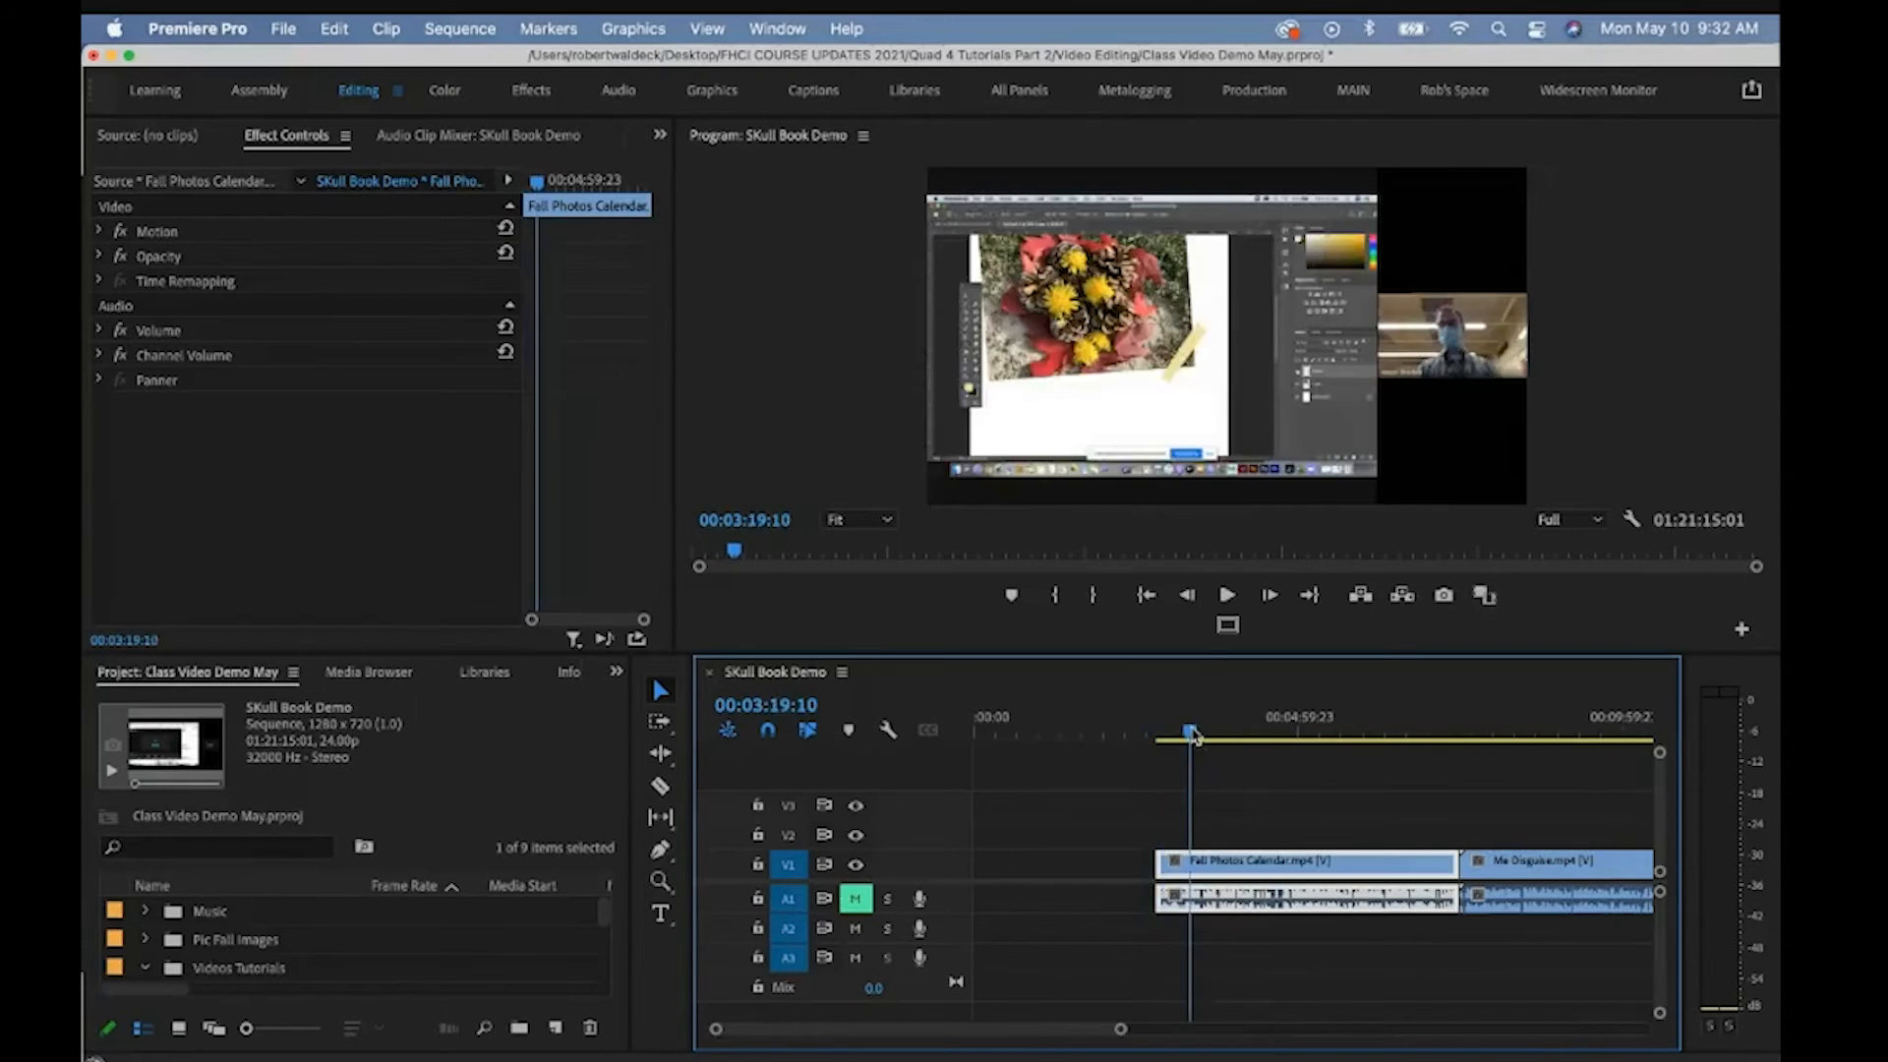
click(857, 900)
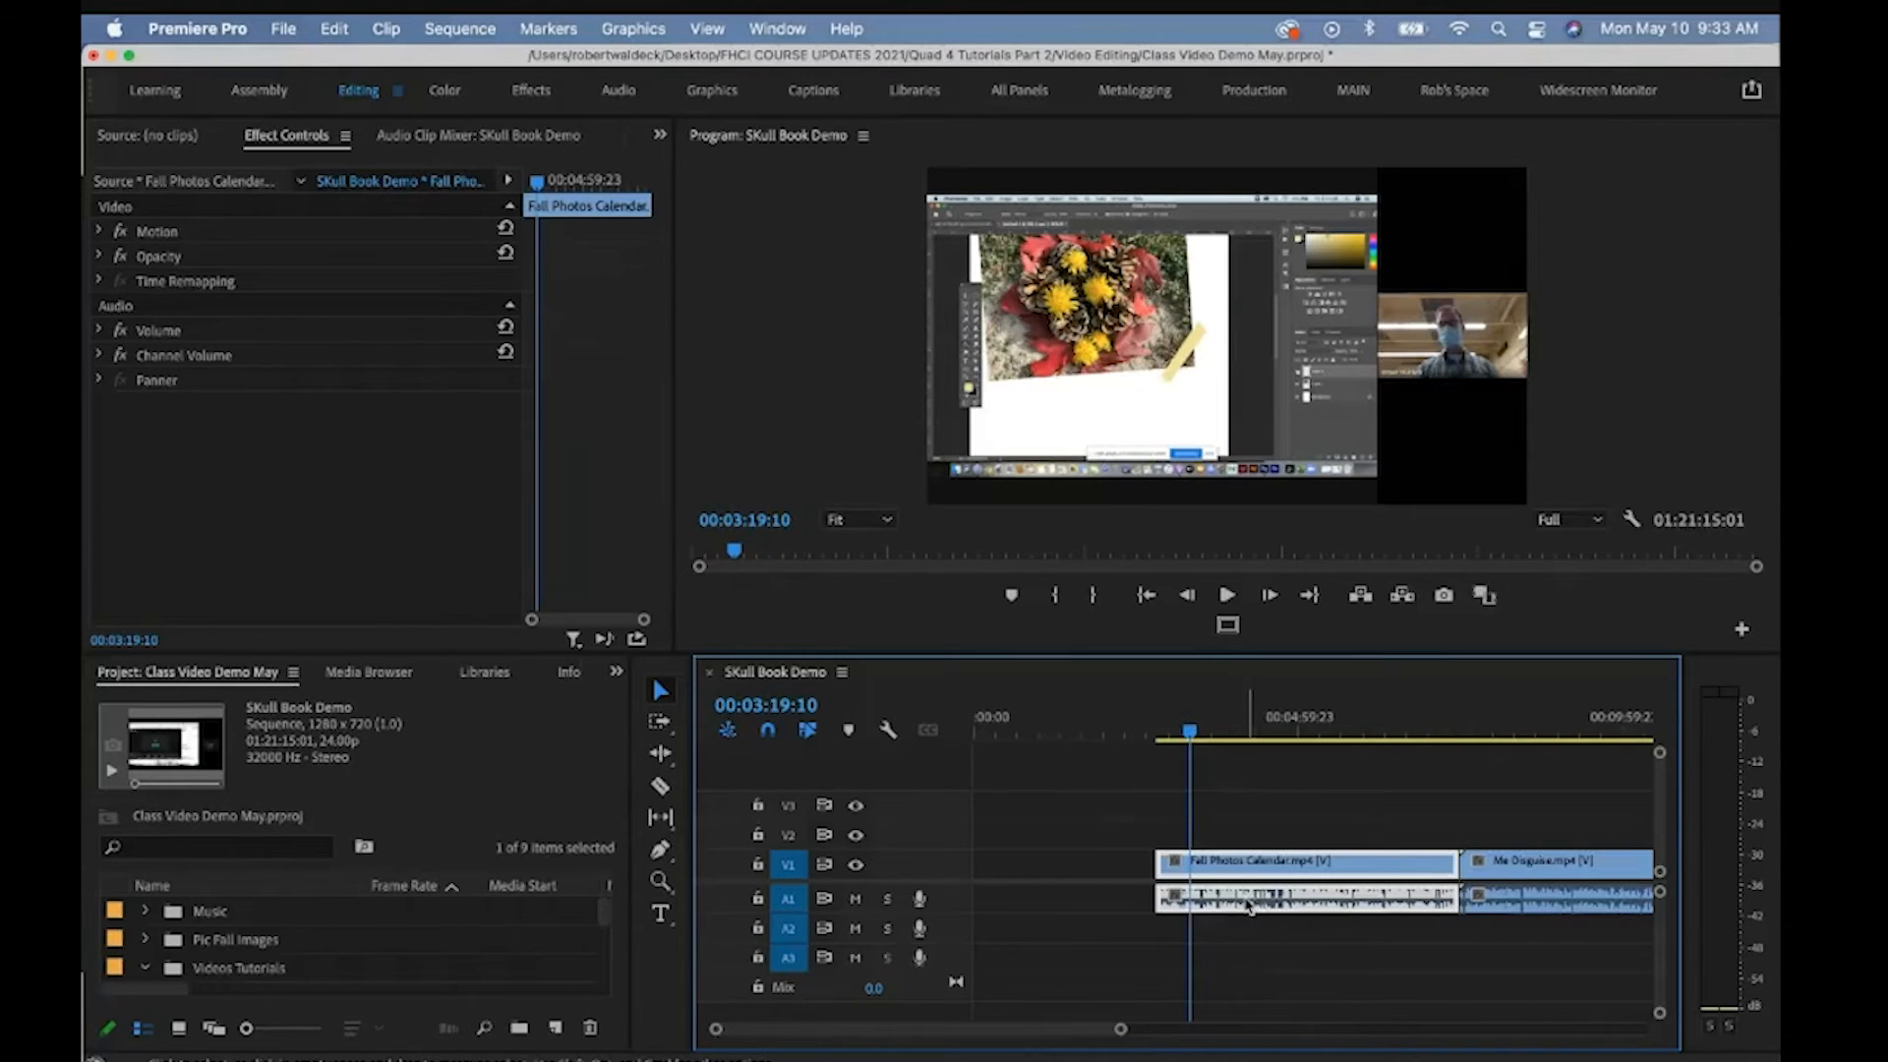
Lower the Volume level of the Fall Photos Calendar.mp4 clip all the way to -∞ in Effect Controls
click(292, 142)
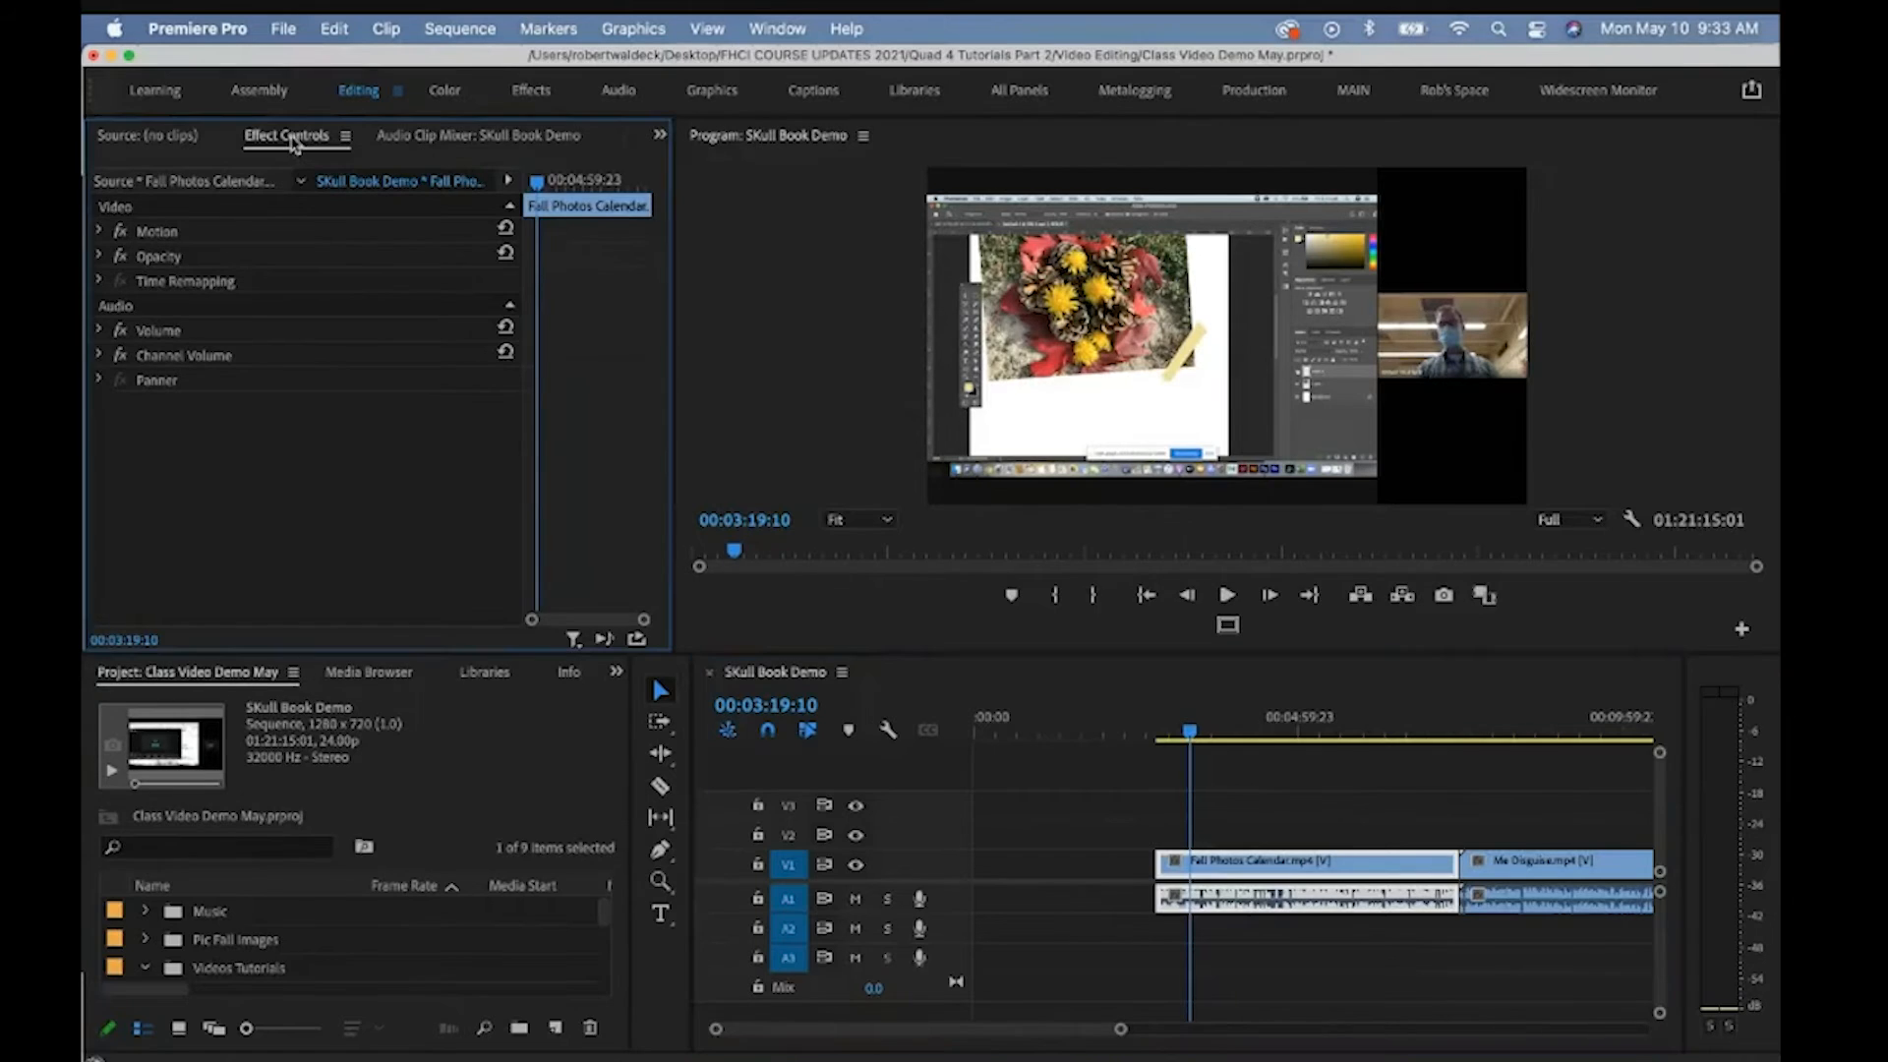
click(99, 331)
click(115, 380)
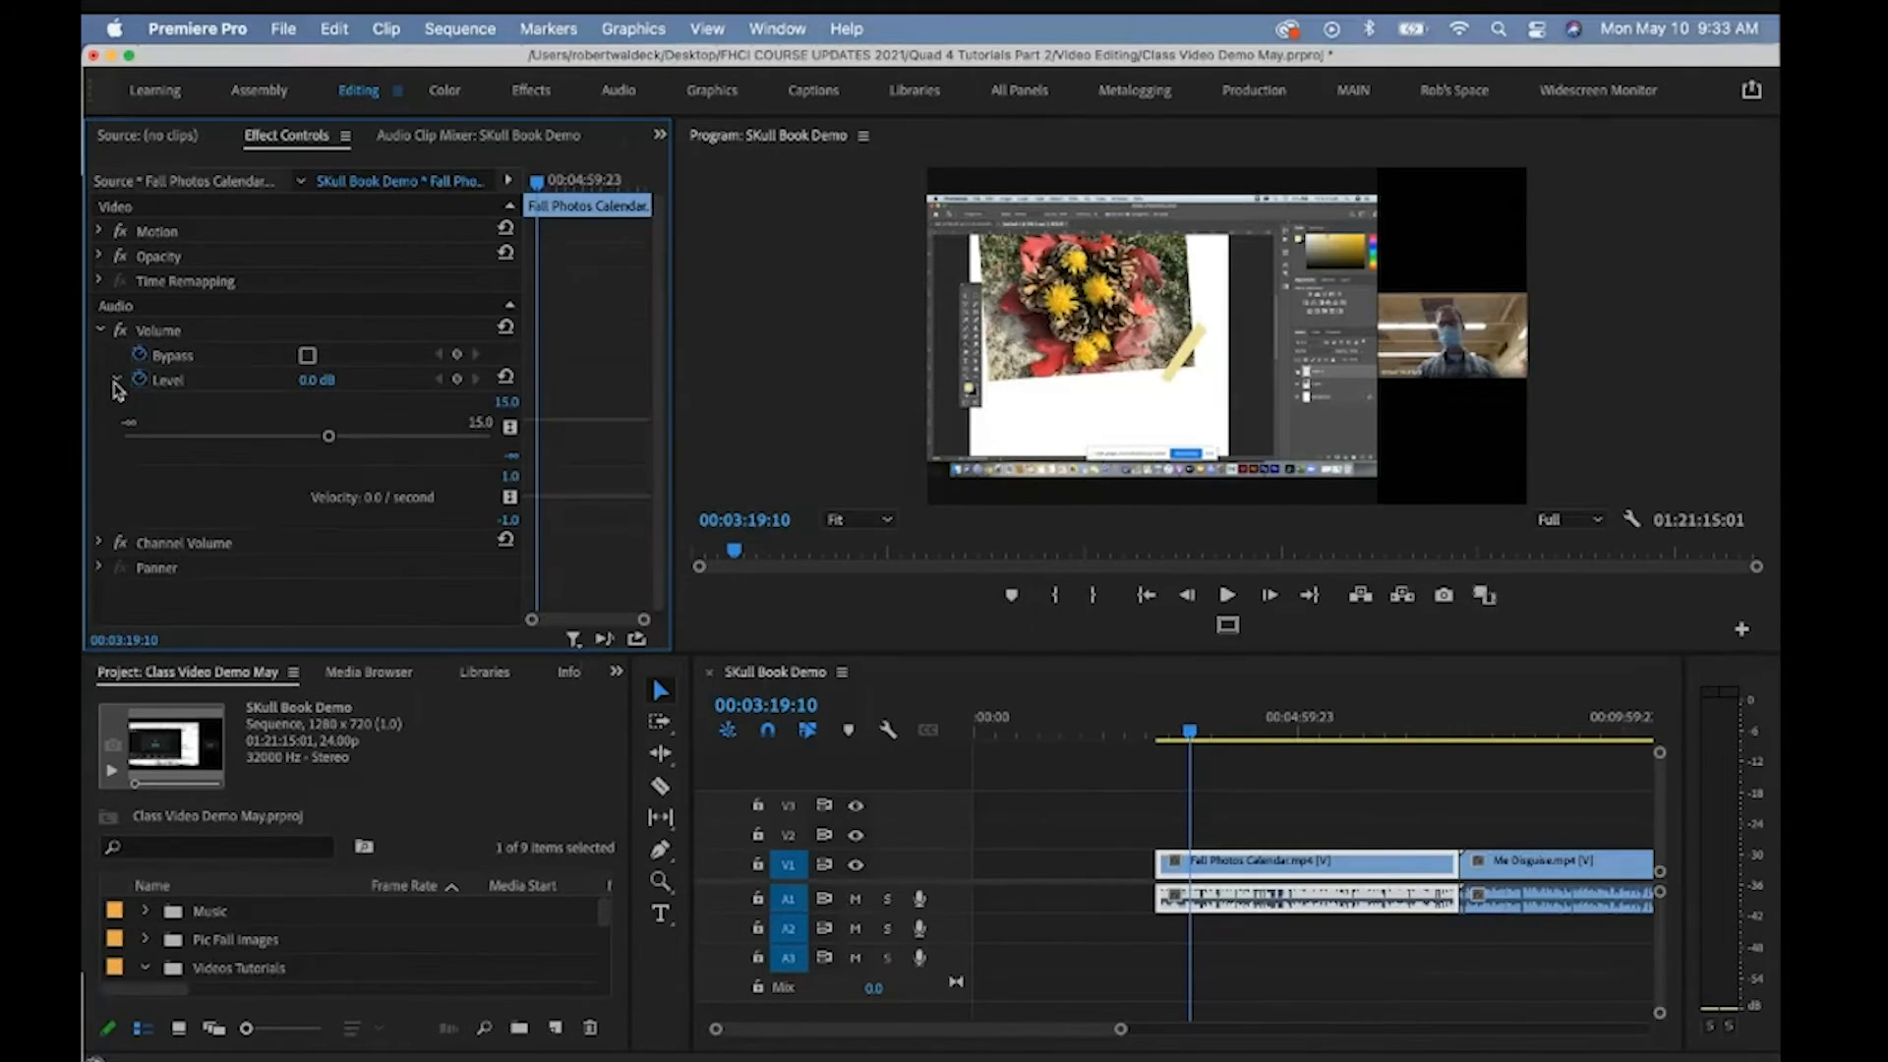
drag(559, 424, 558, 430)
drag(557, 455, 557, 468)
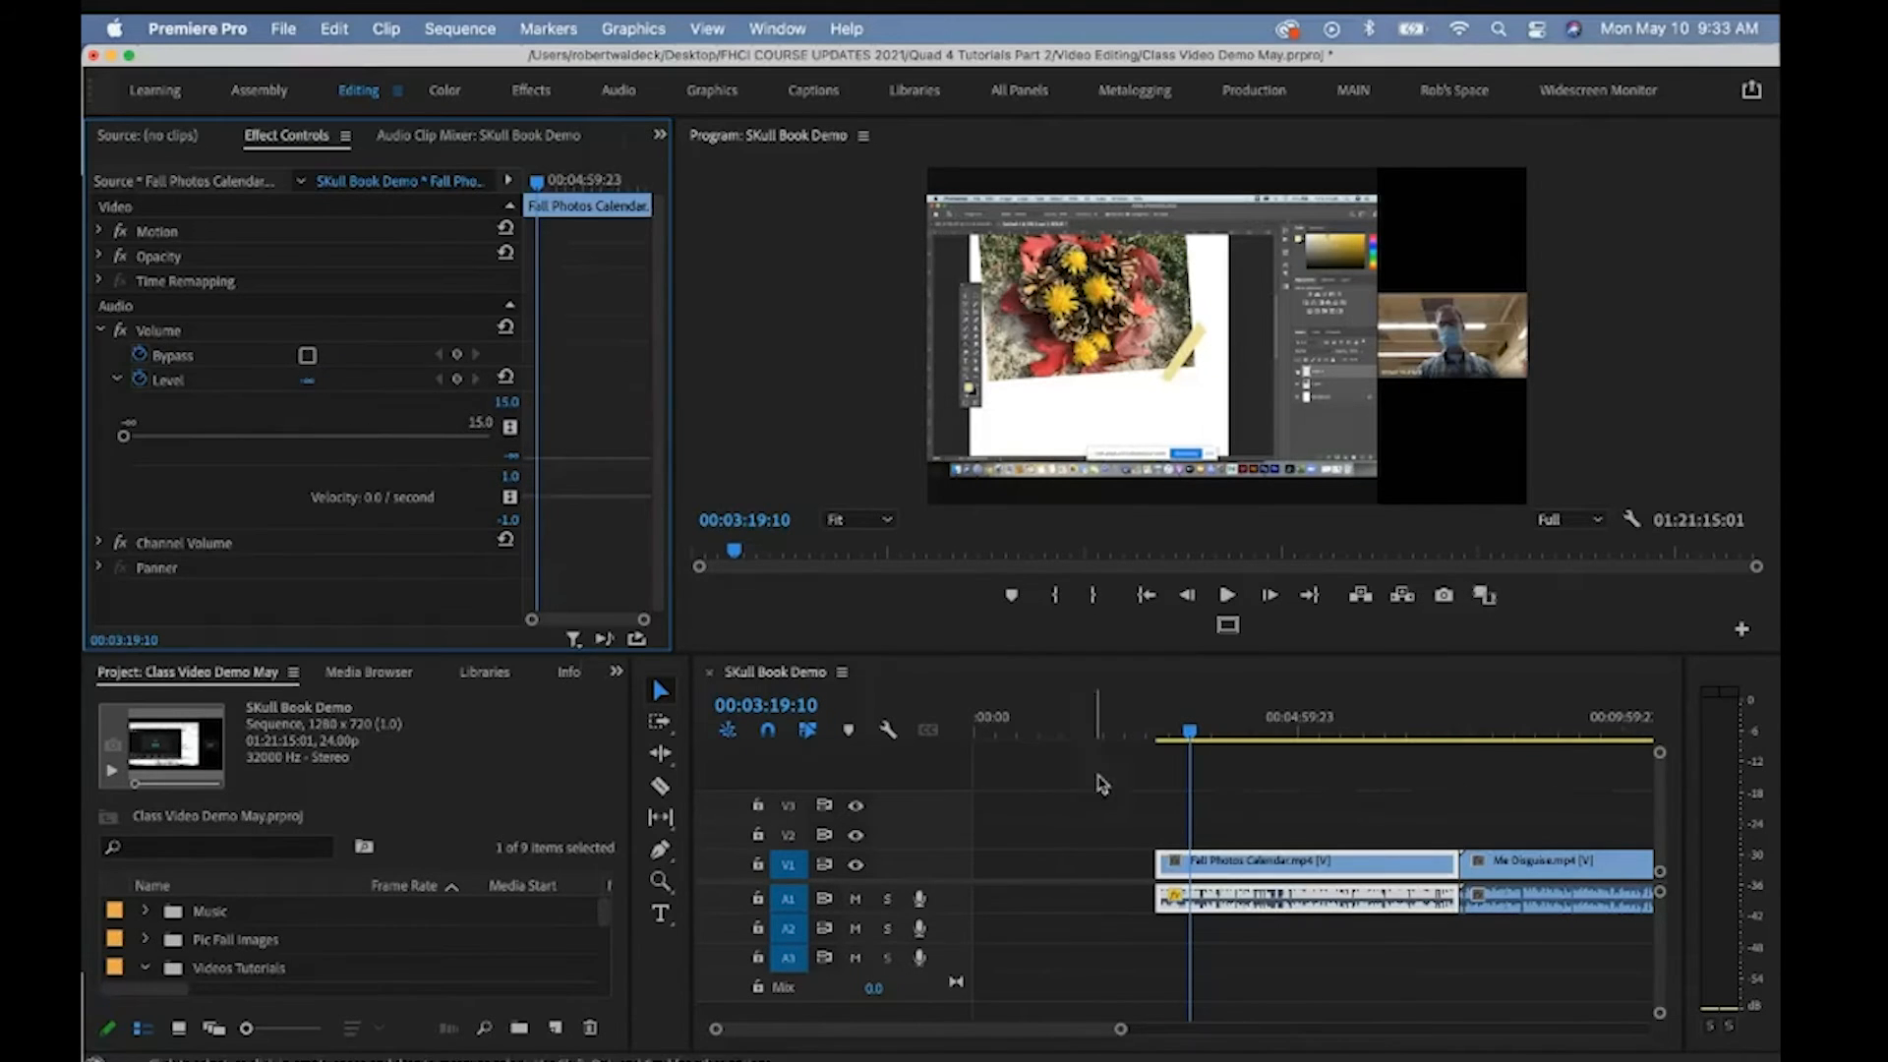
Delete only the audio of the Fall Photos Calendar.mp4 clip, keeping its video on V1
click(1105, 858)
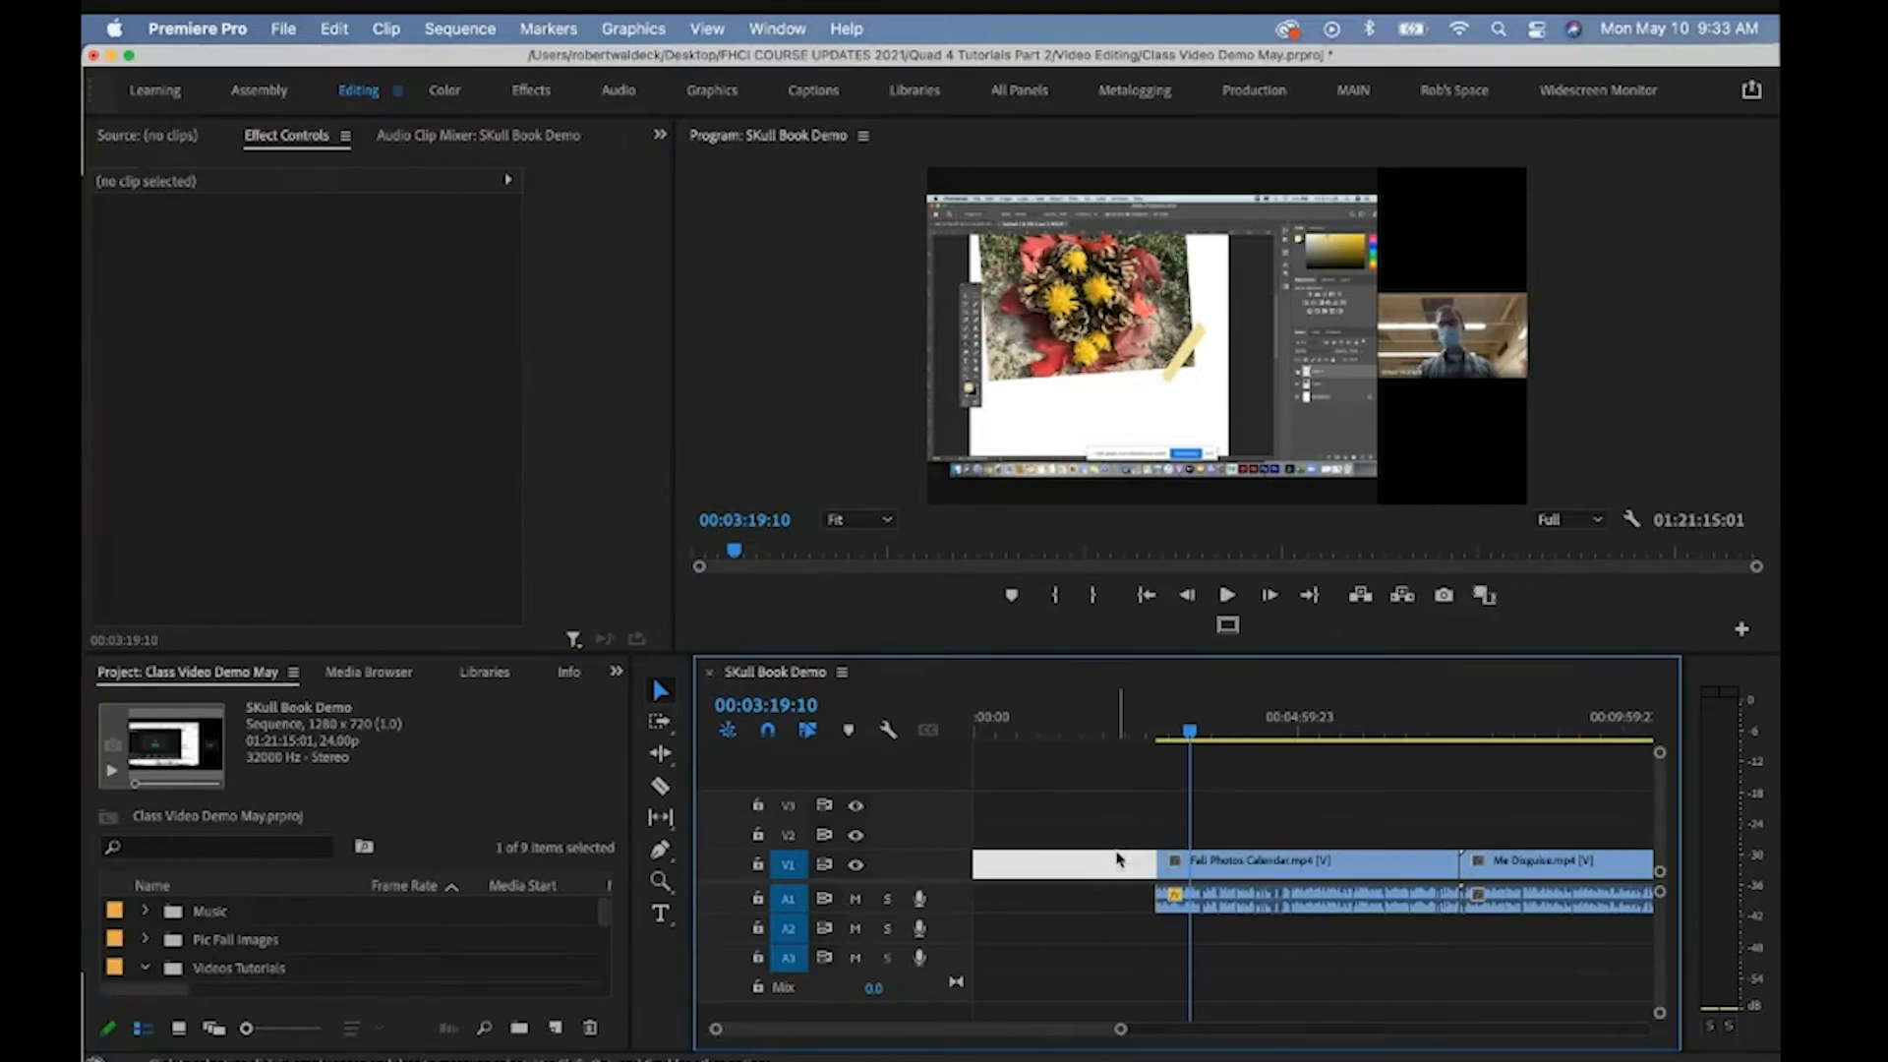
click(1275, 915)
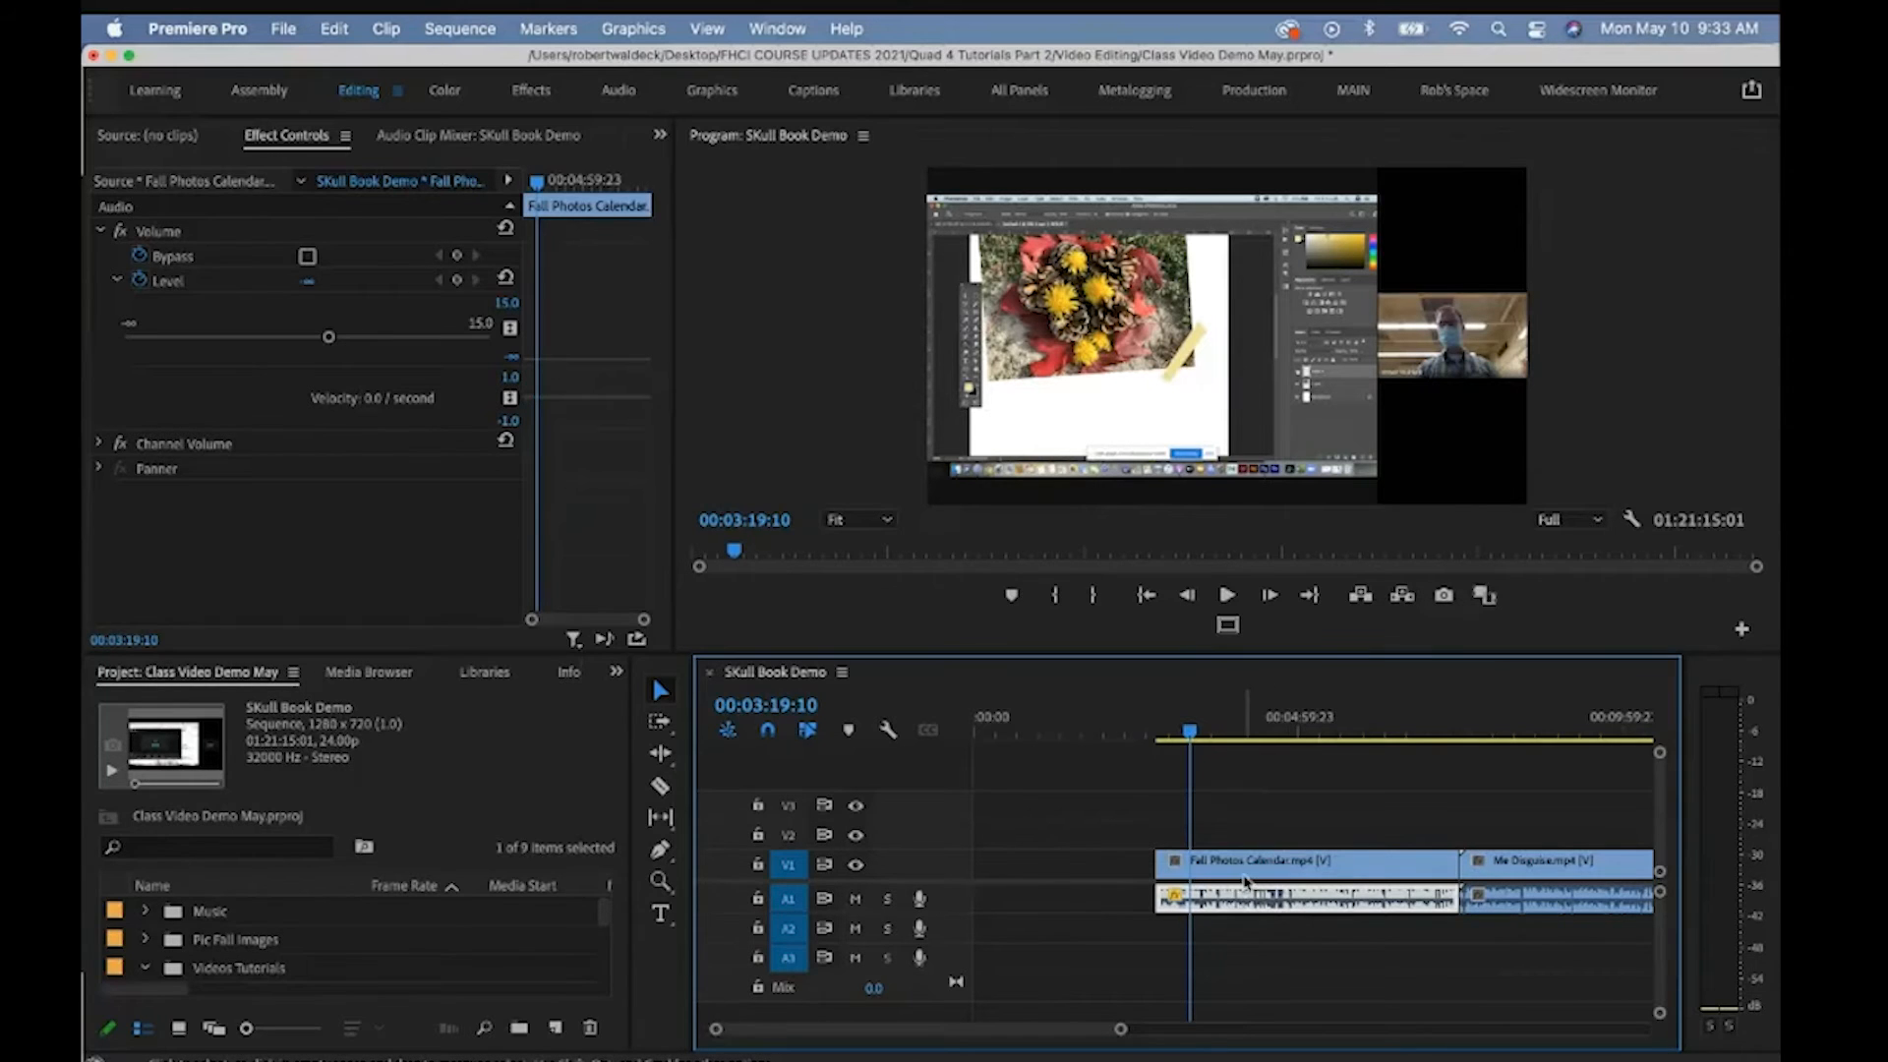
click(1245, 875)
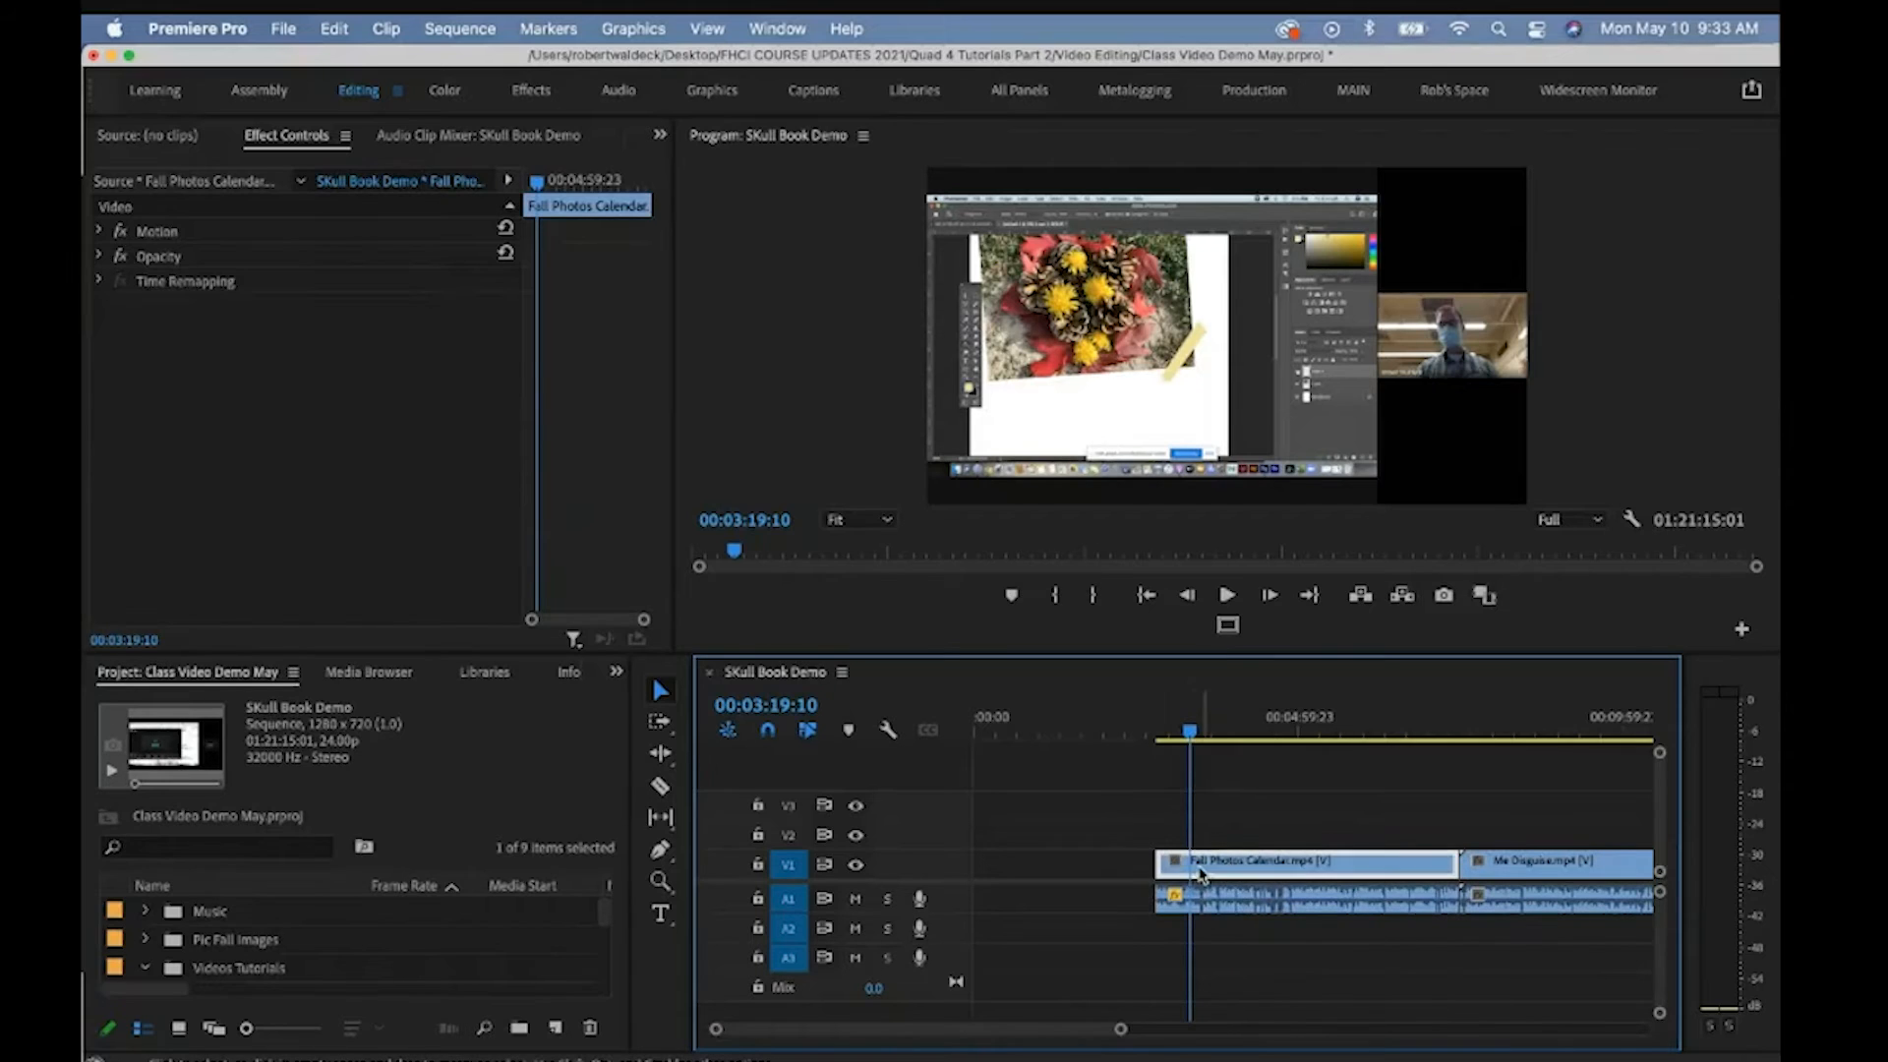
click(1254, 905)
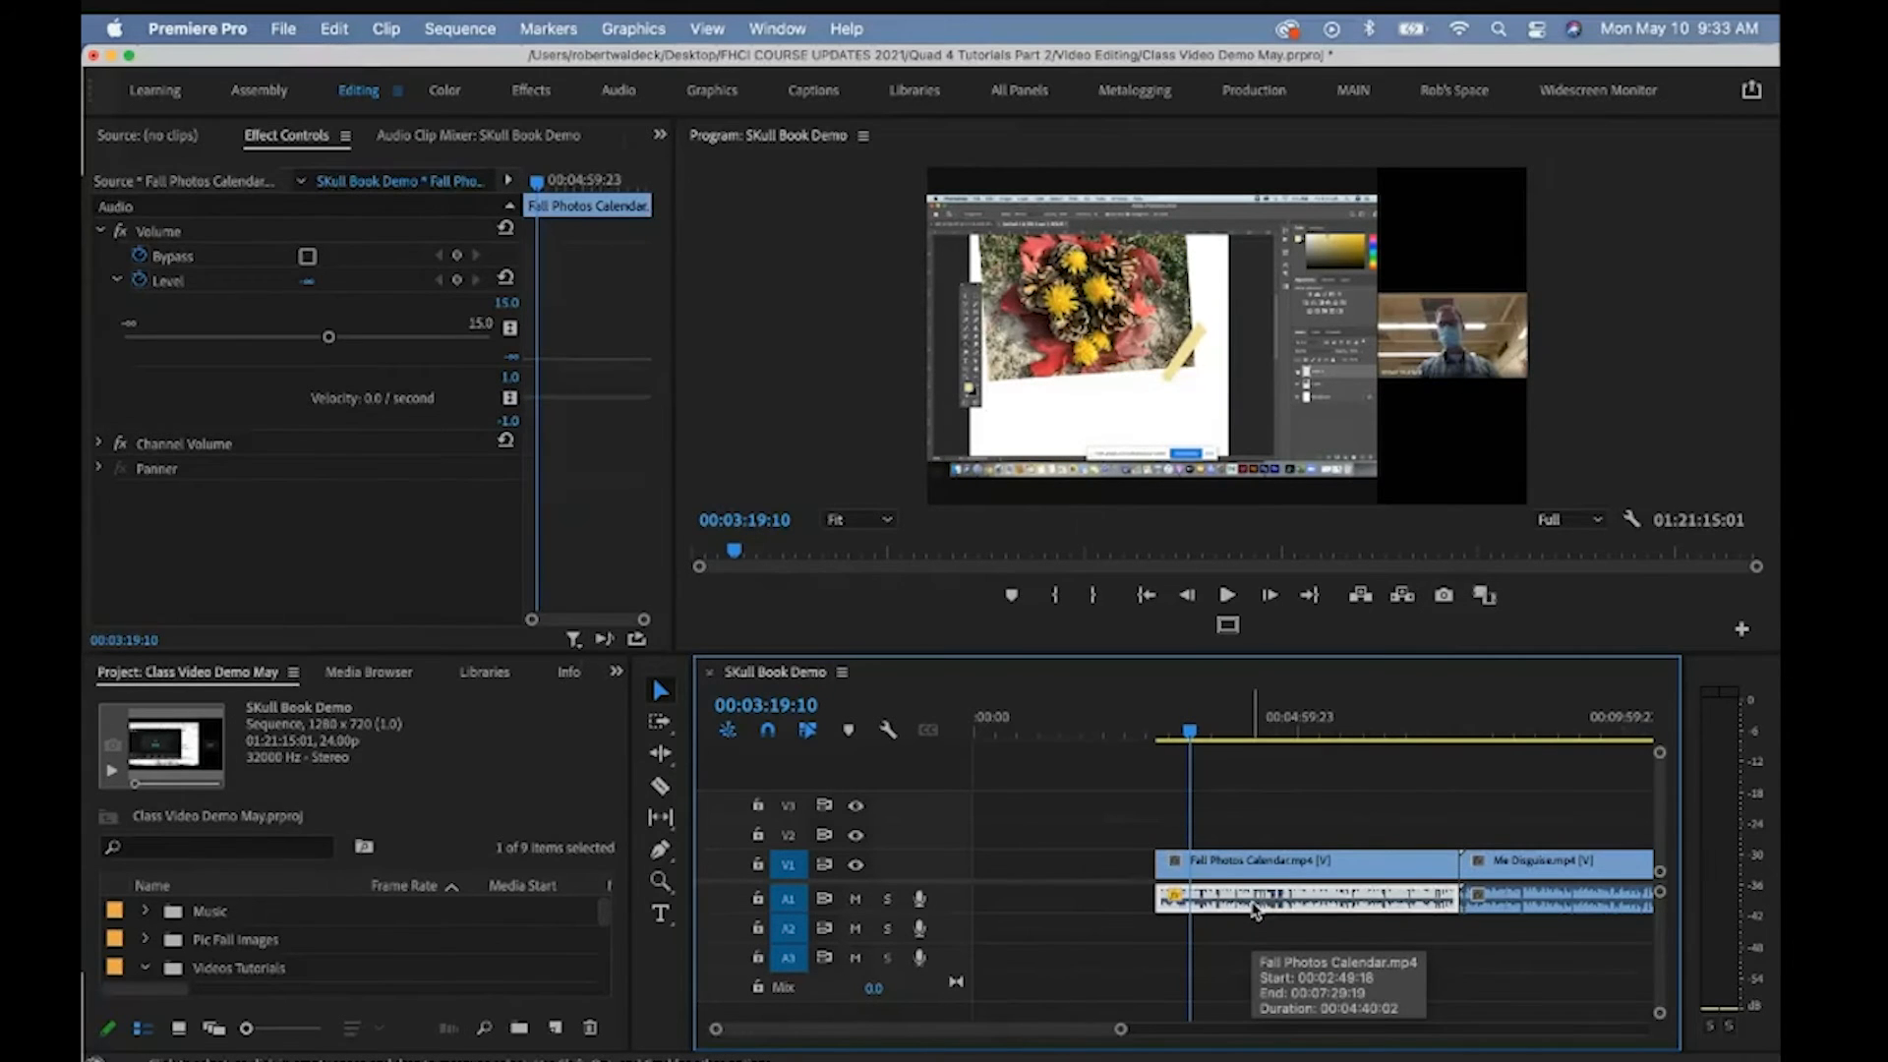
key(Delete)
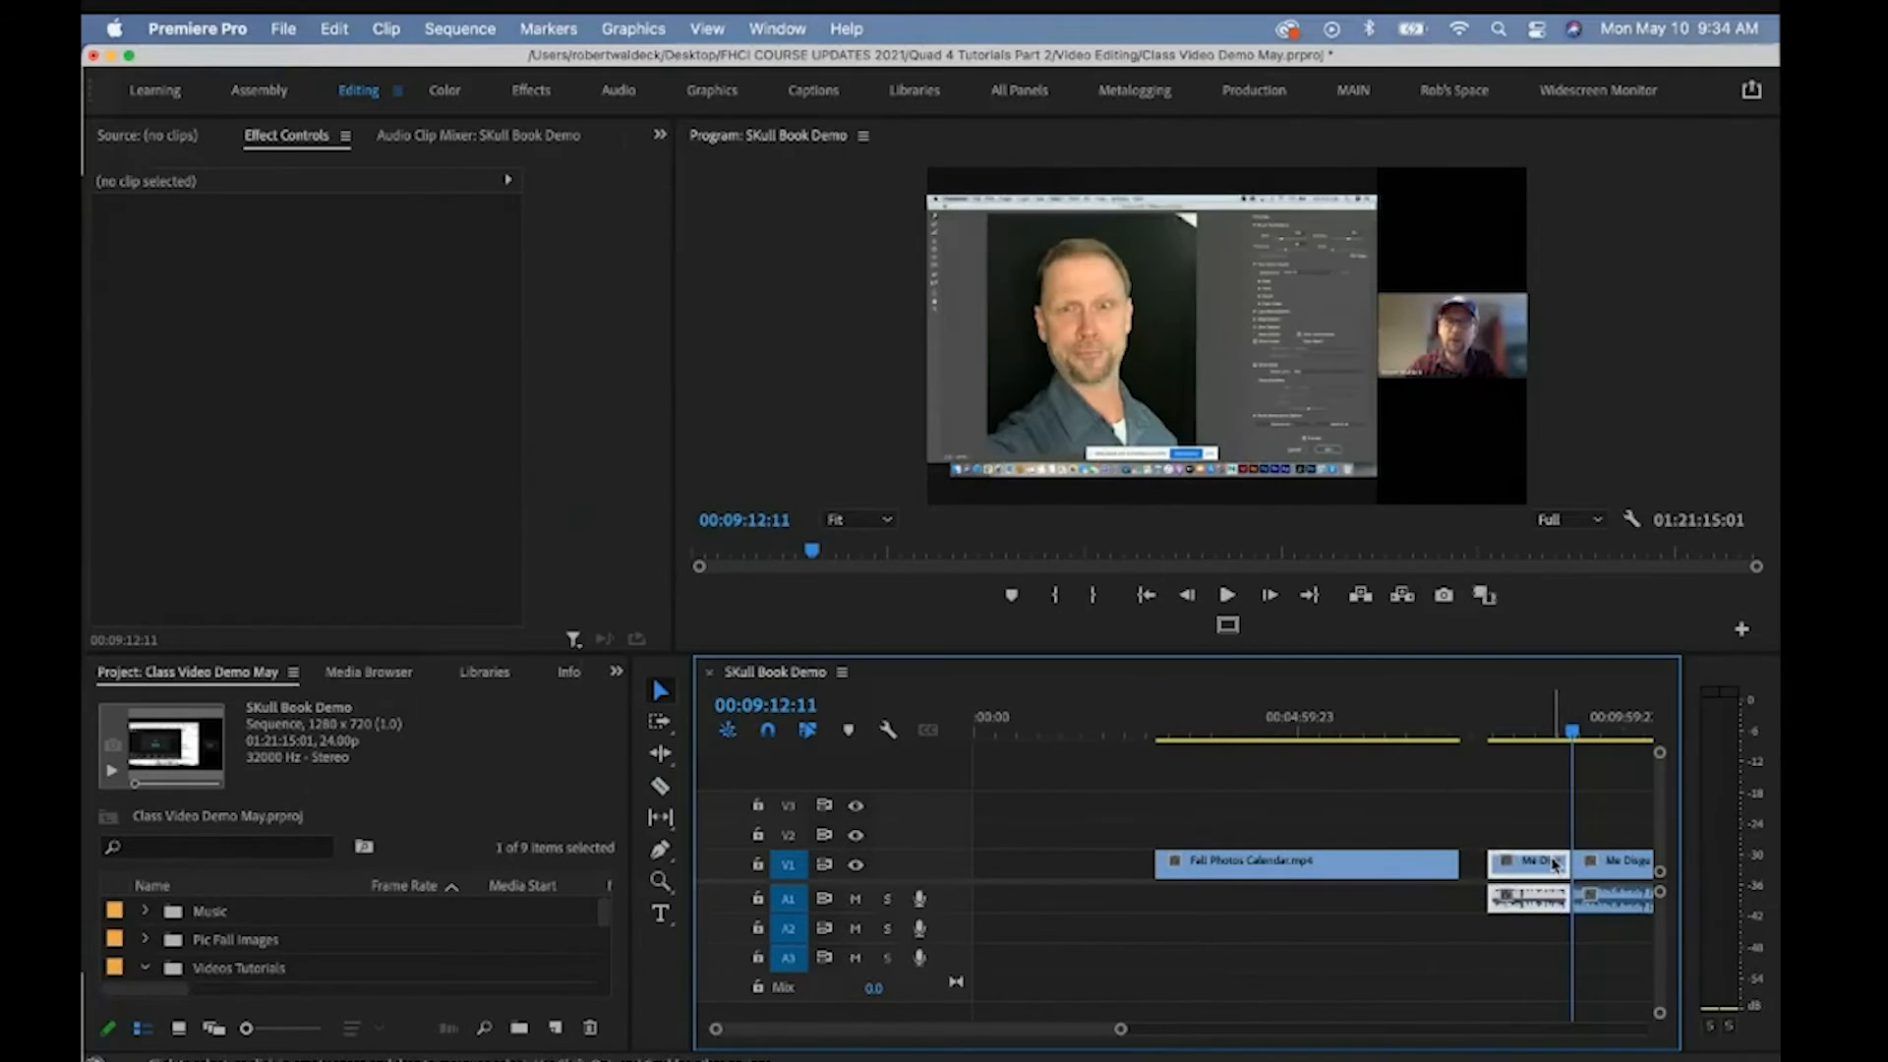
Move the short first Me Disguise.mp4 segment against the end of Fall Photos Calendar.mp4 and delete only the segment's video
drag(1554, 864, 1497, 895)
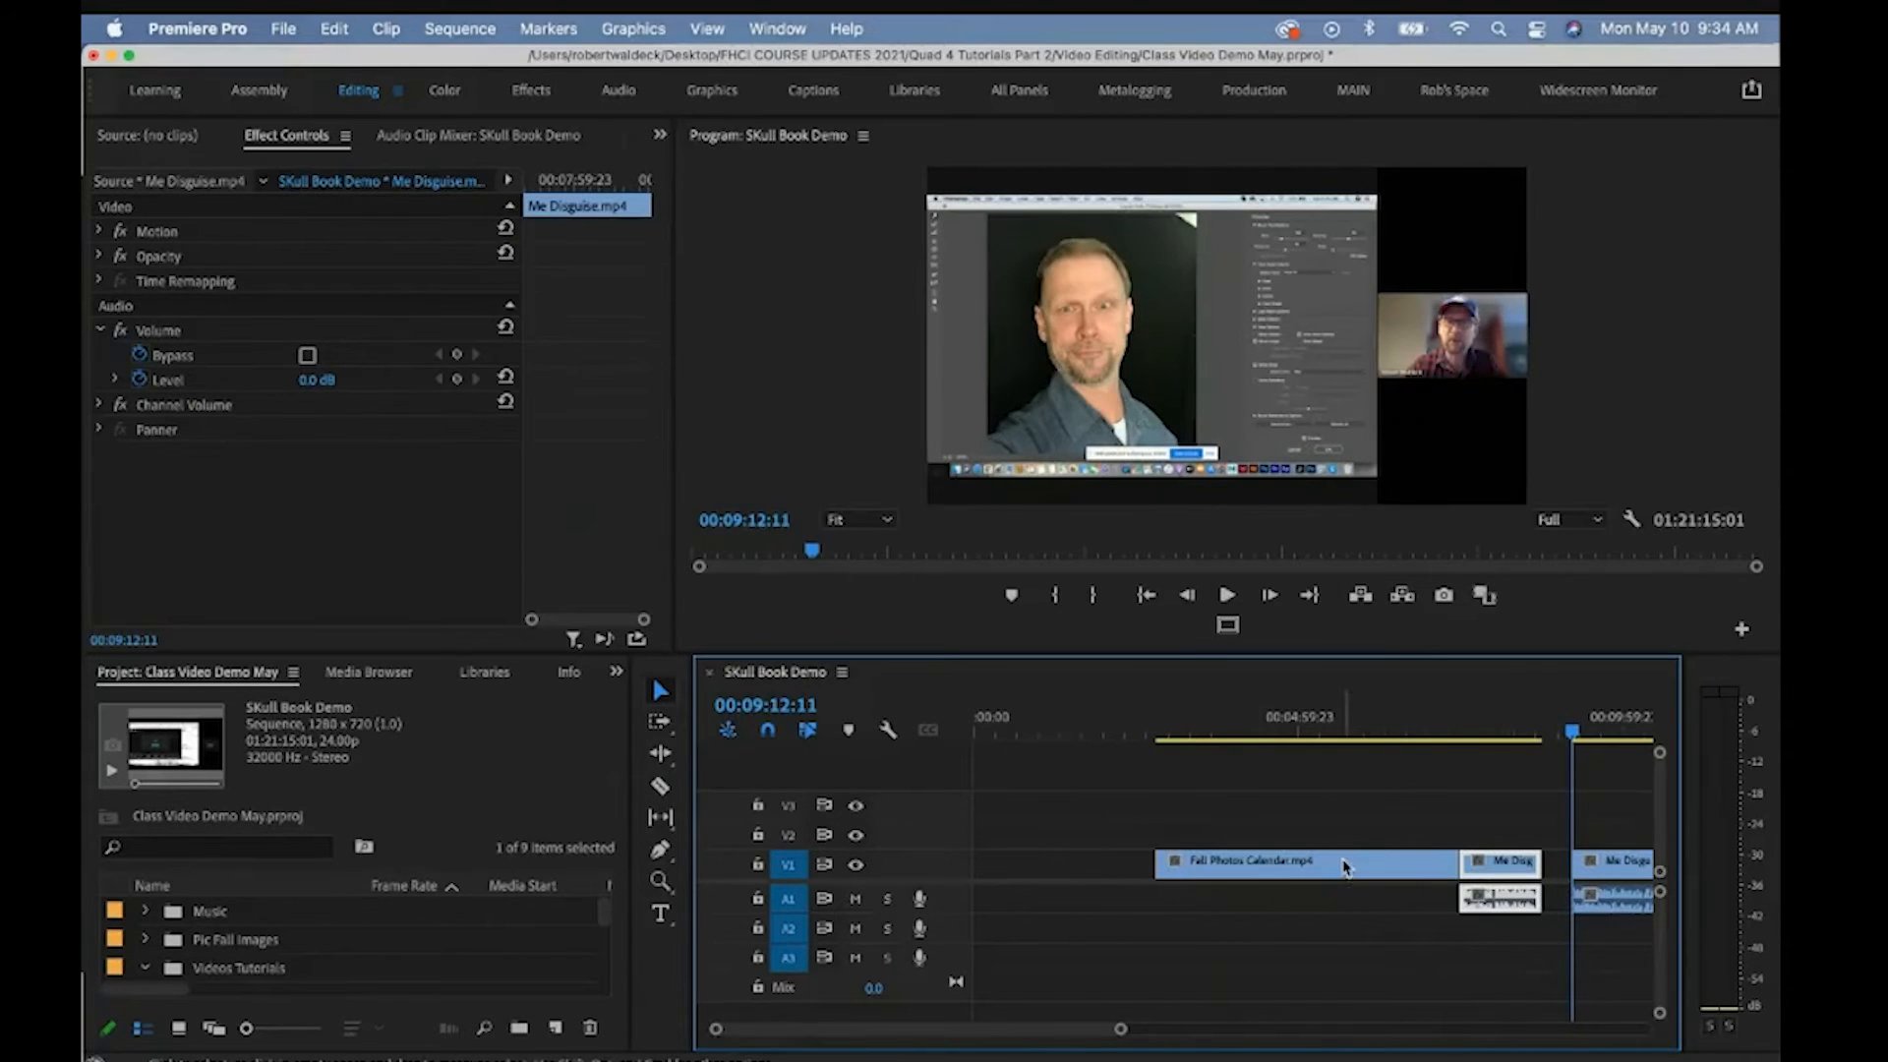
click(1483, 838)
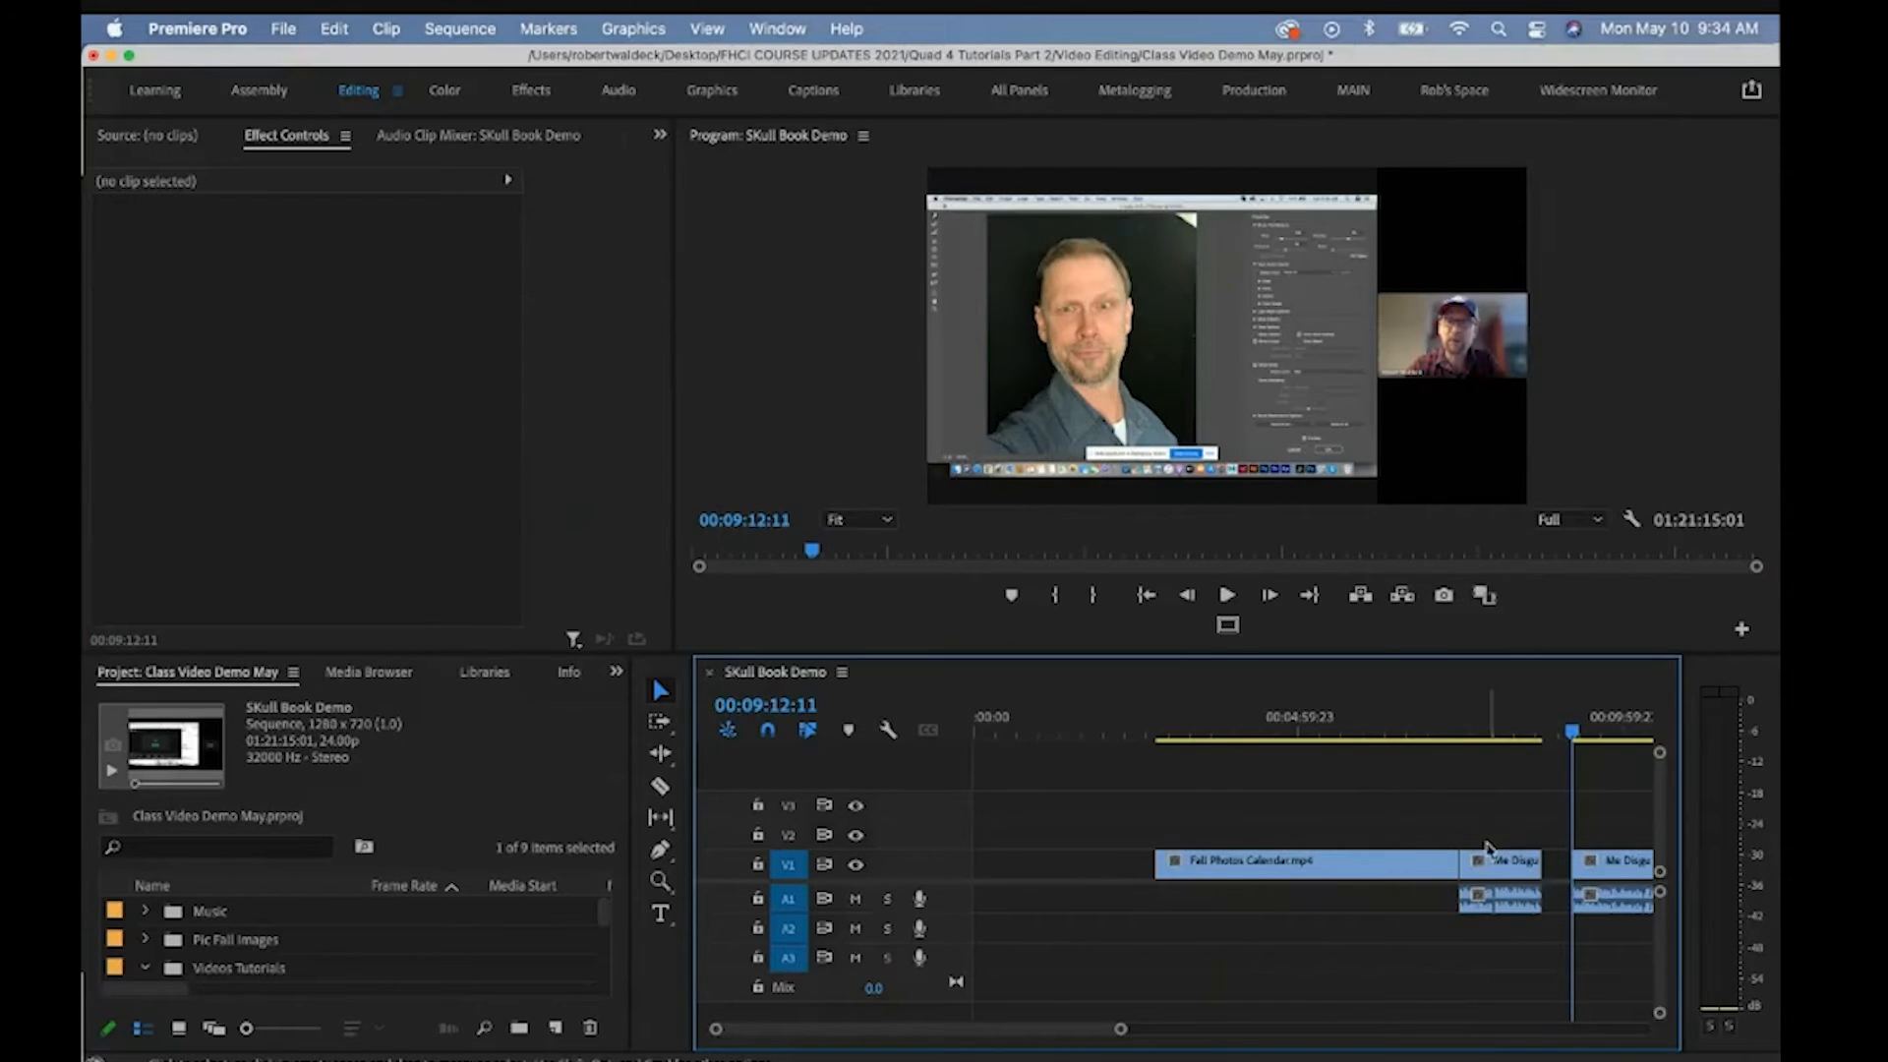
click(1489, 870)
key(Delete)
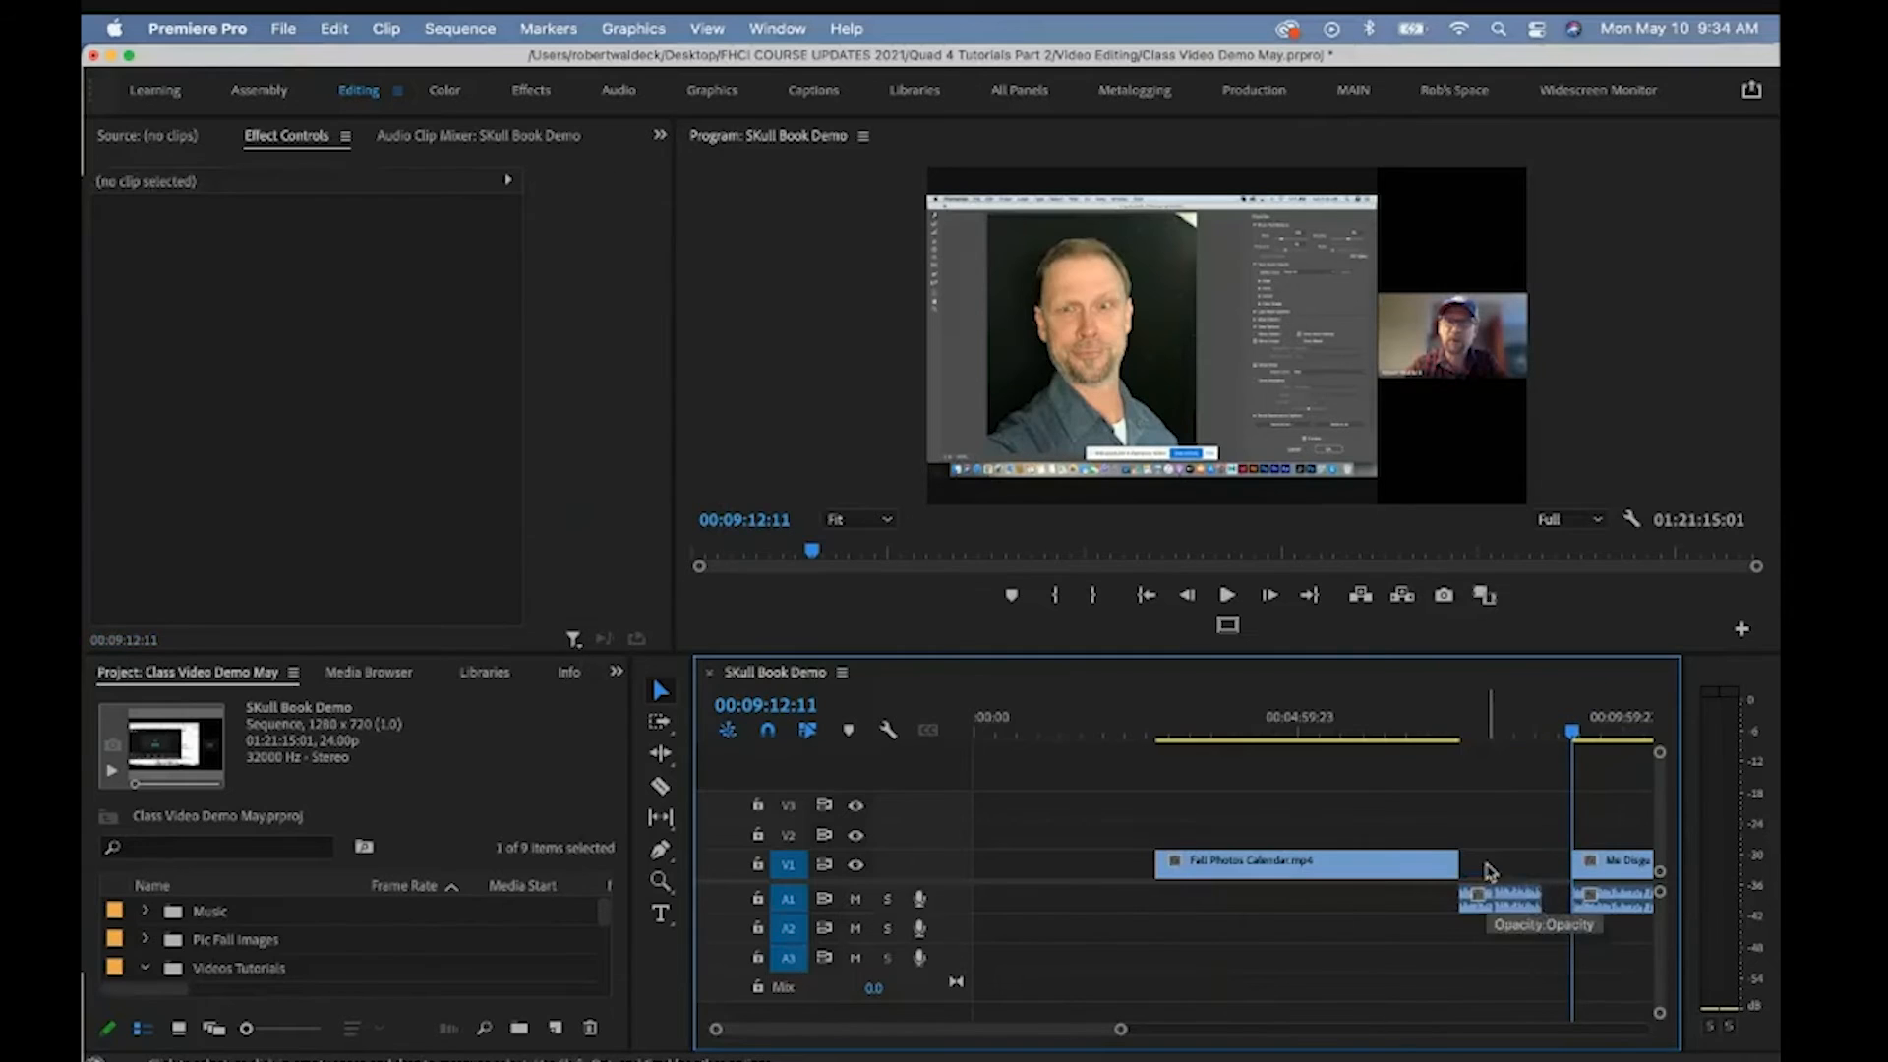
Move the leftover Me Disguise.mp4 audio segment on A1 beneath the beginning of the Fall Photos Calendar.mp4 video
click(1491, 897)
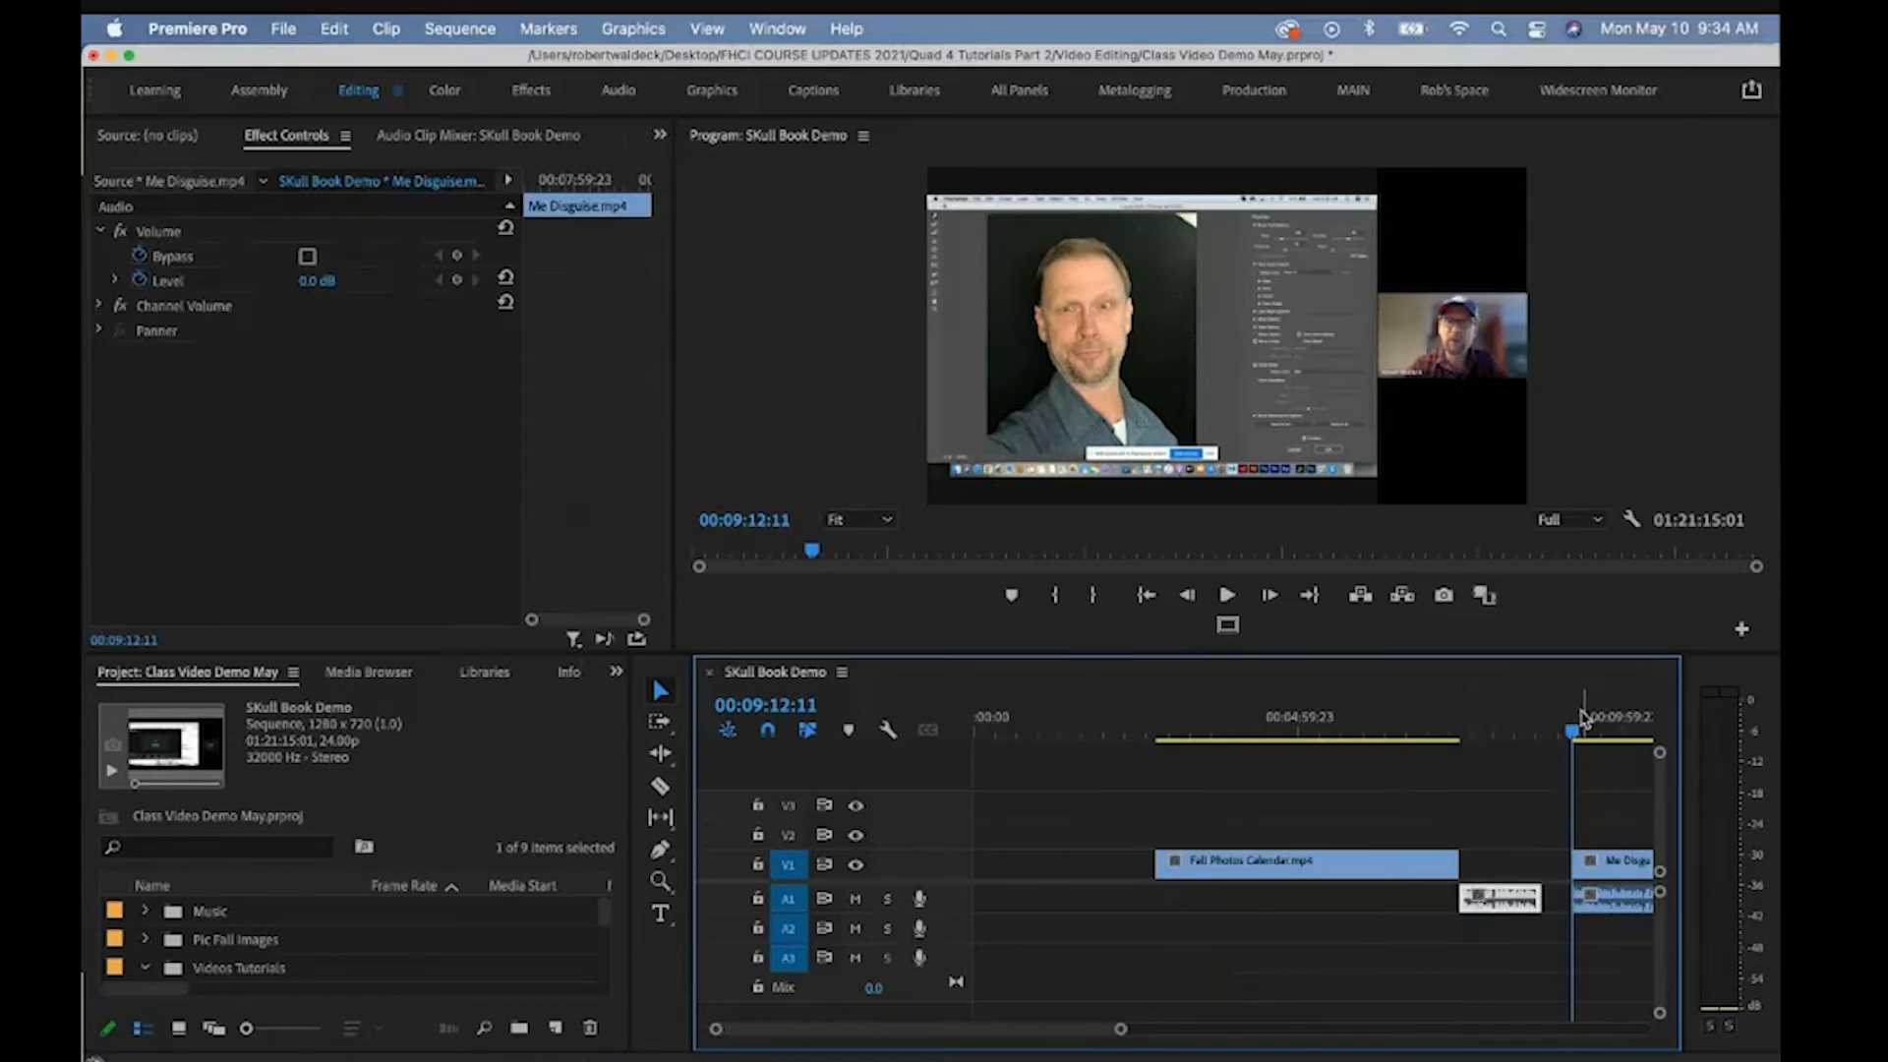
drag(1573, 732, 1407, 787)
drag(1491, 907, 1188, 906)
Shorten the remaining Me Disguise.mp4 clip to start at 00:13:33:07 and end at a cut at 00:21:09:03, deleting what follows
key(minus)
click(1243, 741)
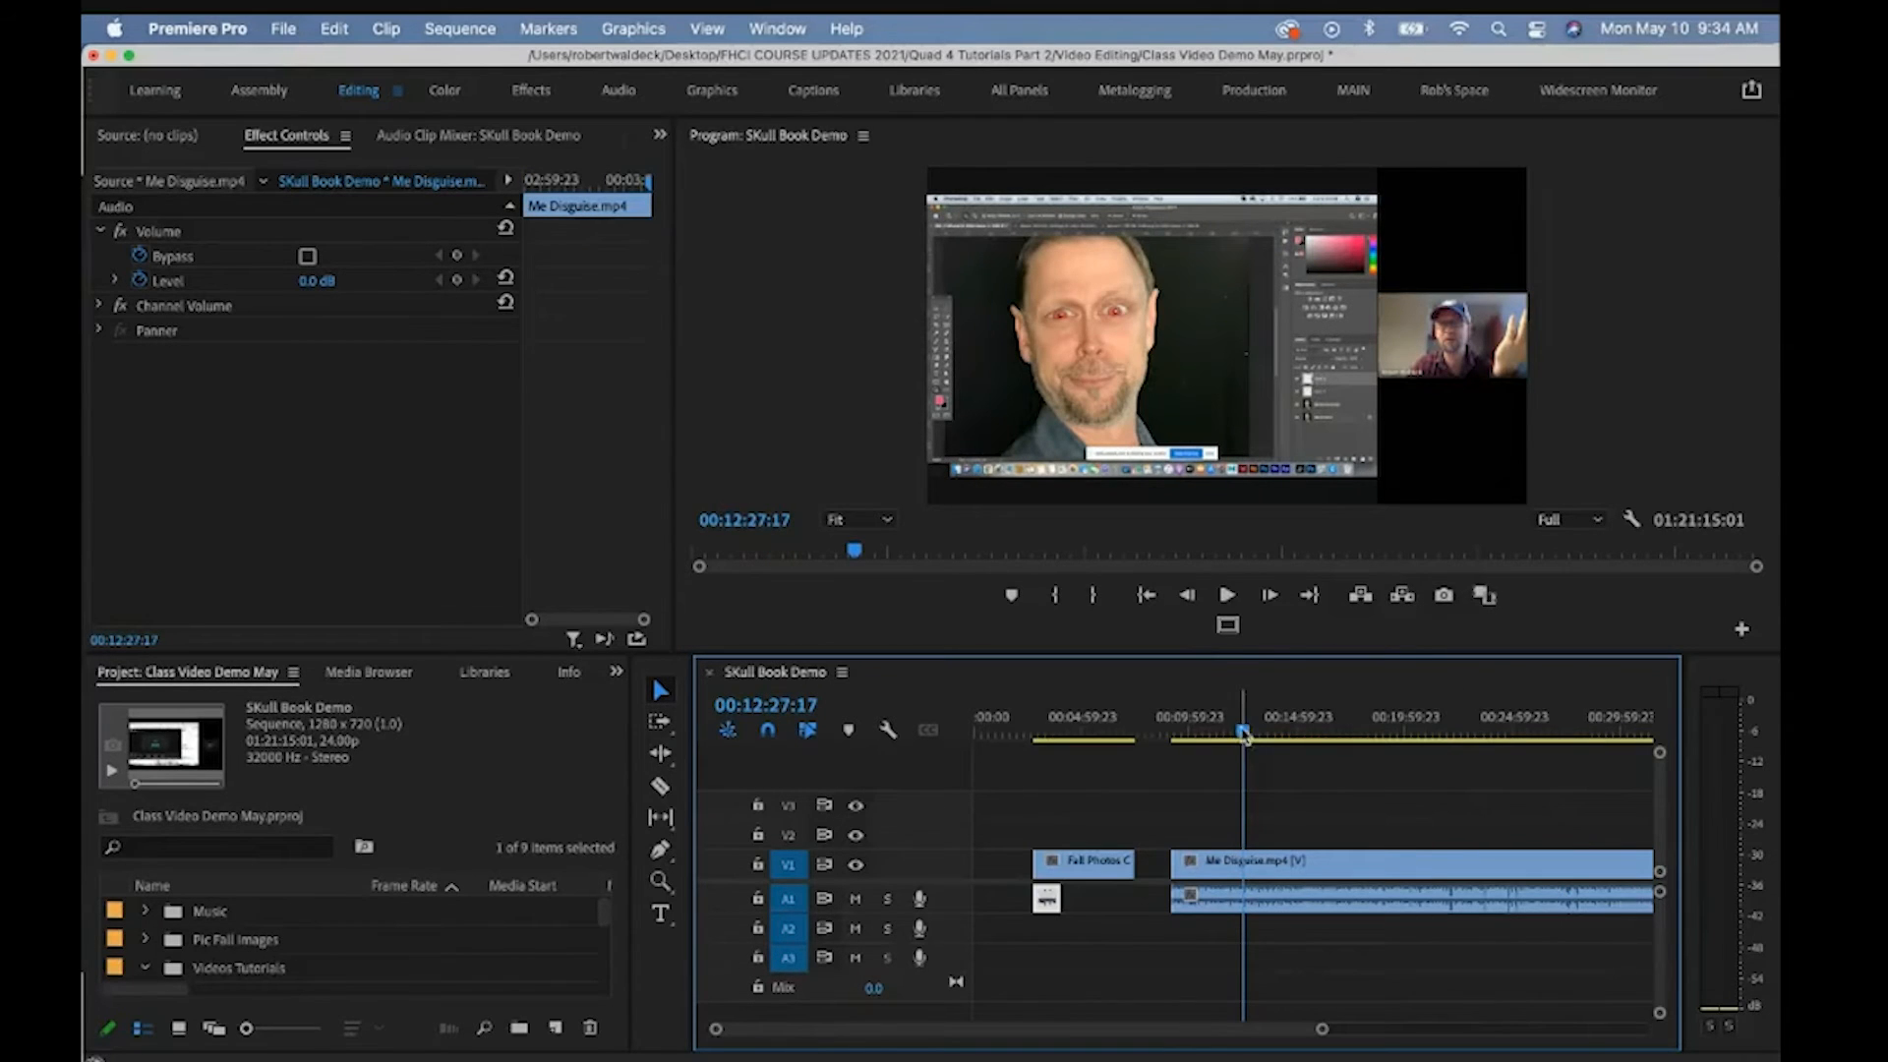
drag(1267, 733, 1431, 758)
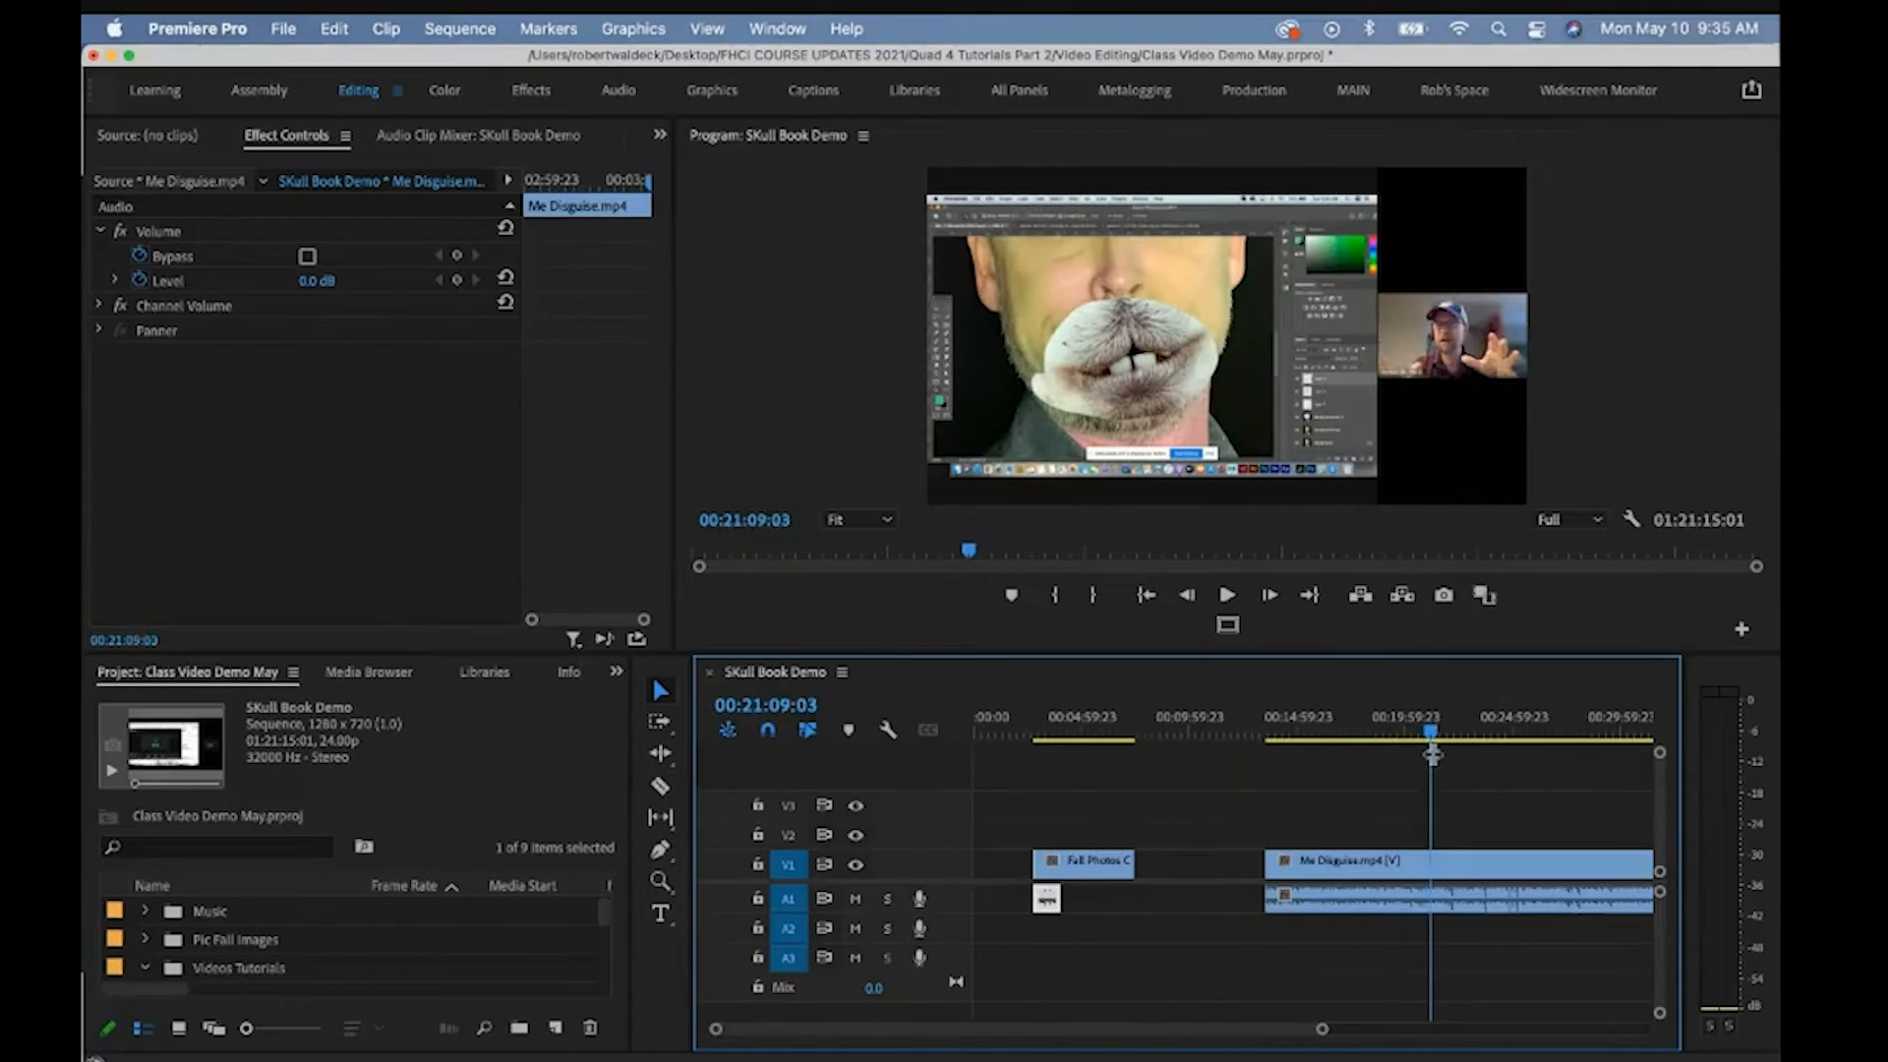
key(c)
click(1432, 864)
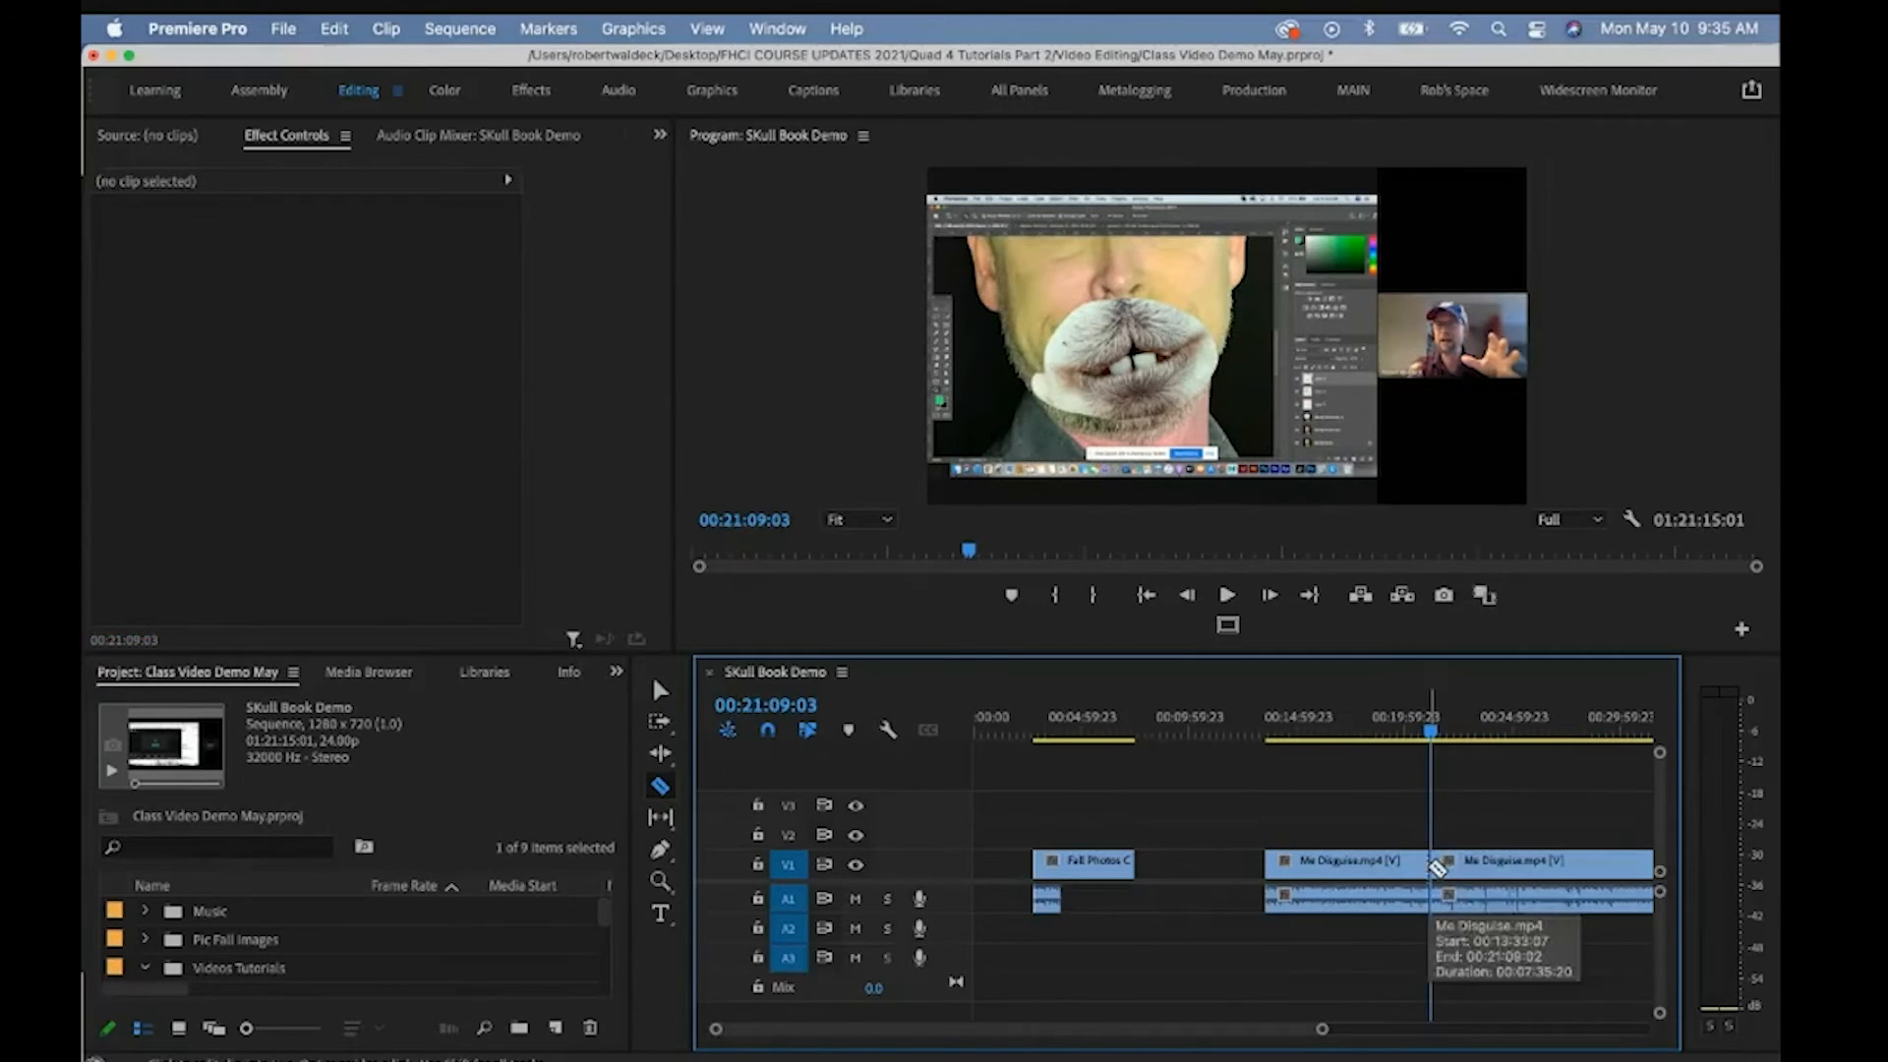
key(v)
click(1463, 876)
key(Delete)
Delete only the audio of the shortened Me Disguise.mp4 clip and scrub through its remaining video
click(1356, 732)
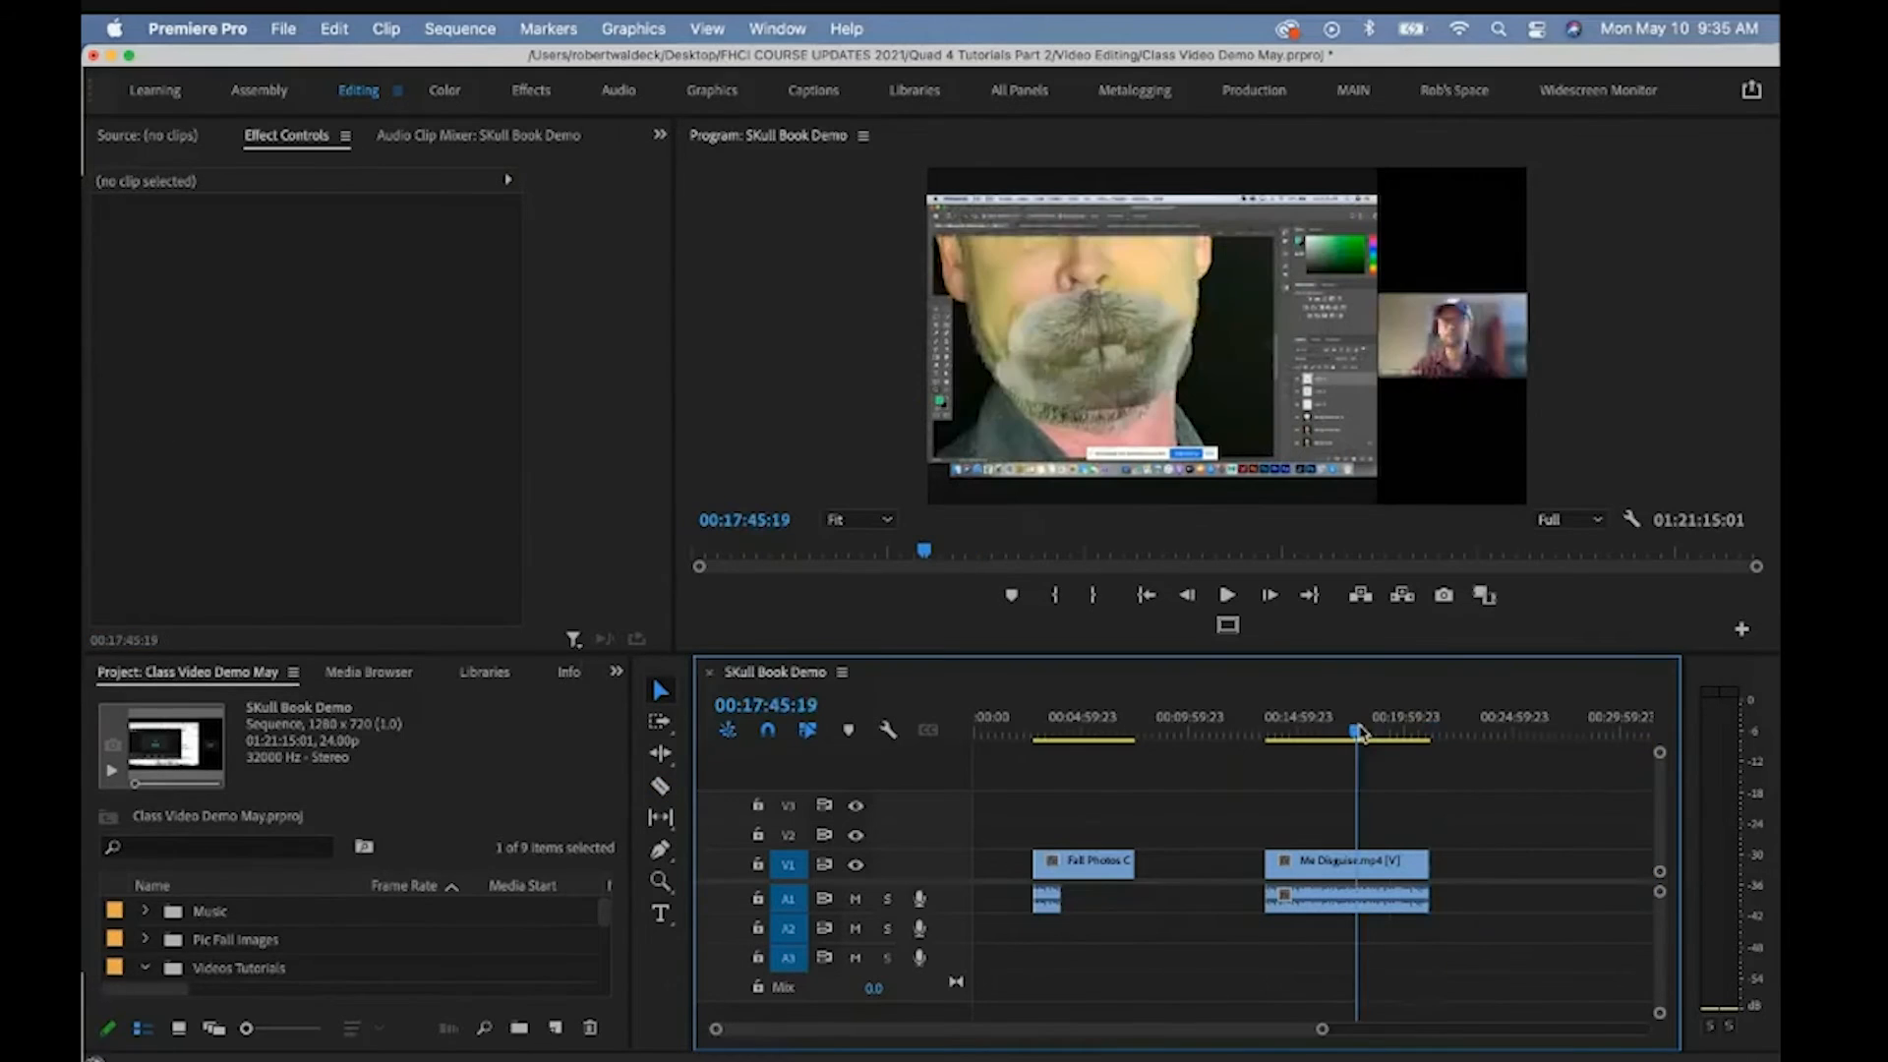
click(1343, 903)
key(Delete)
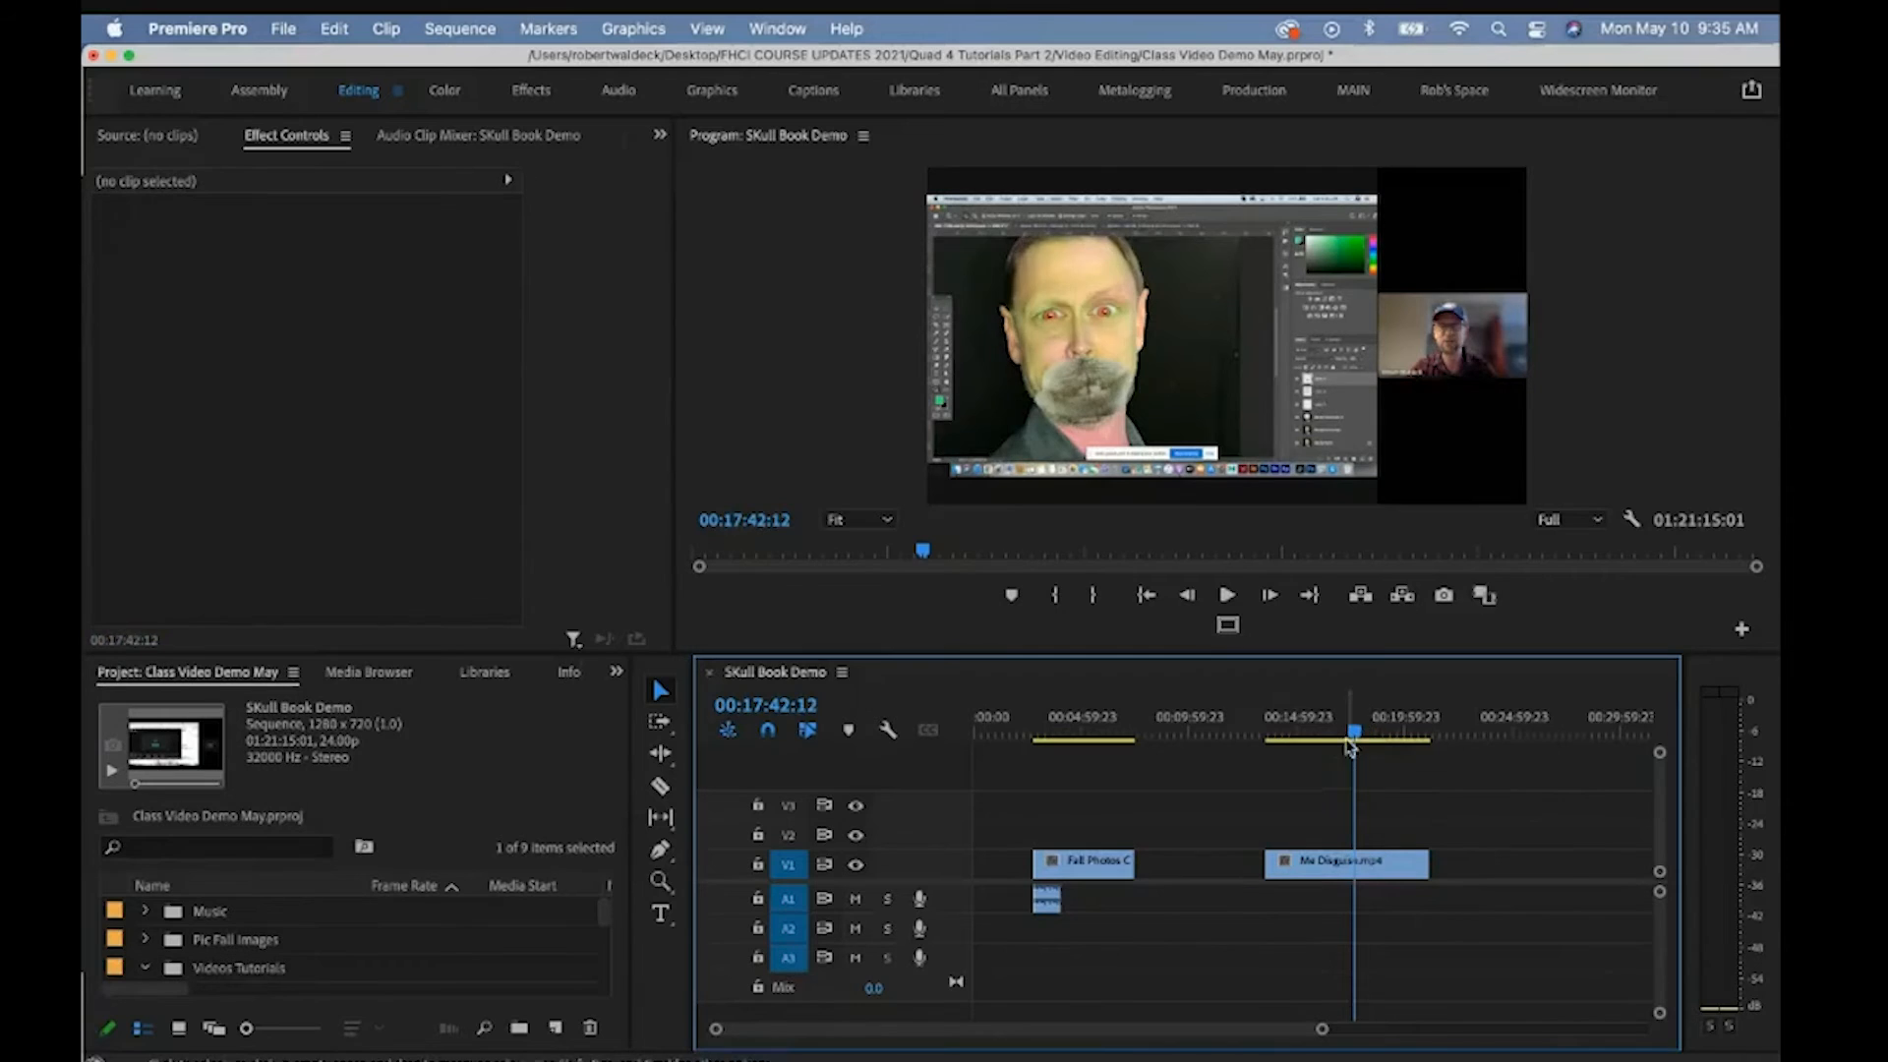
drag(1356, 723, 1294, 724)
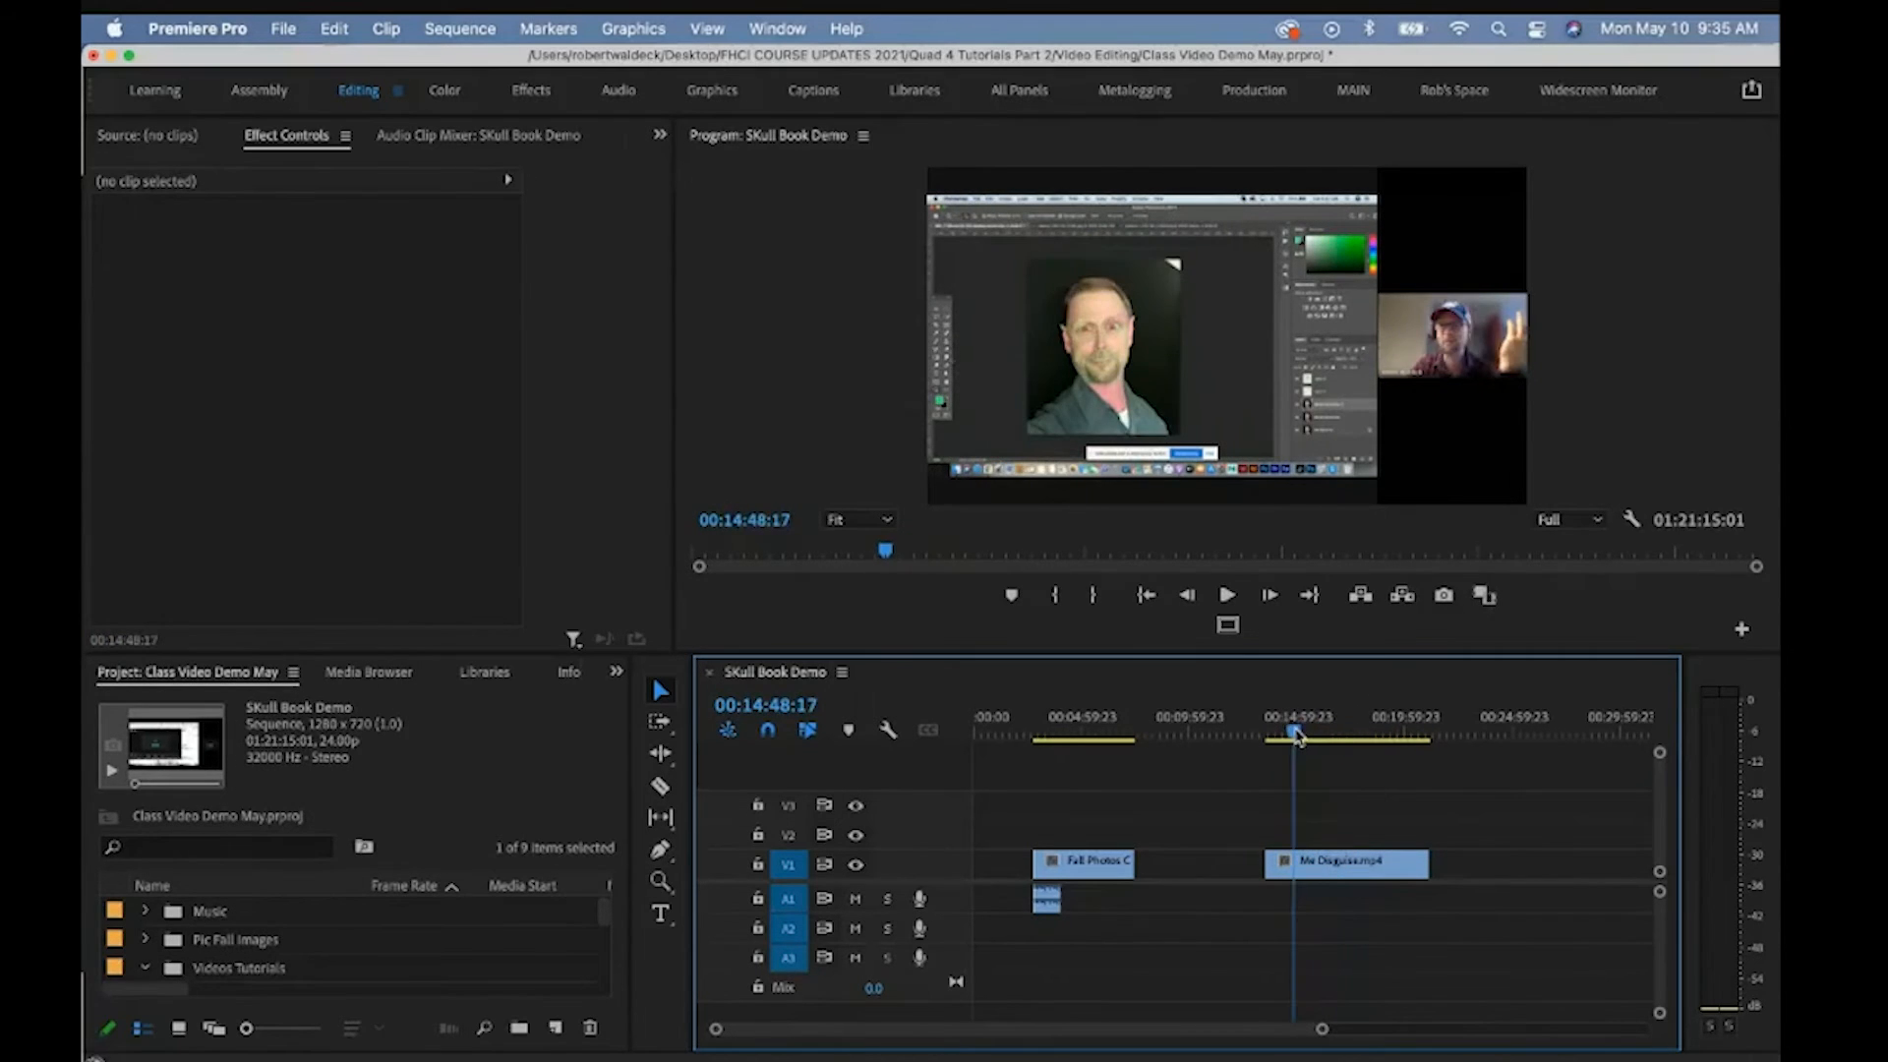
Set the speed of the Me Disguise.mp4 clip on V1 to 600%, leaving Reverse Speed off
click(1330, 871)
right_click(1329, 875)
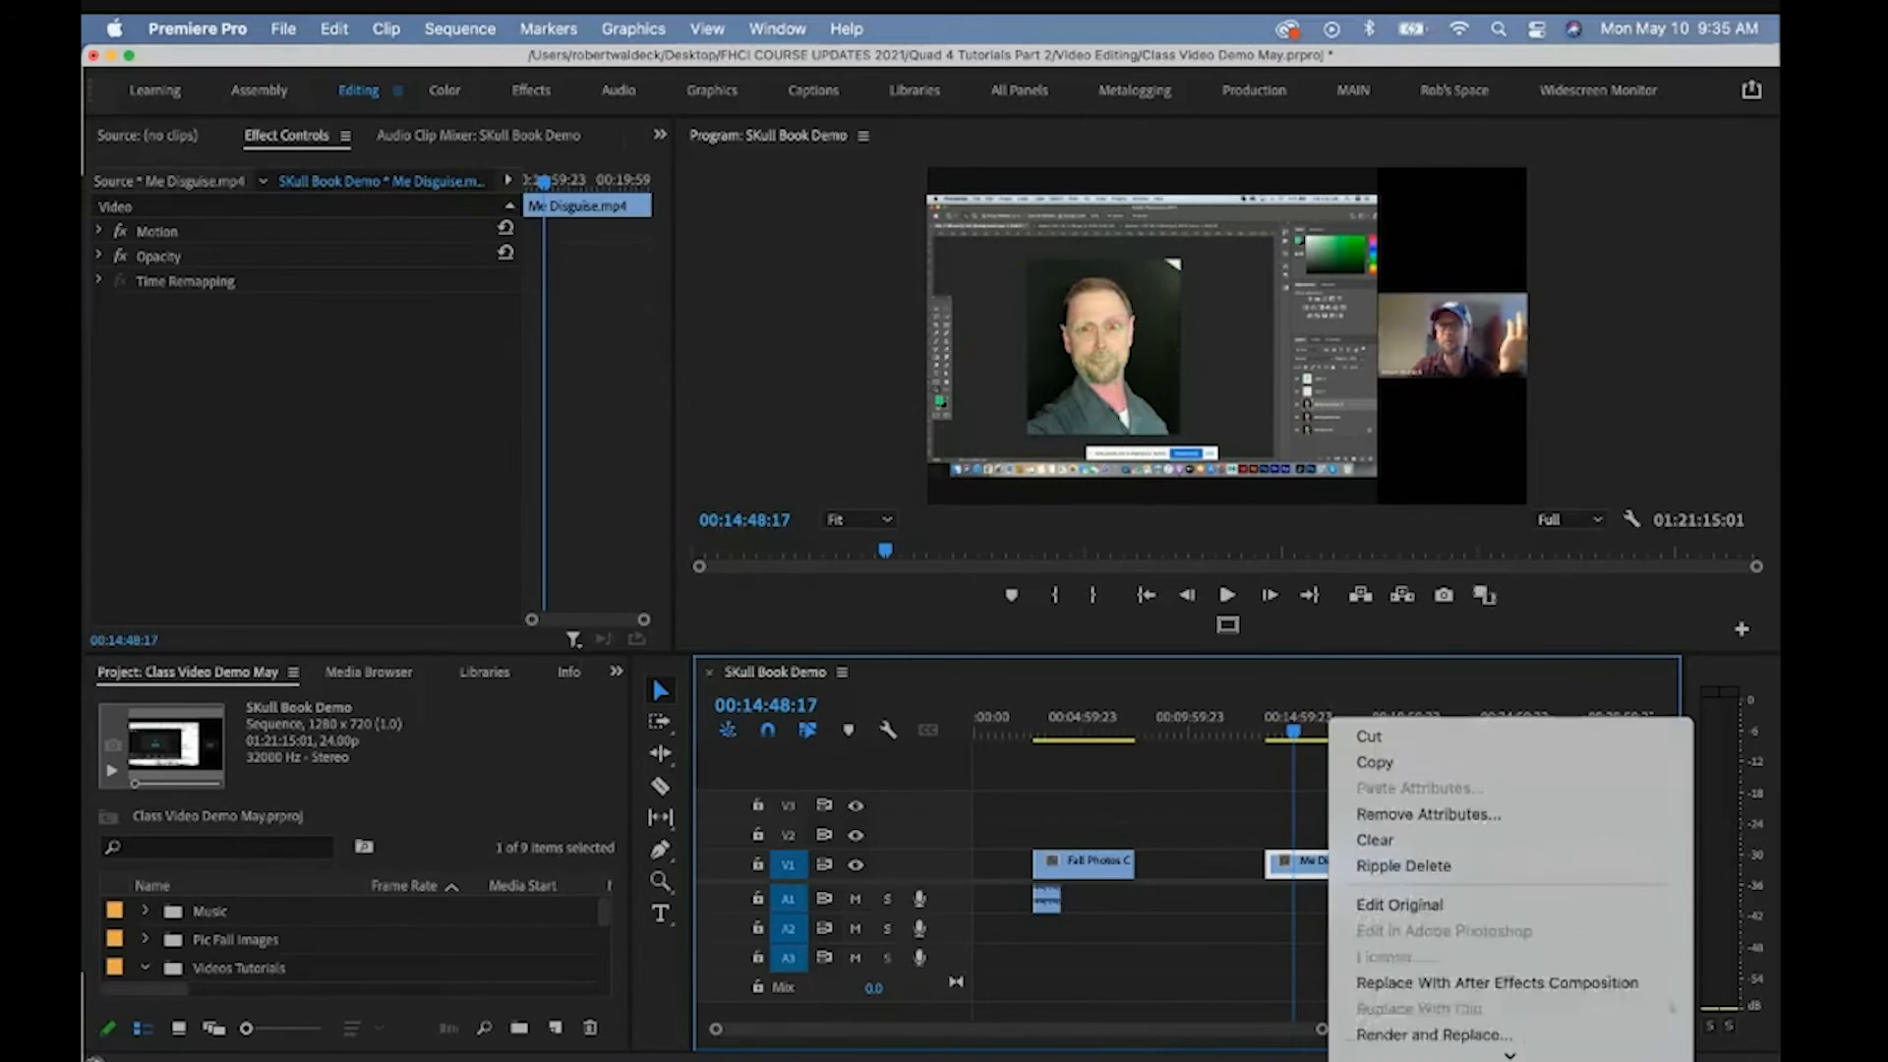
scroll(1431, 705, down, 2)
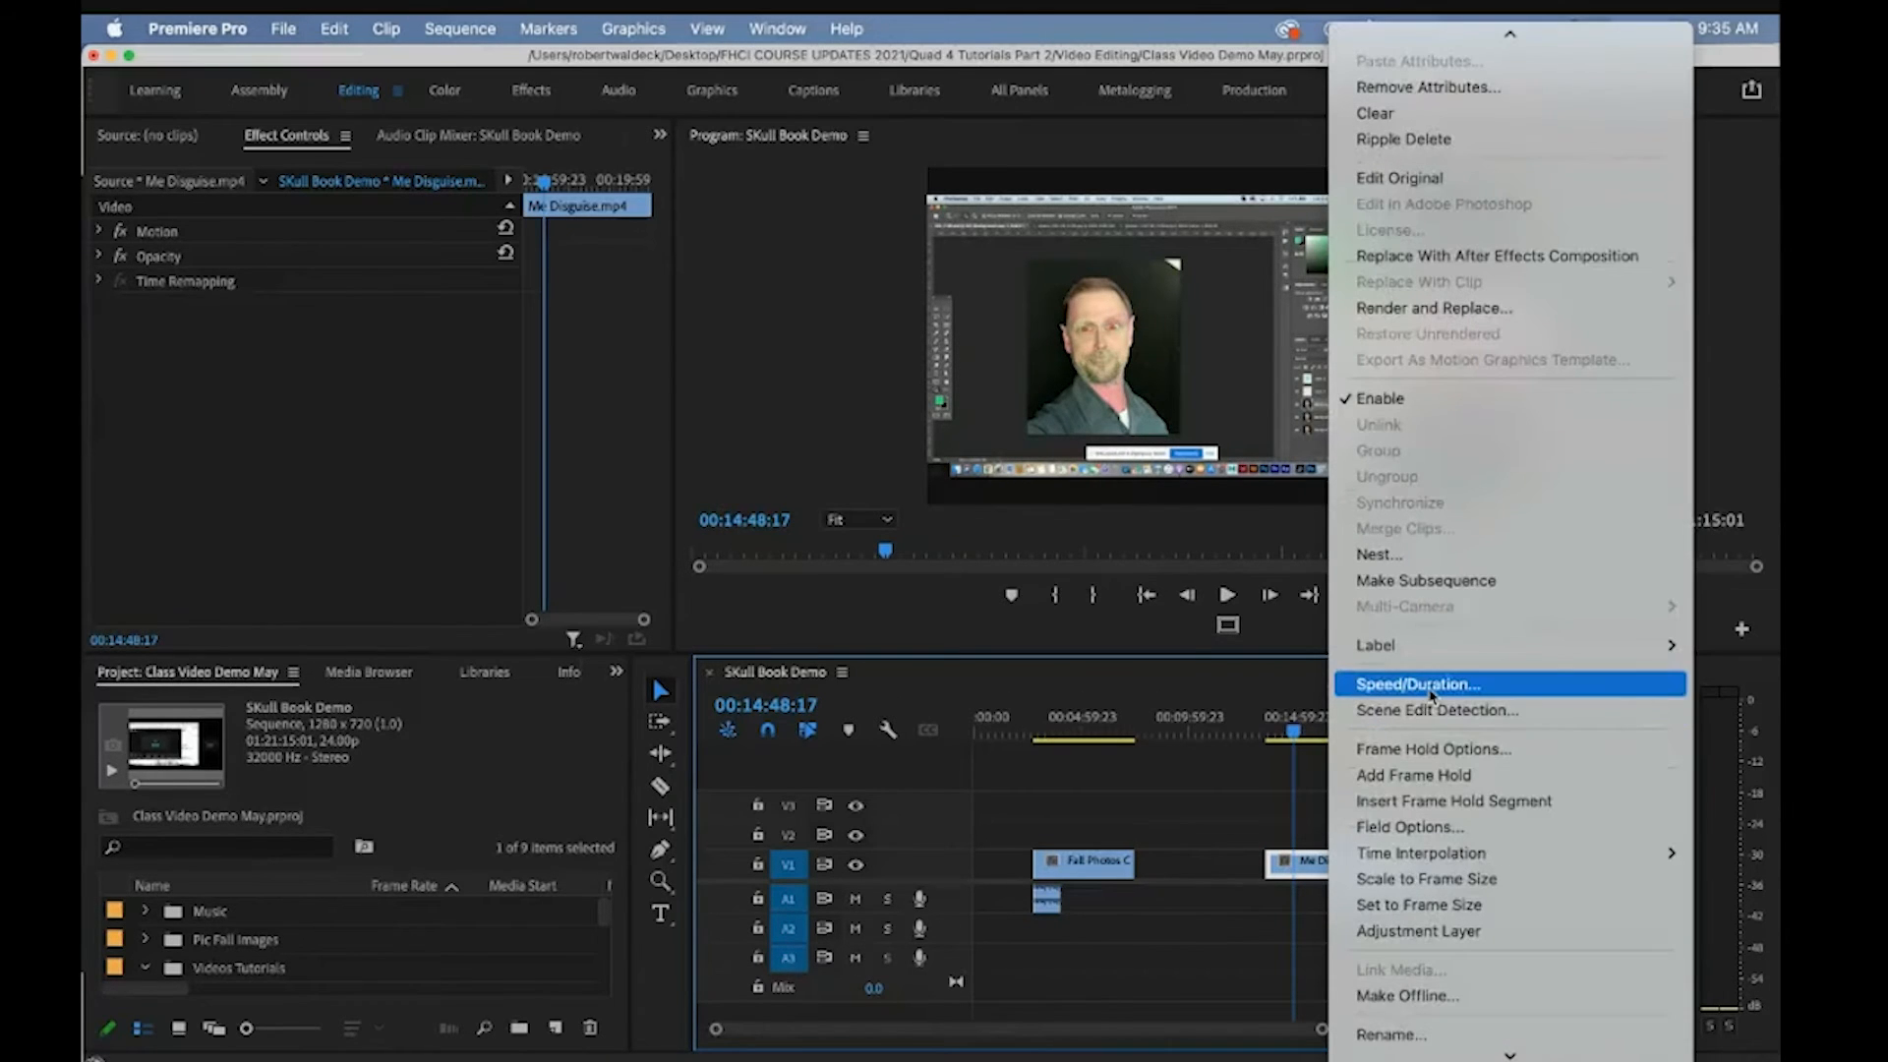
click(1432, 686)
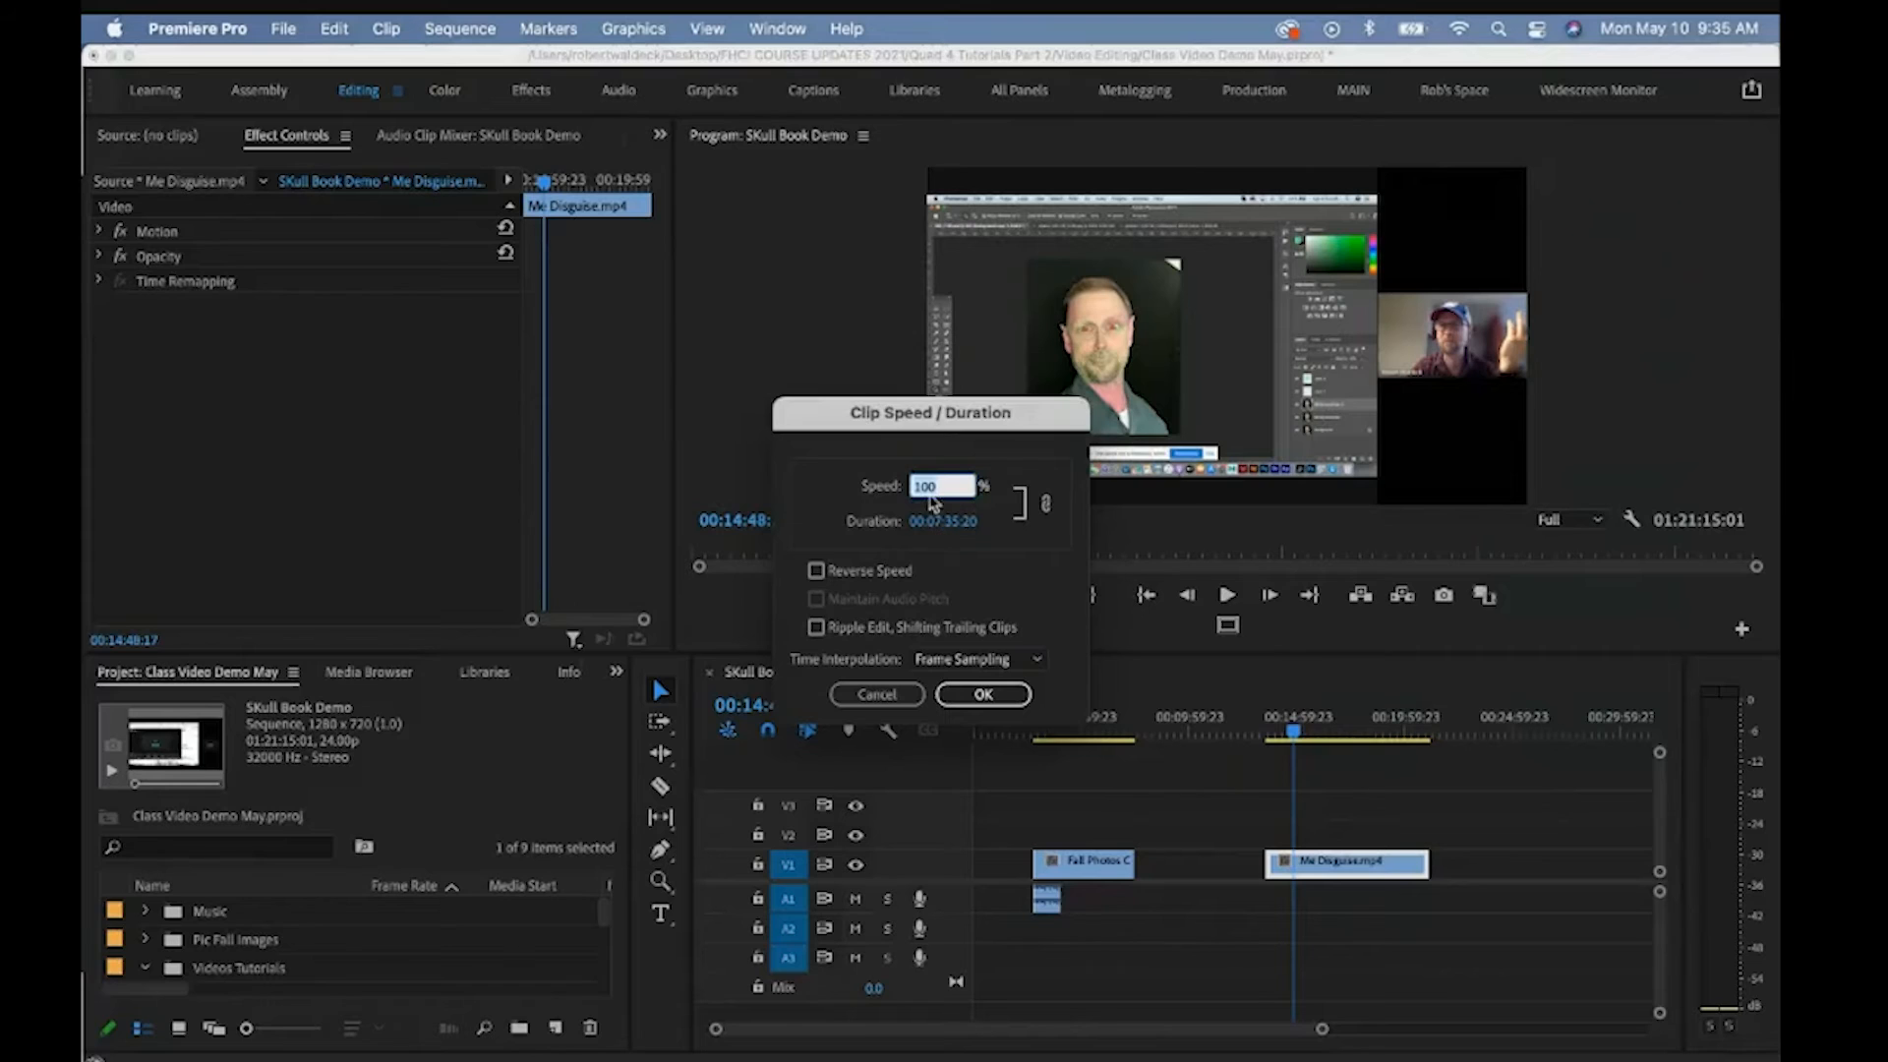
click(817, 572)
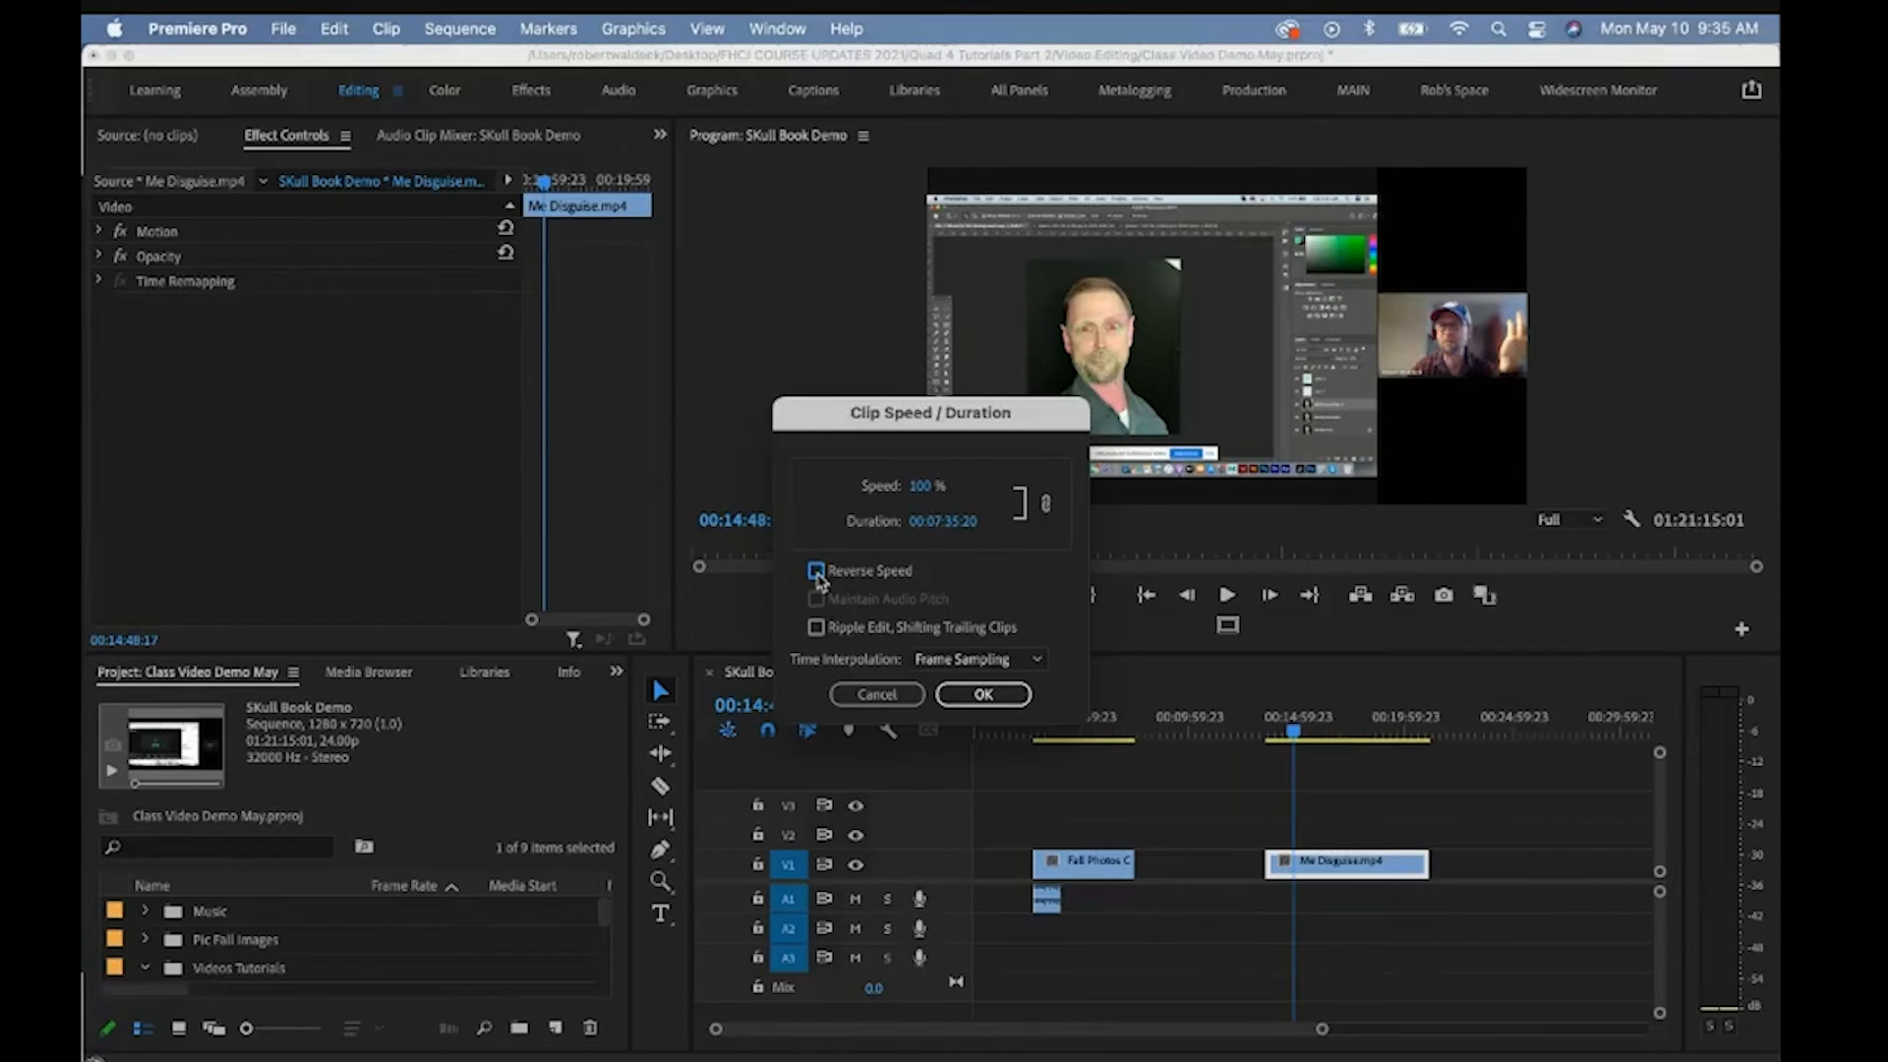
click(922, 487)
text(600)
key(Return)
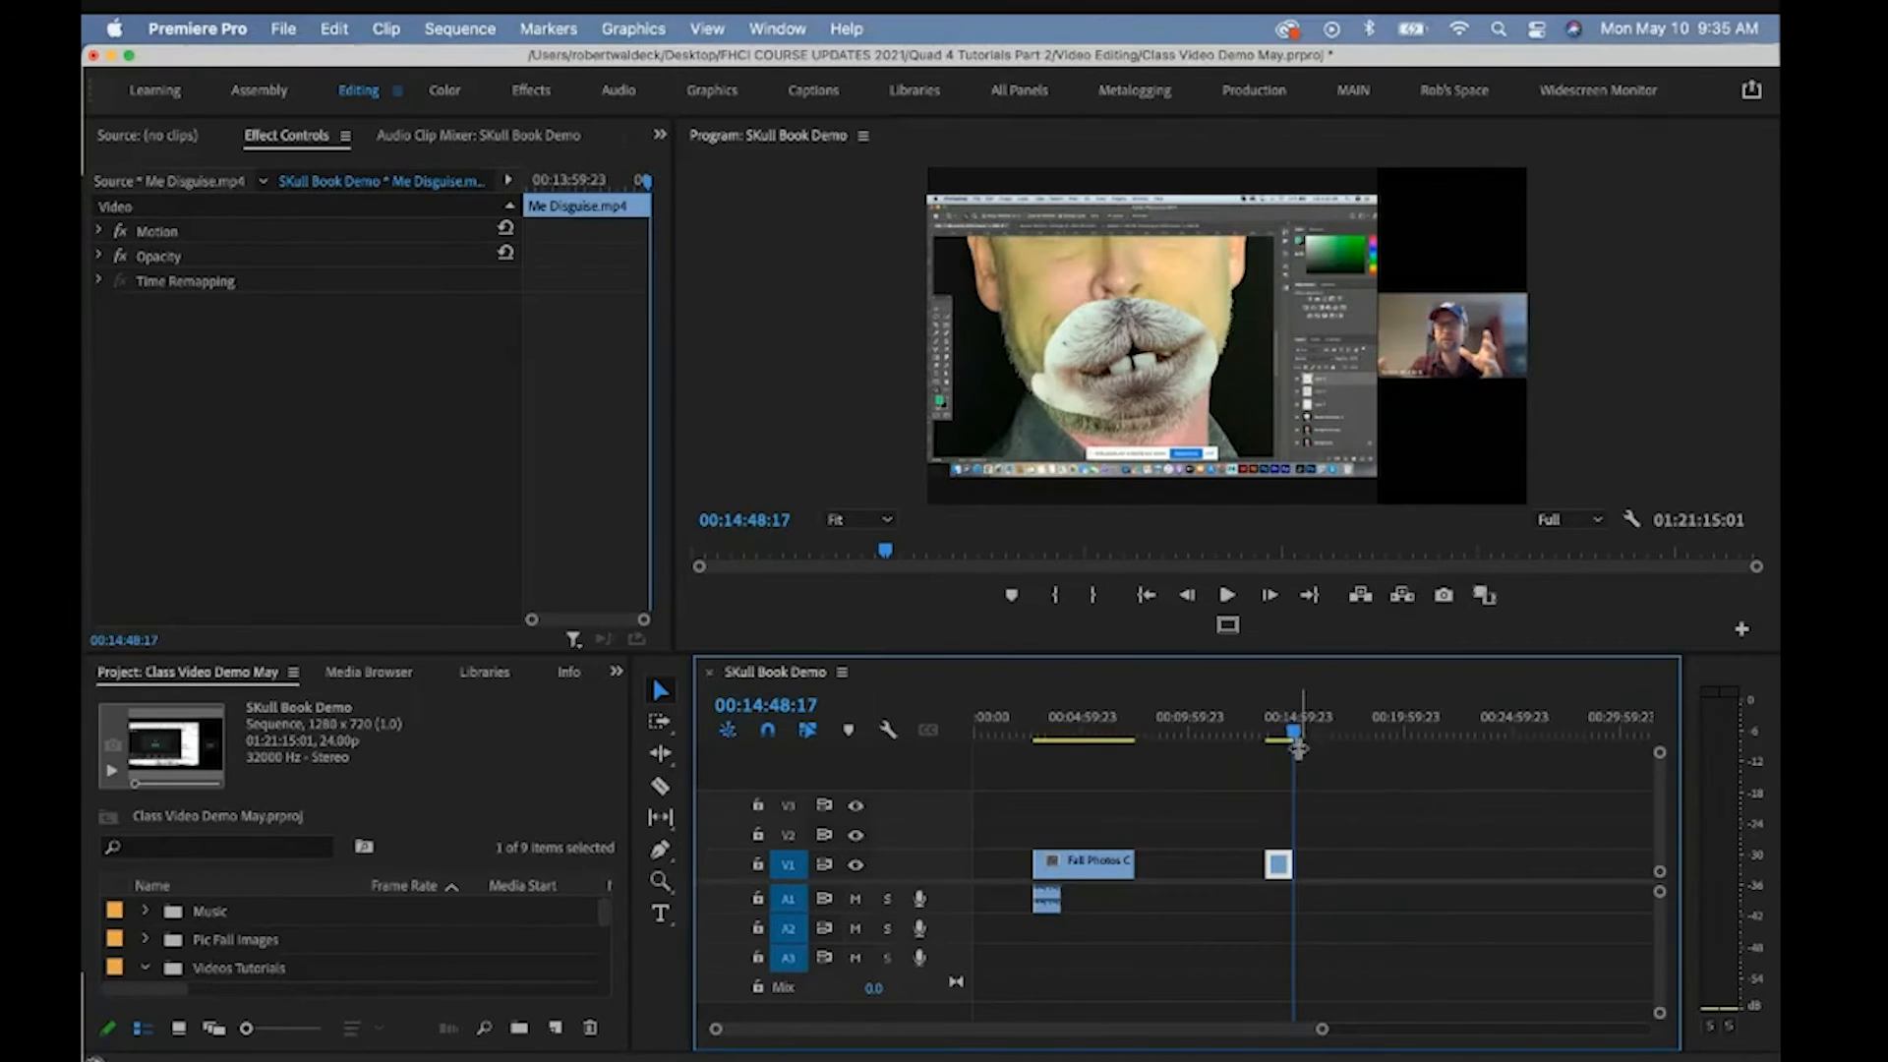
Set the speed of the Me Disguise.mp4 clip to 1500%
drag(1296, 737, 1273, 734)
key(z)
click(1281, 846)
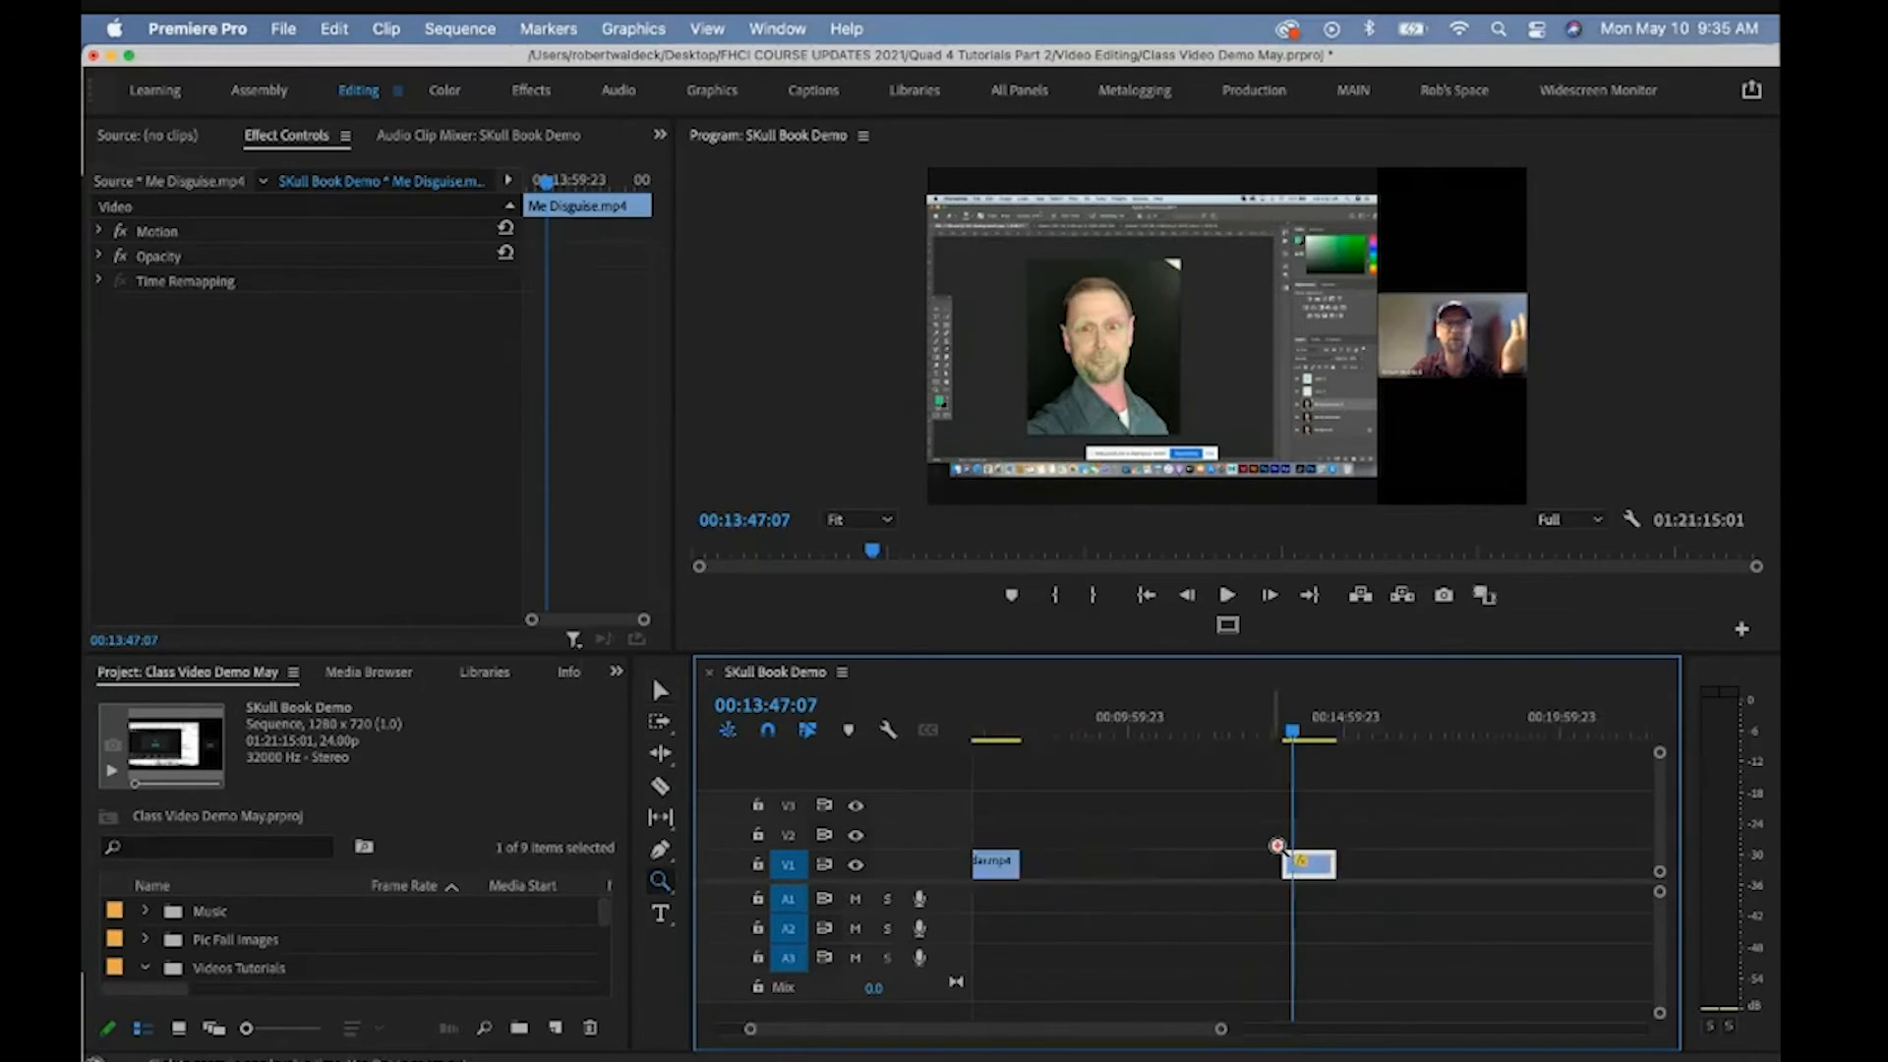
click(1316, 843)
click(1316, 843)
key(v)
right_click(1288, 861)
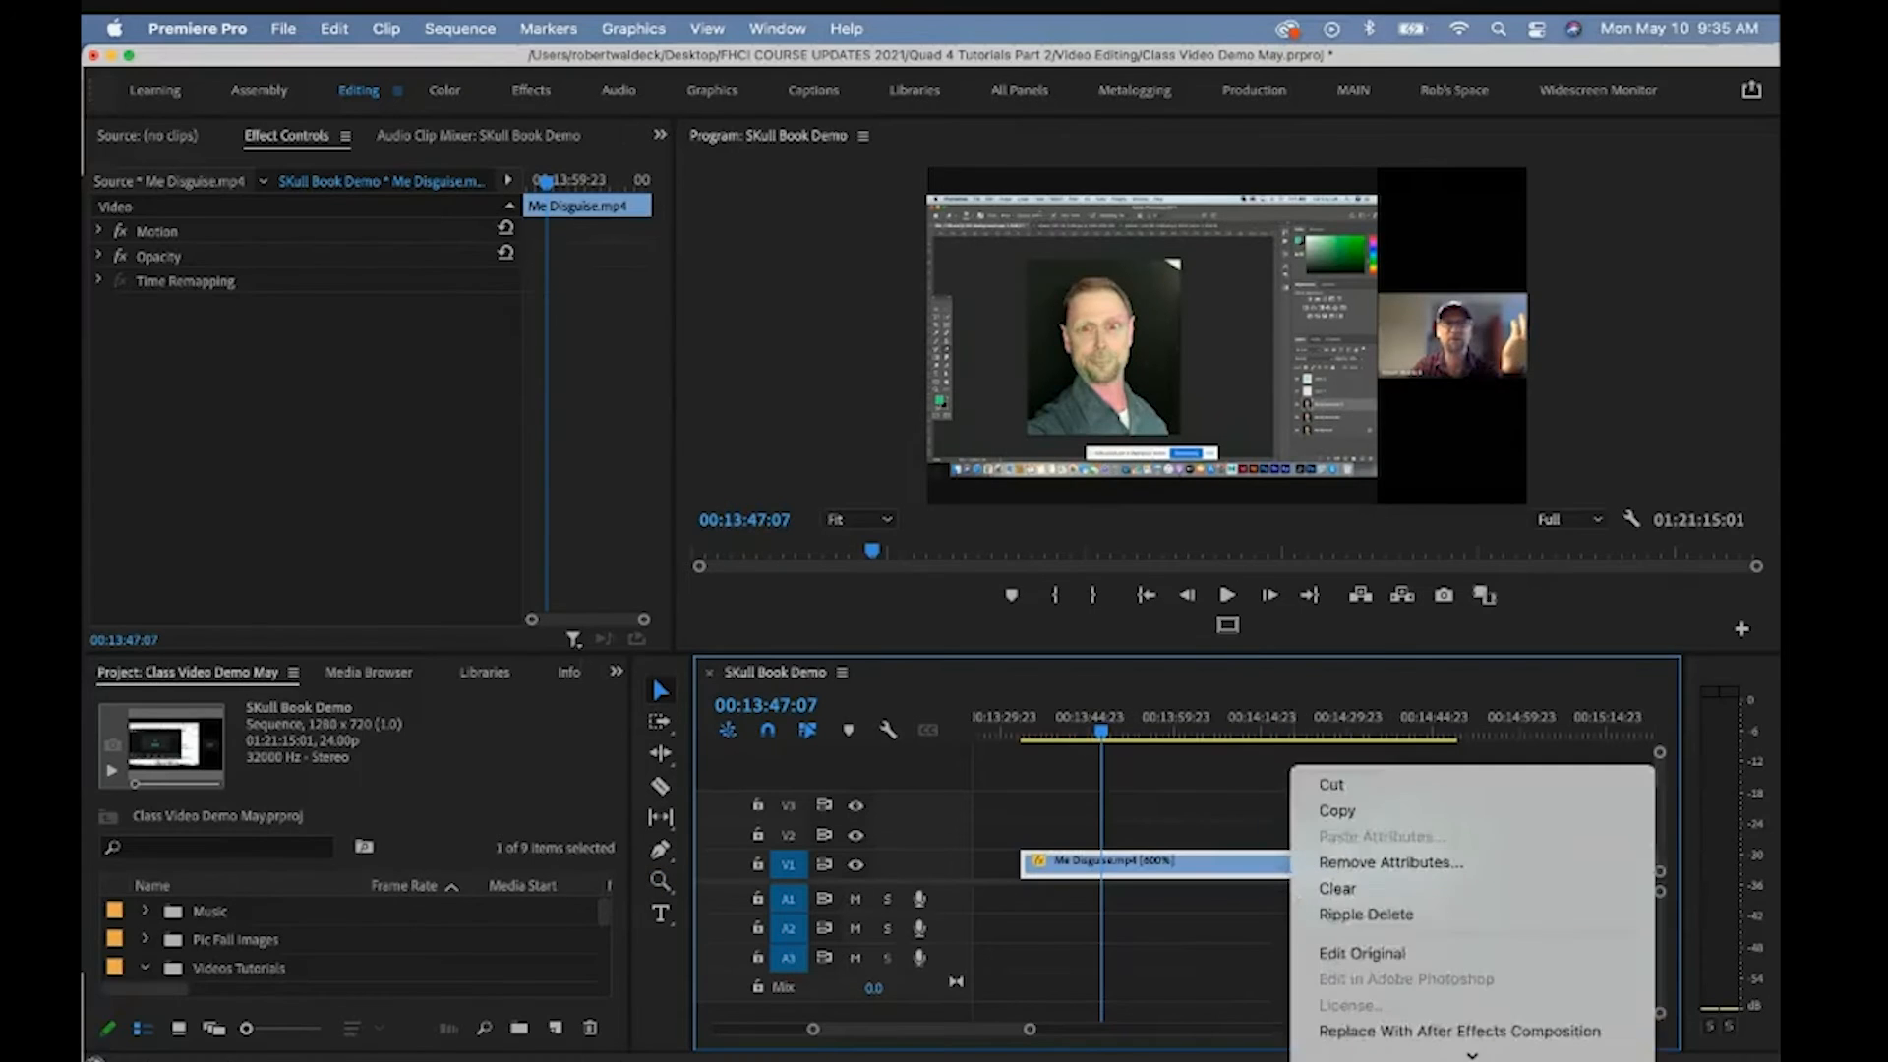
click(1355, 718)
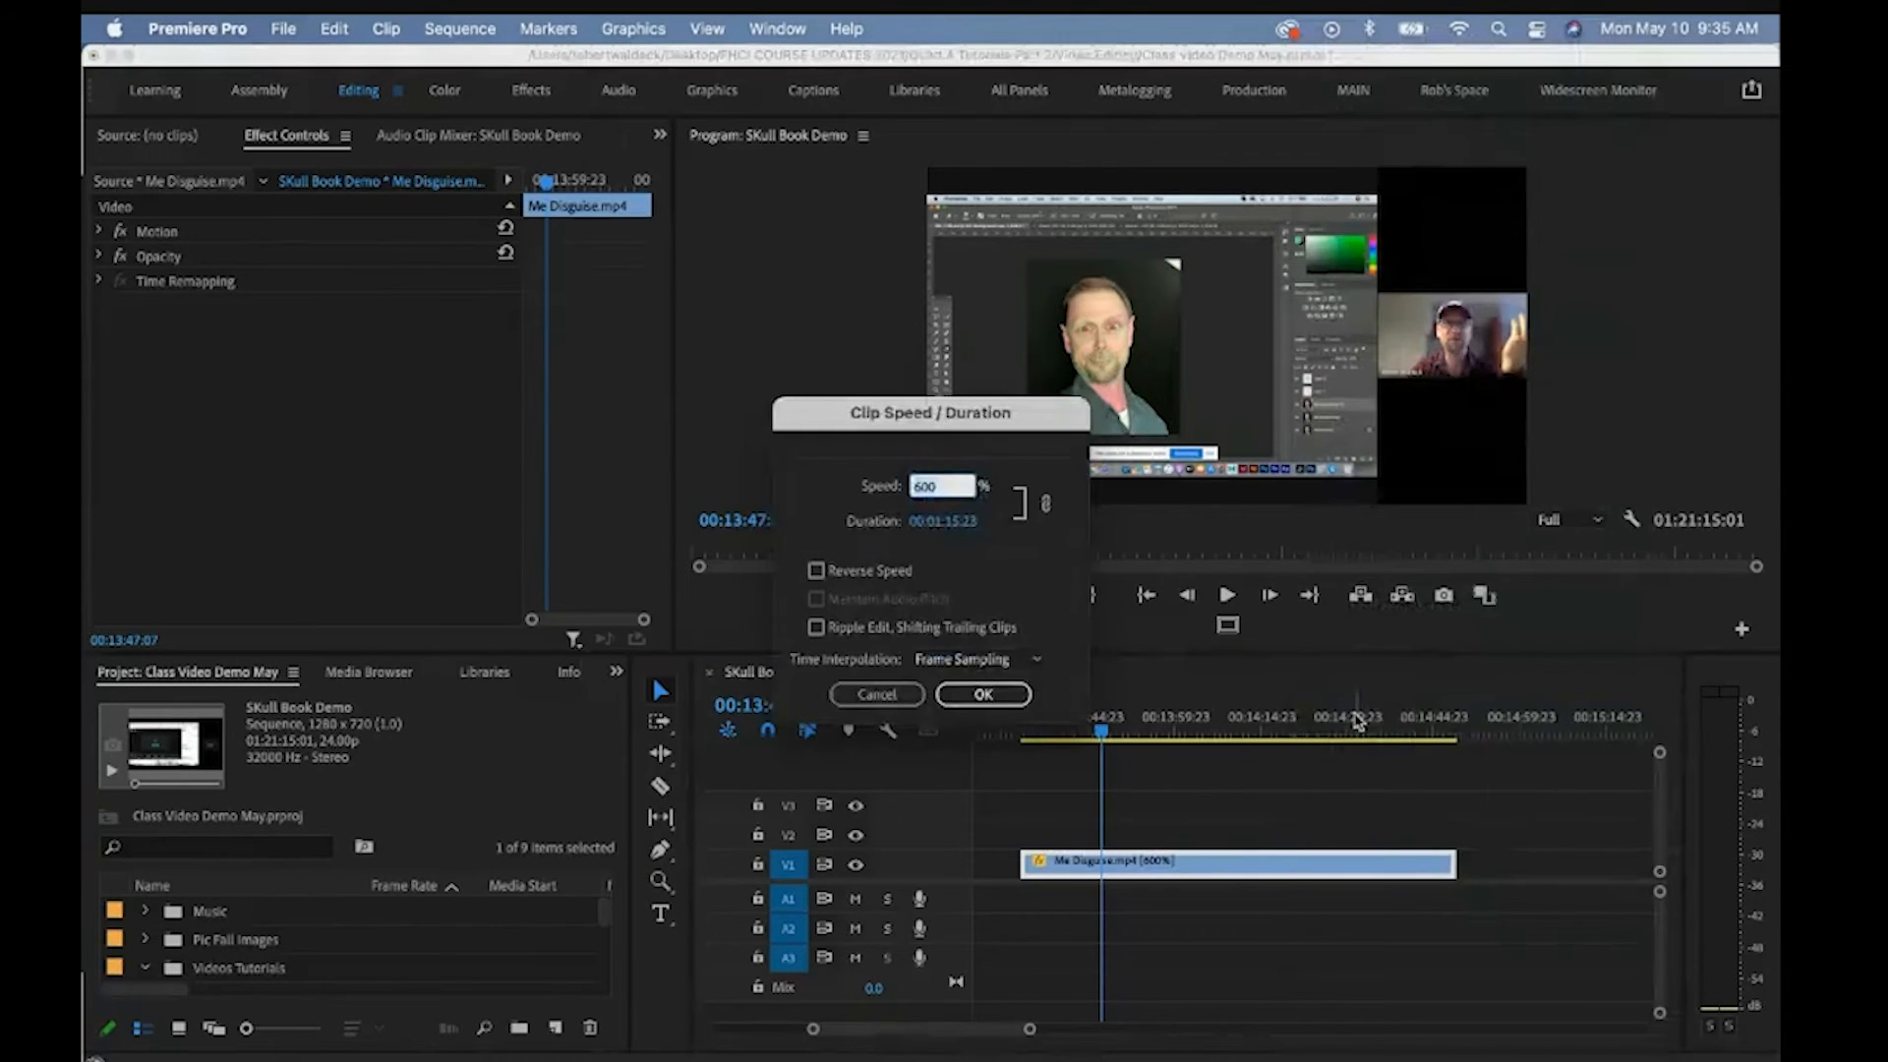
text(2500)
key(BackSpace)
key(BackSpace)
key(Return)
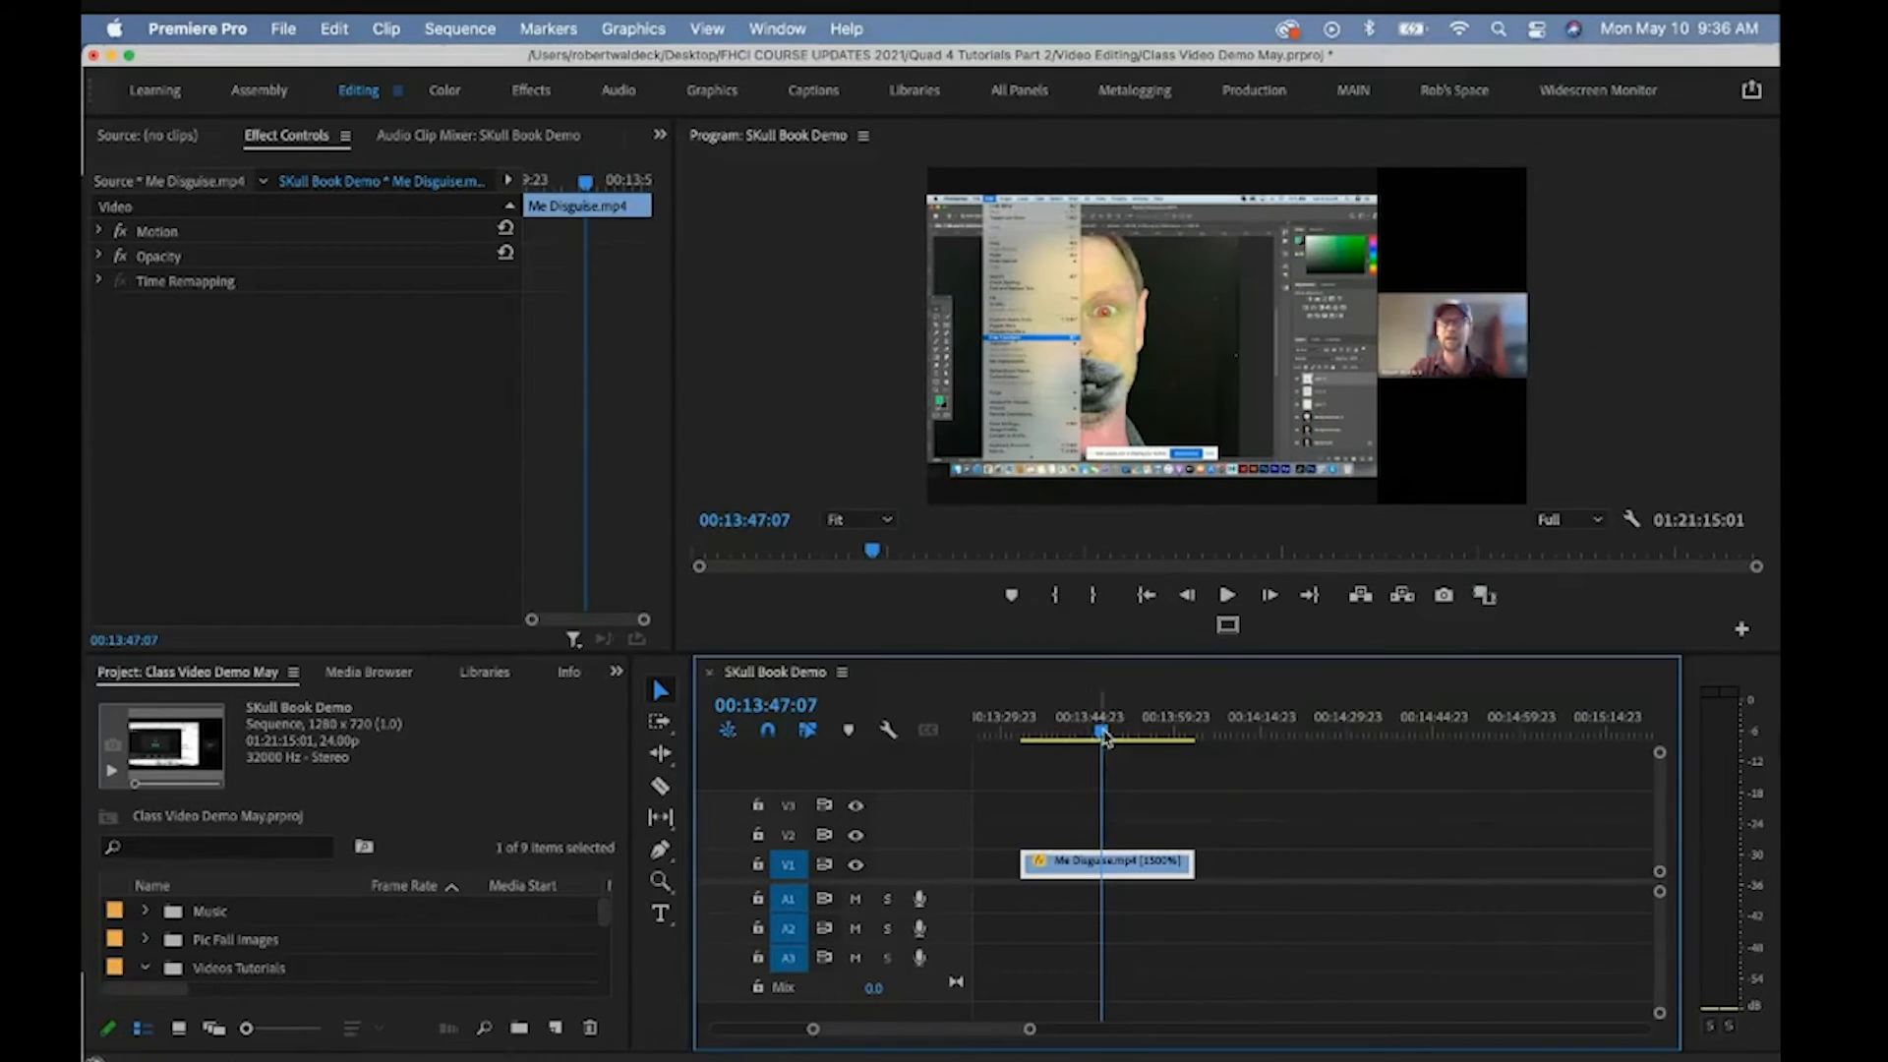
Move the sped-up Me Disguise.mp4 clip directly against the end of Fall Photos Calendar.mp4 on V1
drag(1102, 735, 1050, 737)
key(minus)
key(minus)
key(minus)
drag(1315, 865, 1094, 866)
Ripple delete the empty gap before Fall Photos Calendar.mp4 so the clips start at the beginning of the sequence
key(Home)
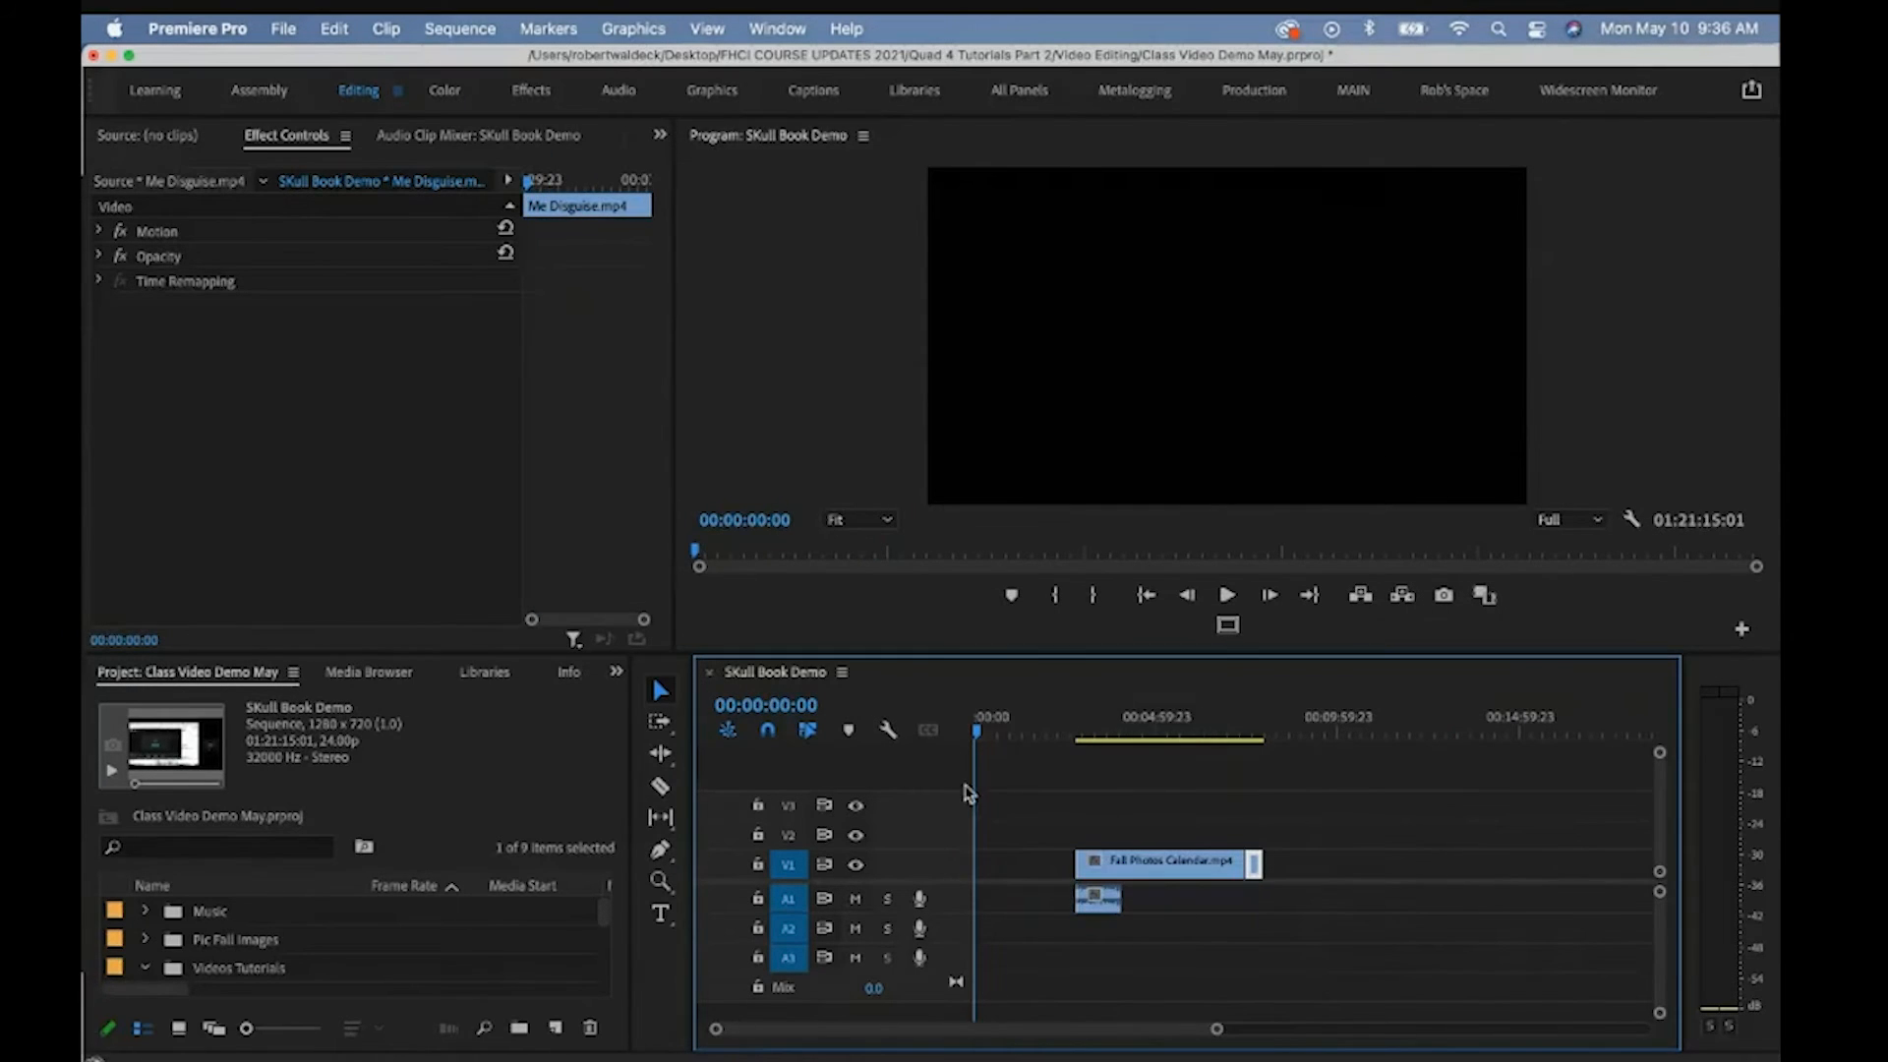
click(1006, 872)
right_click(1015, 872)
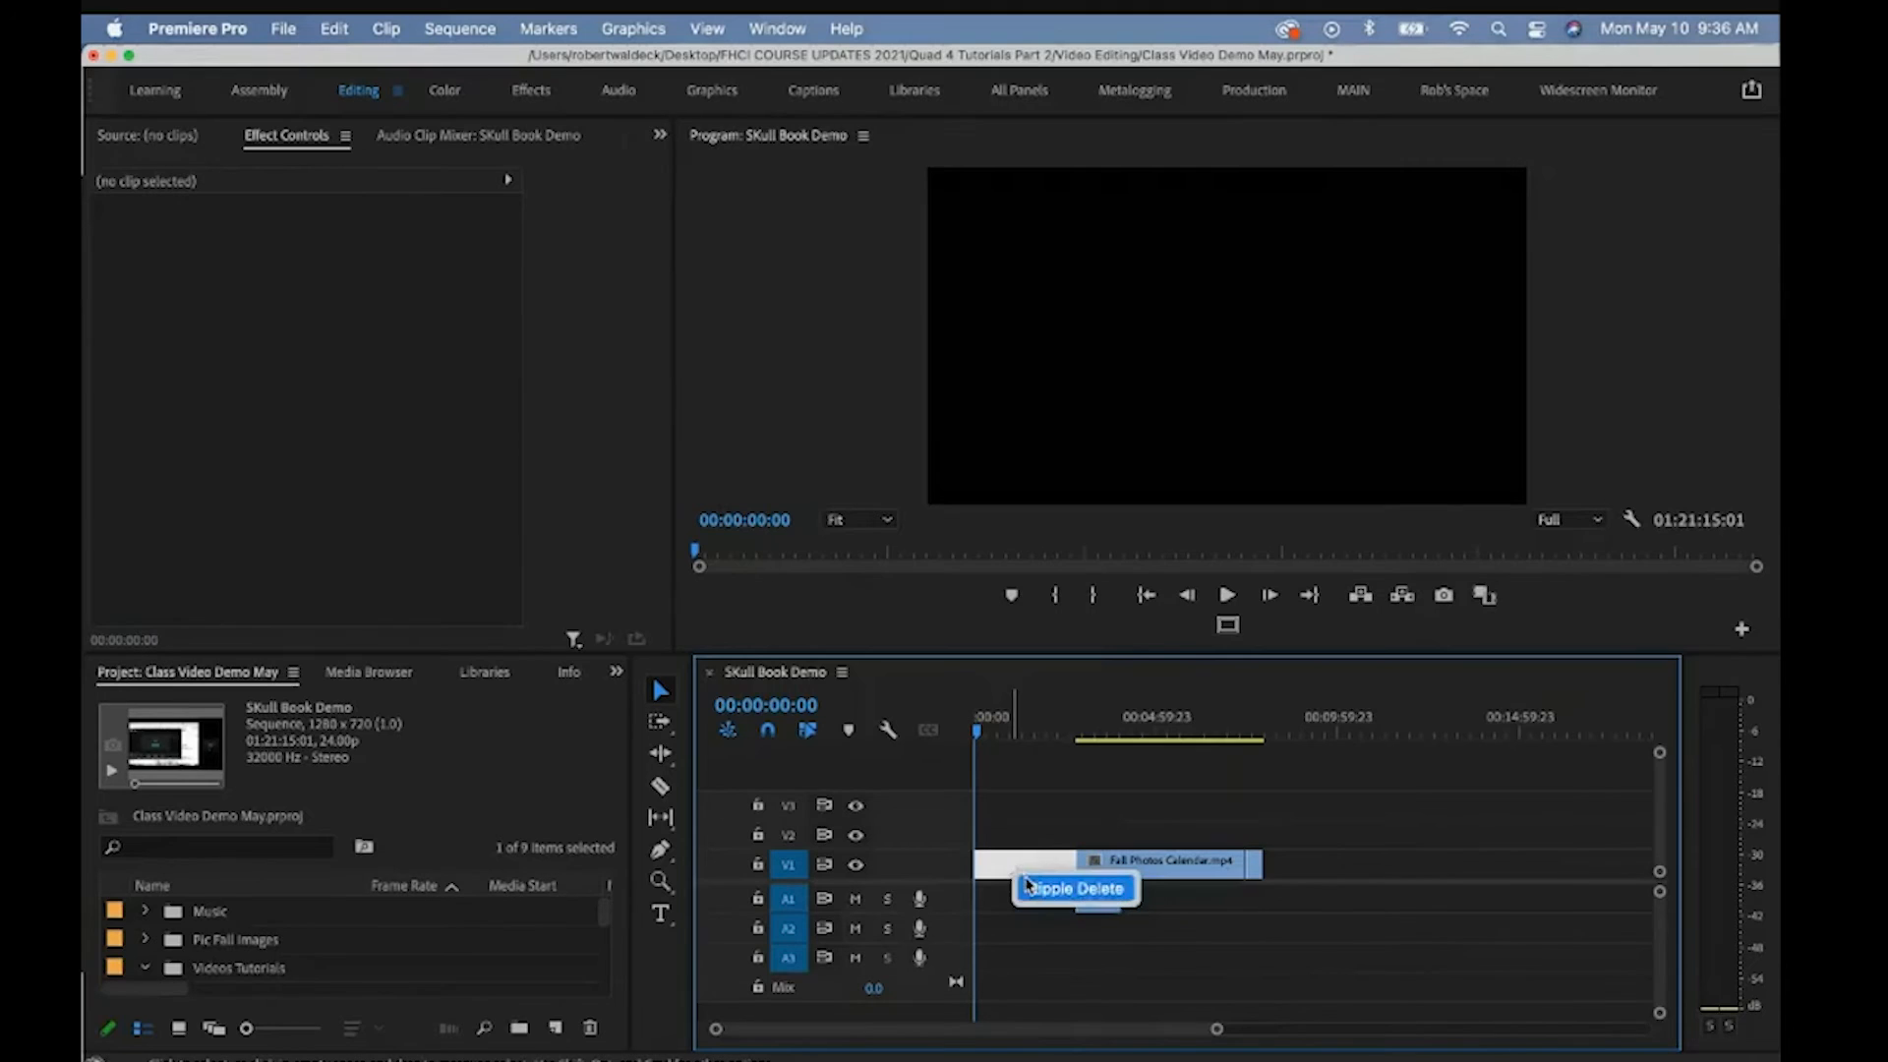
click(1028, 888)
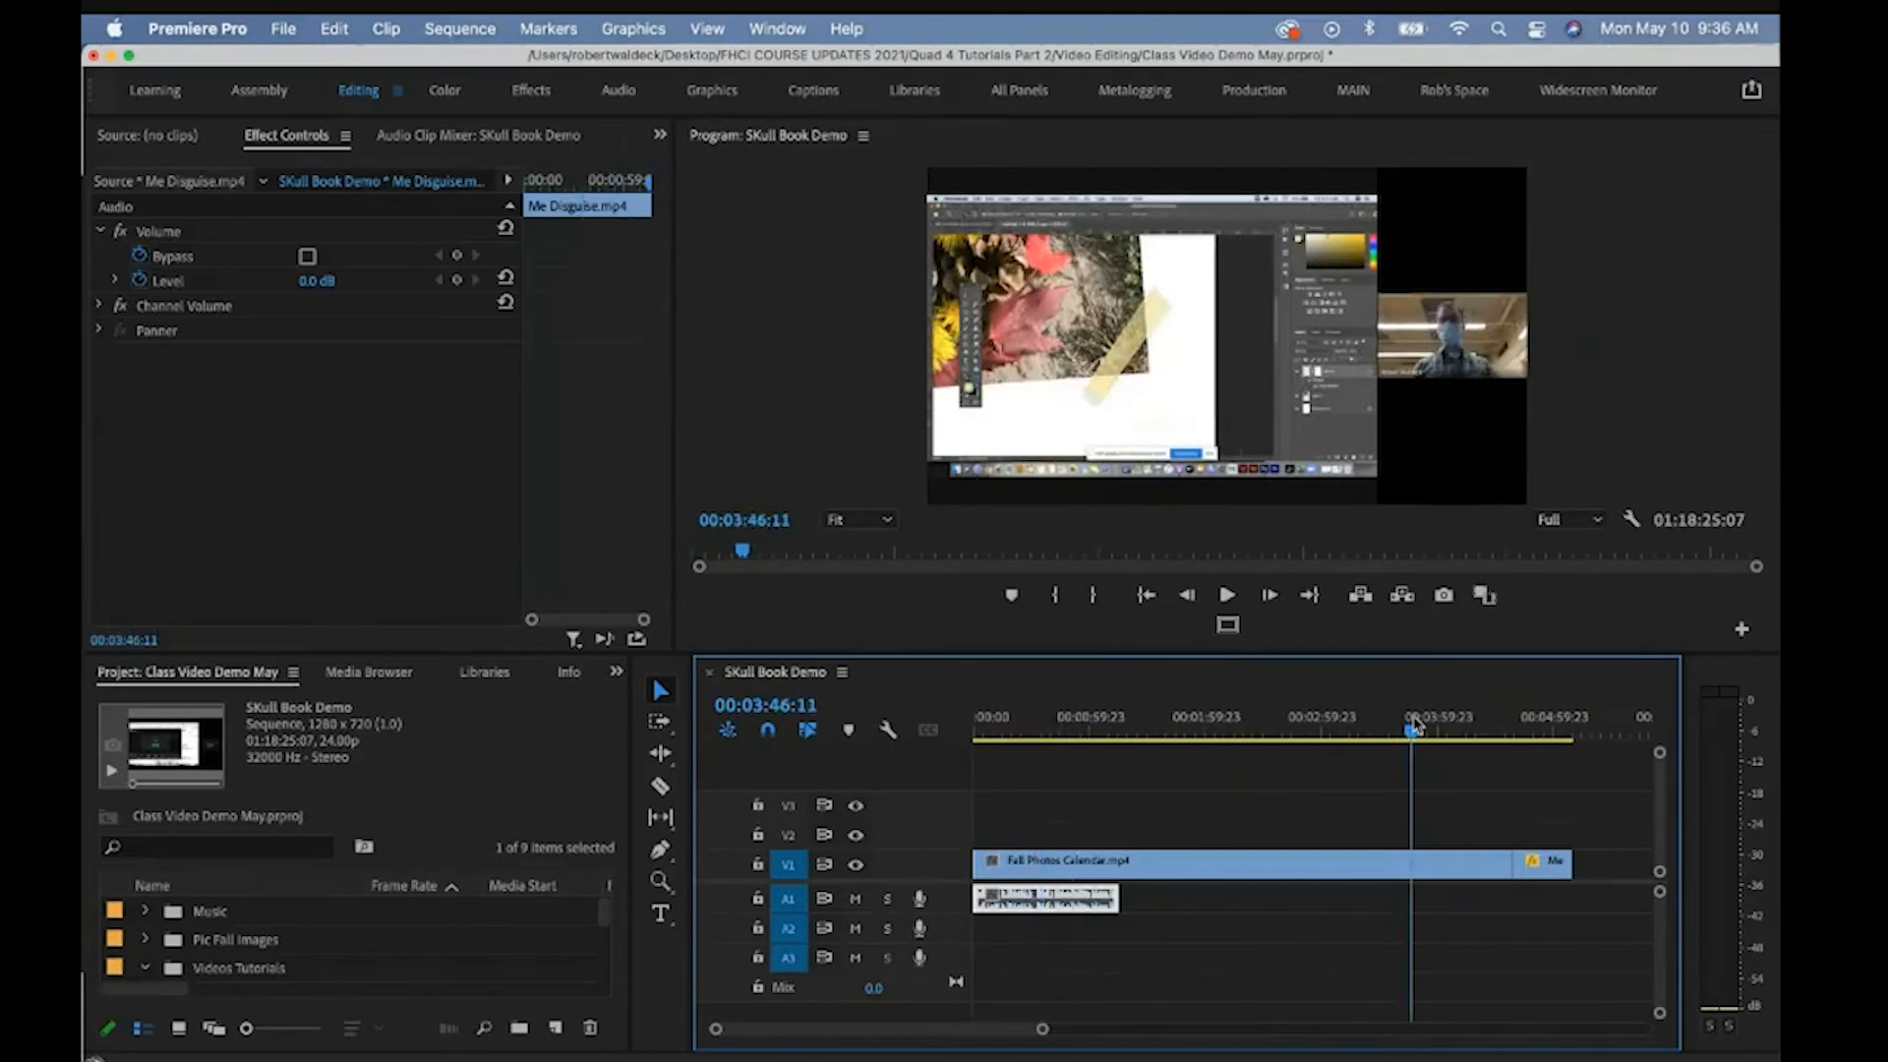
At 00:04:52:09, set the Me Disguise.mp4 clip's Motion Scale to 170 and Position to 995, 346 in Effect Controls
drag(1415, 734, 1543, 745)
click(1557, 867)
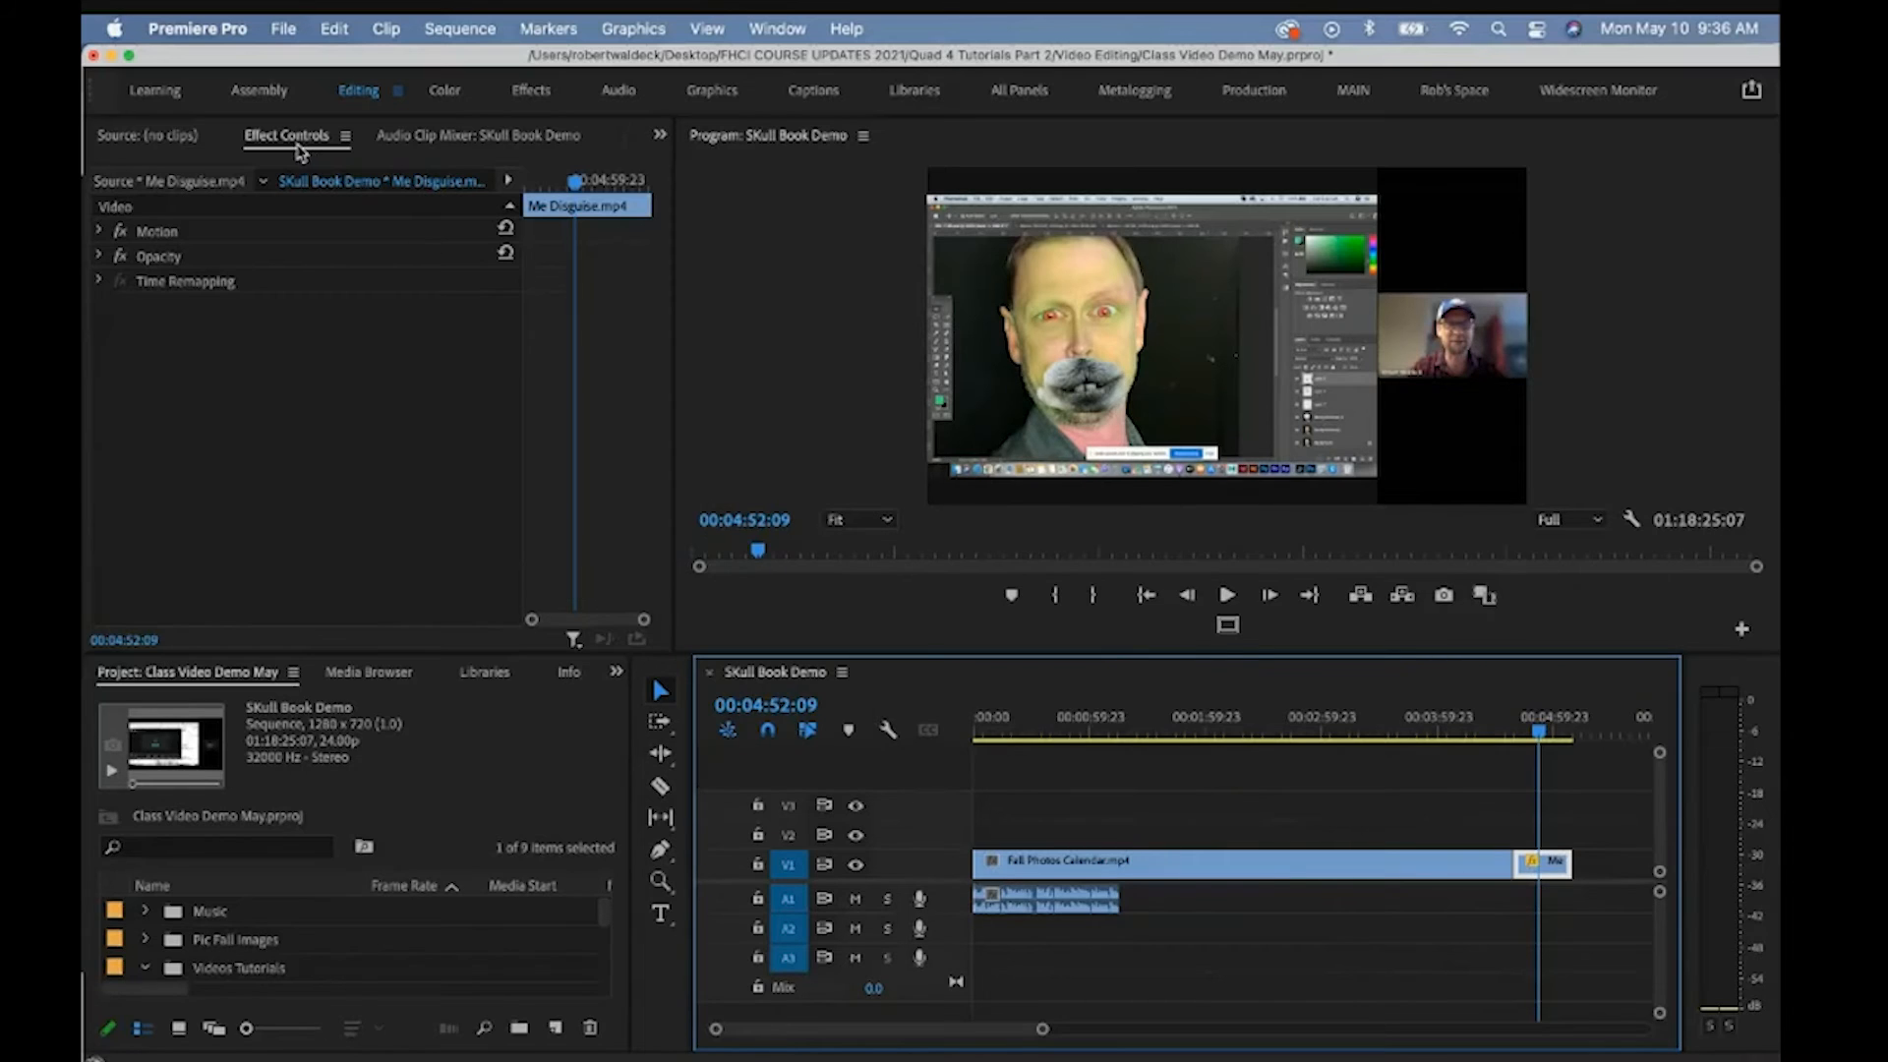
double_click(1549, 865)
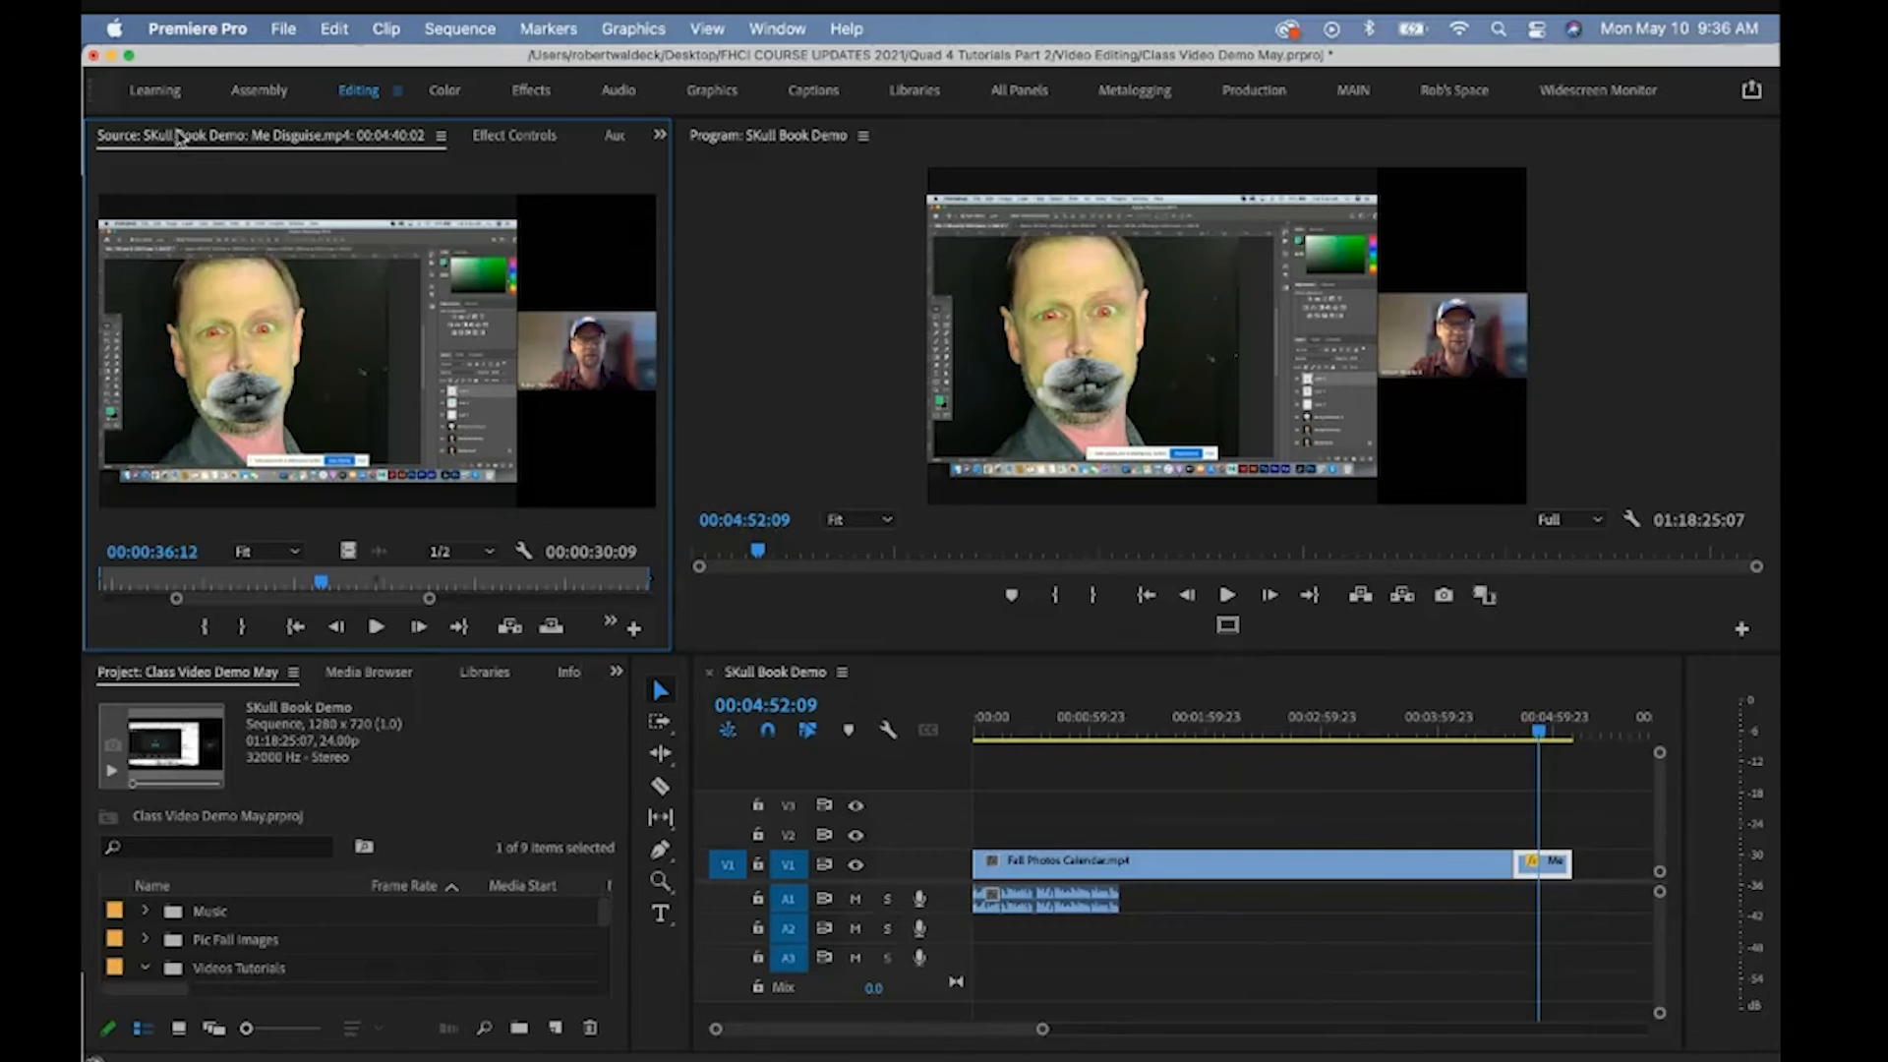
click(508, 137)
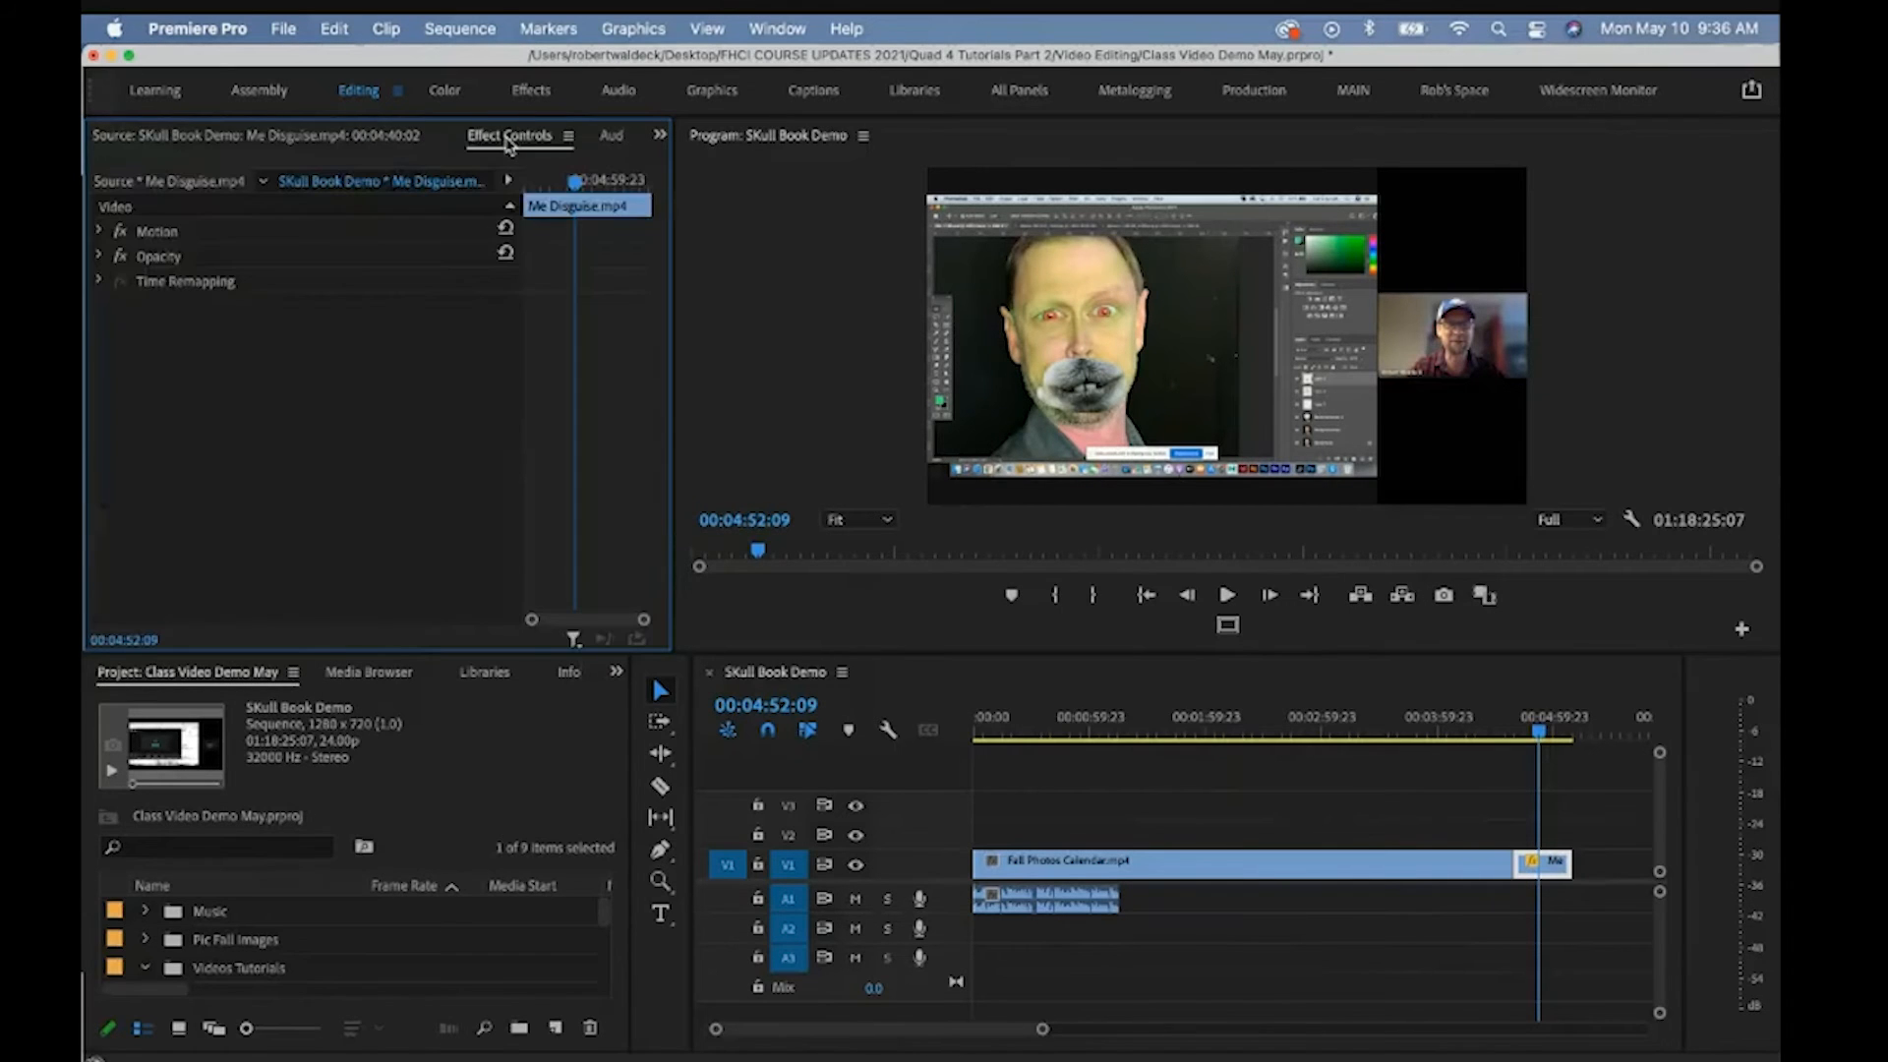
click(402, 142)
click(507, 148)
click(101, 232)
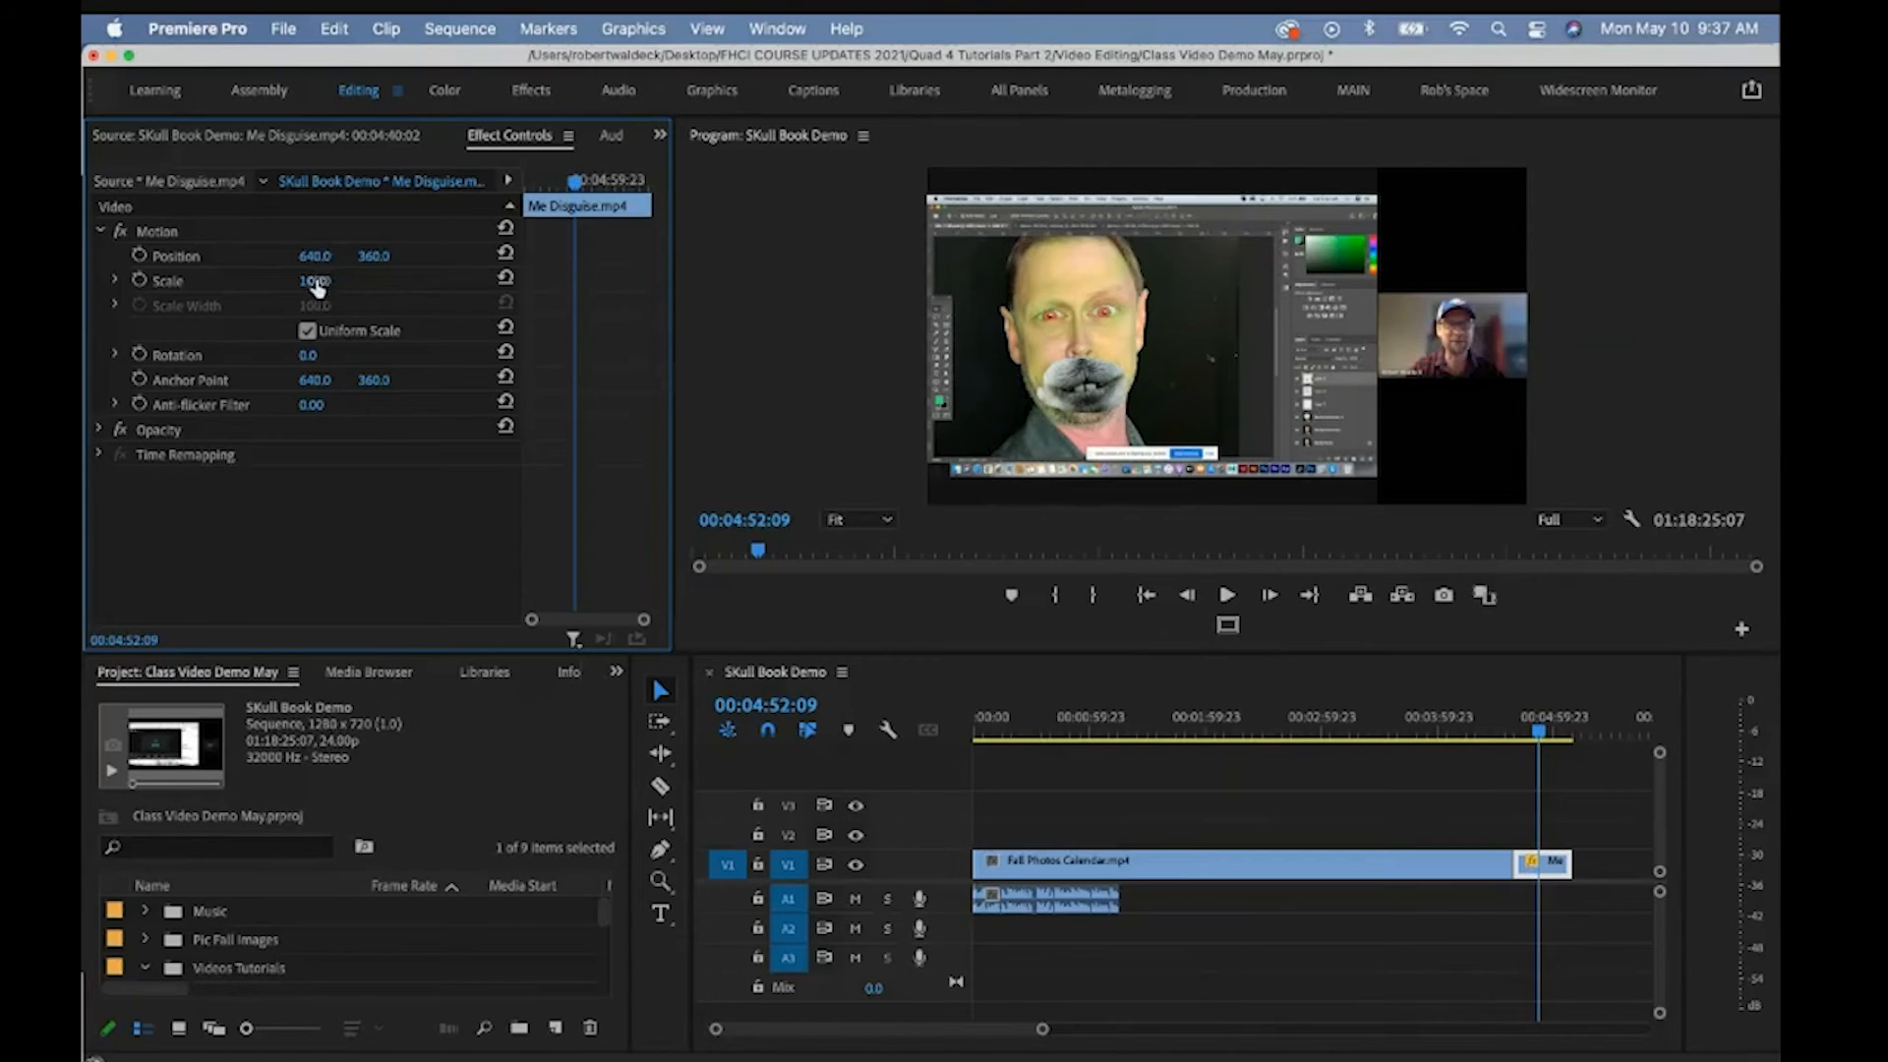
mouse_move(315, 283)
mouse_down()
mouse_move(384, 284)
mouse_move(313, 264)
mouse_up()
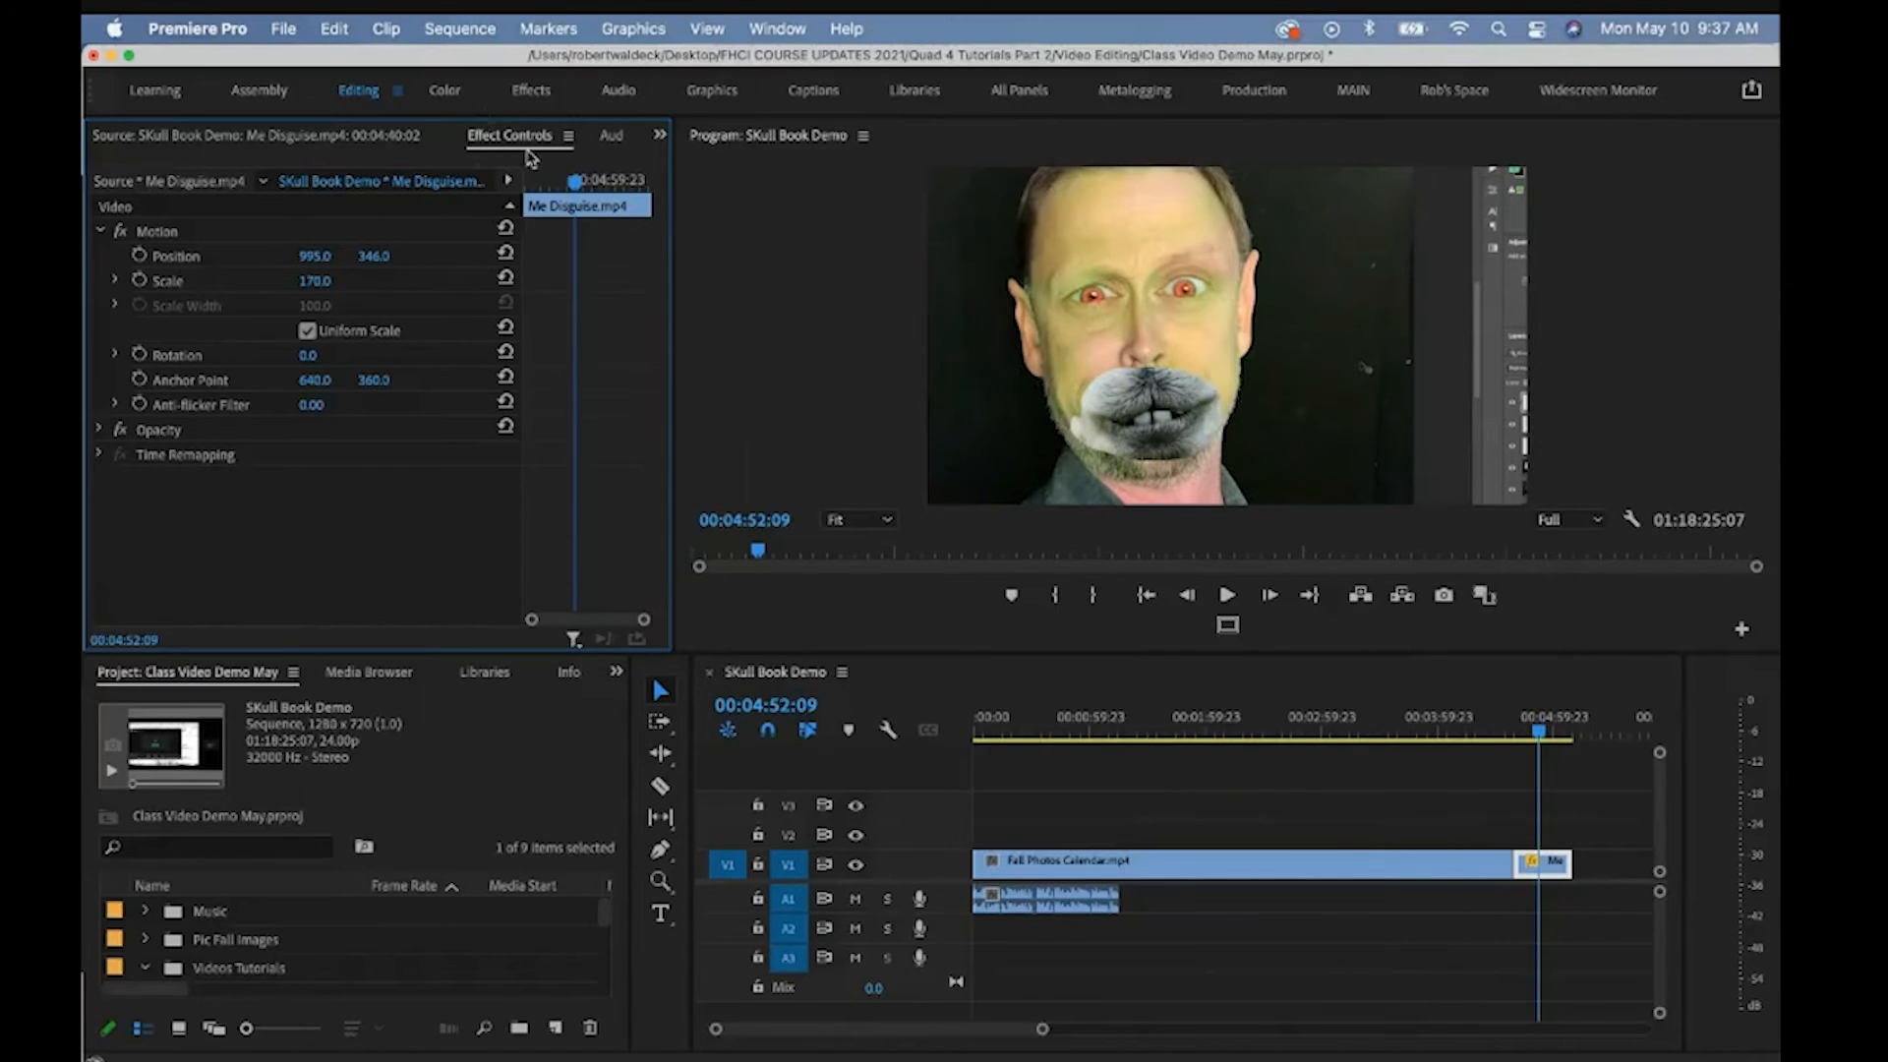
Turn on Scale animation for Me Disguise.mp4 with a keyframe of 170 at 00:04:48:17
drag(1534, 732, 1531, 736)
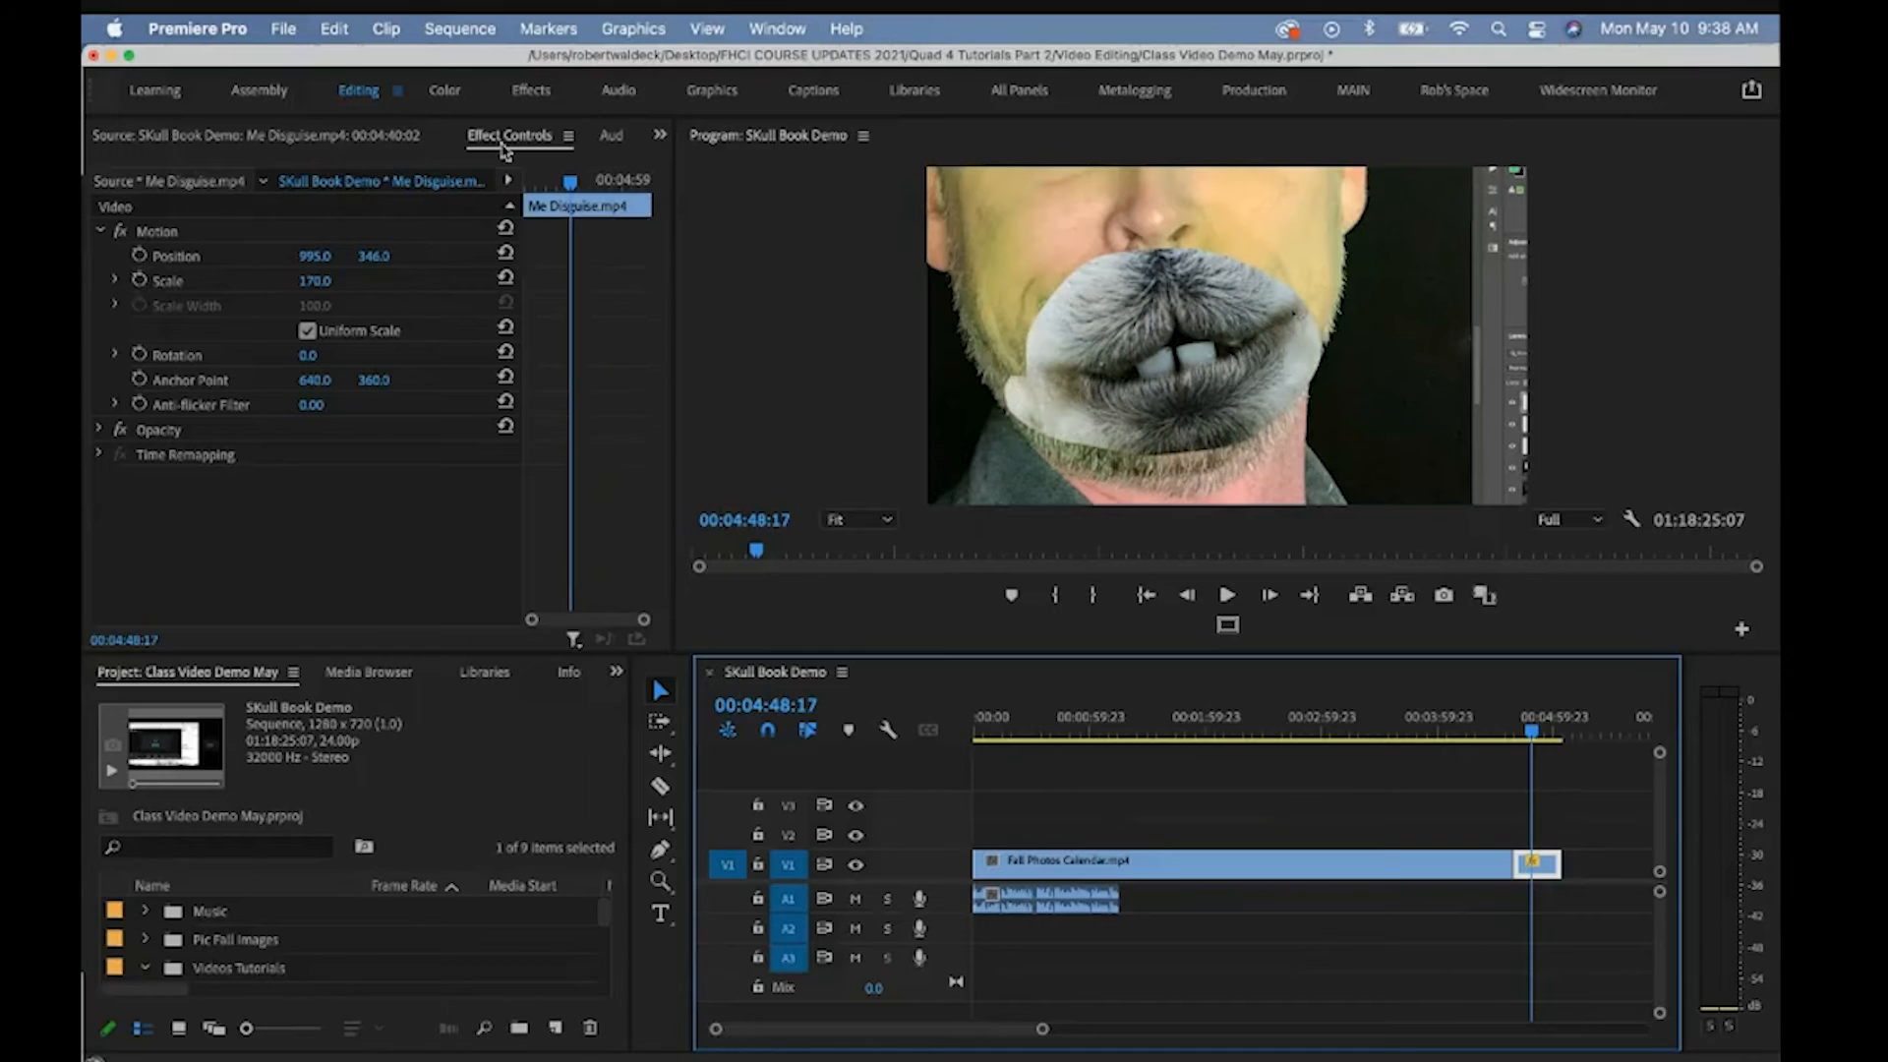
click(139, 281)
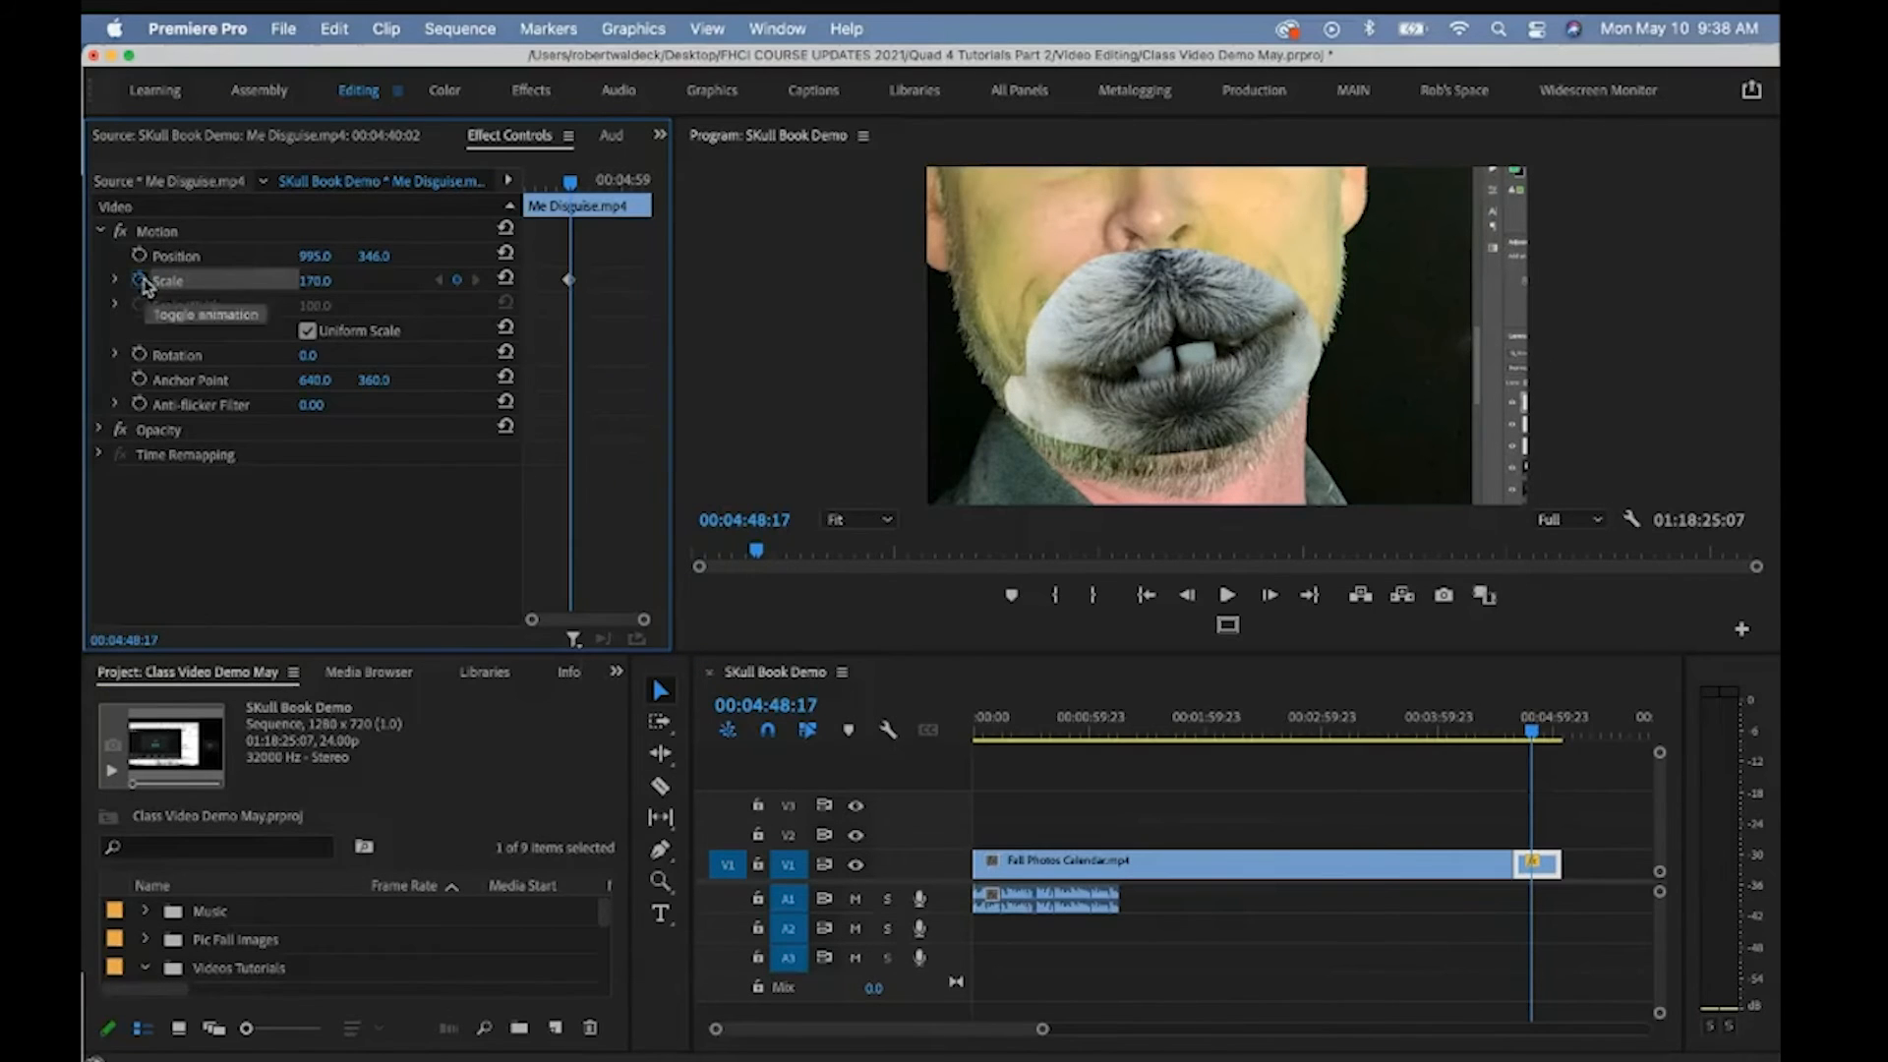
click(569, 282)
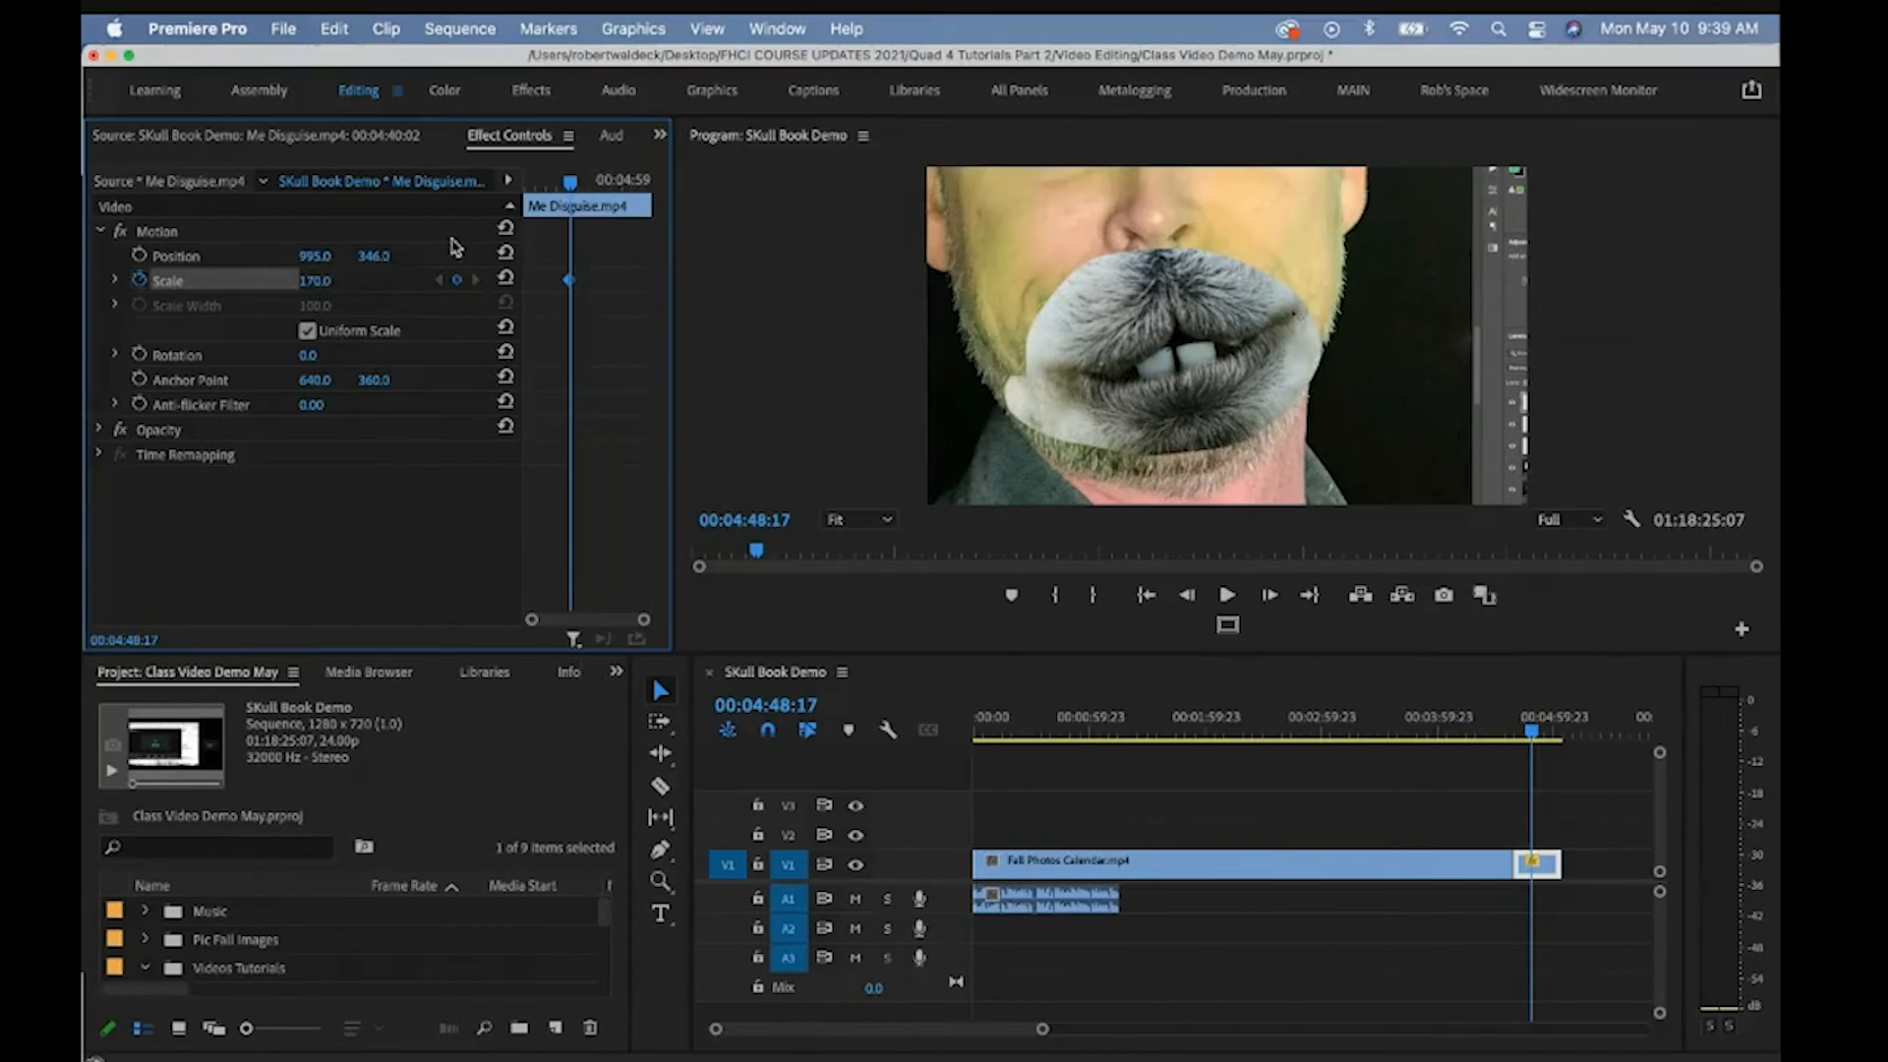
Add a second Scale keyframe of 99 to Me Disguise.mp4 at 00:04:54:20
key(space)
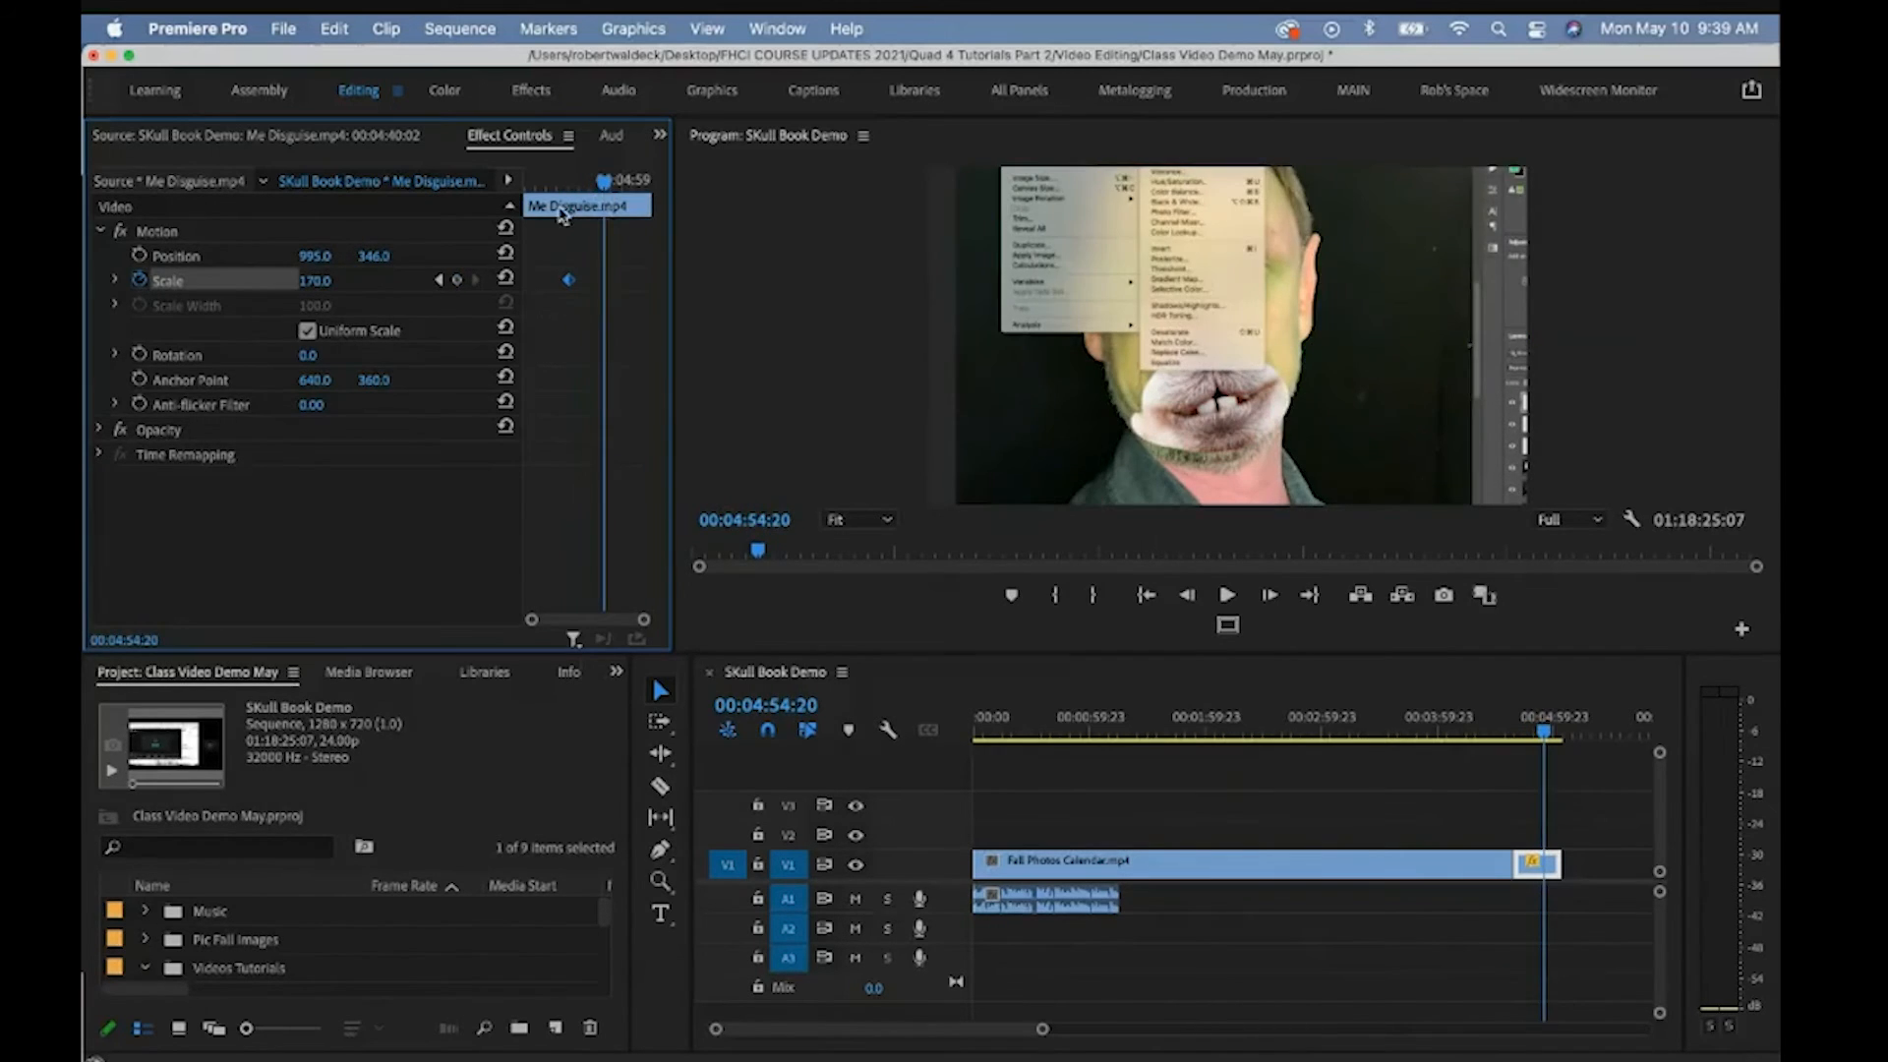
mouse_move(315, 284)
mouse_down()
mouse_move(285, 283)
mouse_move(333, 284)
mouse_up()
click(605, 282)
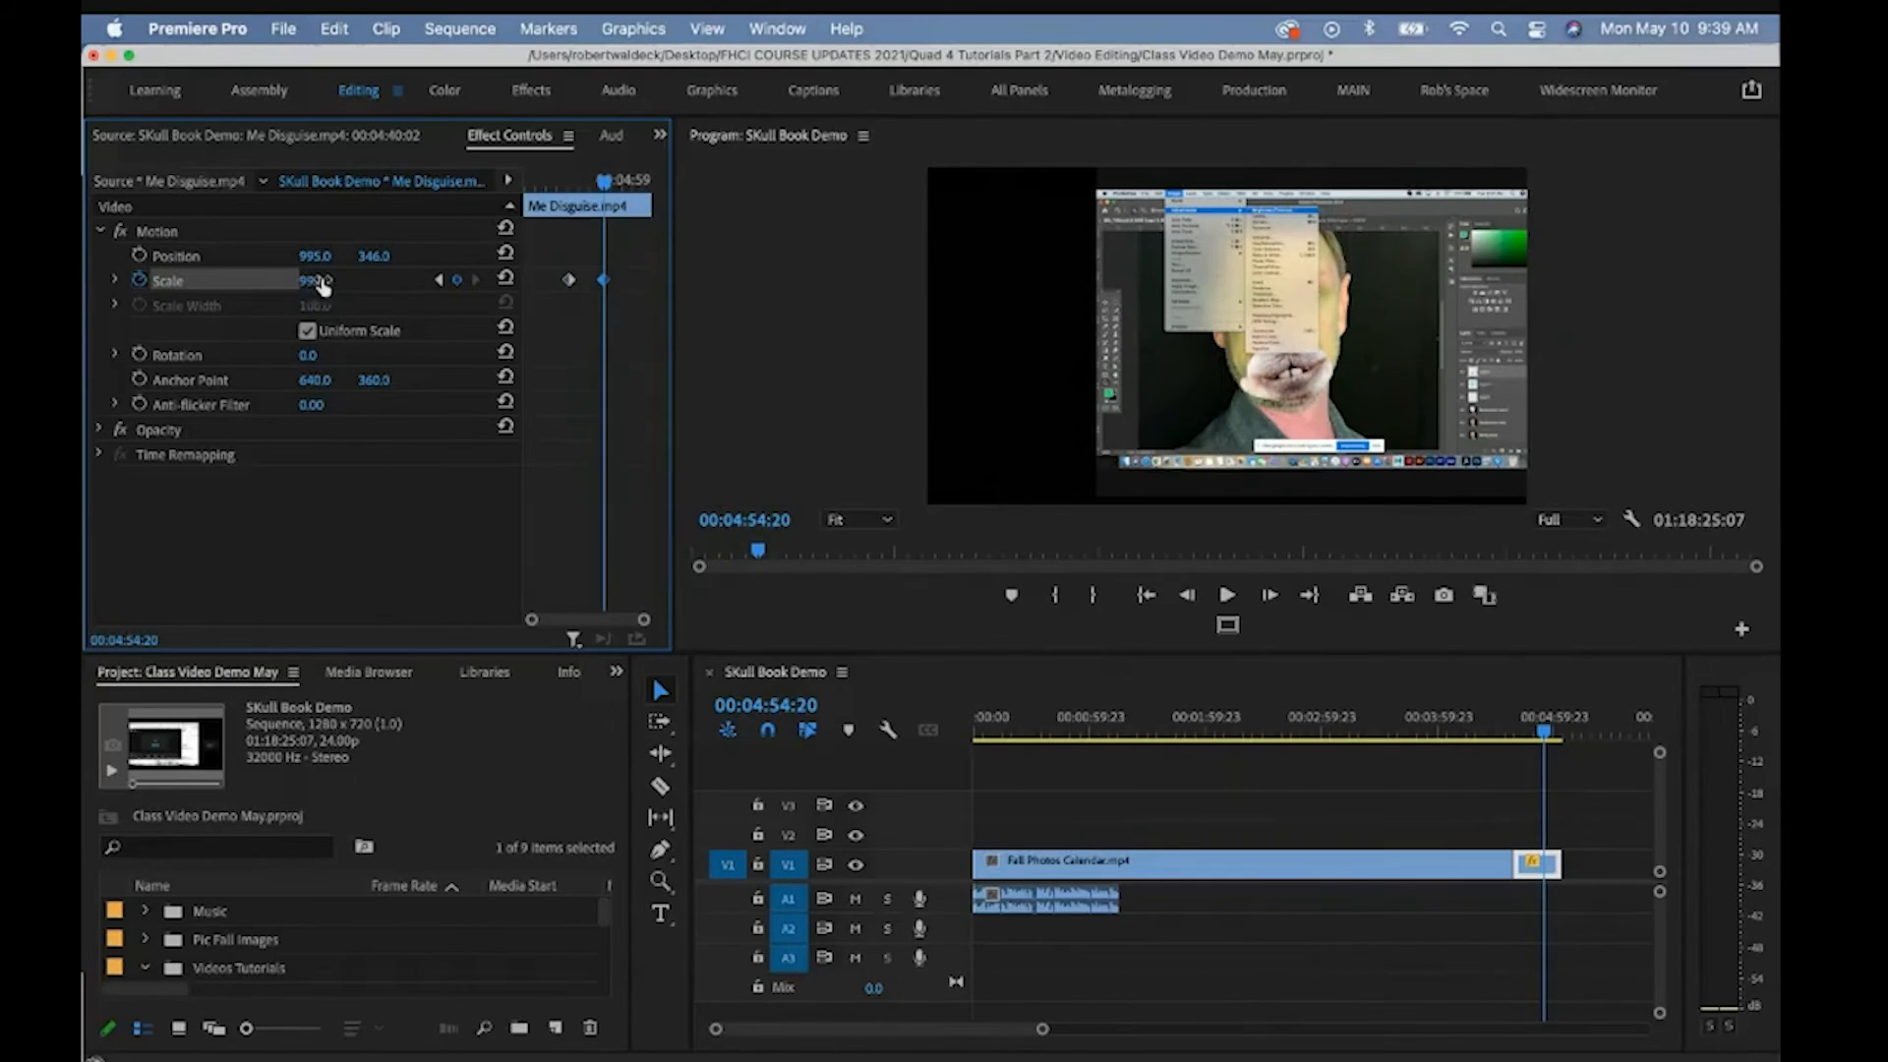
Shift the first Scale keyframe earlier to about 00:04:43 and play back the zoom-out
drag(603, 182, 571, 186)
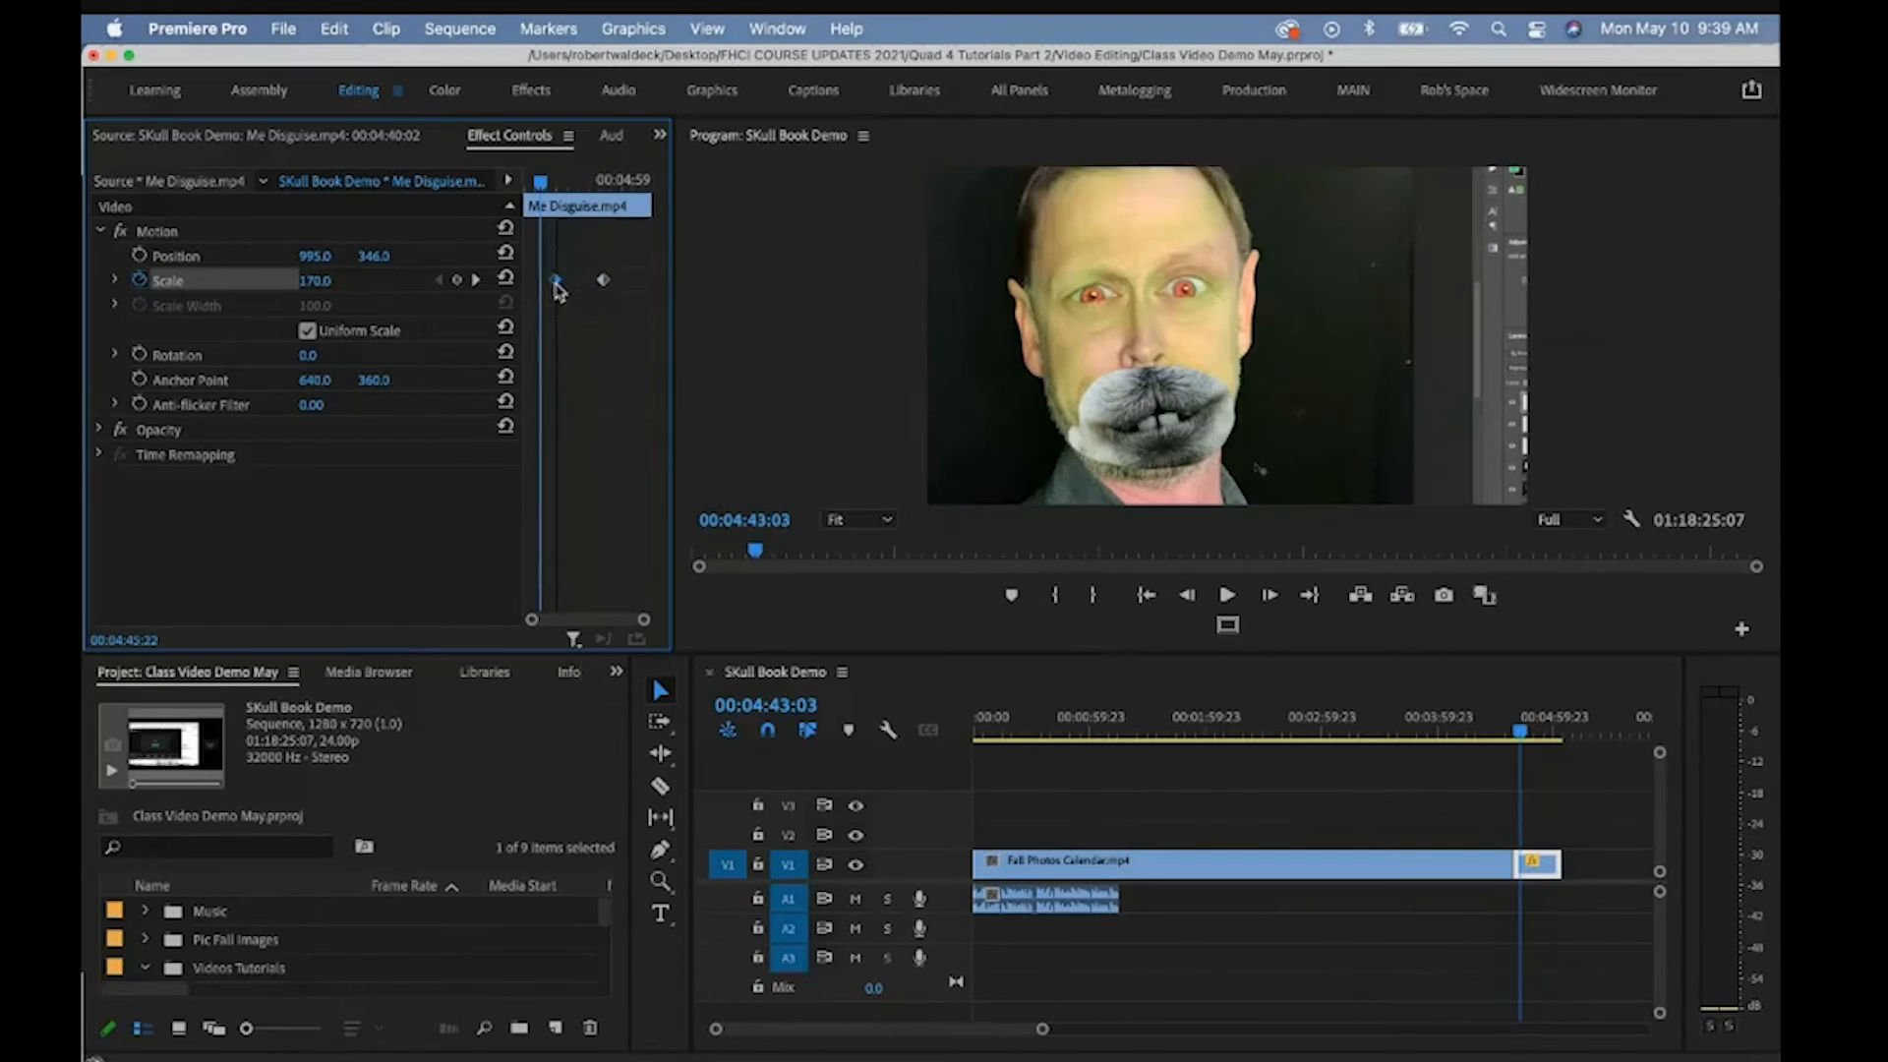
drag(556, 284, 545, 287)
key(space)
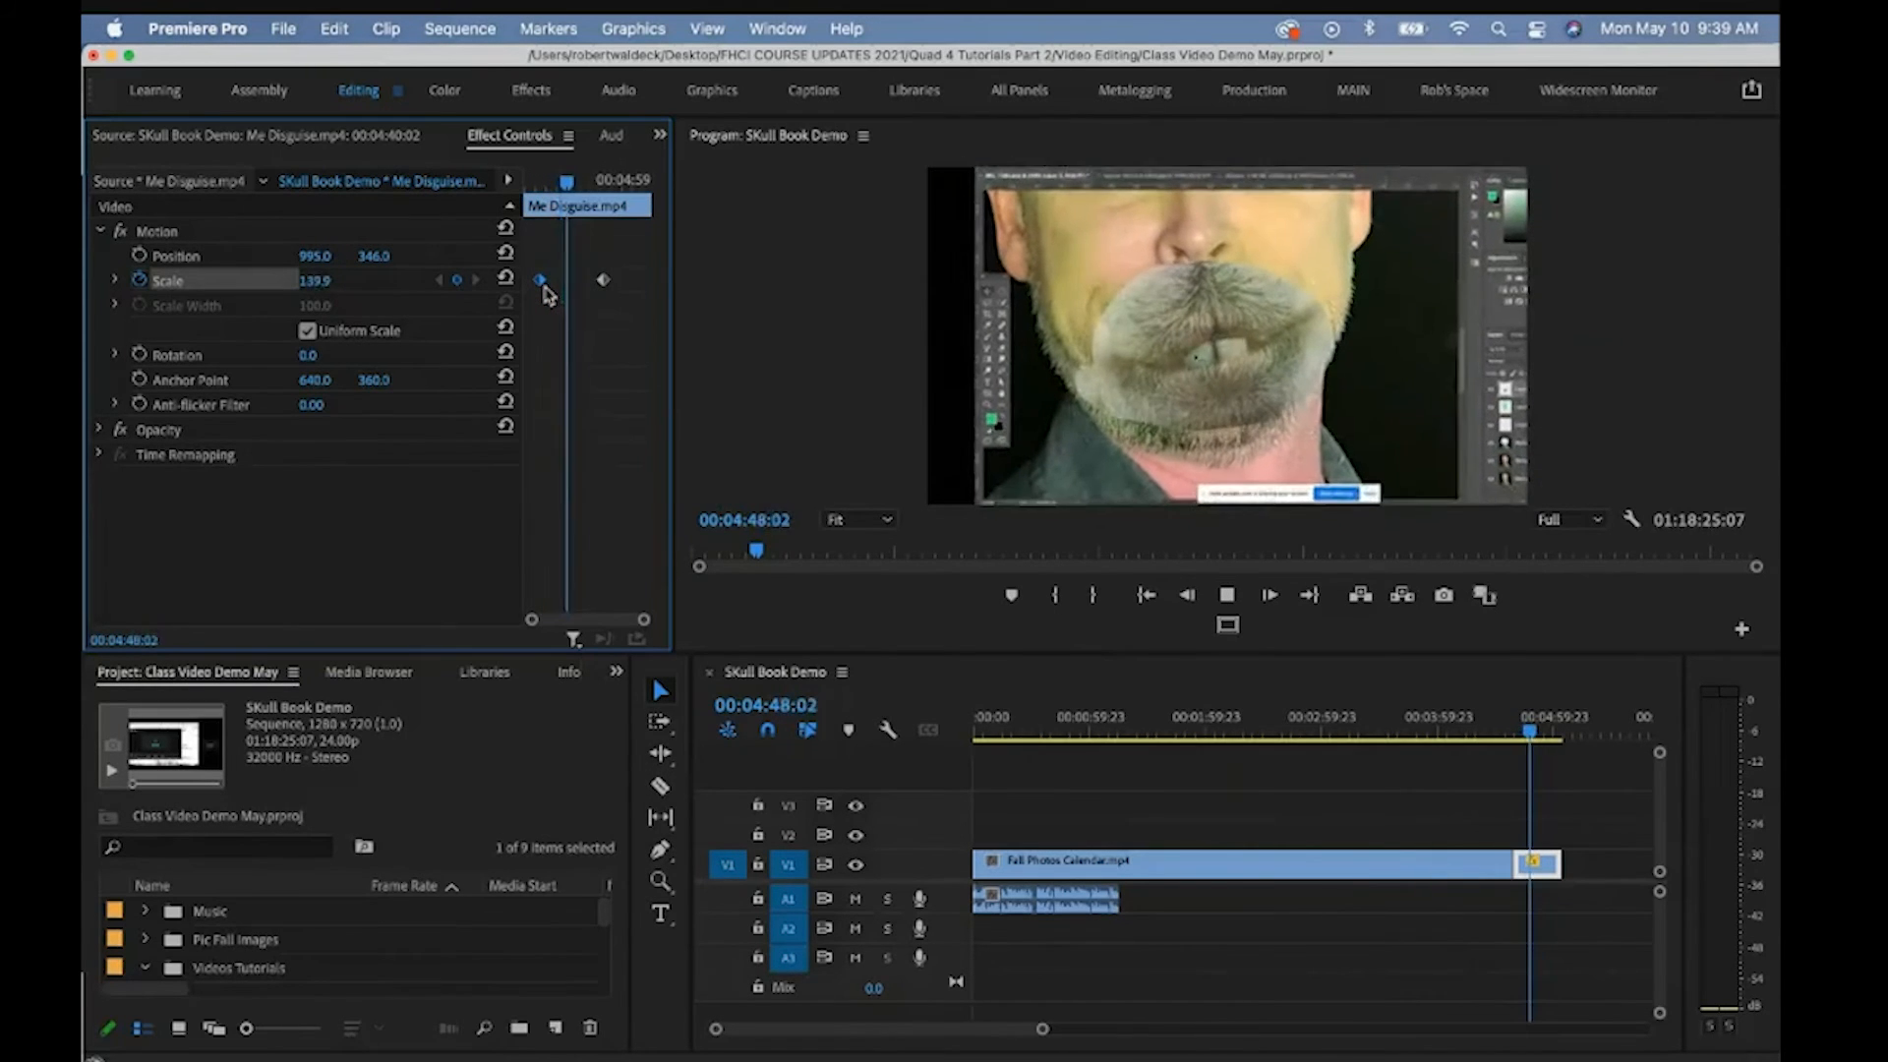
key(space)
Shift the second Scale keyframe earlier to about 00:04:47 and play back the faster zoom-out
drag(604, 284, 562, 293)
click(535, 182)
key(space)
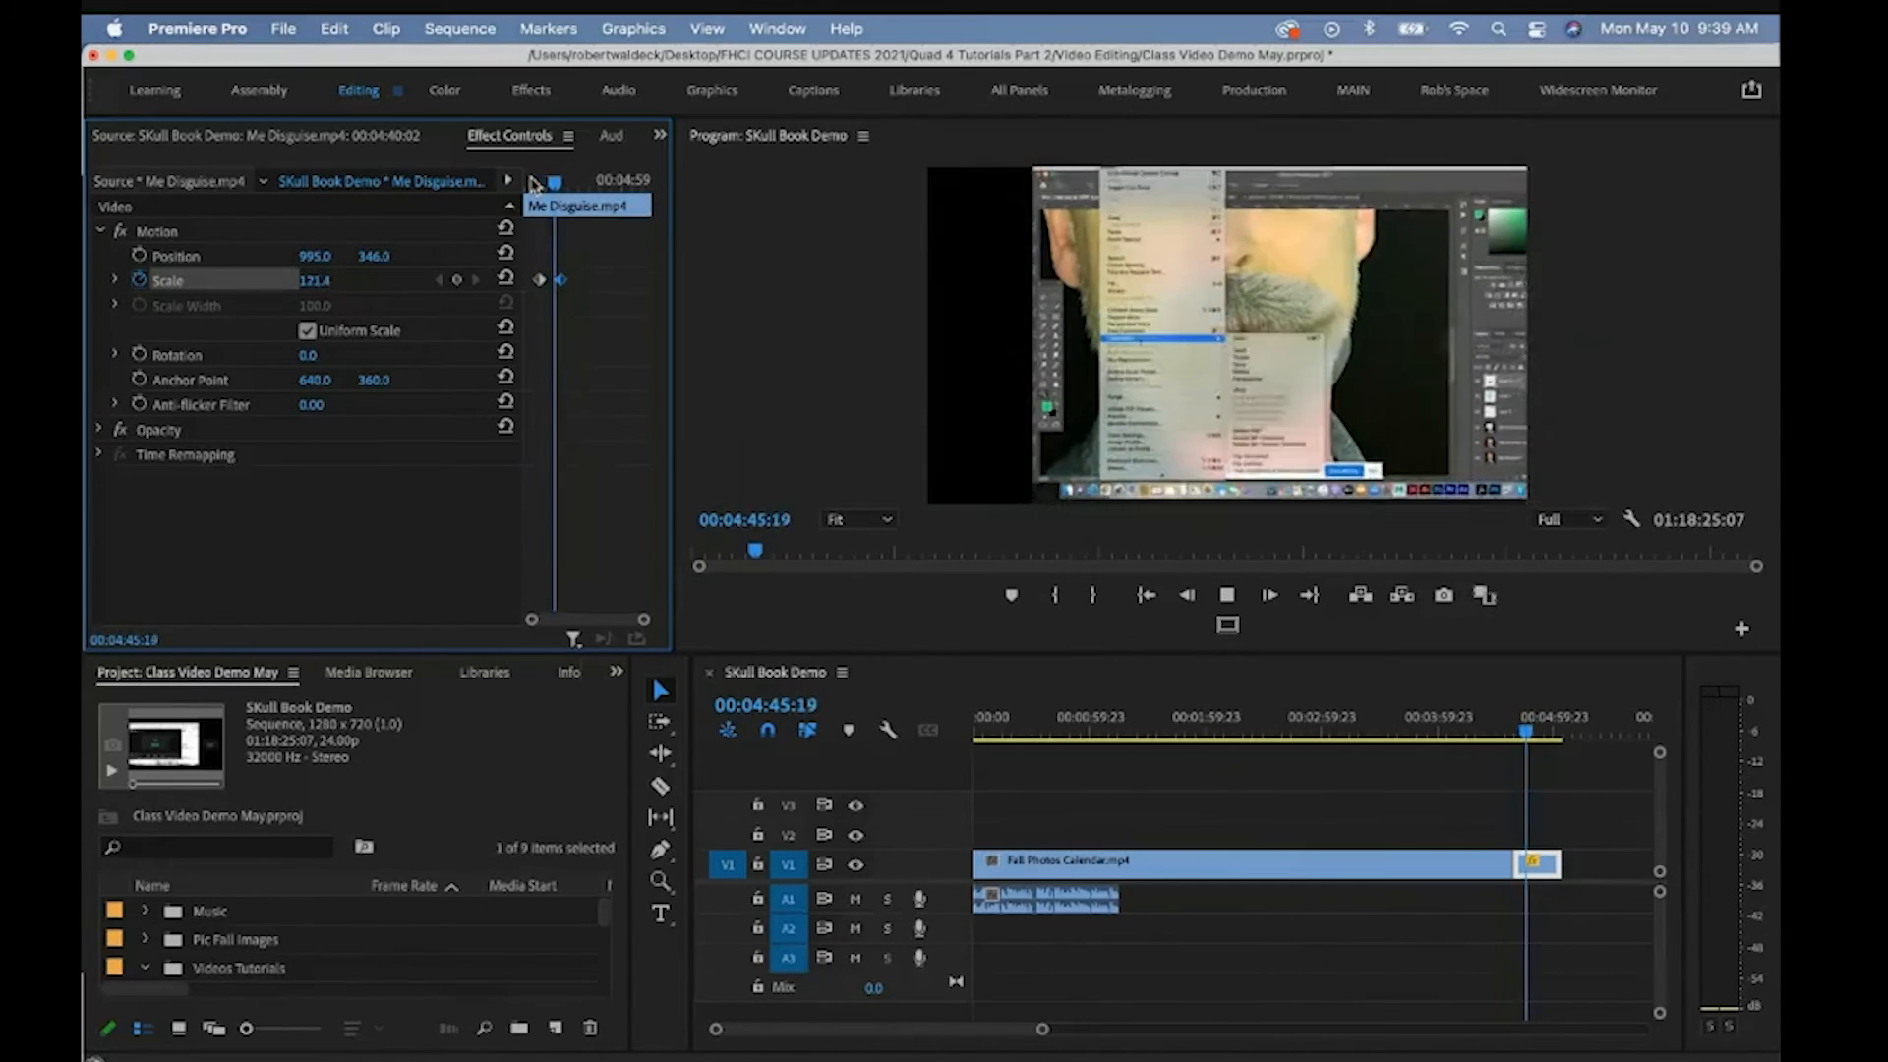
key(space)
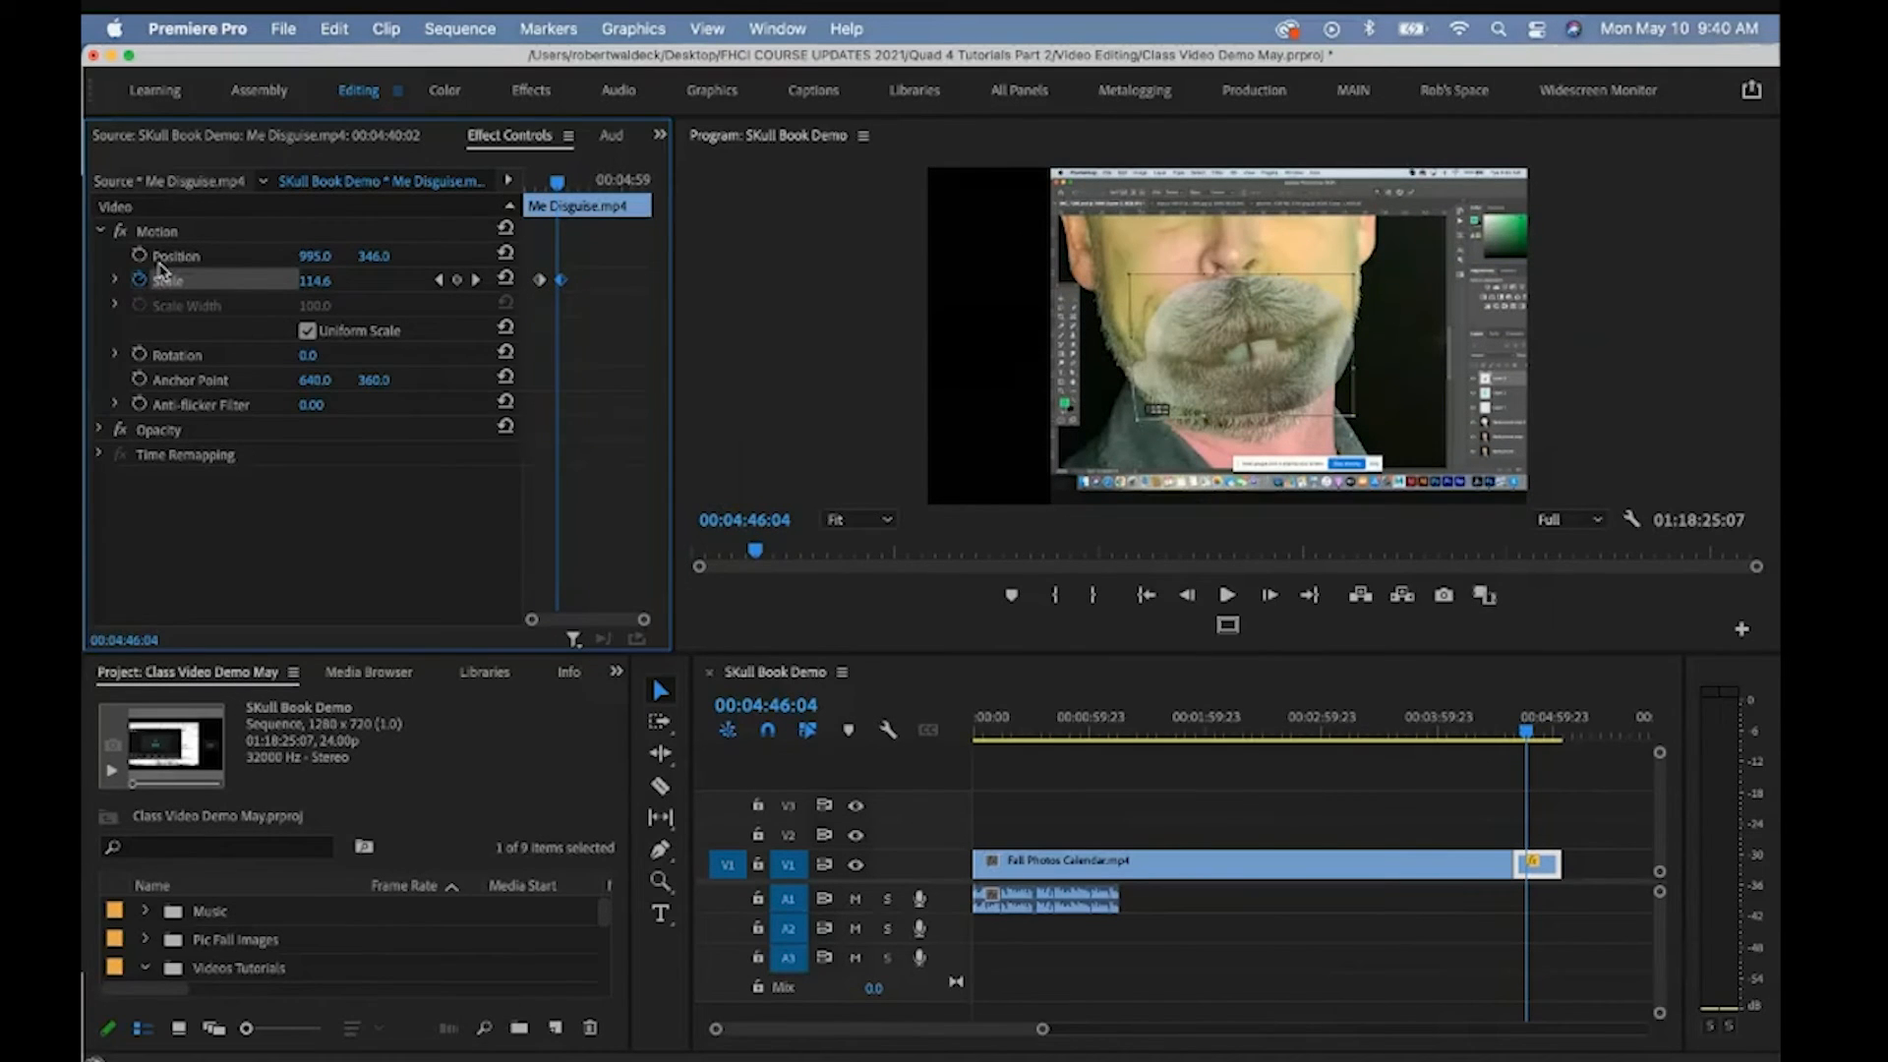
Turn on Position animation for Me Disguise.mp4 with a keyframe of 995, 346 at 00:04:42:22
drag(556, 183, 537, 187)
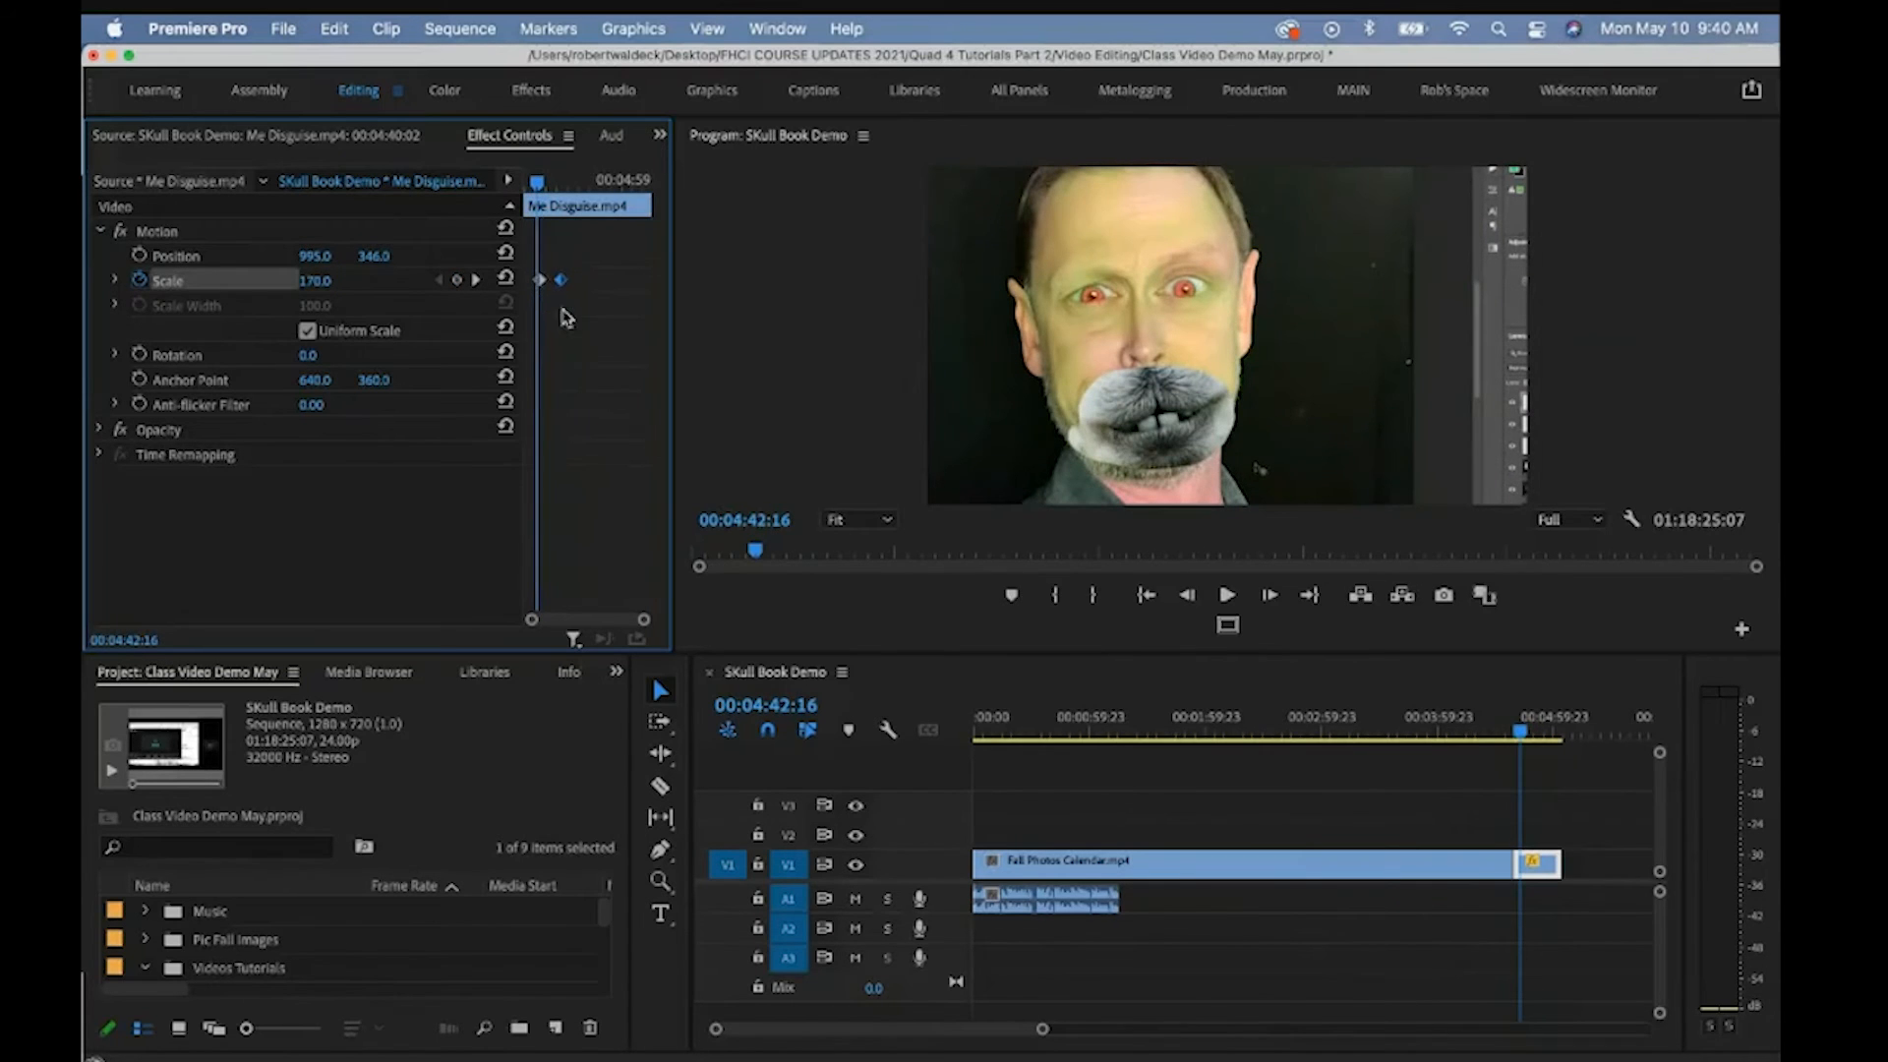
drag(539, 184, 545, 190)
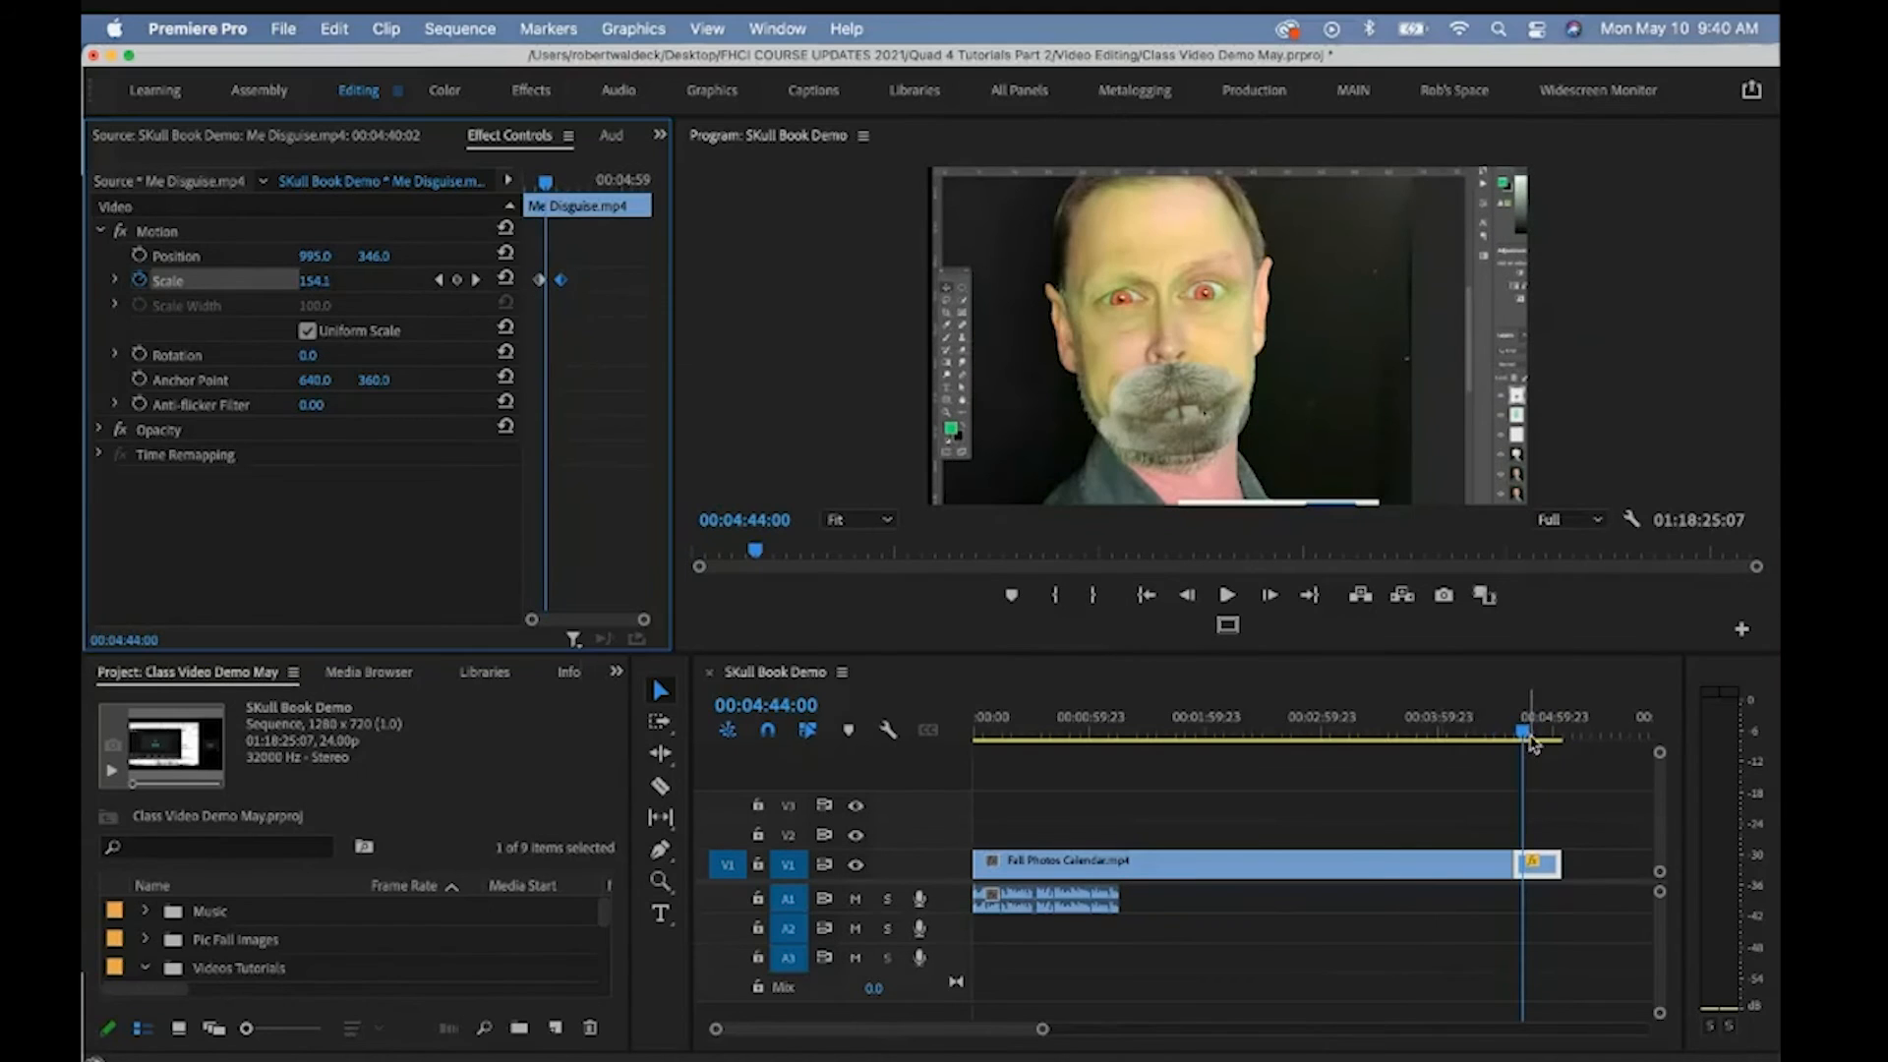
mouse_move(1521, 738)
mouse_down()
mouse_move(1539, 741)
mouse_move(1522, 745)
mouse_up()
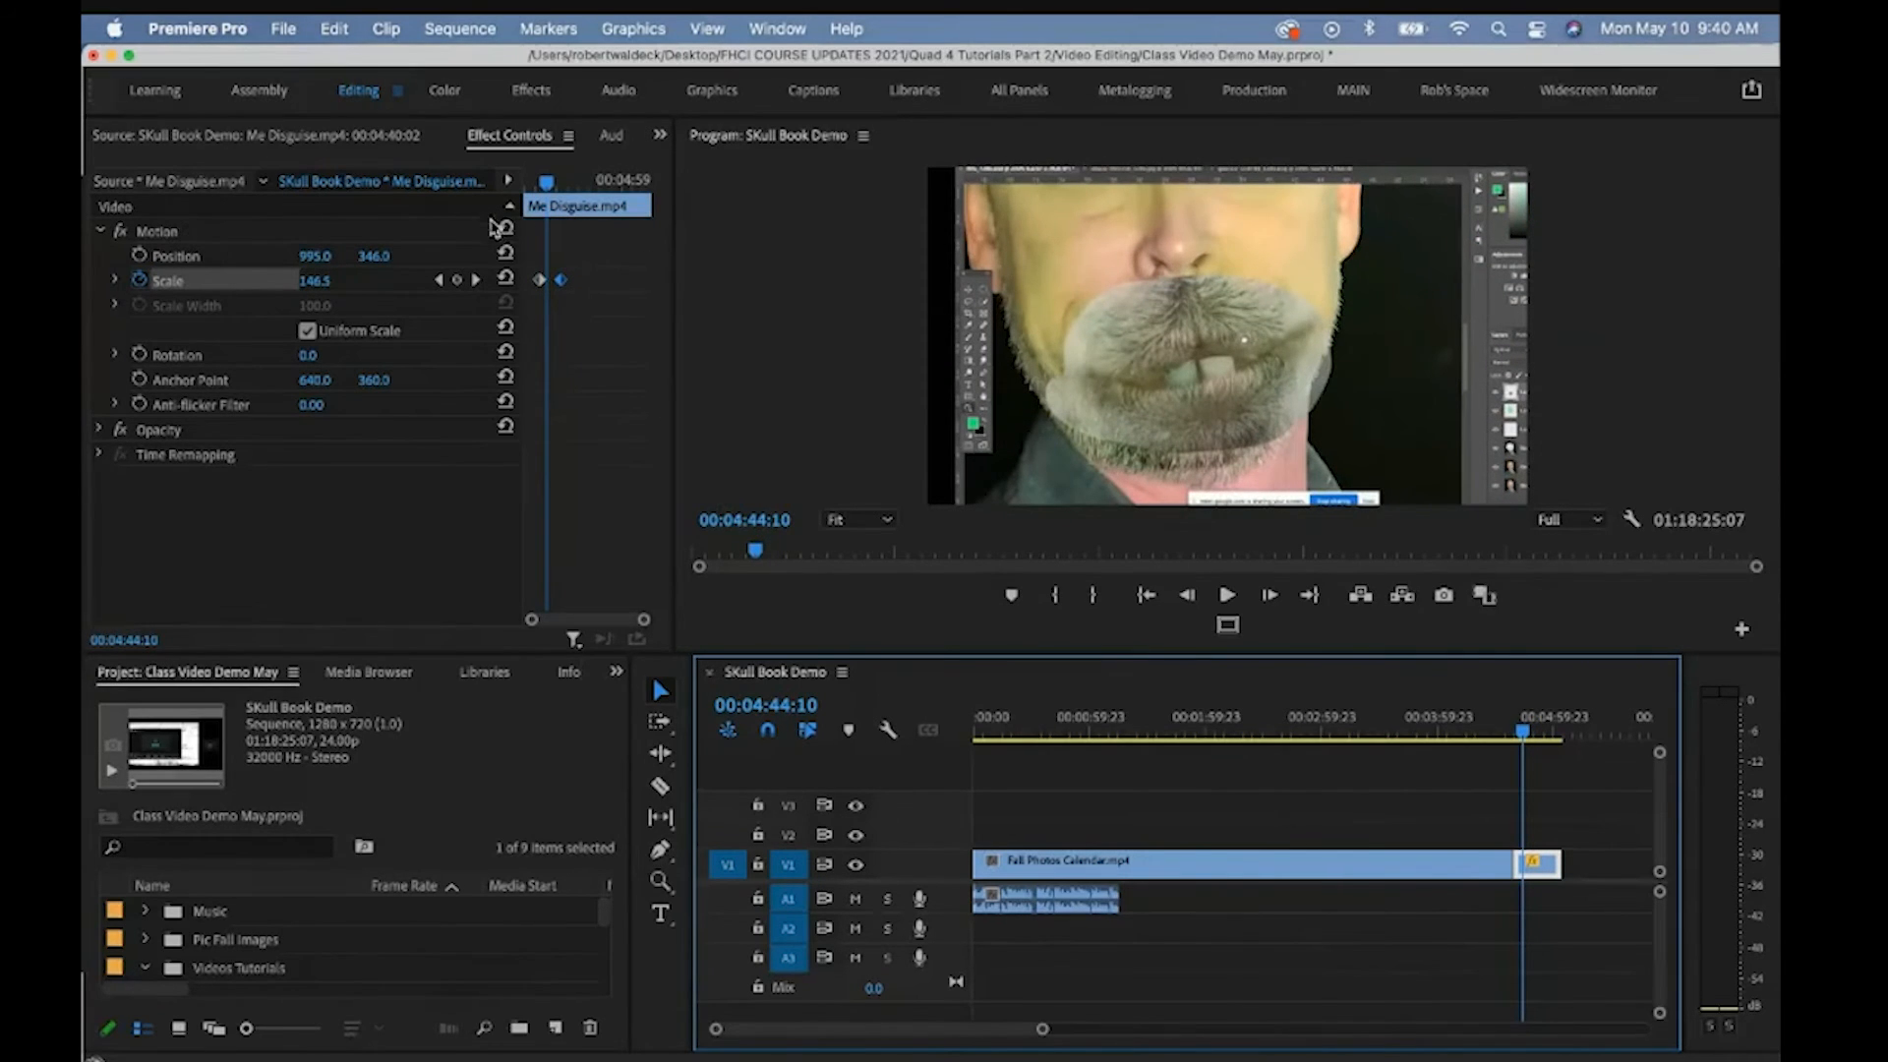
drag(547, 182, 540, 187)
click(140, 258)
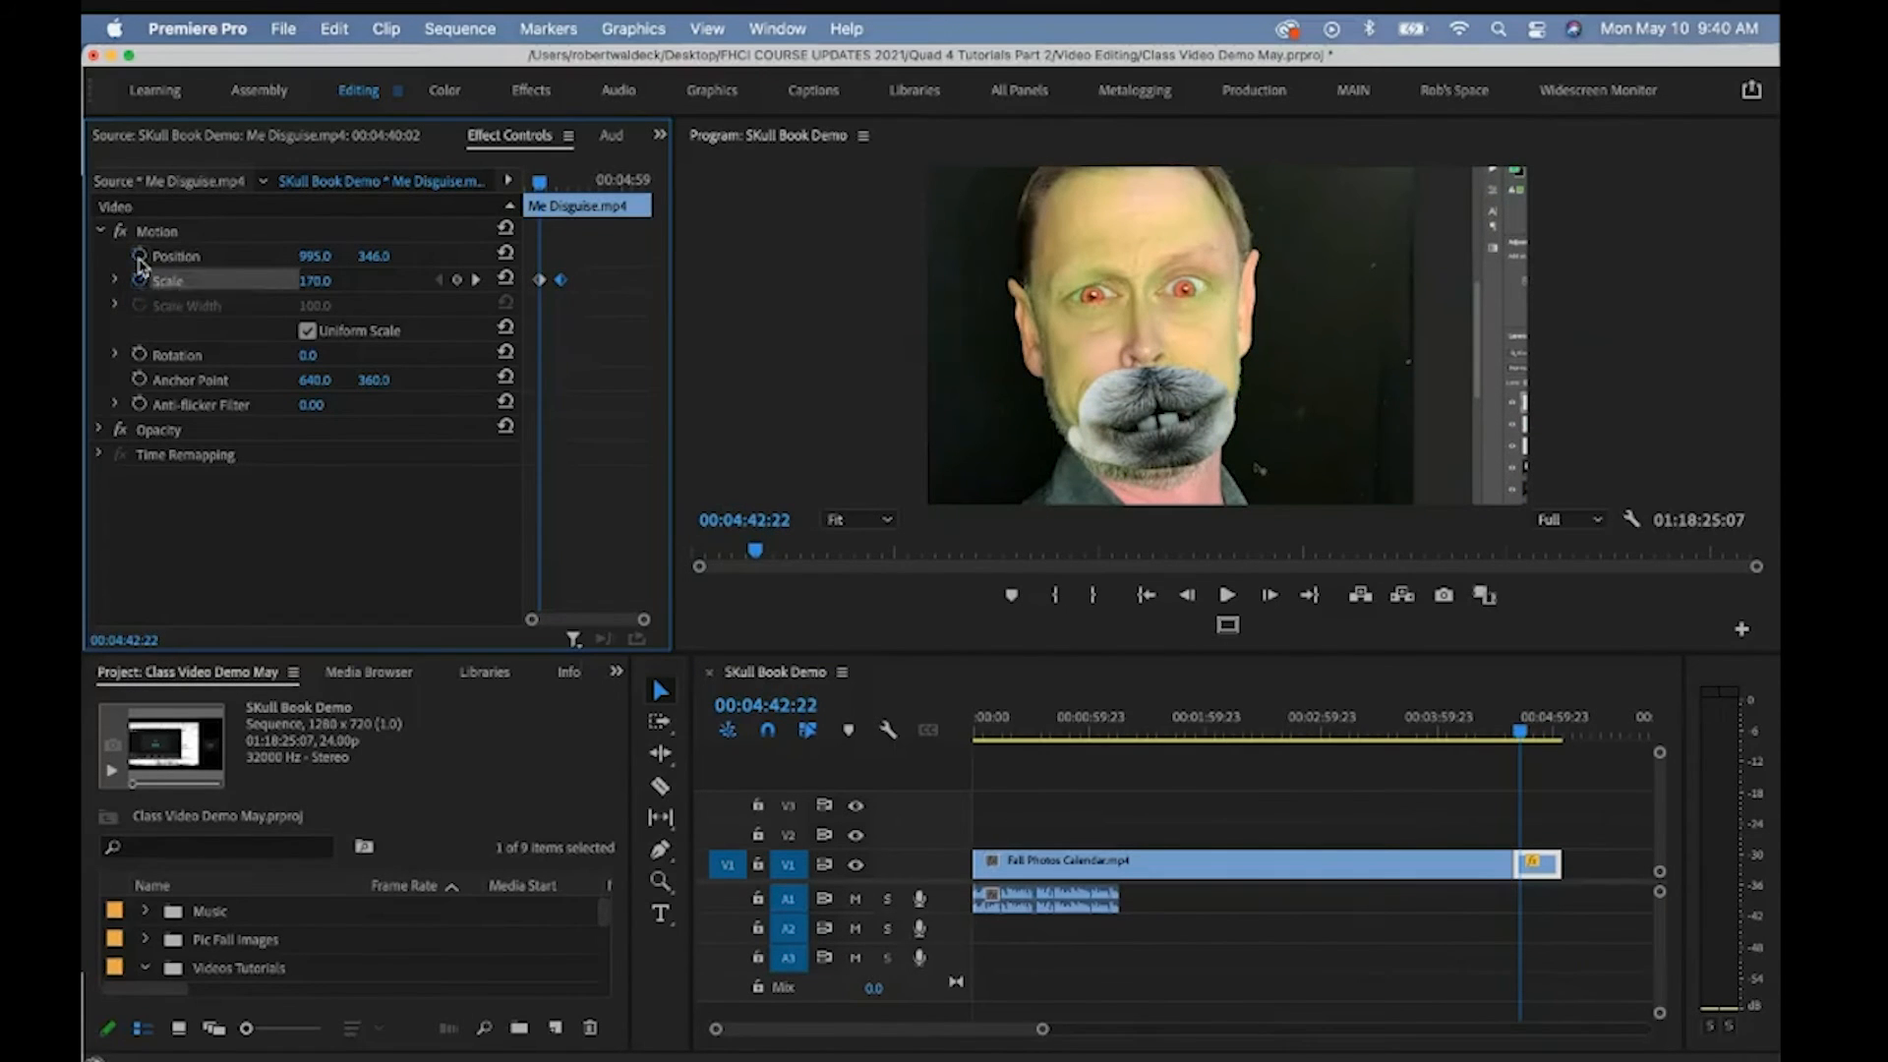
At 00:04:47:01, add a Position keyframe with the horizontal value lowered to about 730 and play back the animation
click(564, 190)
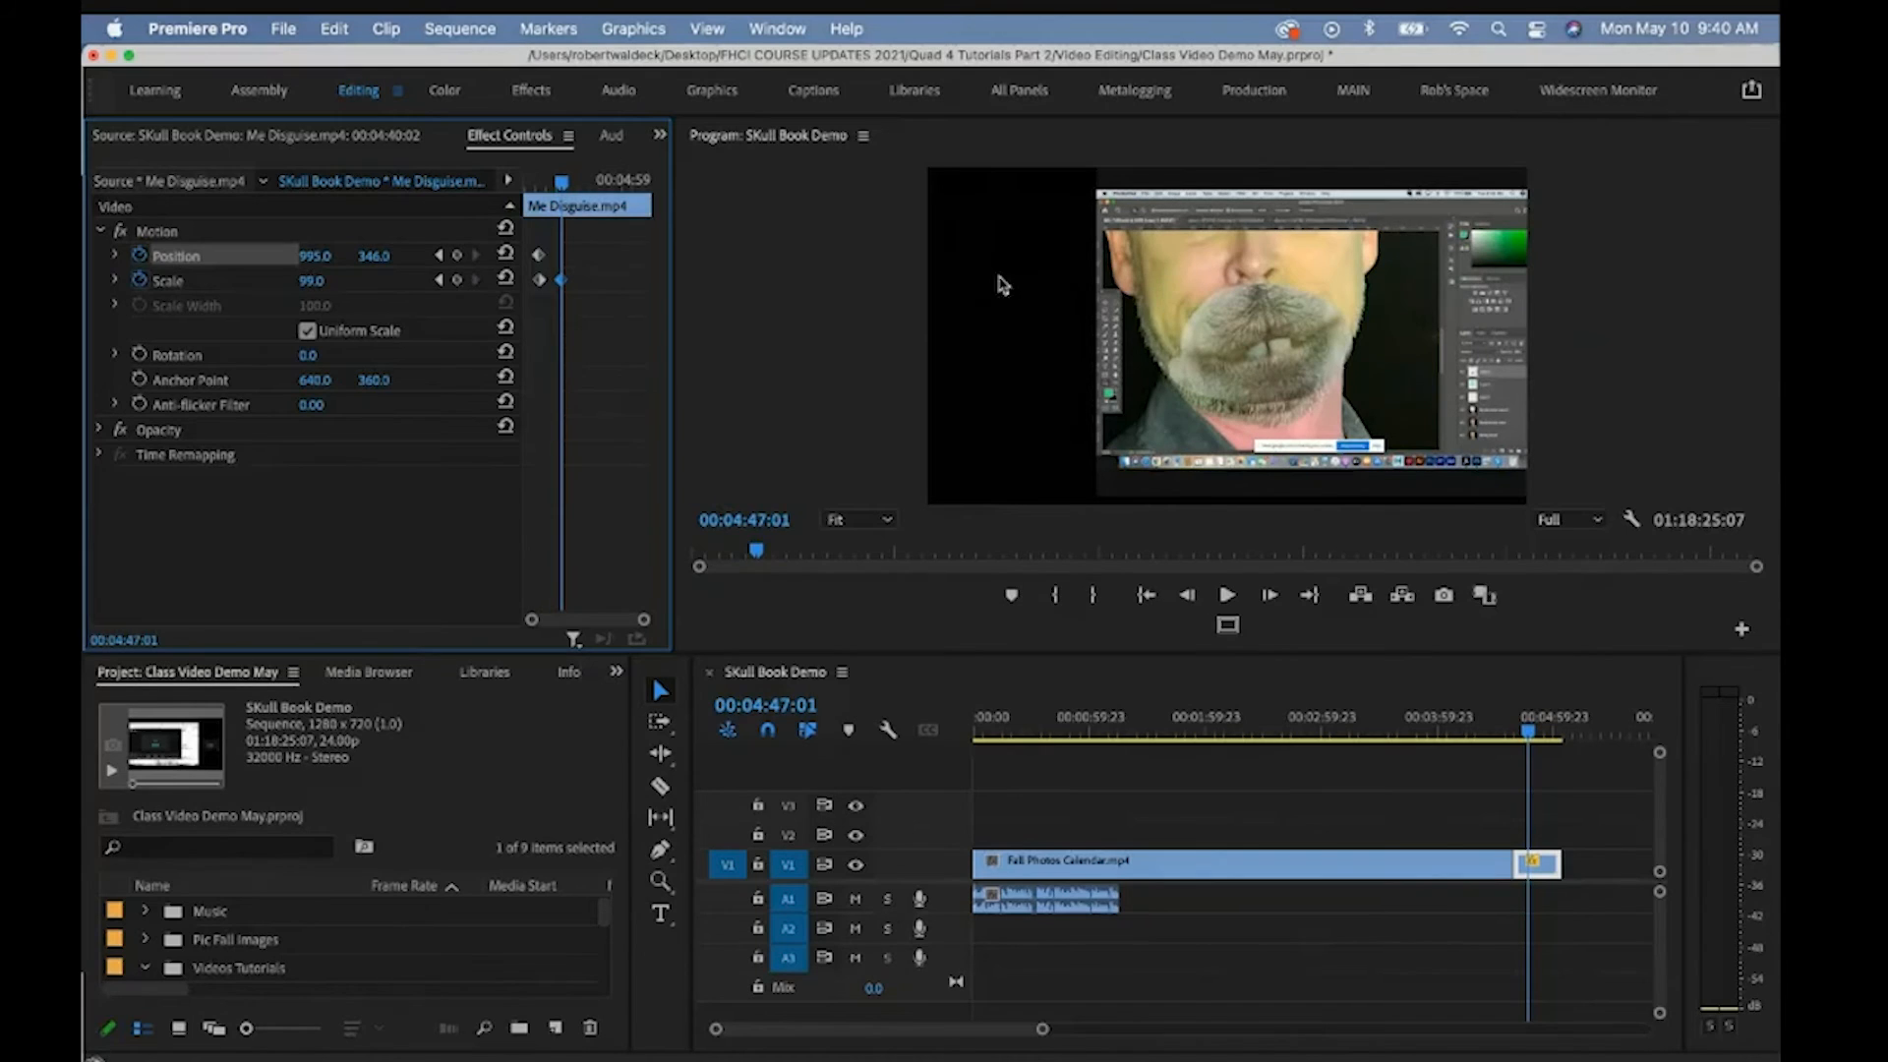
drag(308, 259, 327, 257)
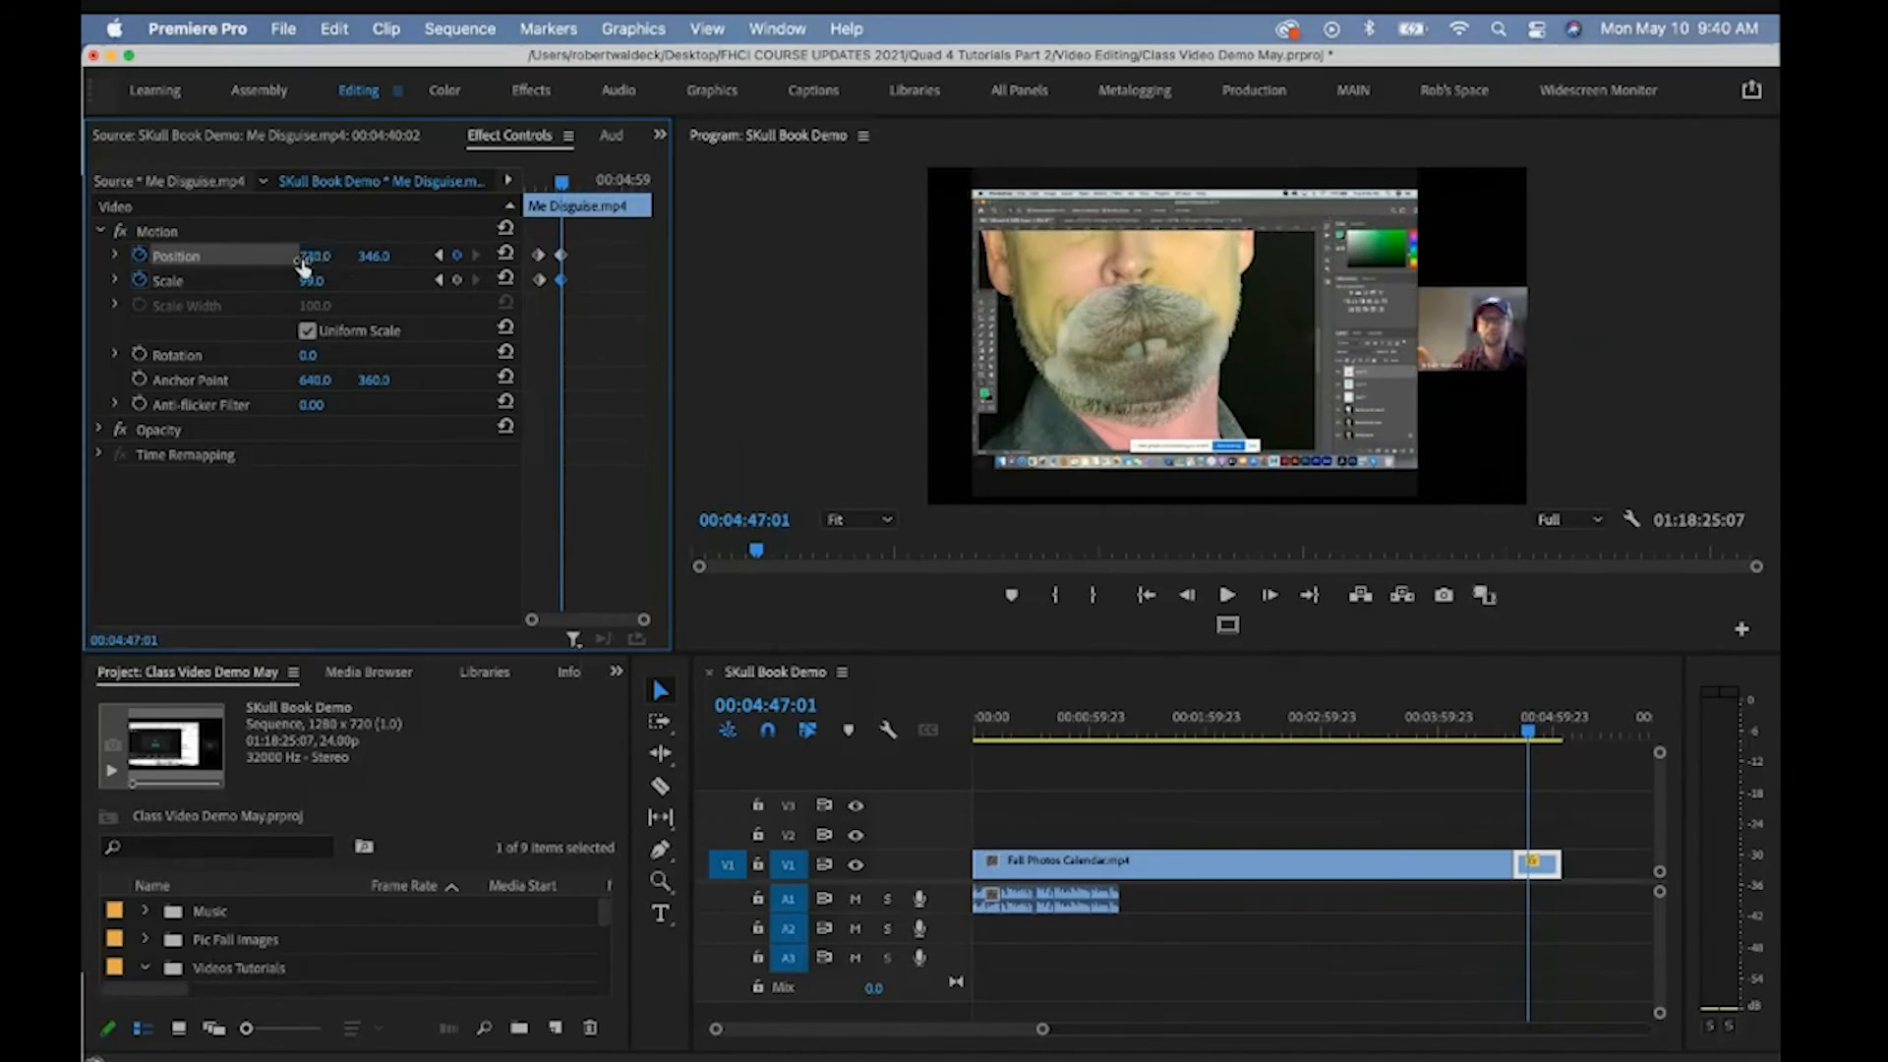
click(521, 184)
key(space)
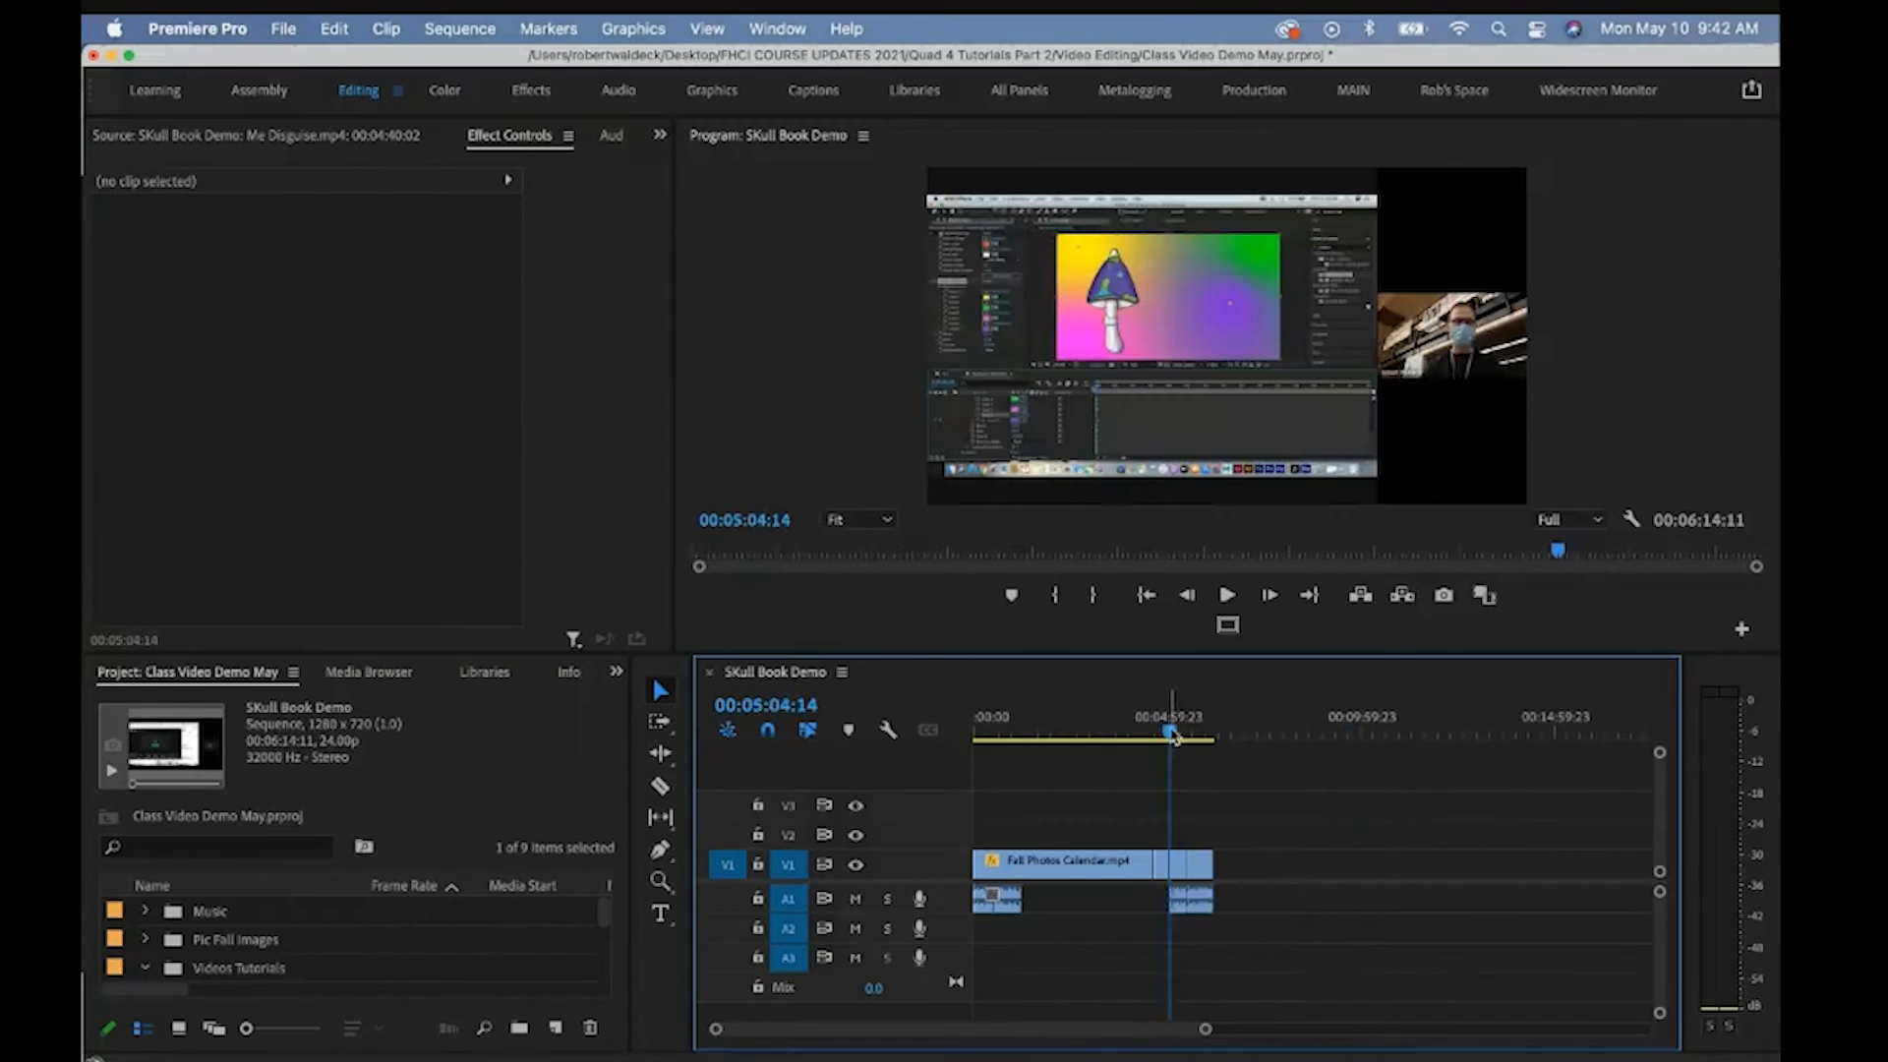
Delete the remaining A1 audio clips beneath Mushroom Animation.mp4 and SKull Book Demo.mp4
mouse_move(1172, 733)
mouse_down()
mouse_move(977, 738)
mouse_move(1193, 752)
mouse_up()
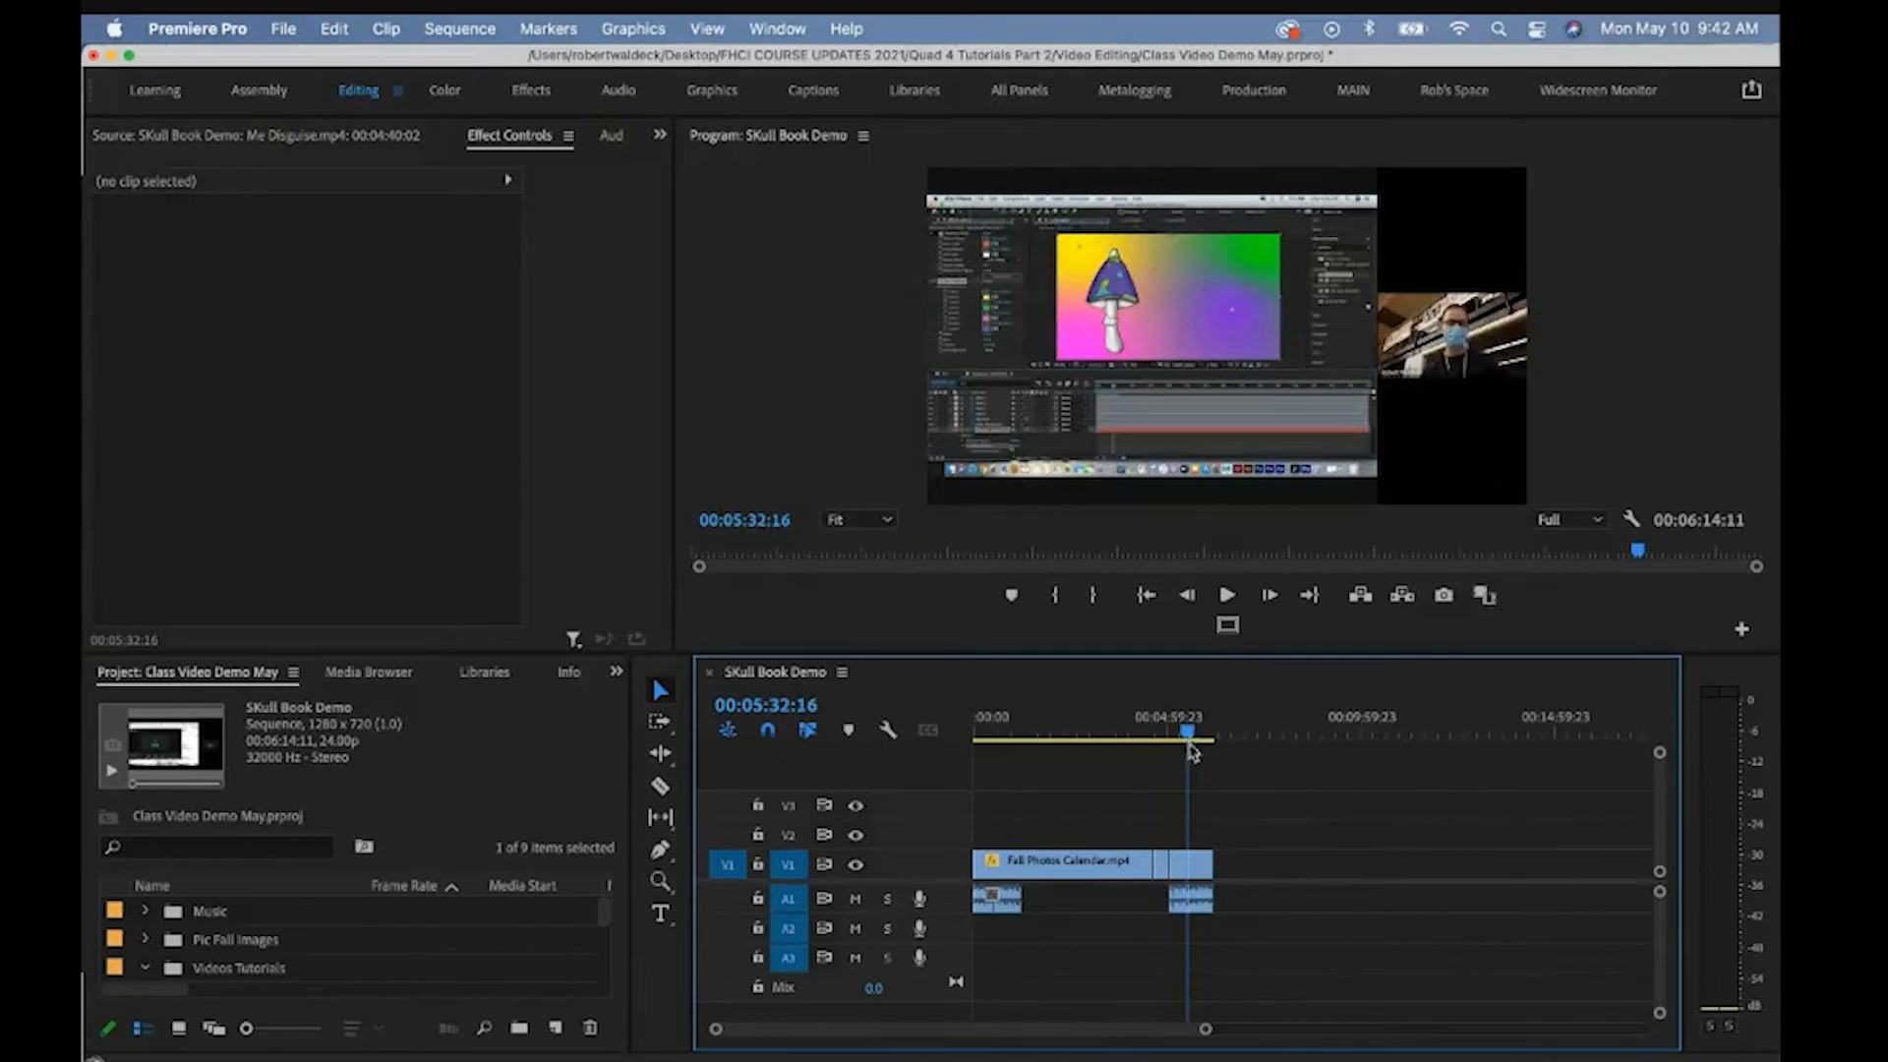
key(z)
click(1210, 883)
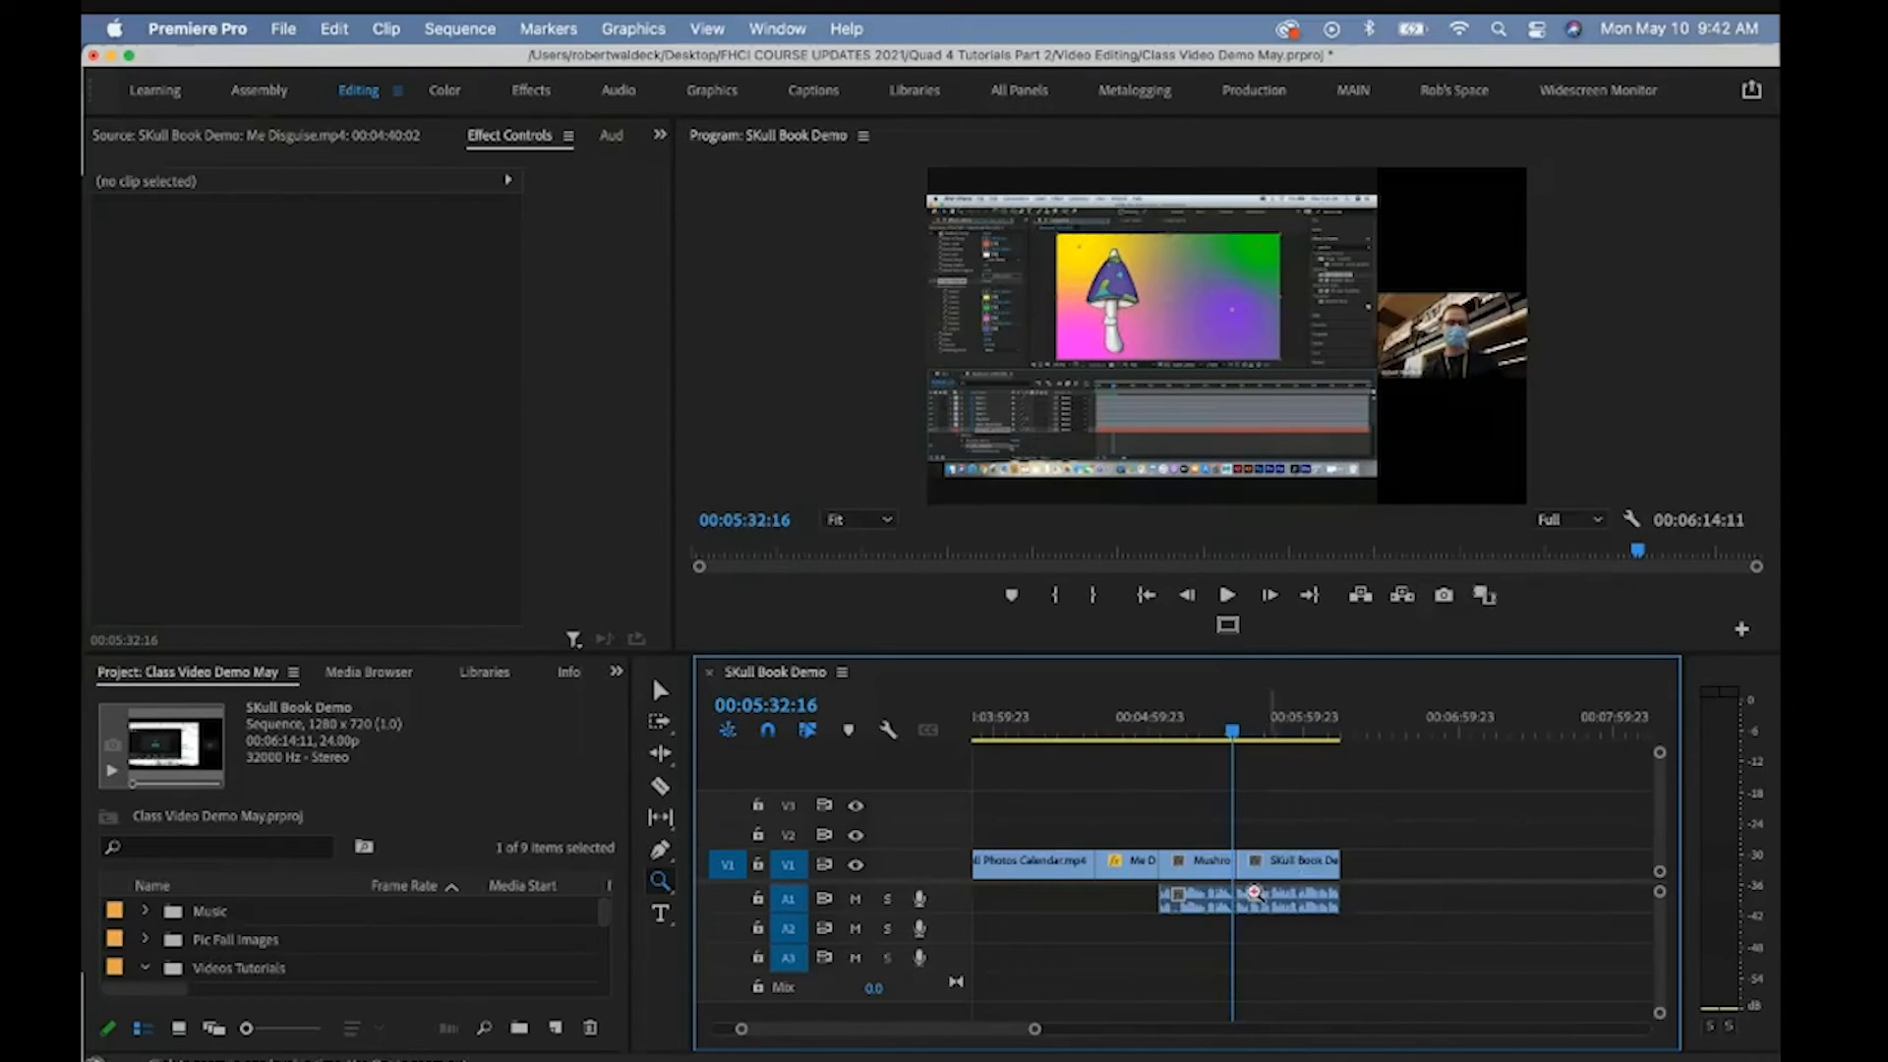
key(v)
drag(1334, 927, 1208, 912)
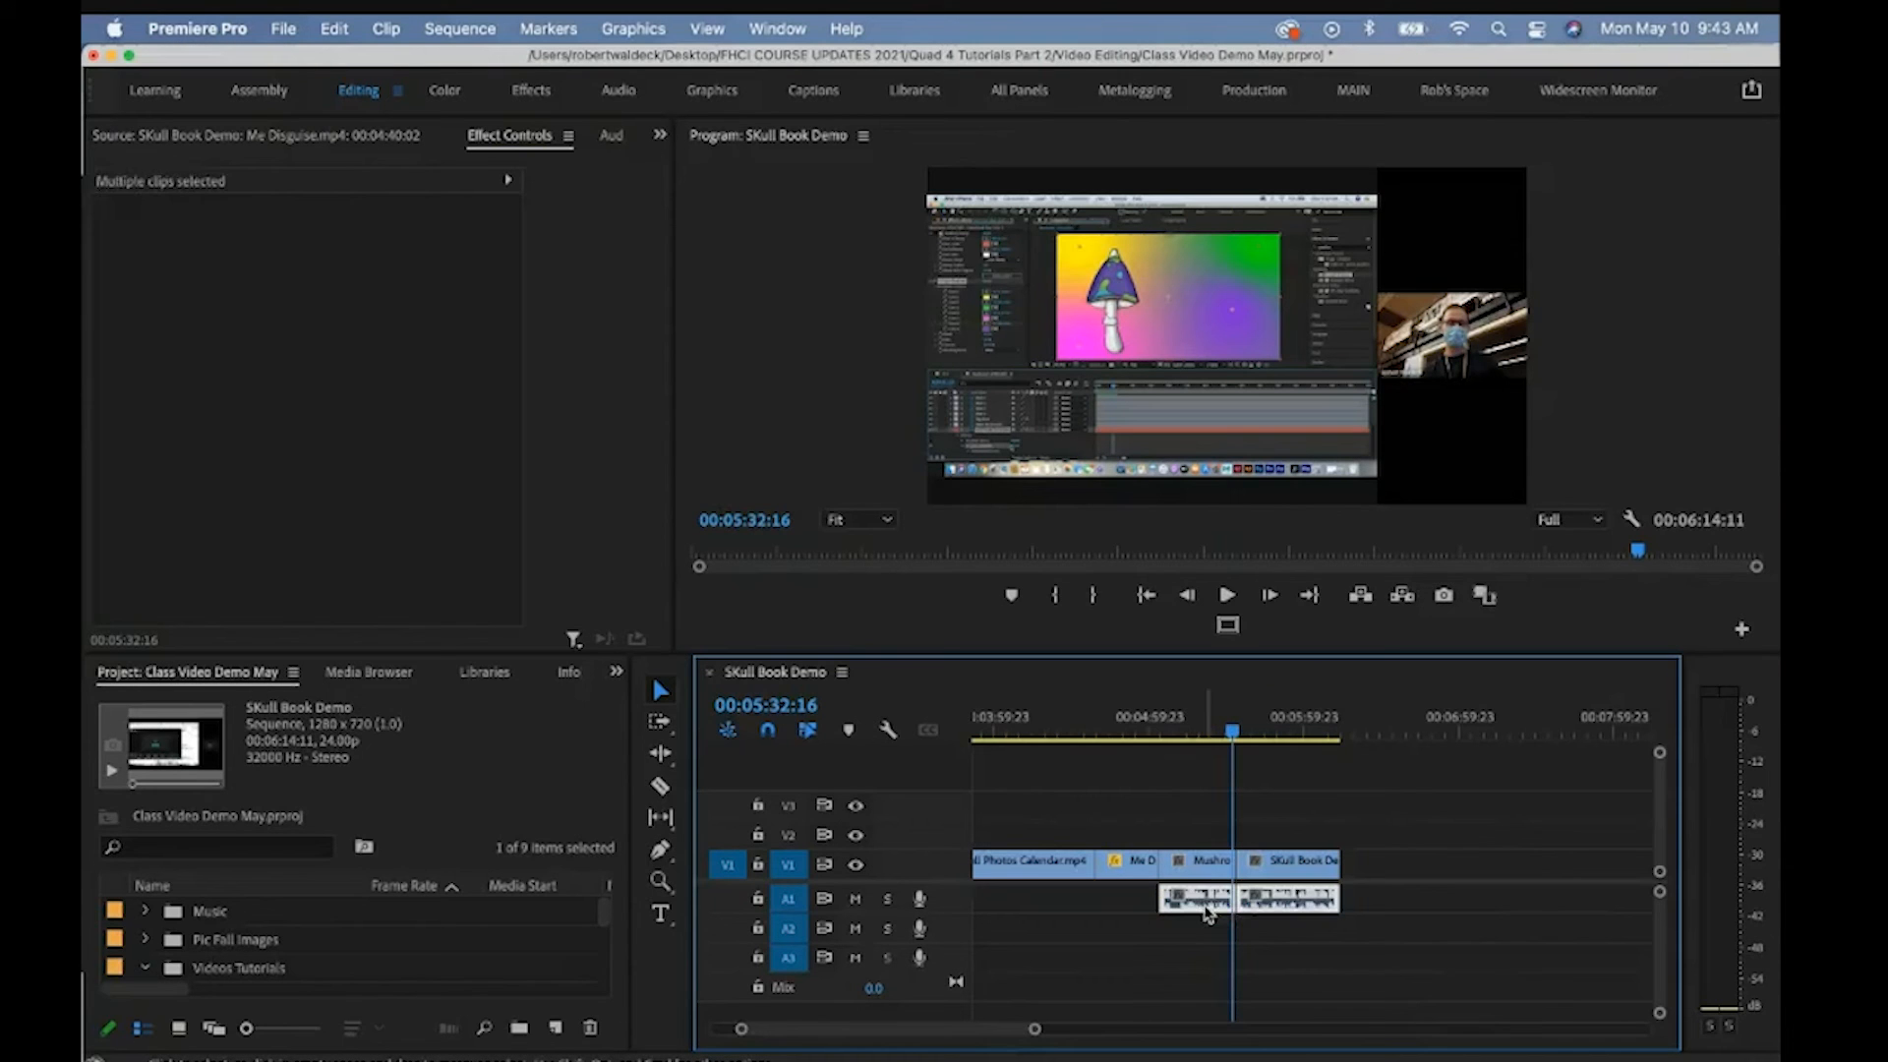
key(Delete)
Select Mushroom Animation.mp4 on V1 and place the playhead near its end at 00:05:32:05
click(1236, 730)
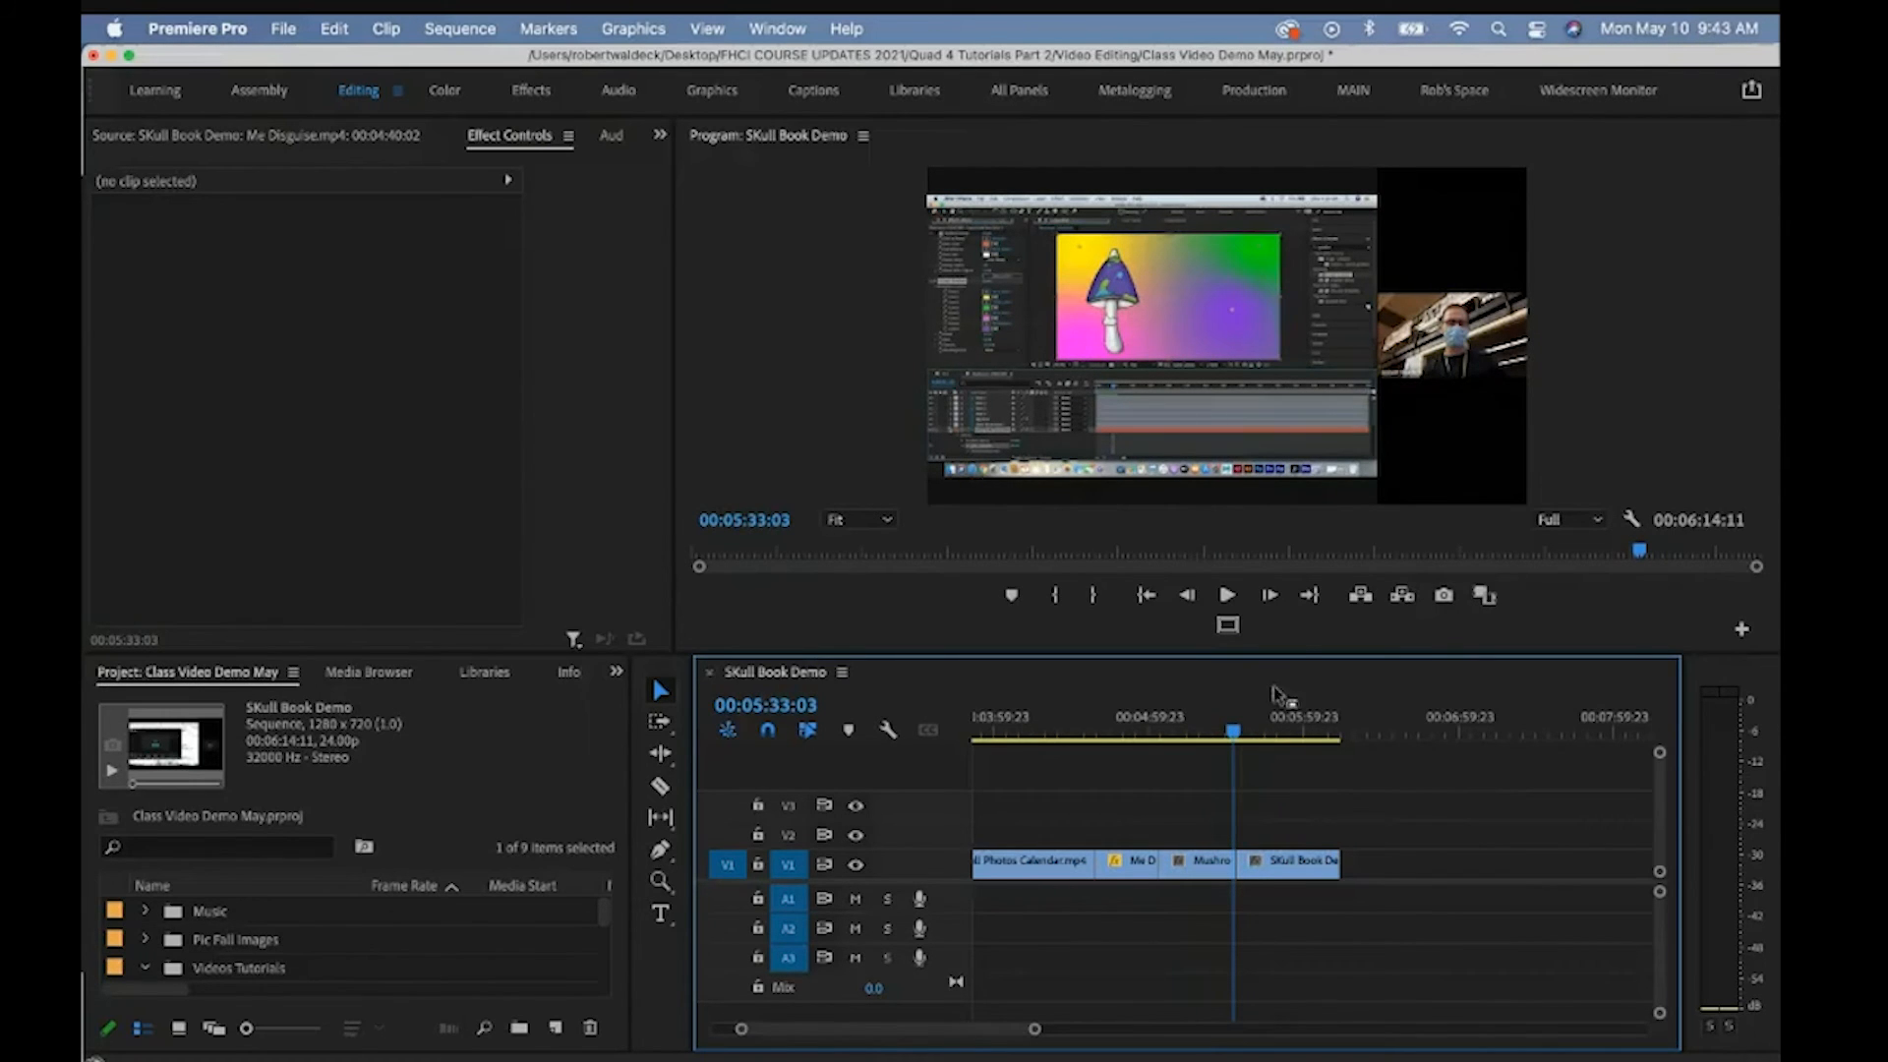
drag(1294, 651, 1294, 725)
mouse_move(1236, 805)
mouse_down()
mouse_move(1258, 812)
mouse_move(1232, 809)
mouse_up()
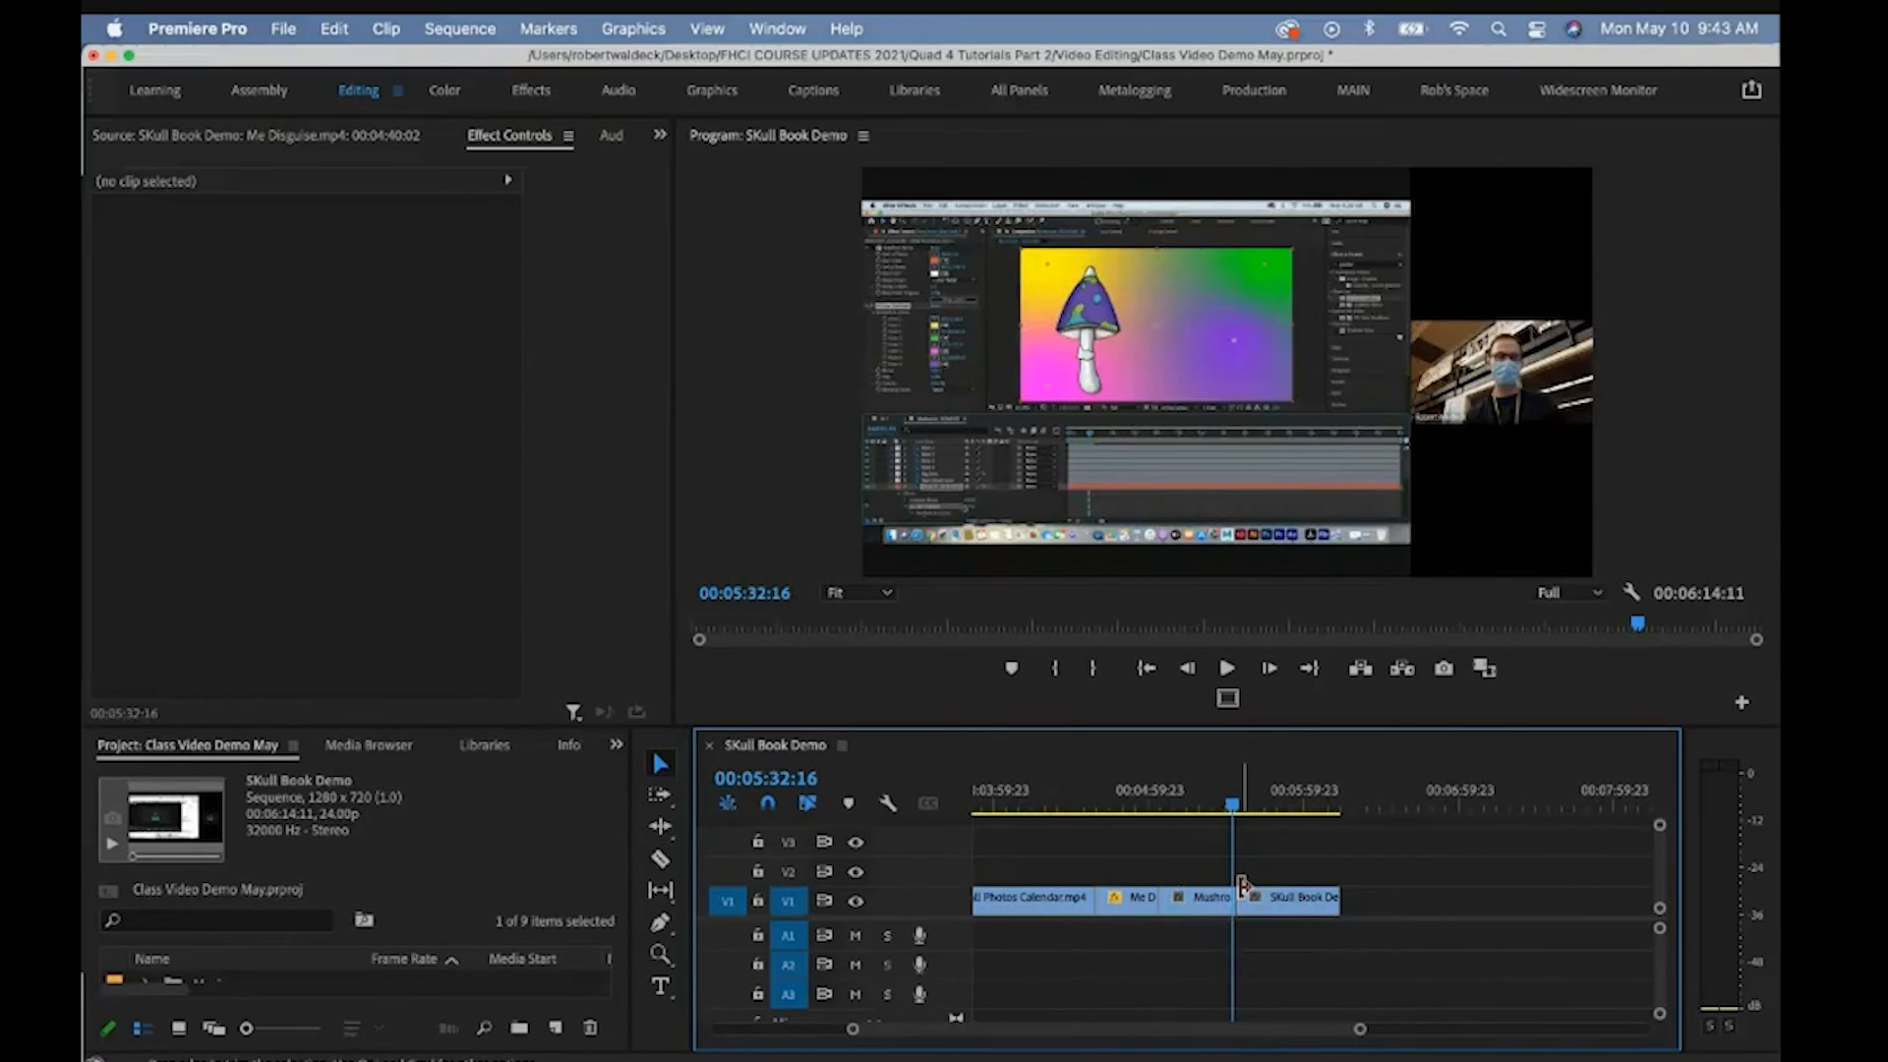
click(1208, 900)
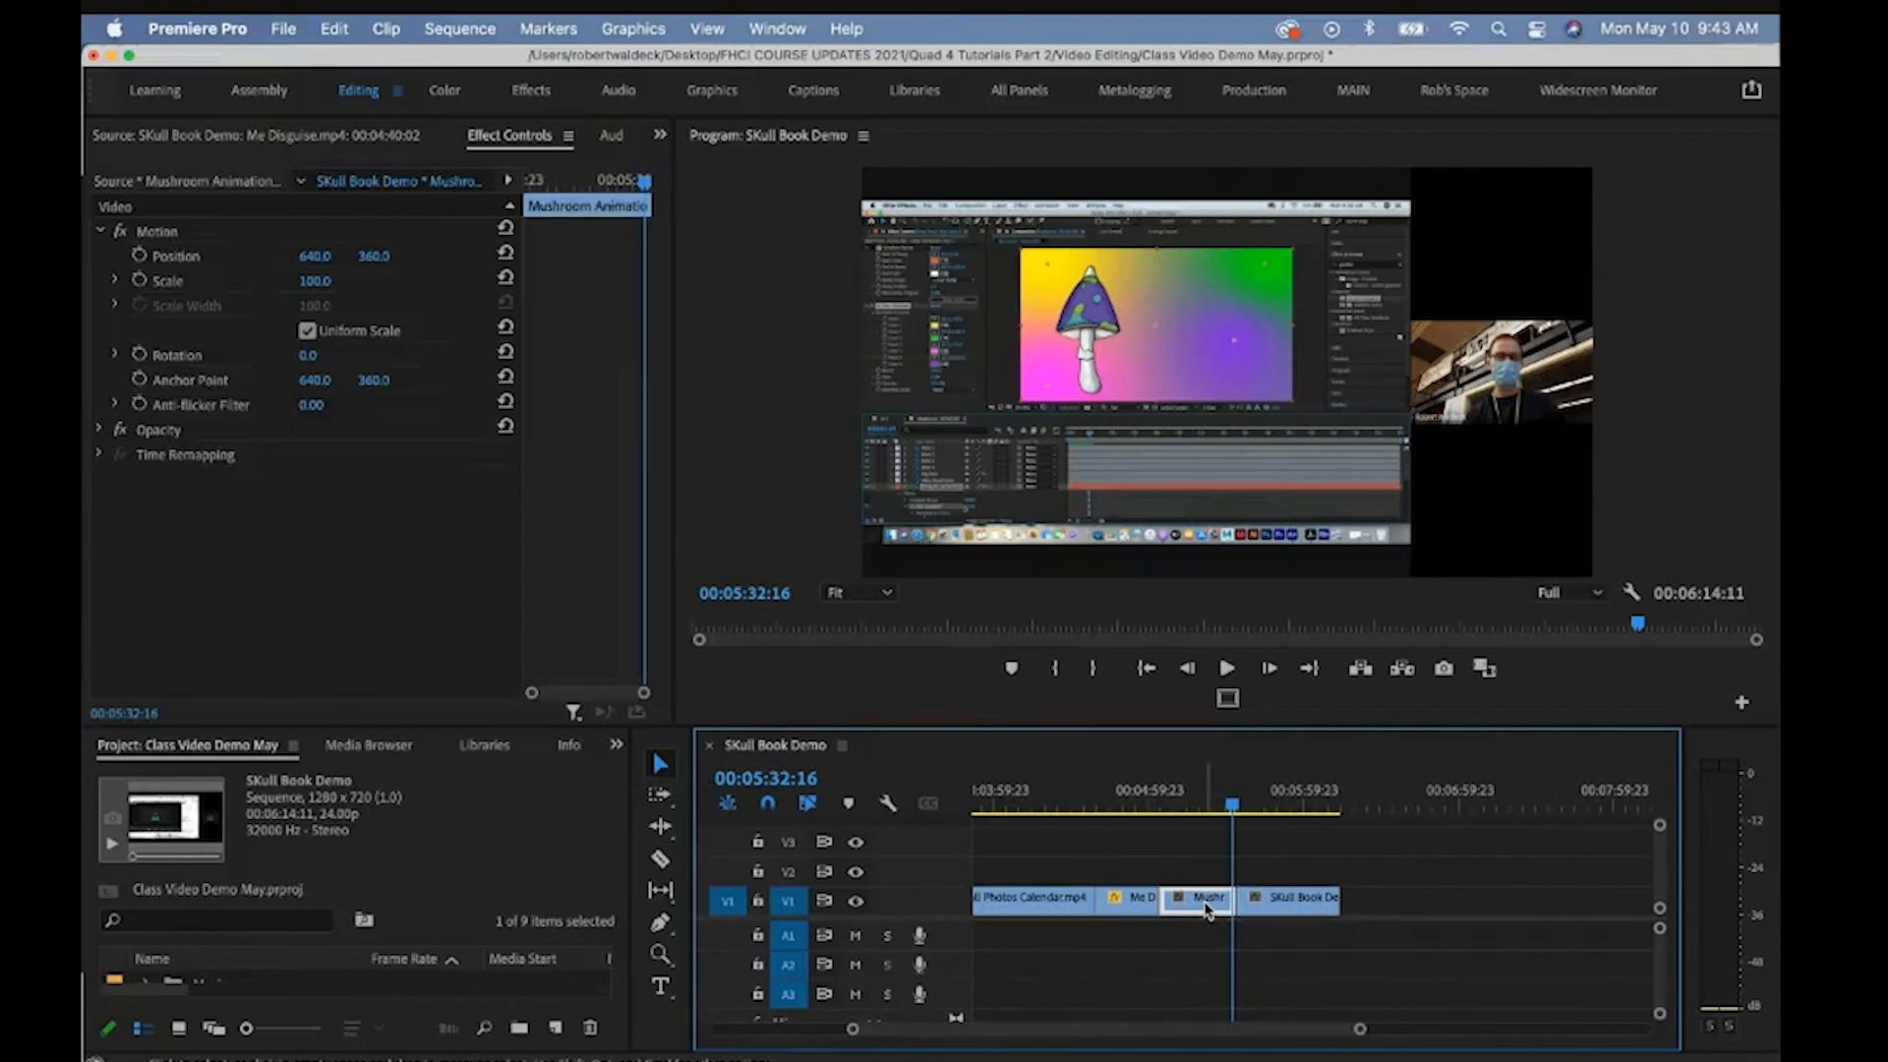
drag(1226, 813, 1224, 813)
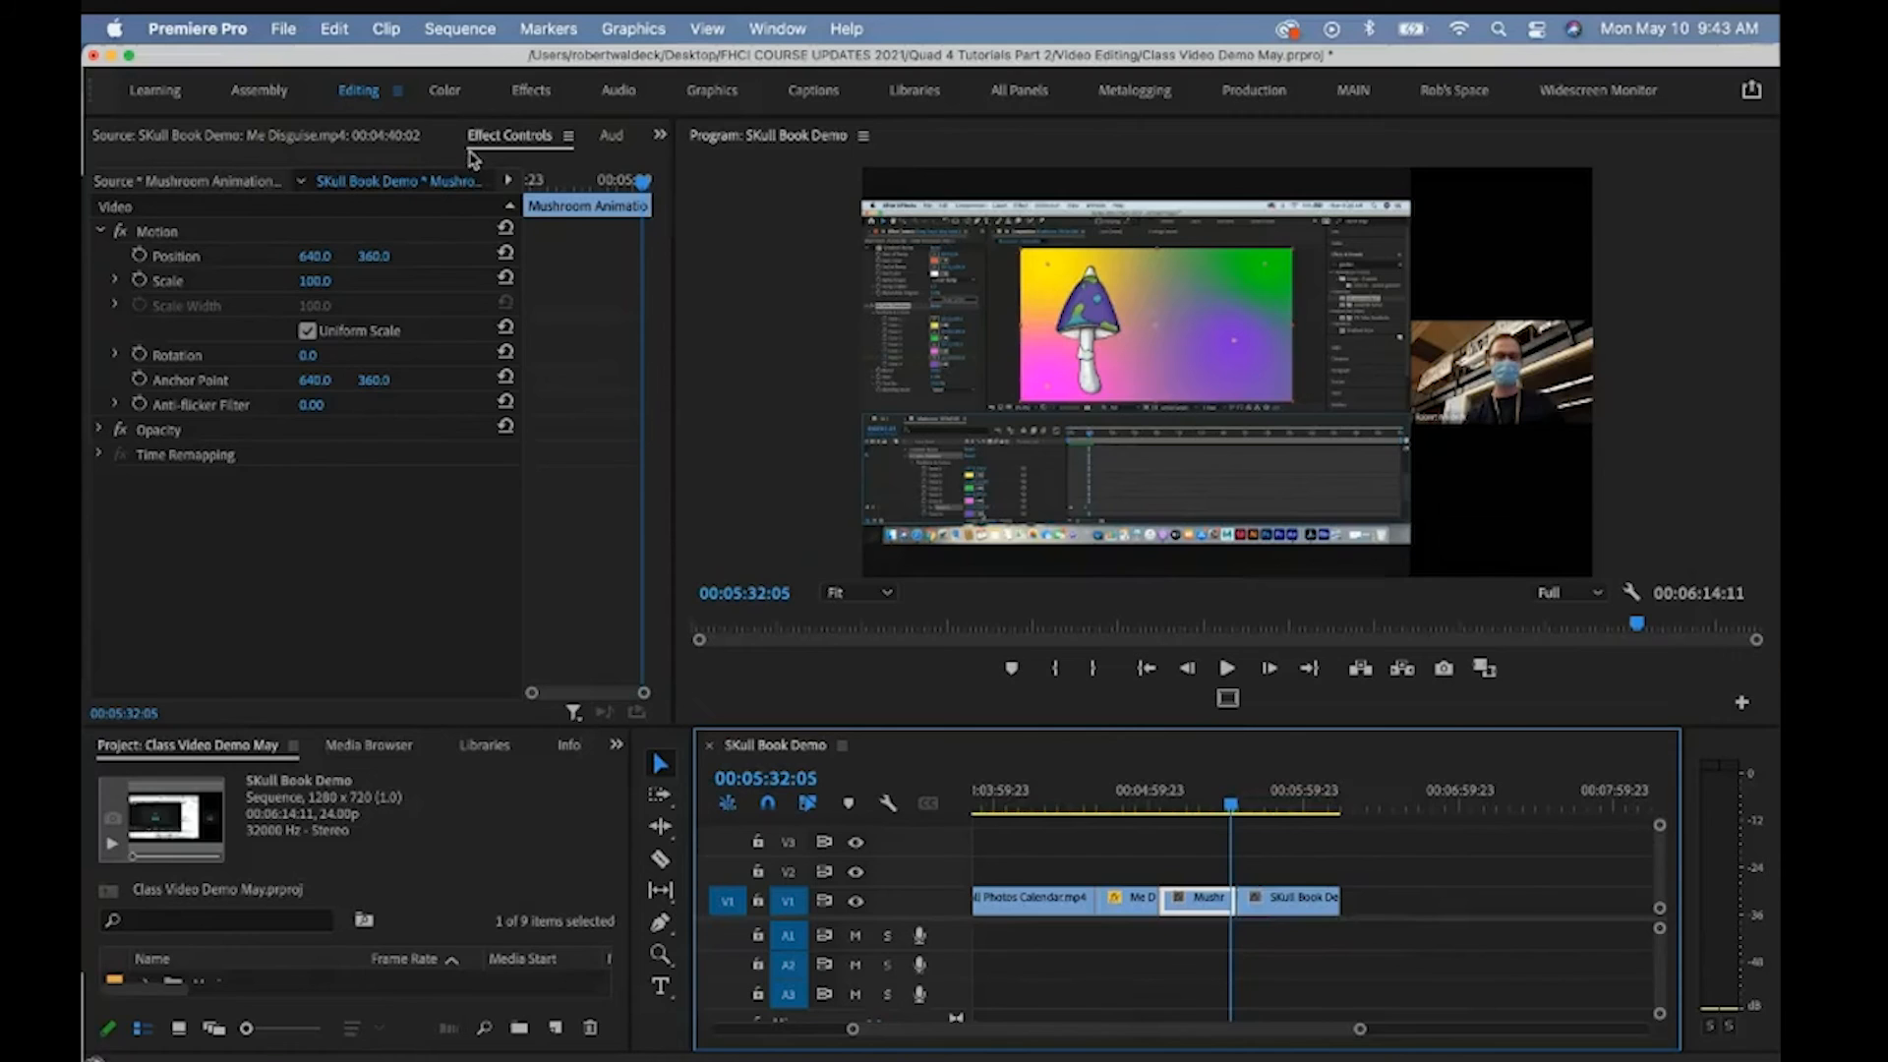
Enlarge the project area, collapse the Videos Tutorials bin, and preview the bins as icons before returning to the list view
drag(246, 730, 239, 571)
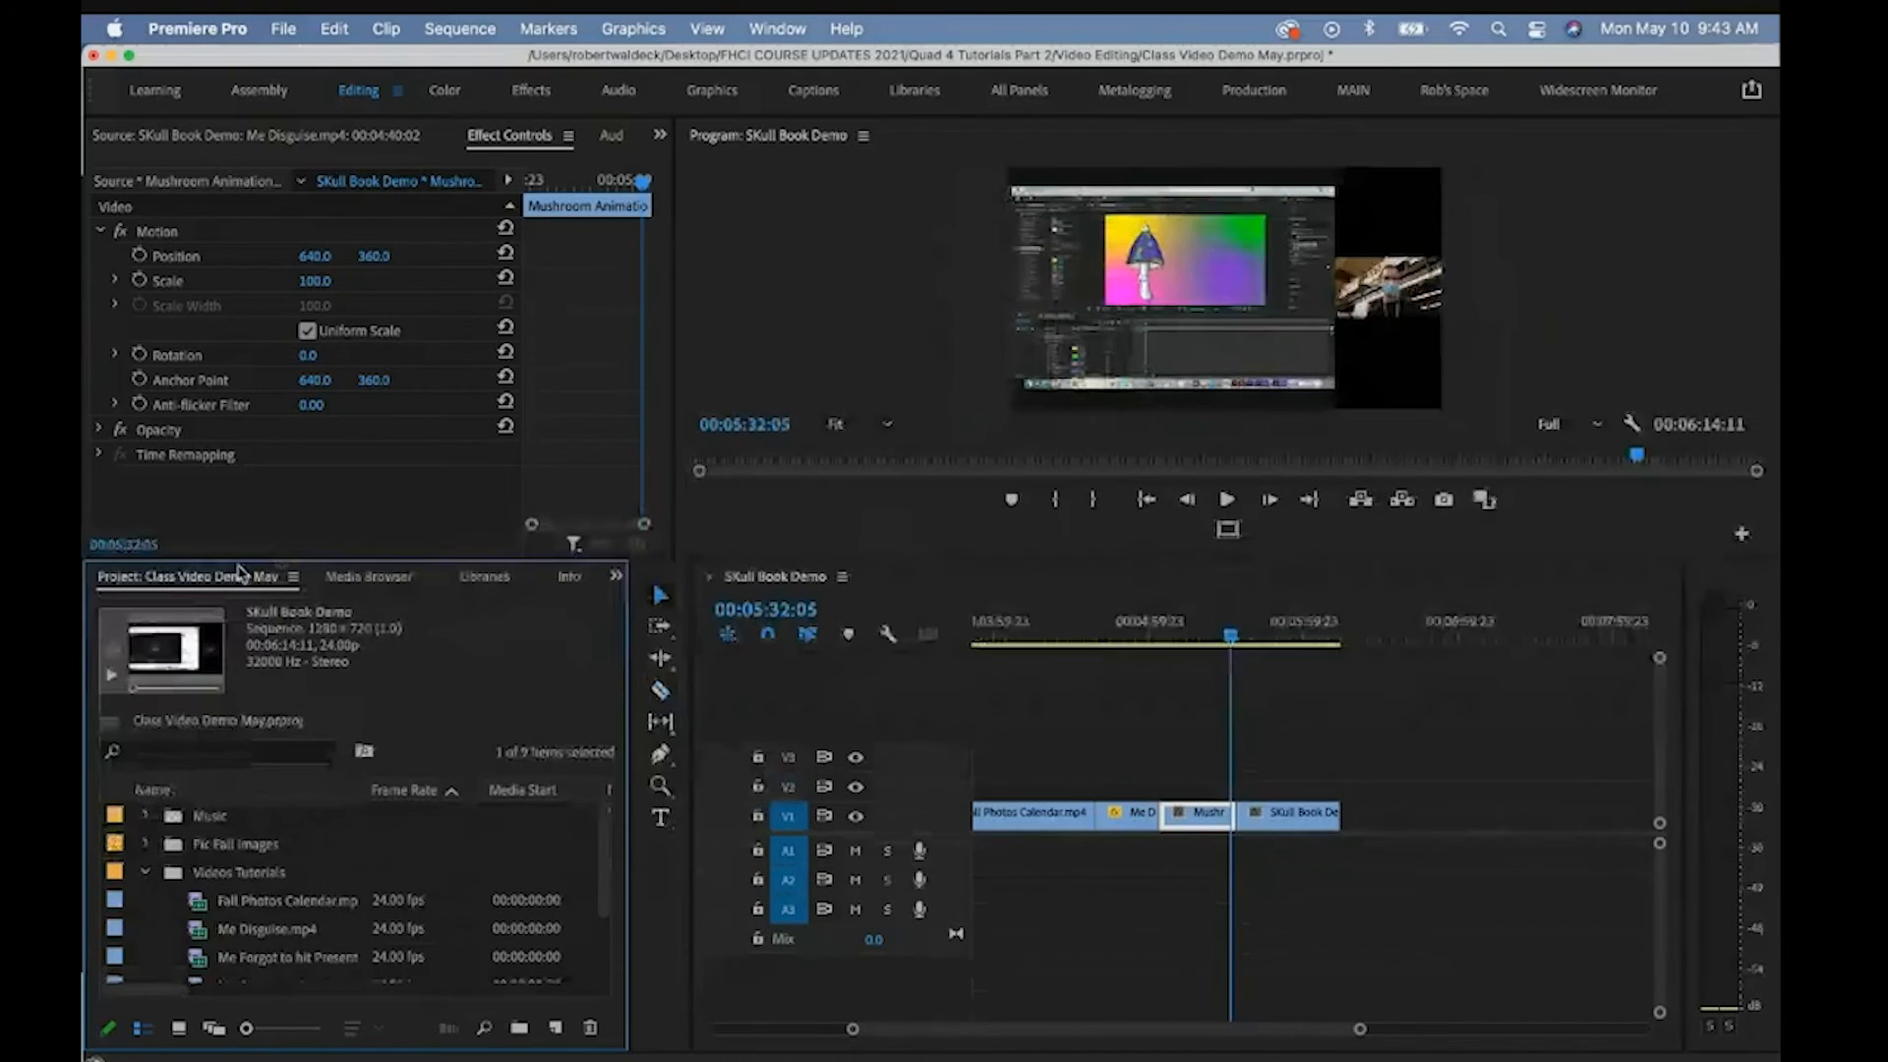
click(149, 872)
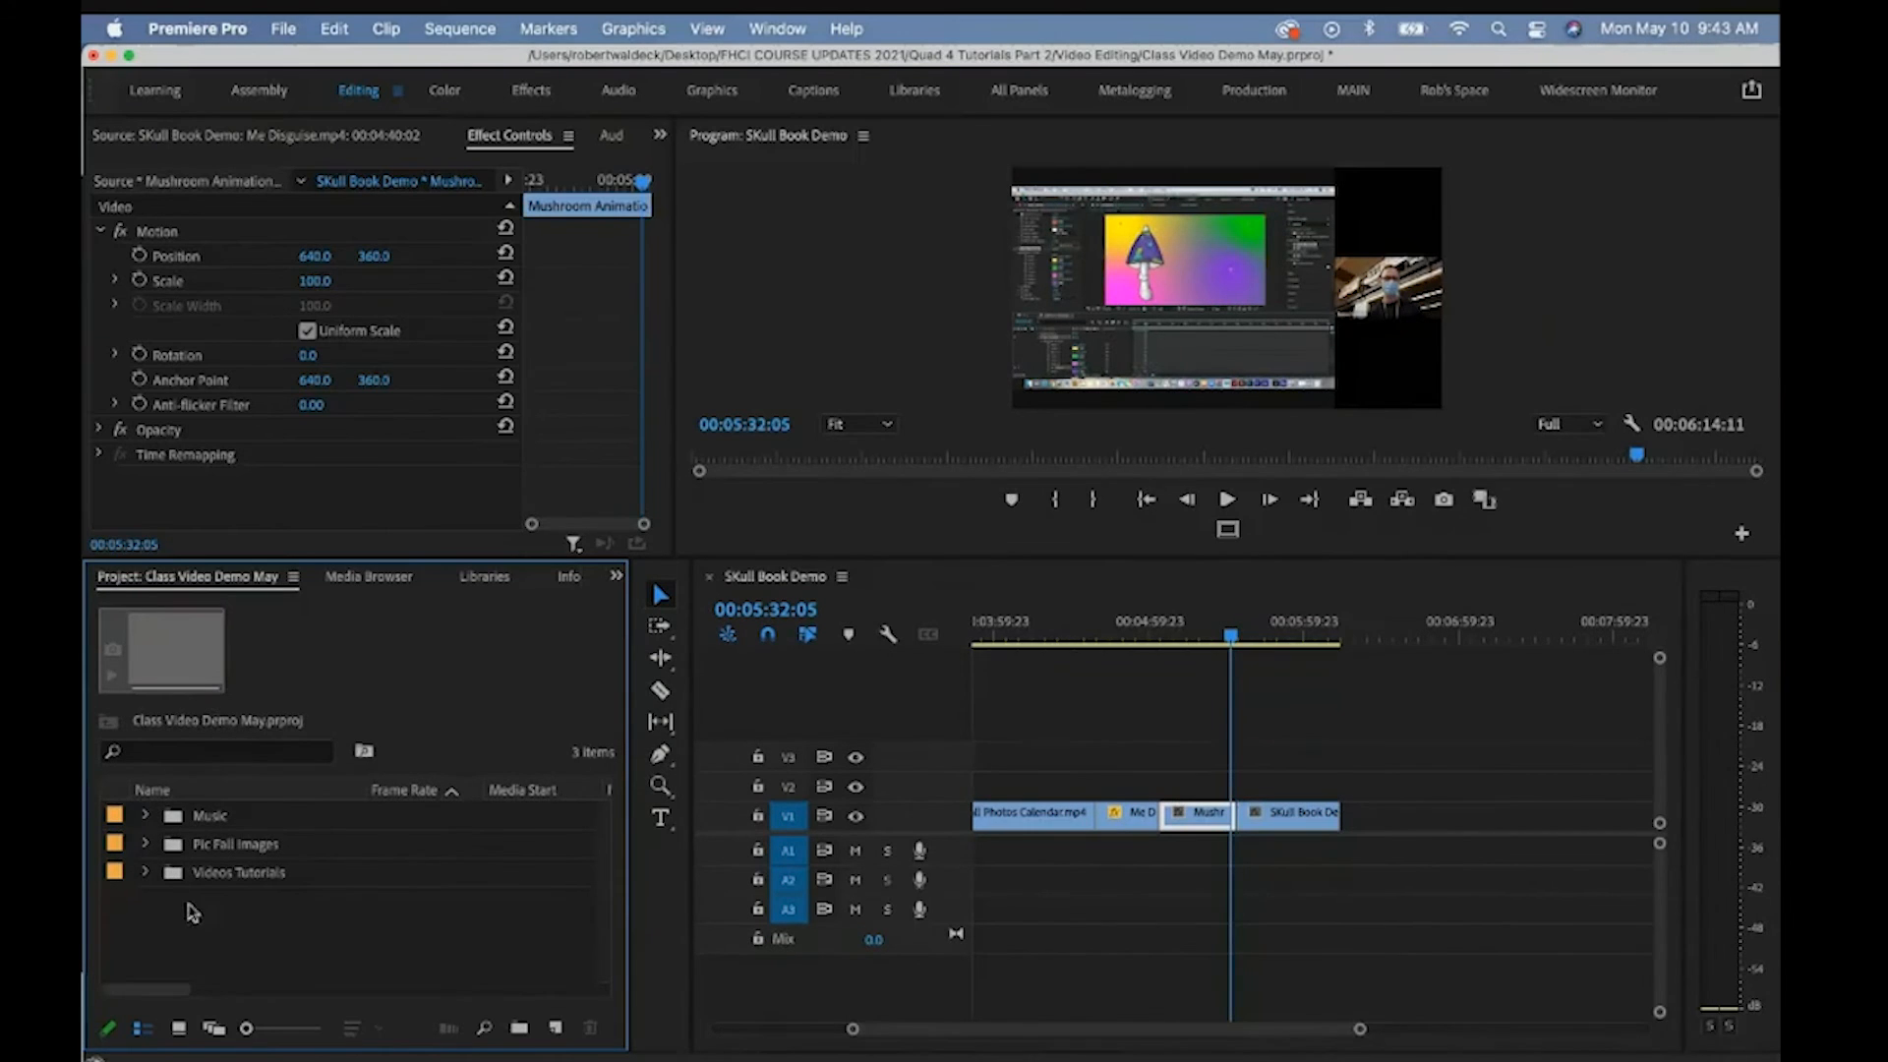
click(179, 1029)
click(194, 856)
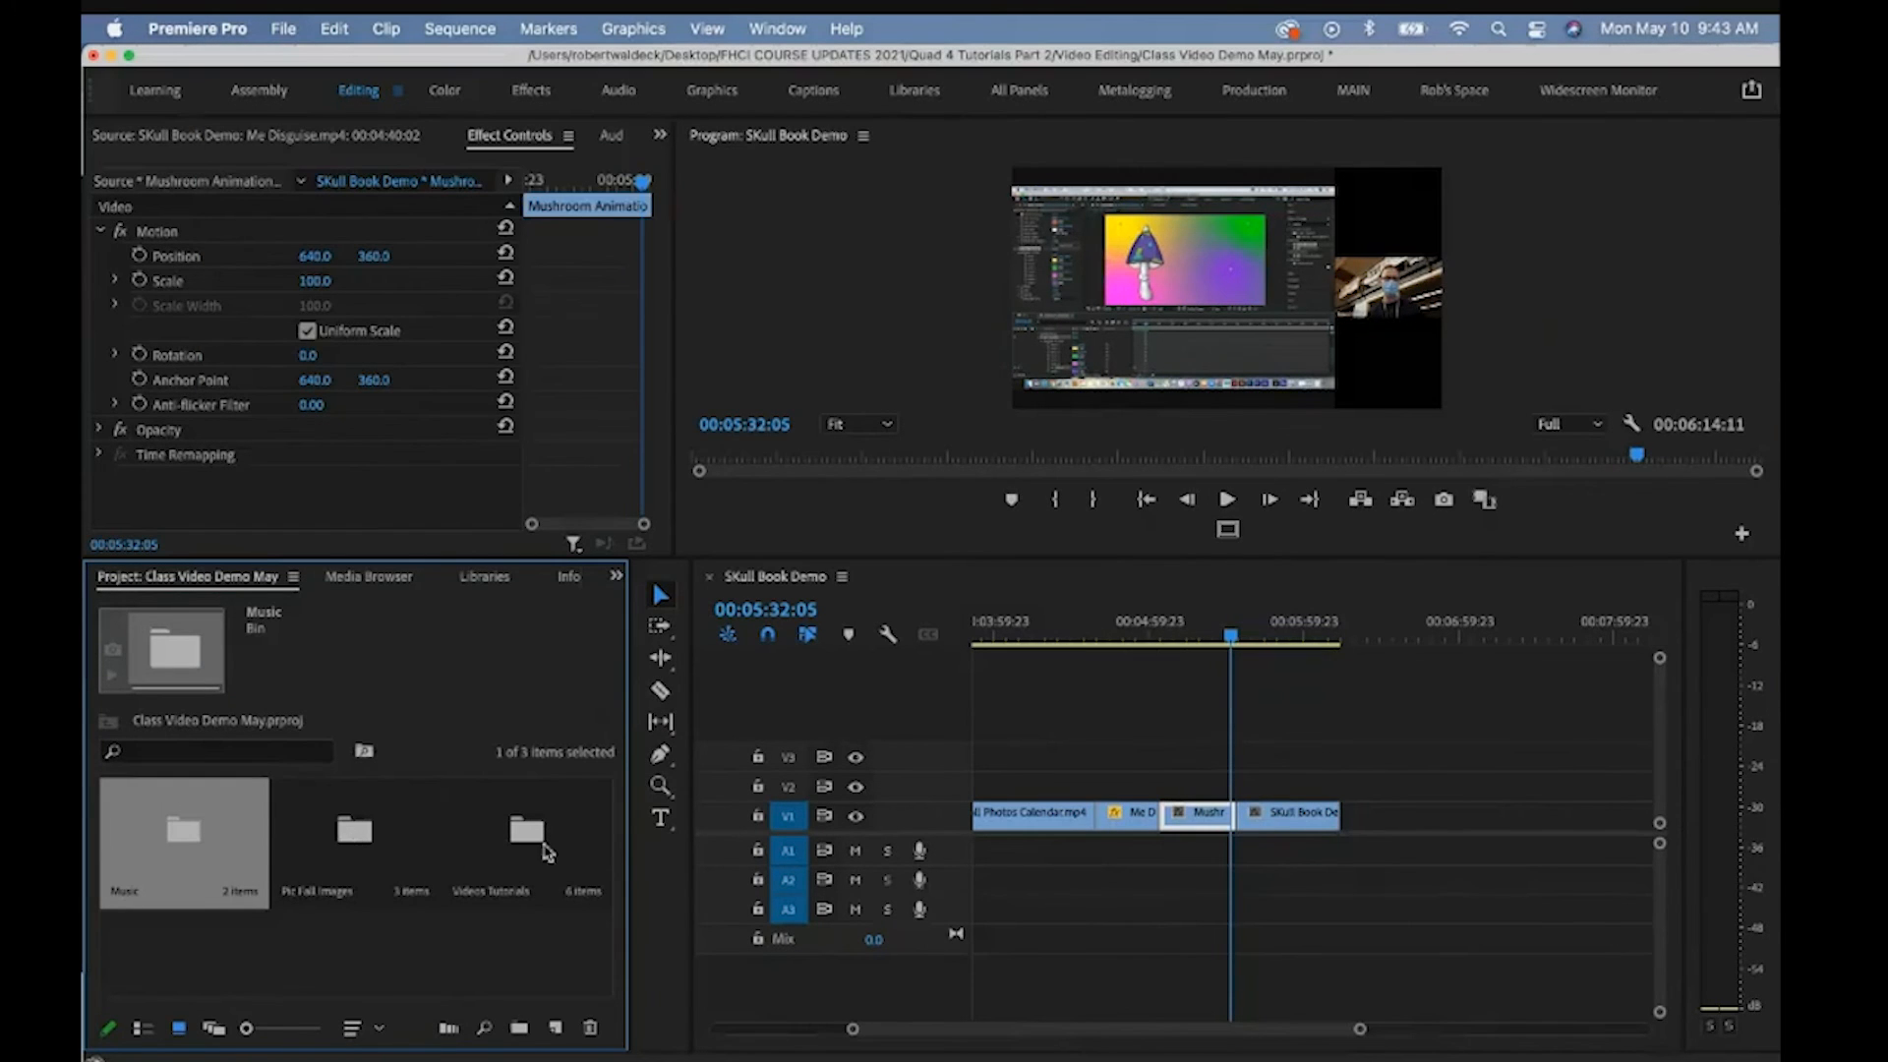
click(143, 1029)
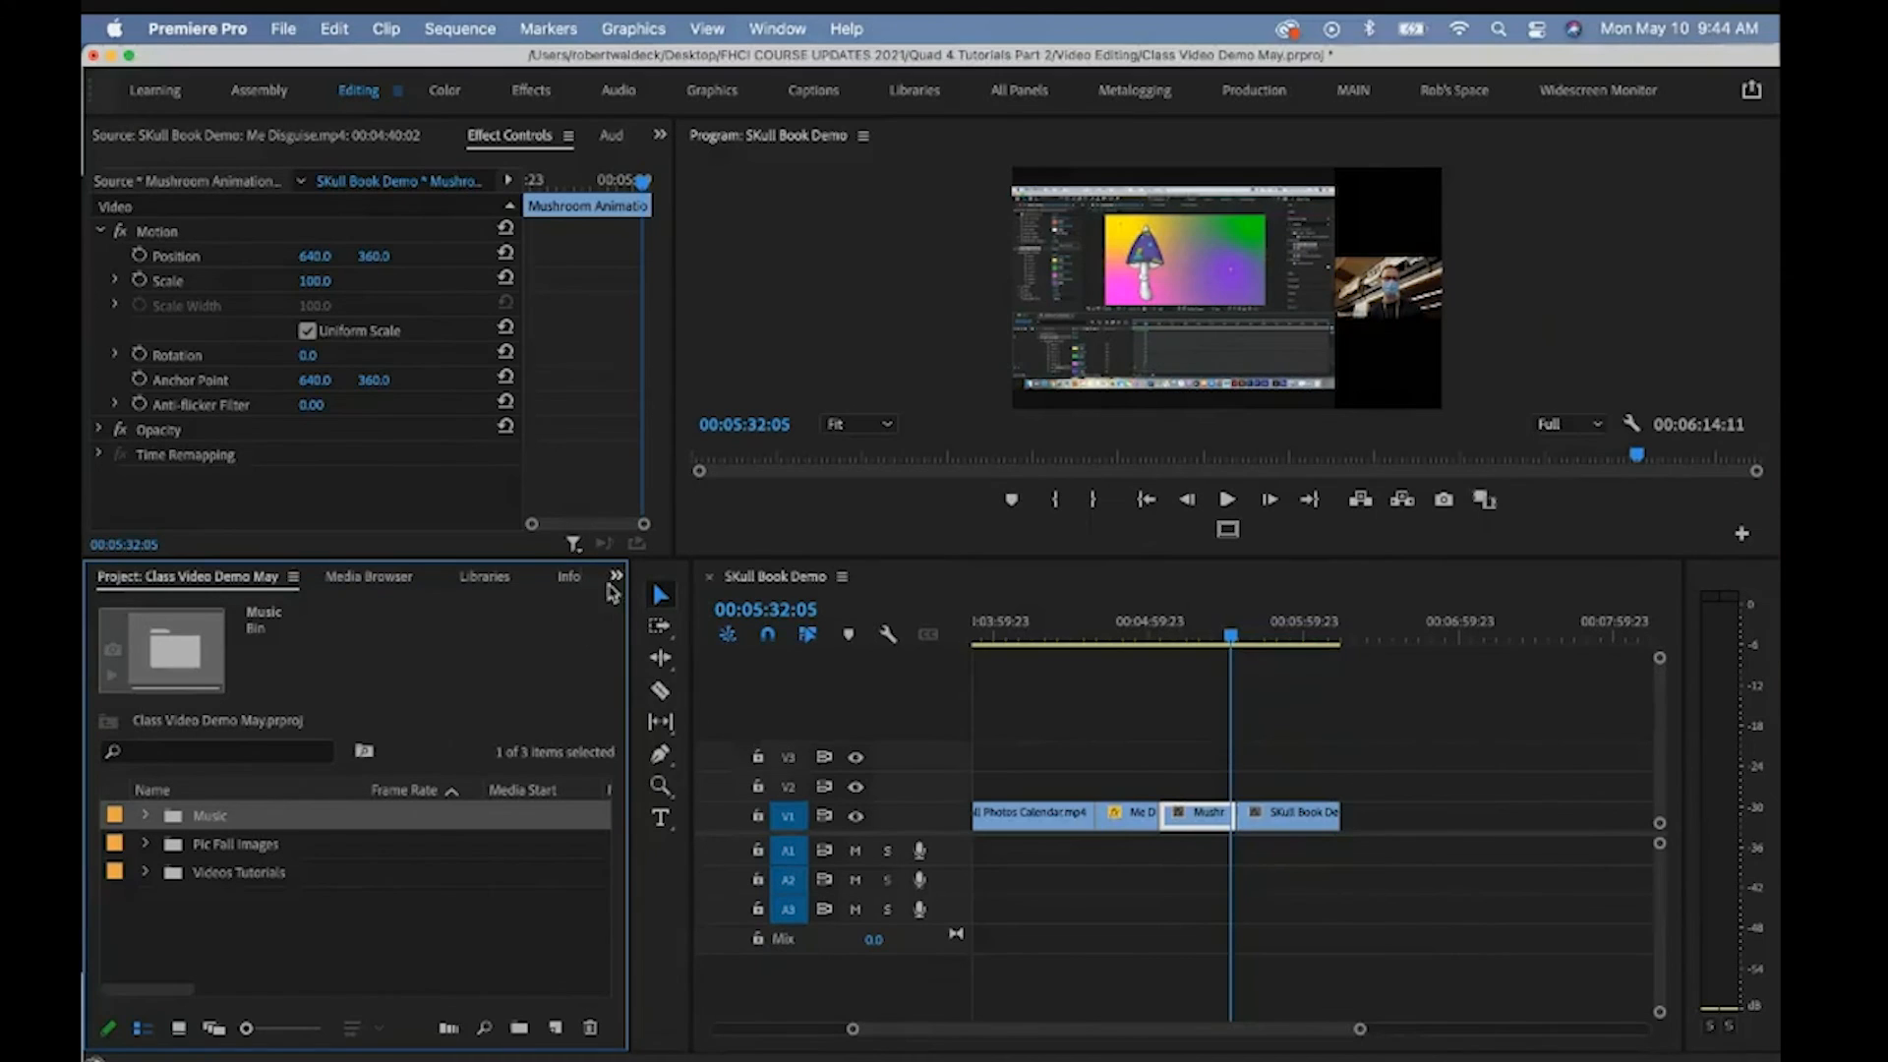
Show the effects library and expand Video Transitions to the 3D Motion group, selecting Cube Spin
click(614, 577)
click(657, 716)
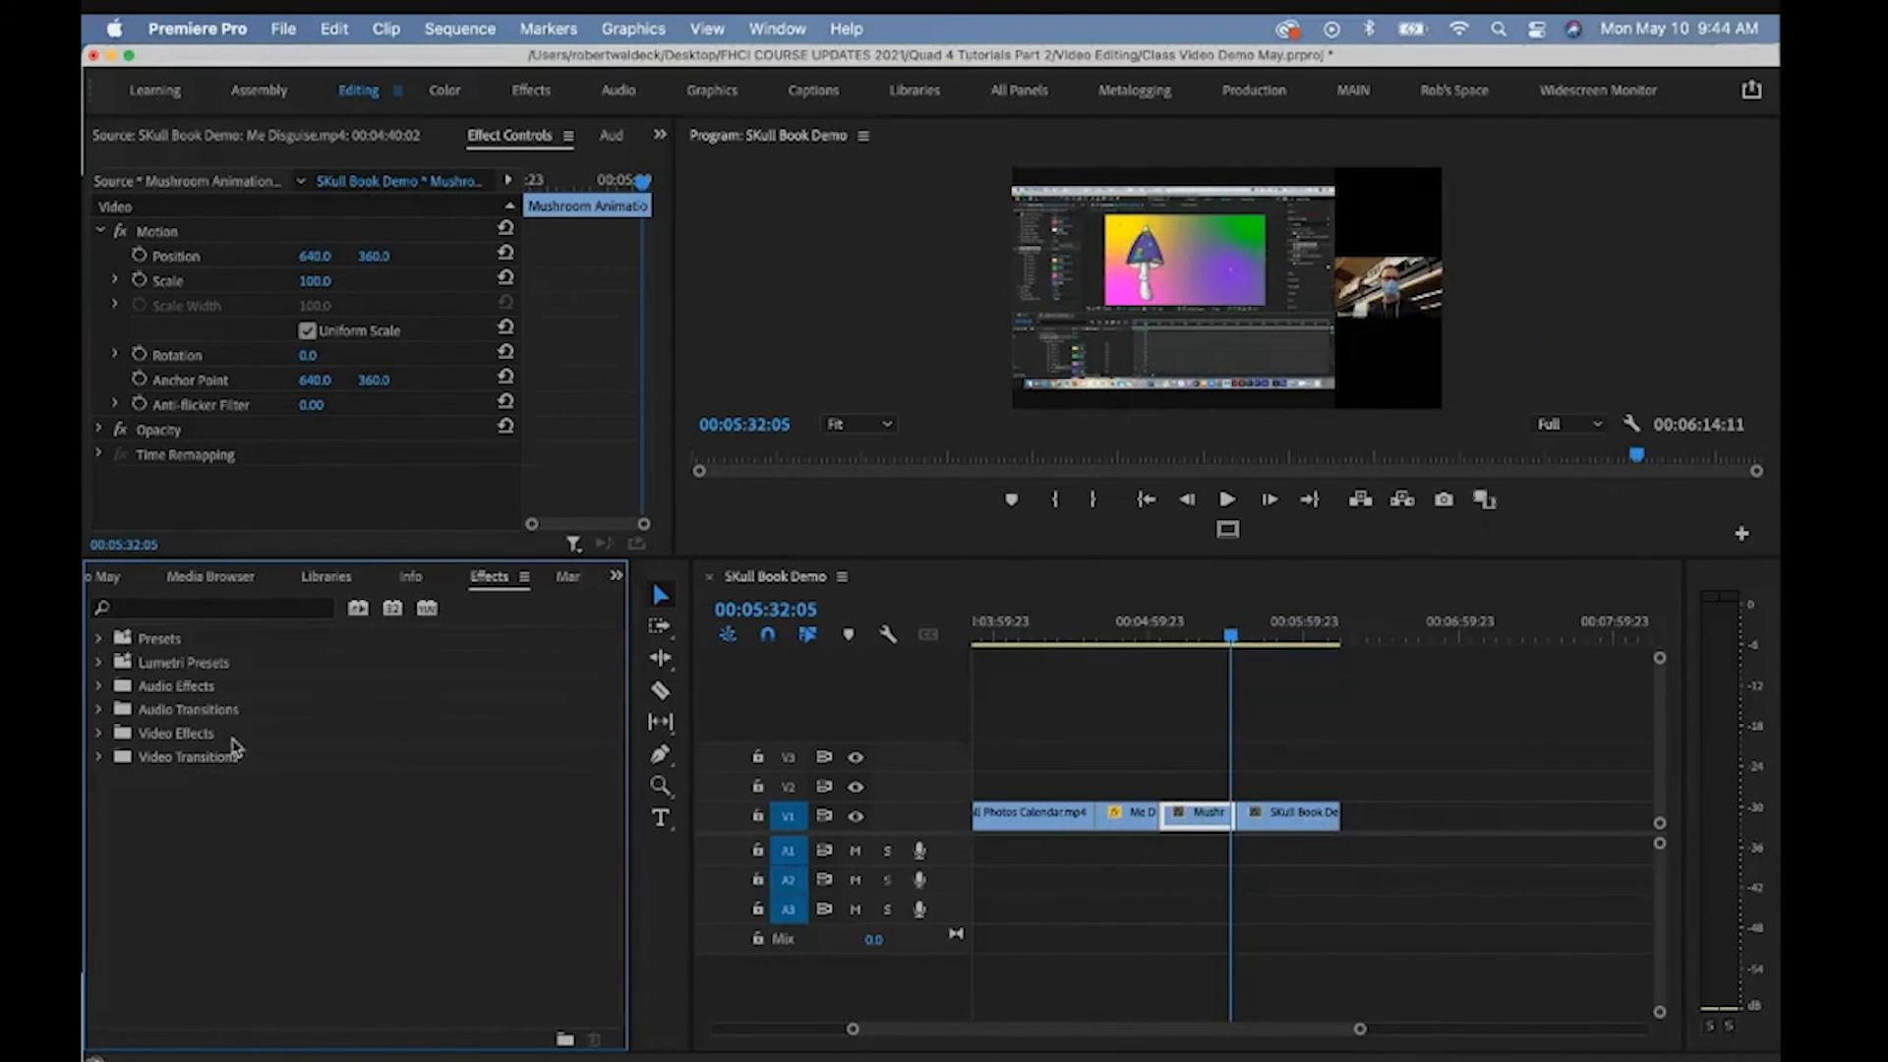
click(202, 759)
click(98, 756)
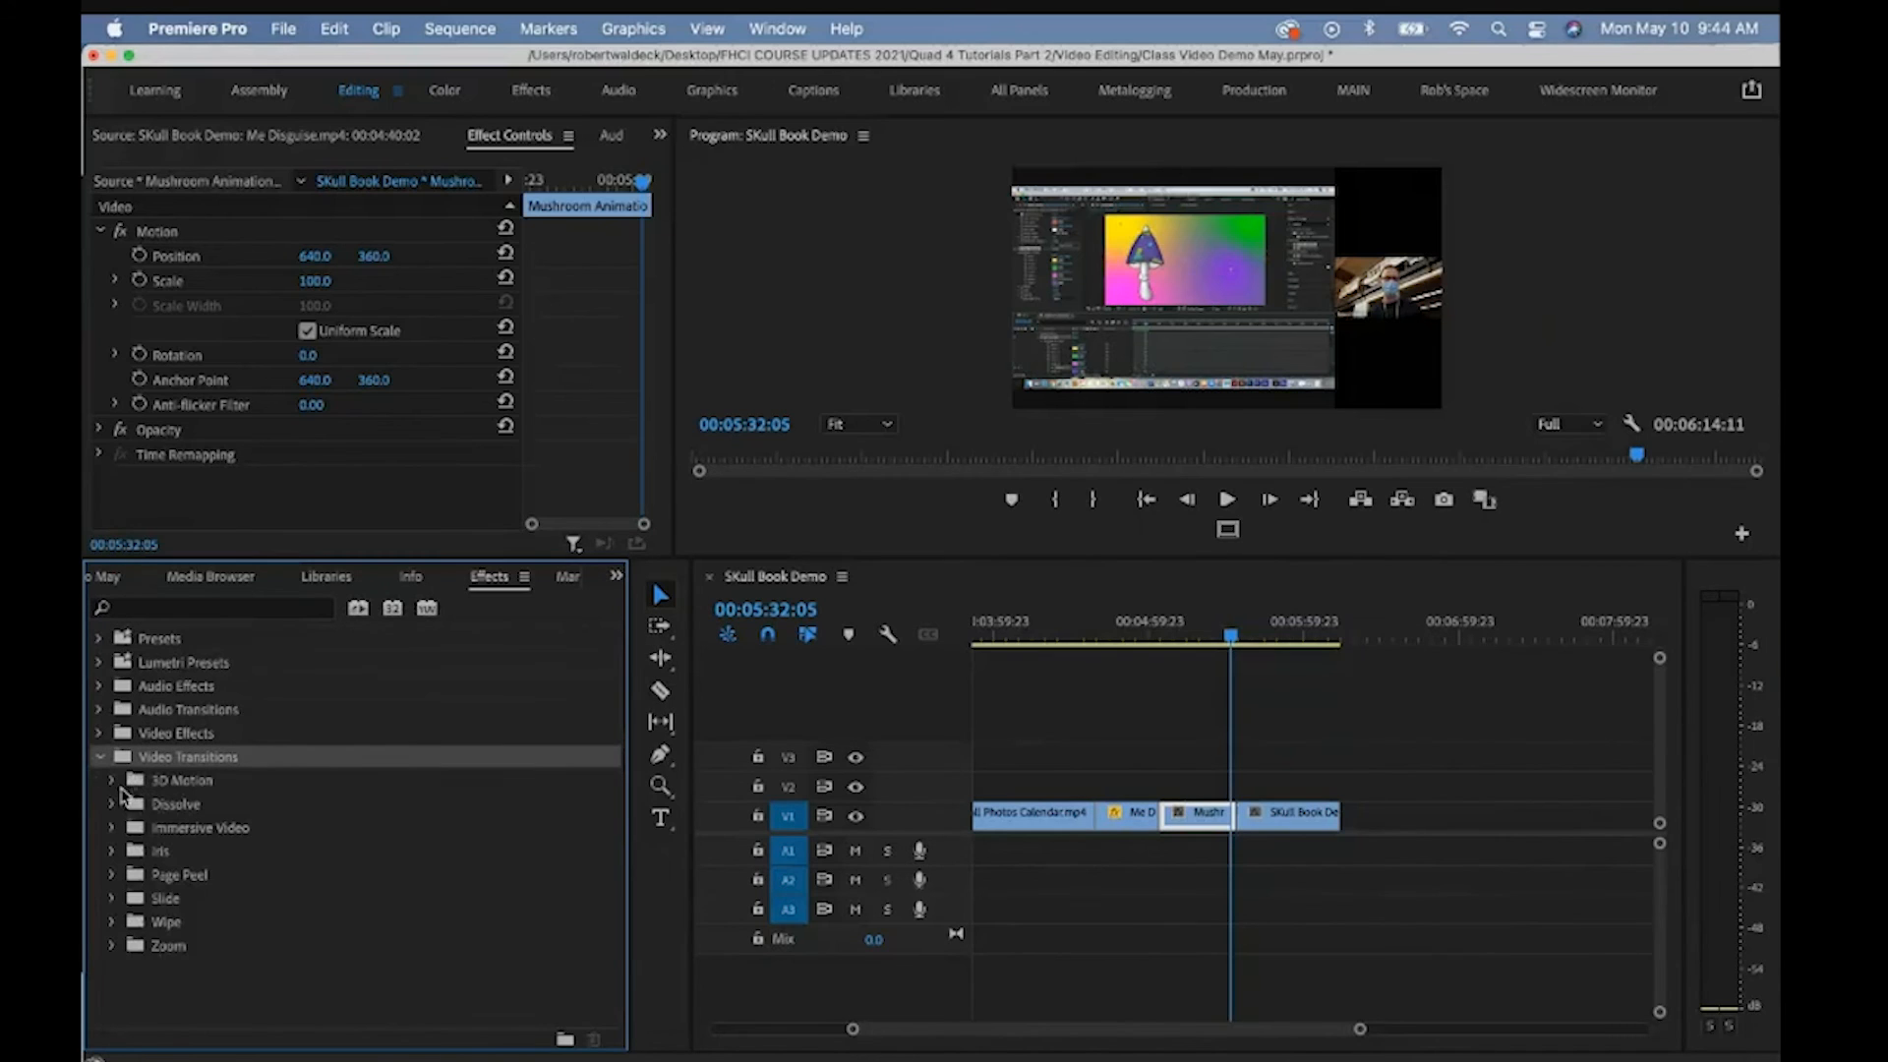
click(111, 781)
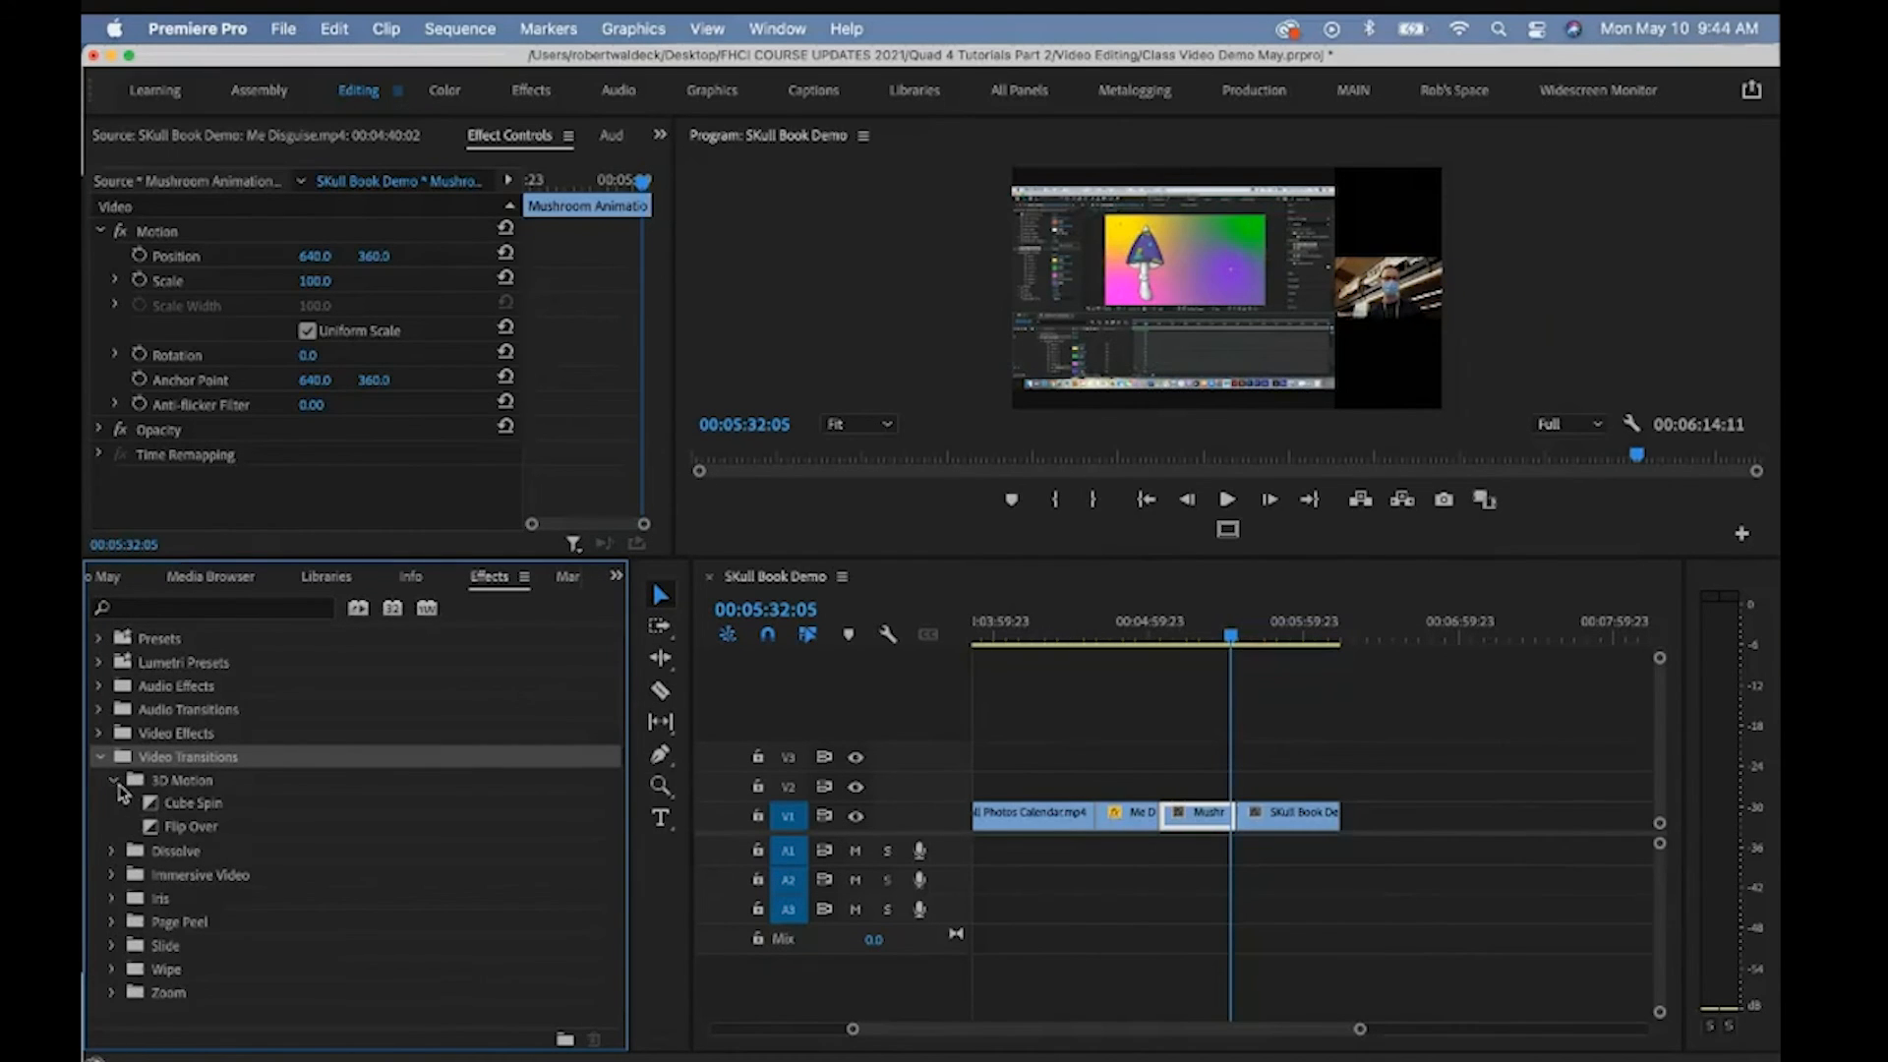
click(158, 808)
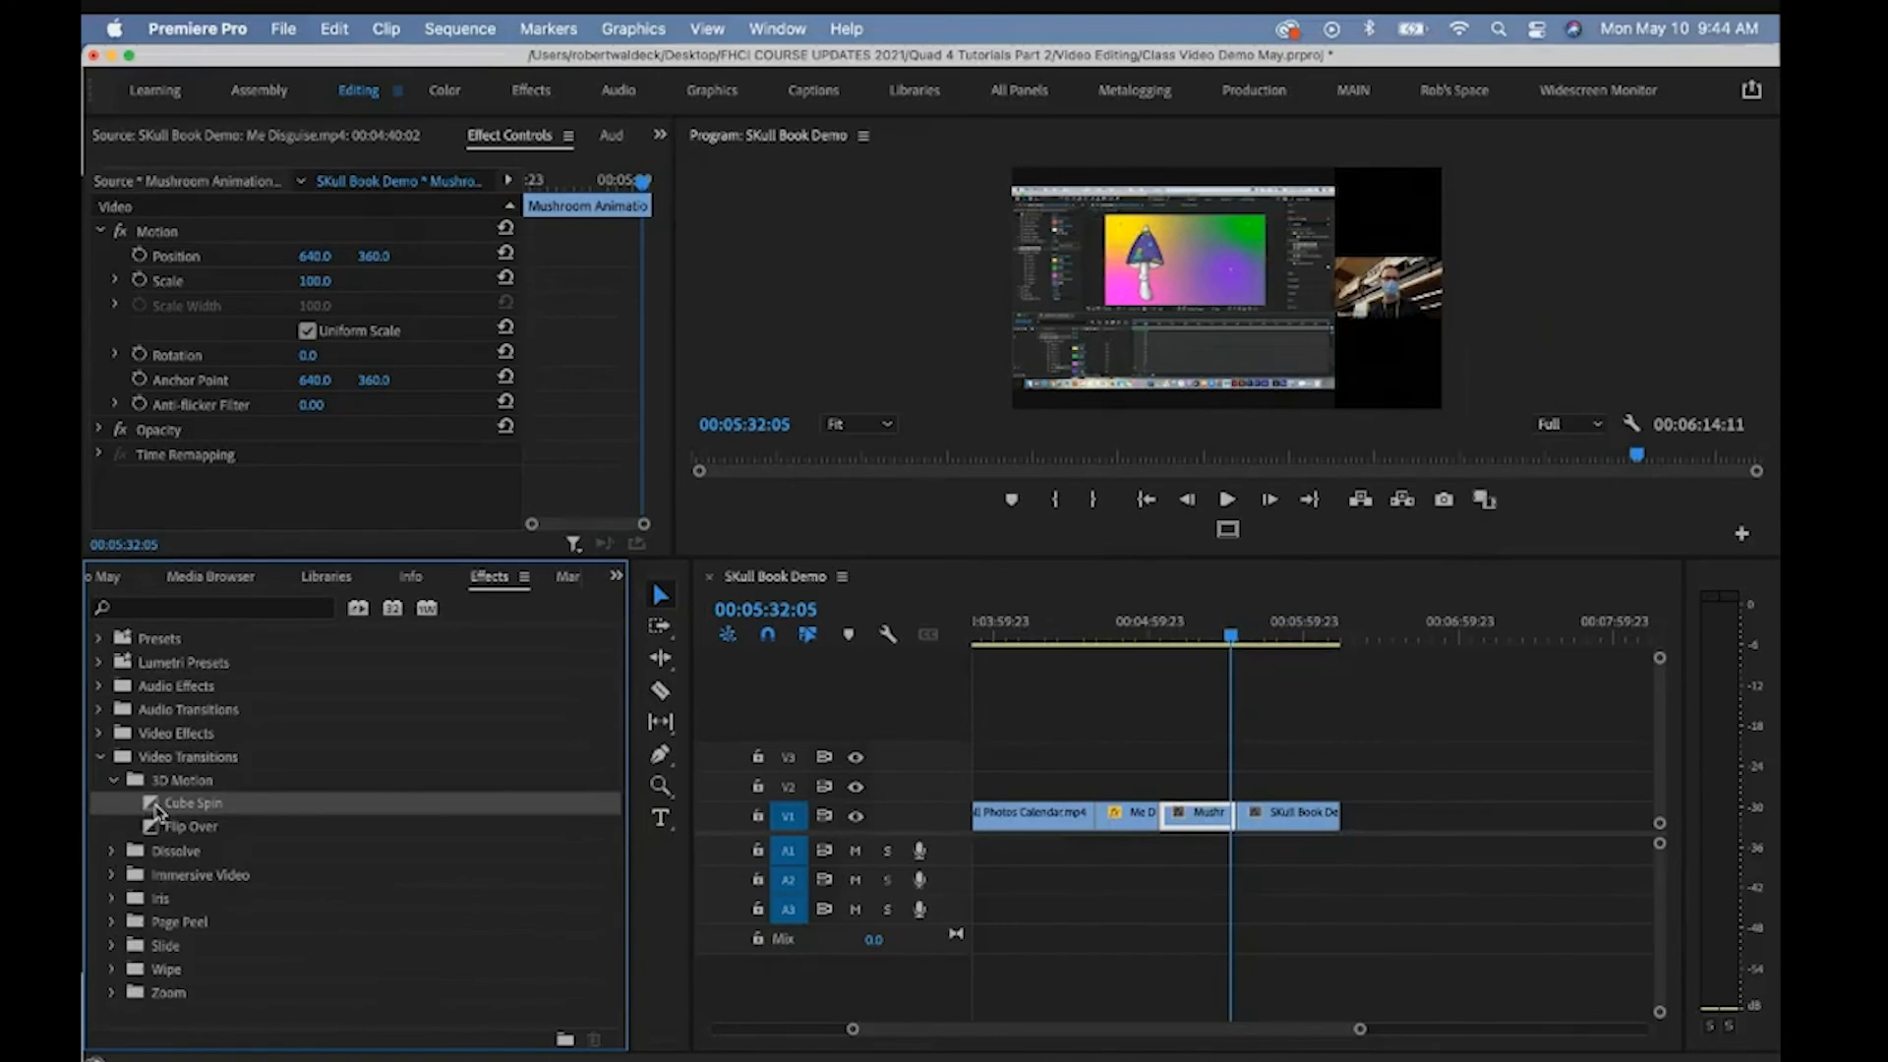
Try Cube Spin at the cut between Mushroom Animation.mp4 and SKull Book Demo.mp4 and delete the transition
drag(158, 809, 1241, 819)
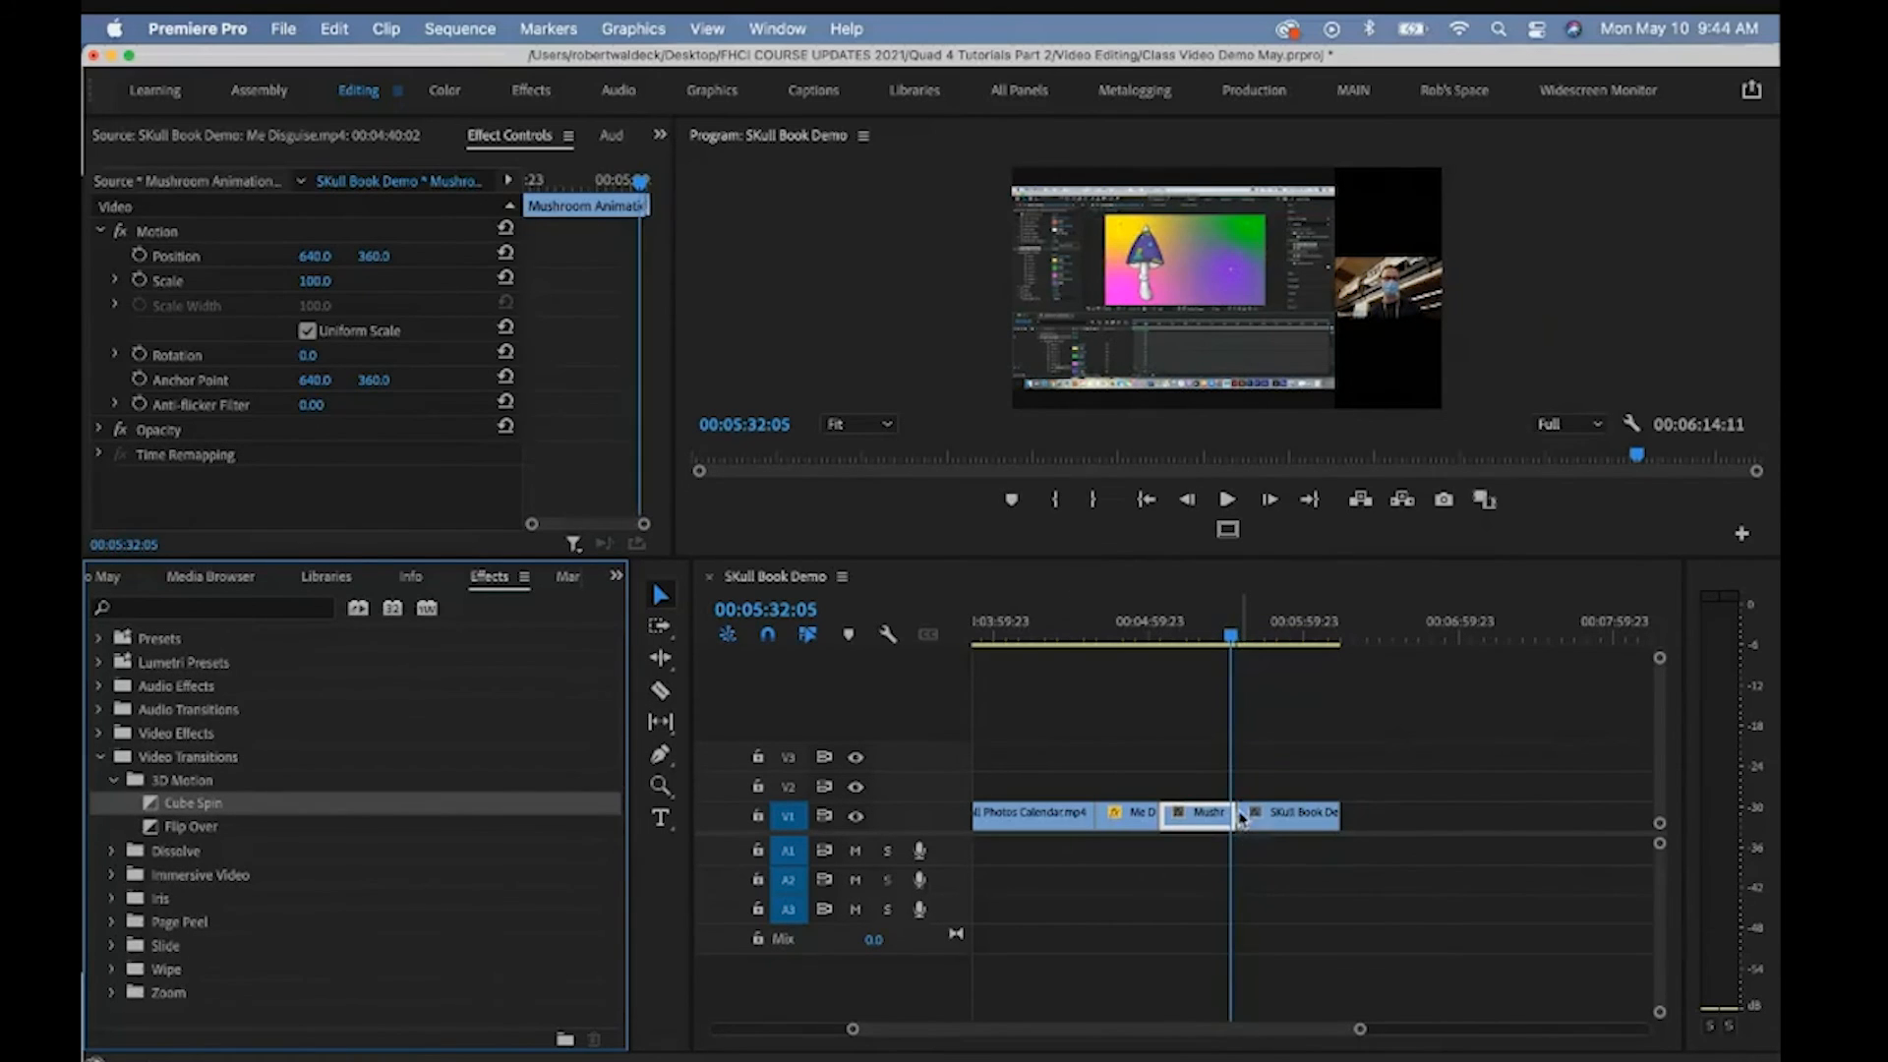
key(z)
click(1241, 821)
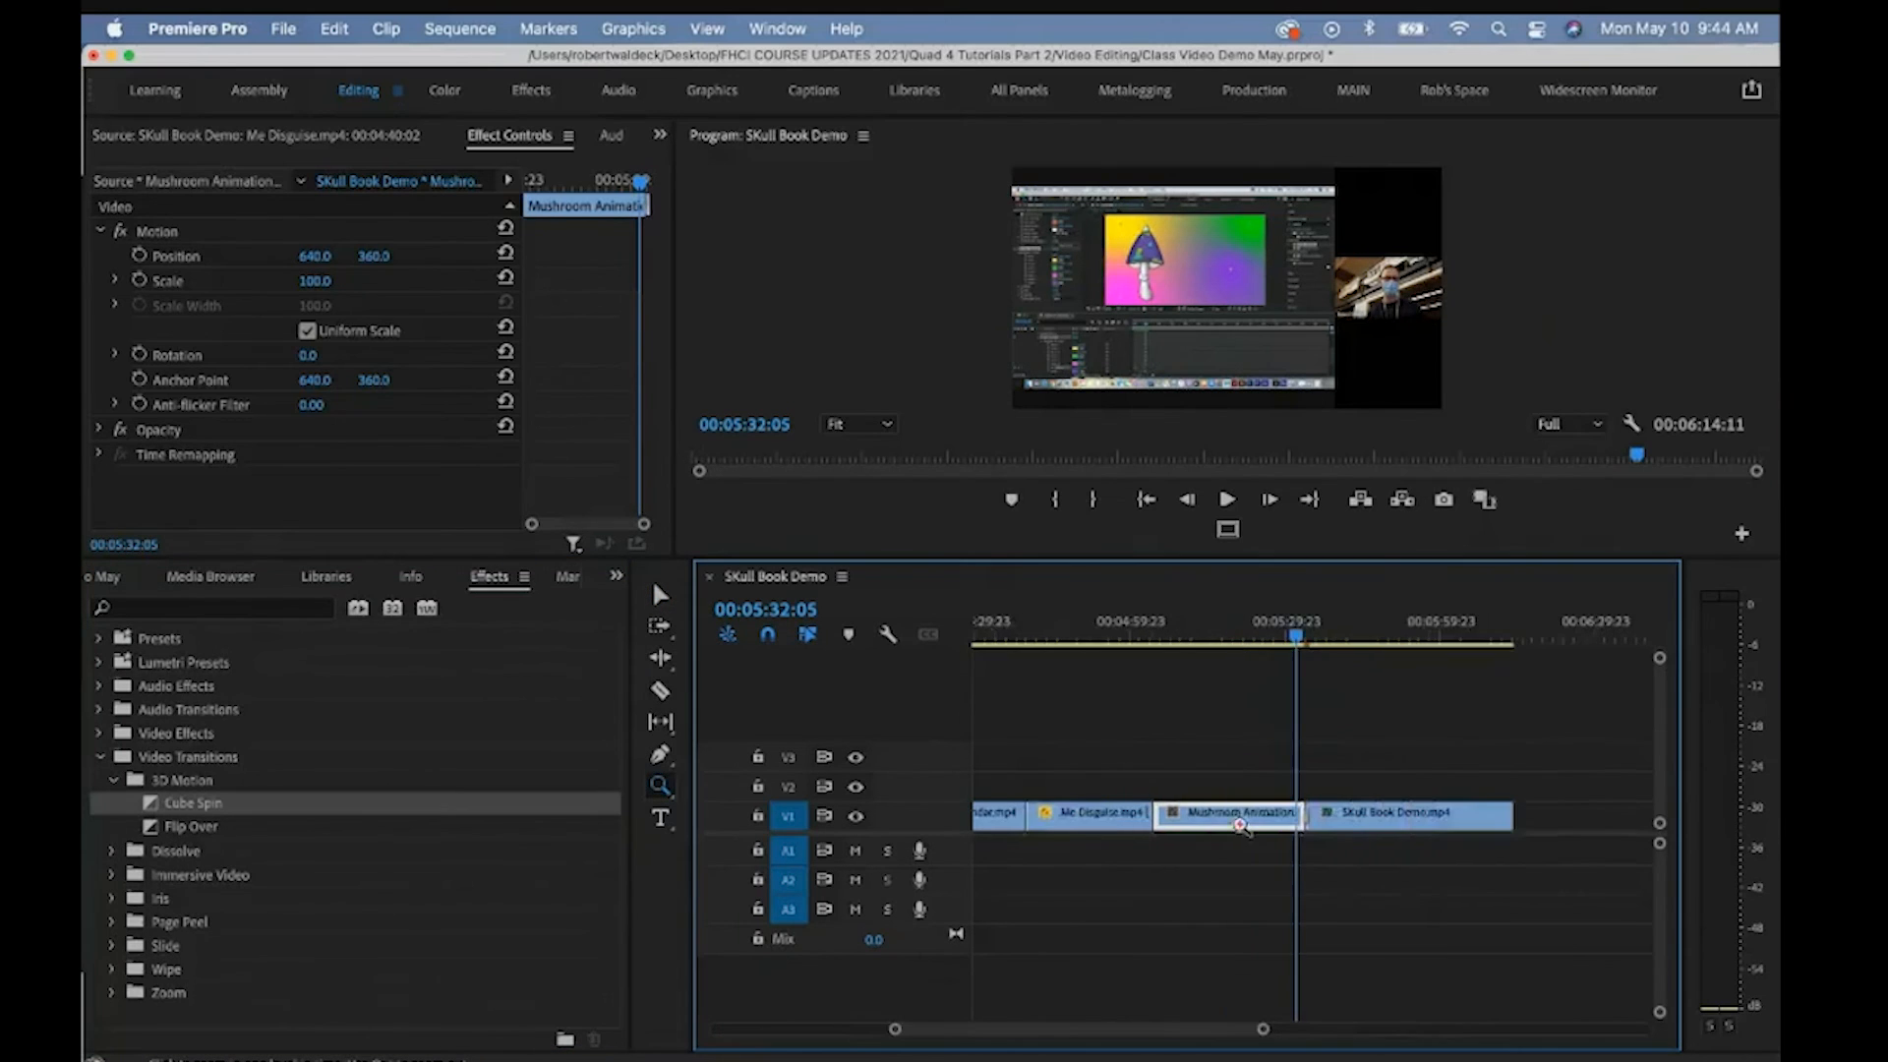
click(1330, 814)
key(v)
click(1242, 821)
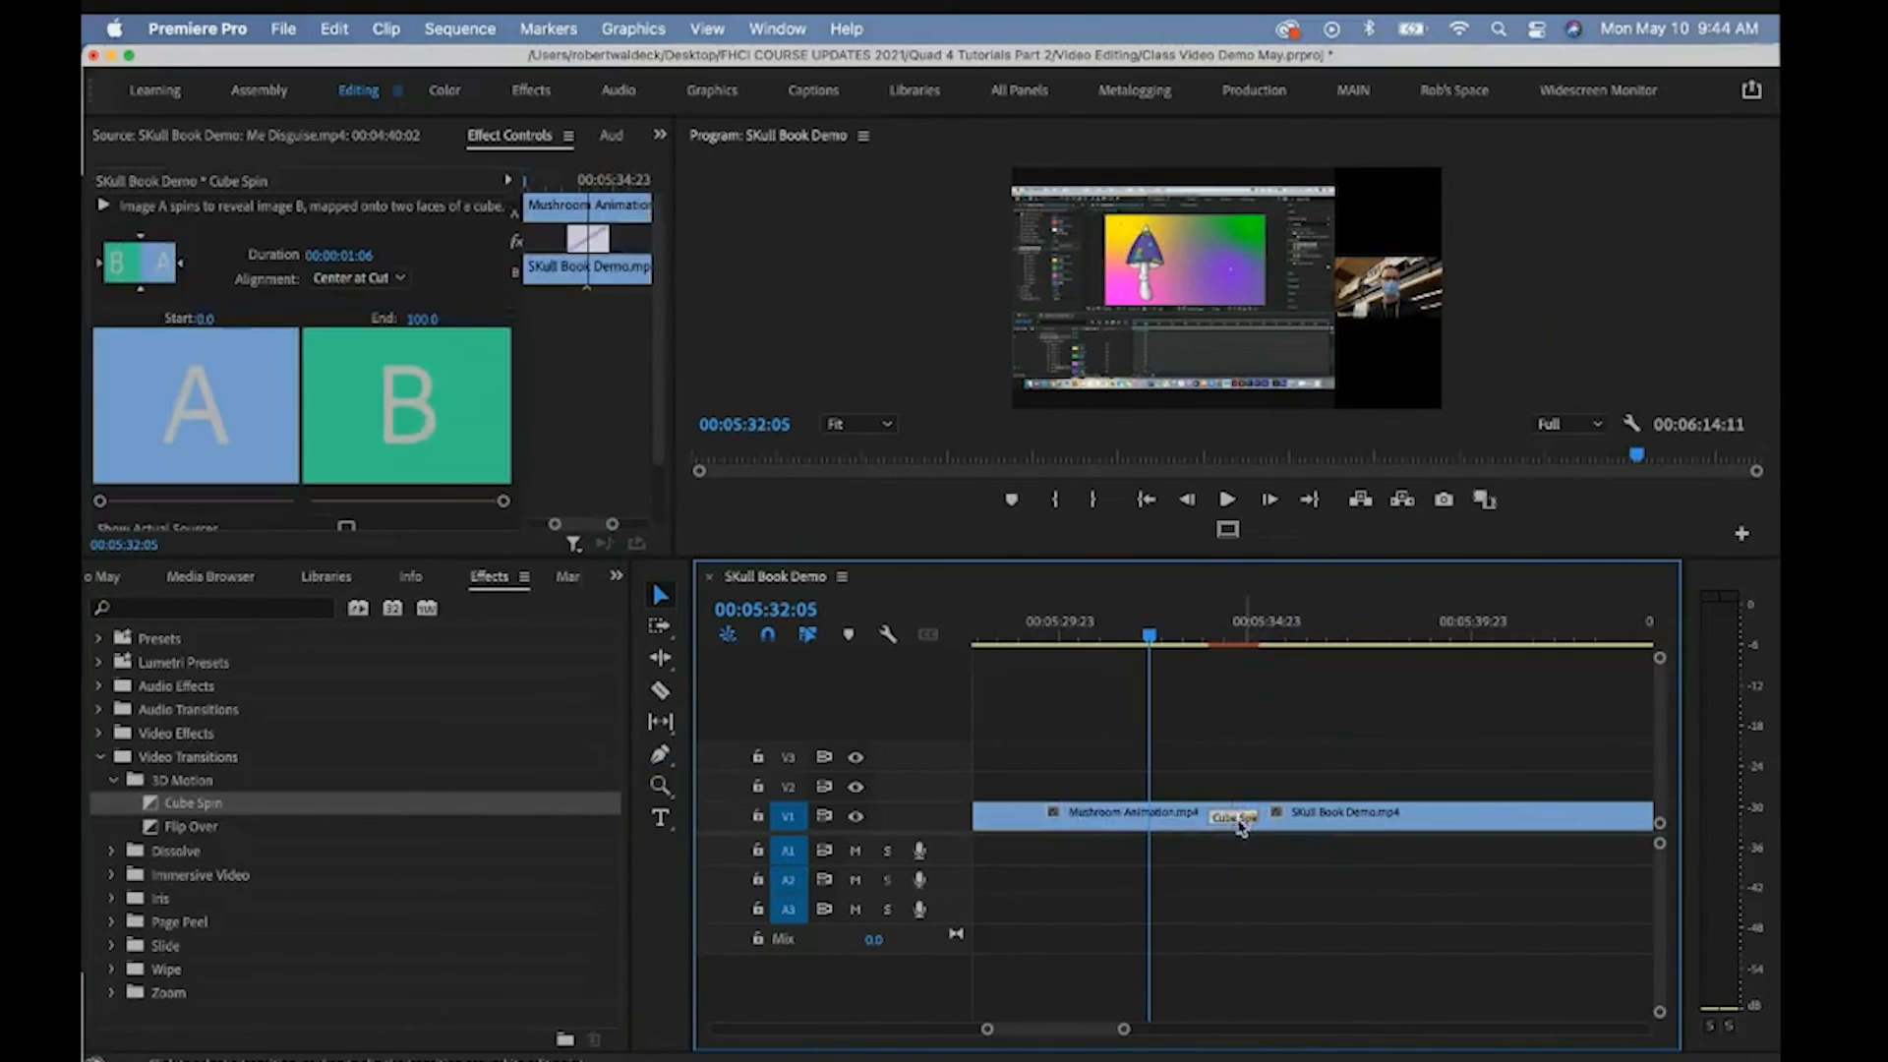
key(Delete)
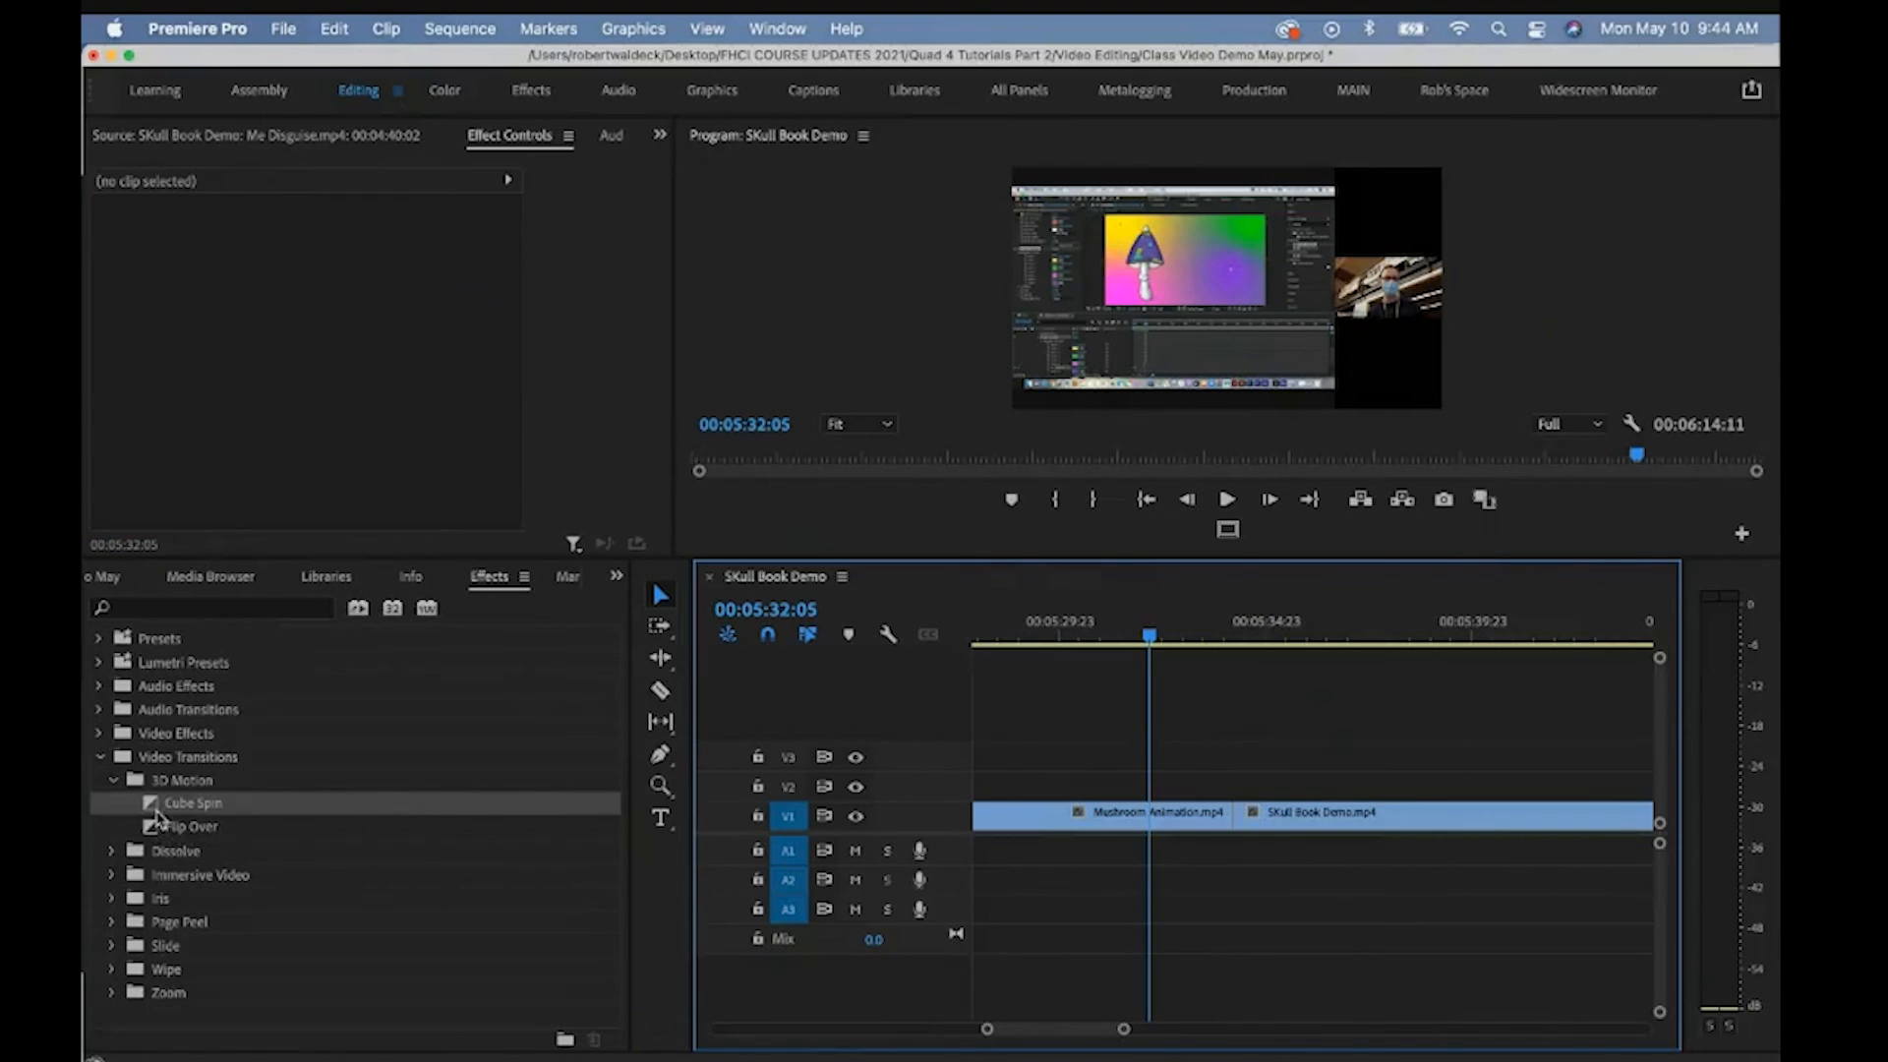
Apply Cube Spin at the cut between Mushroom Animation.mp4 and SKull Book Demo.mp4 and place the playhead just before it at 00:05:33:13
drag(157, 809, 1250, 826)
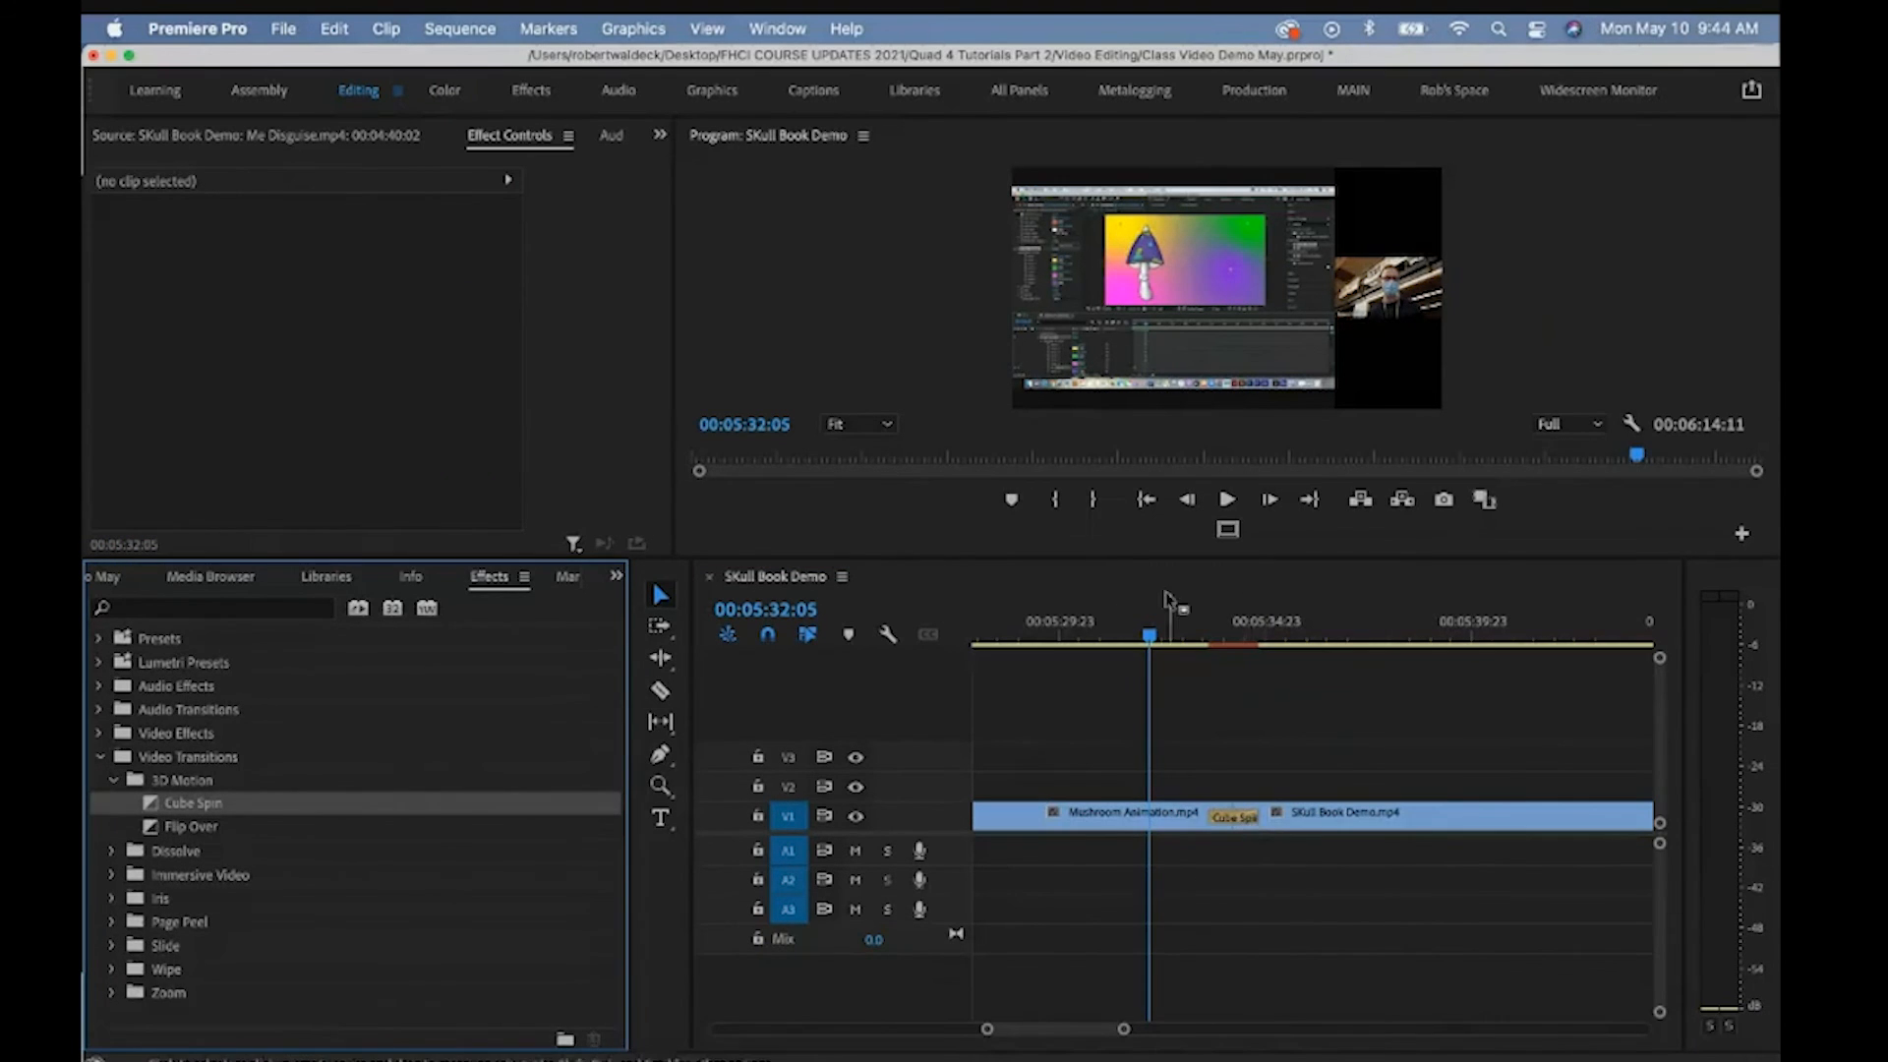
click(1215, 640)
mouse_move(1217, 649)
mouse_down()
mouse_move(1281, 656)
mouse_move(1206, 649)
mouse_up()
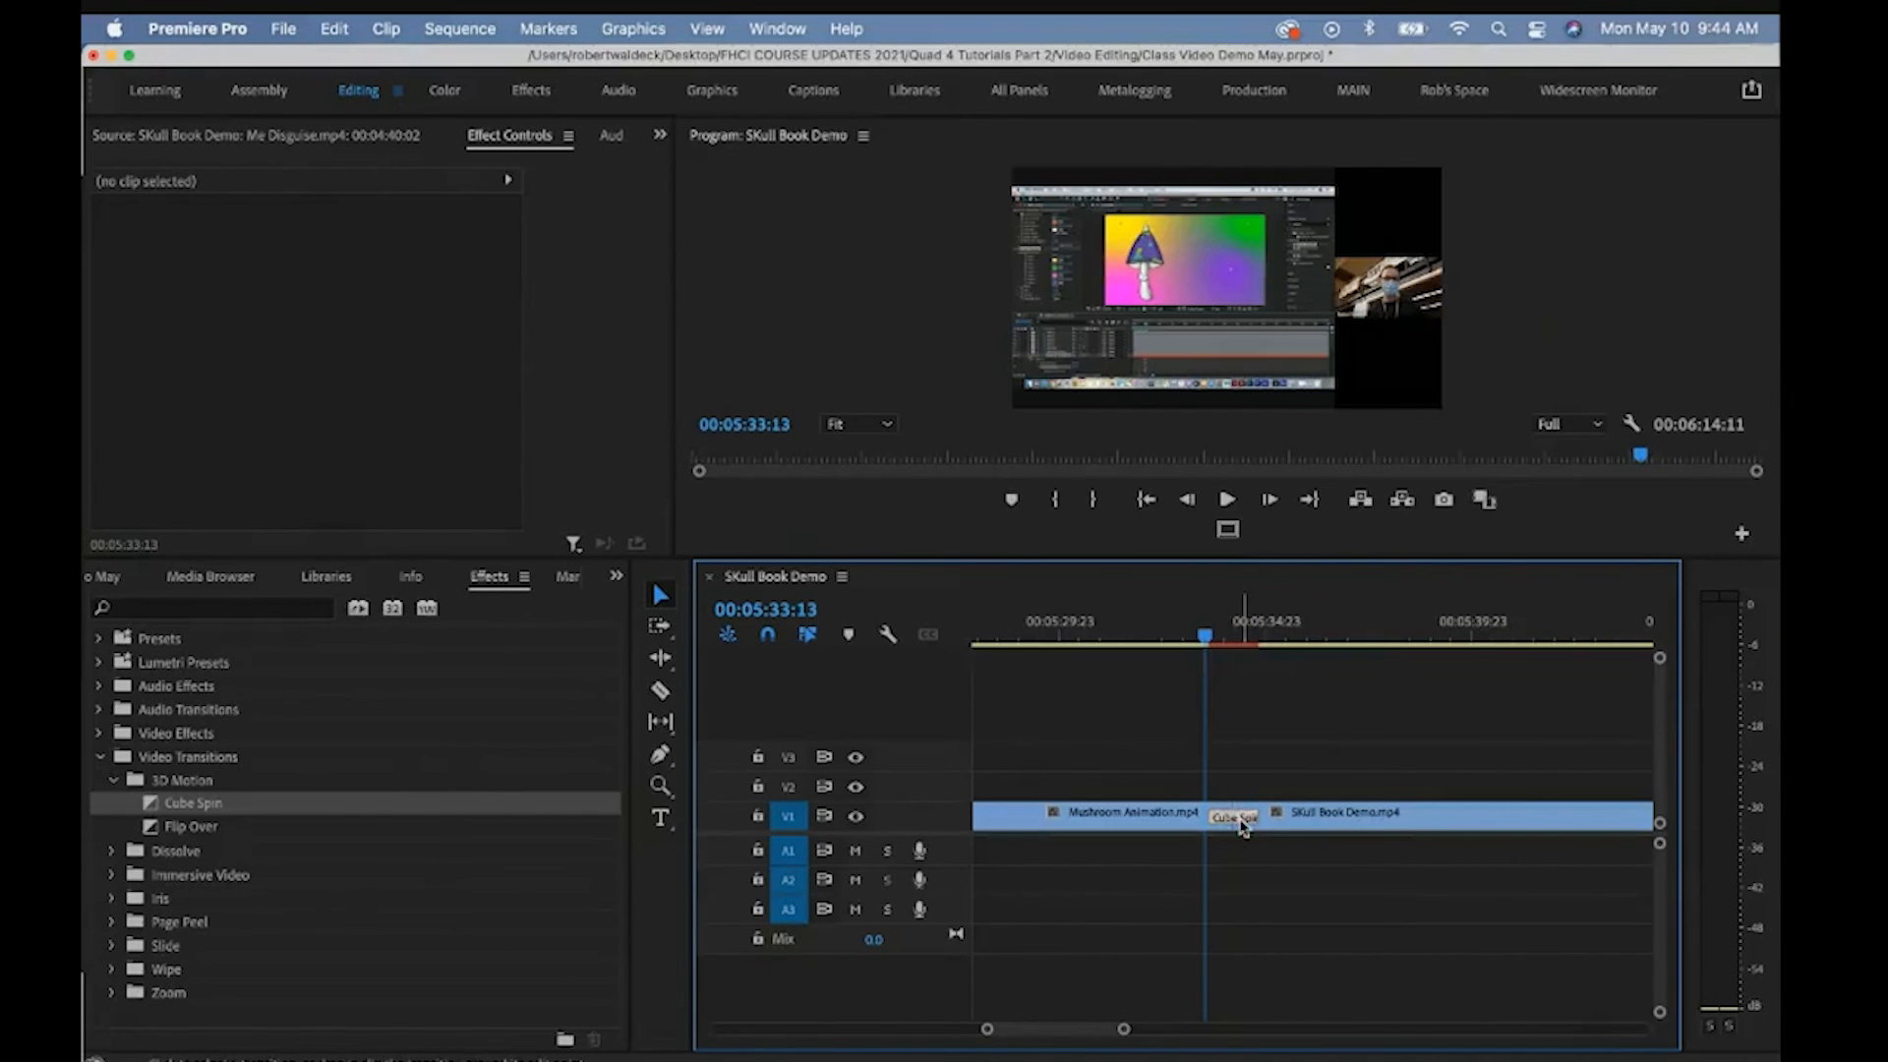
Stretch the Cube Spin transition to about 00:00:04:18, scrub through it, and shorten it to about 00:00:01:22
click(1243, 824)
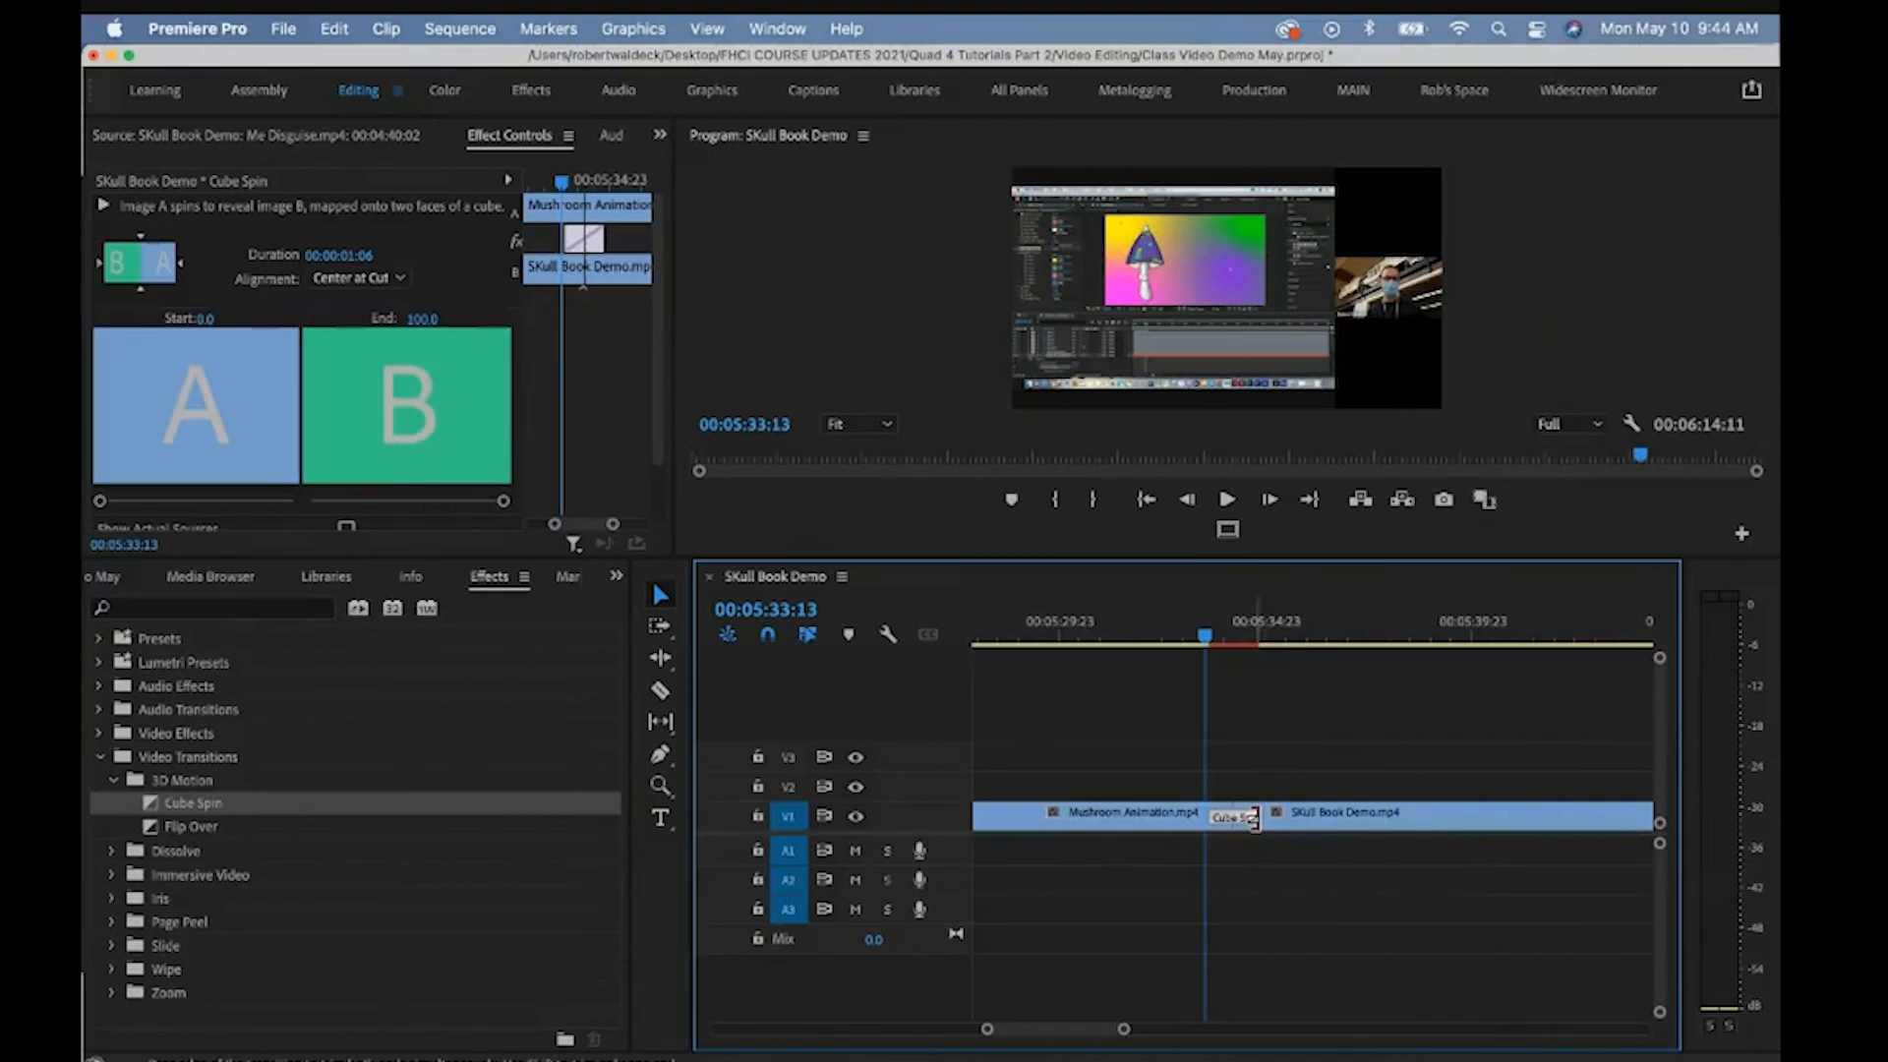
drag(1258, 824, 1332, 823)
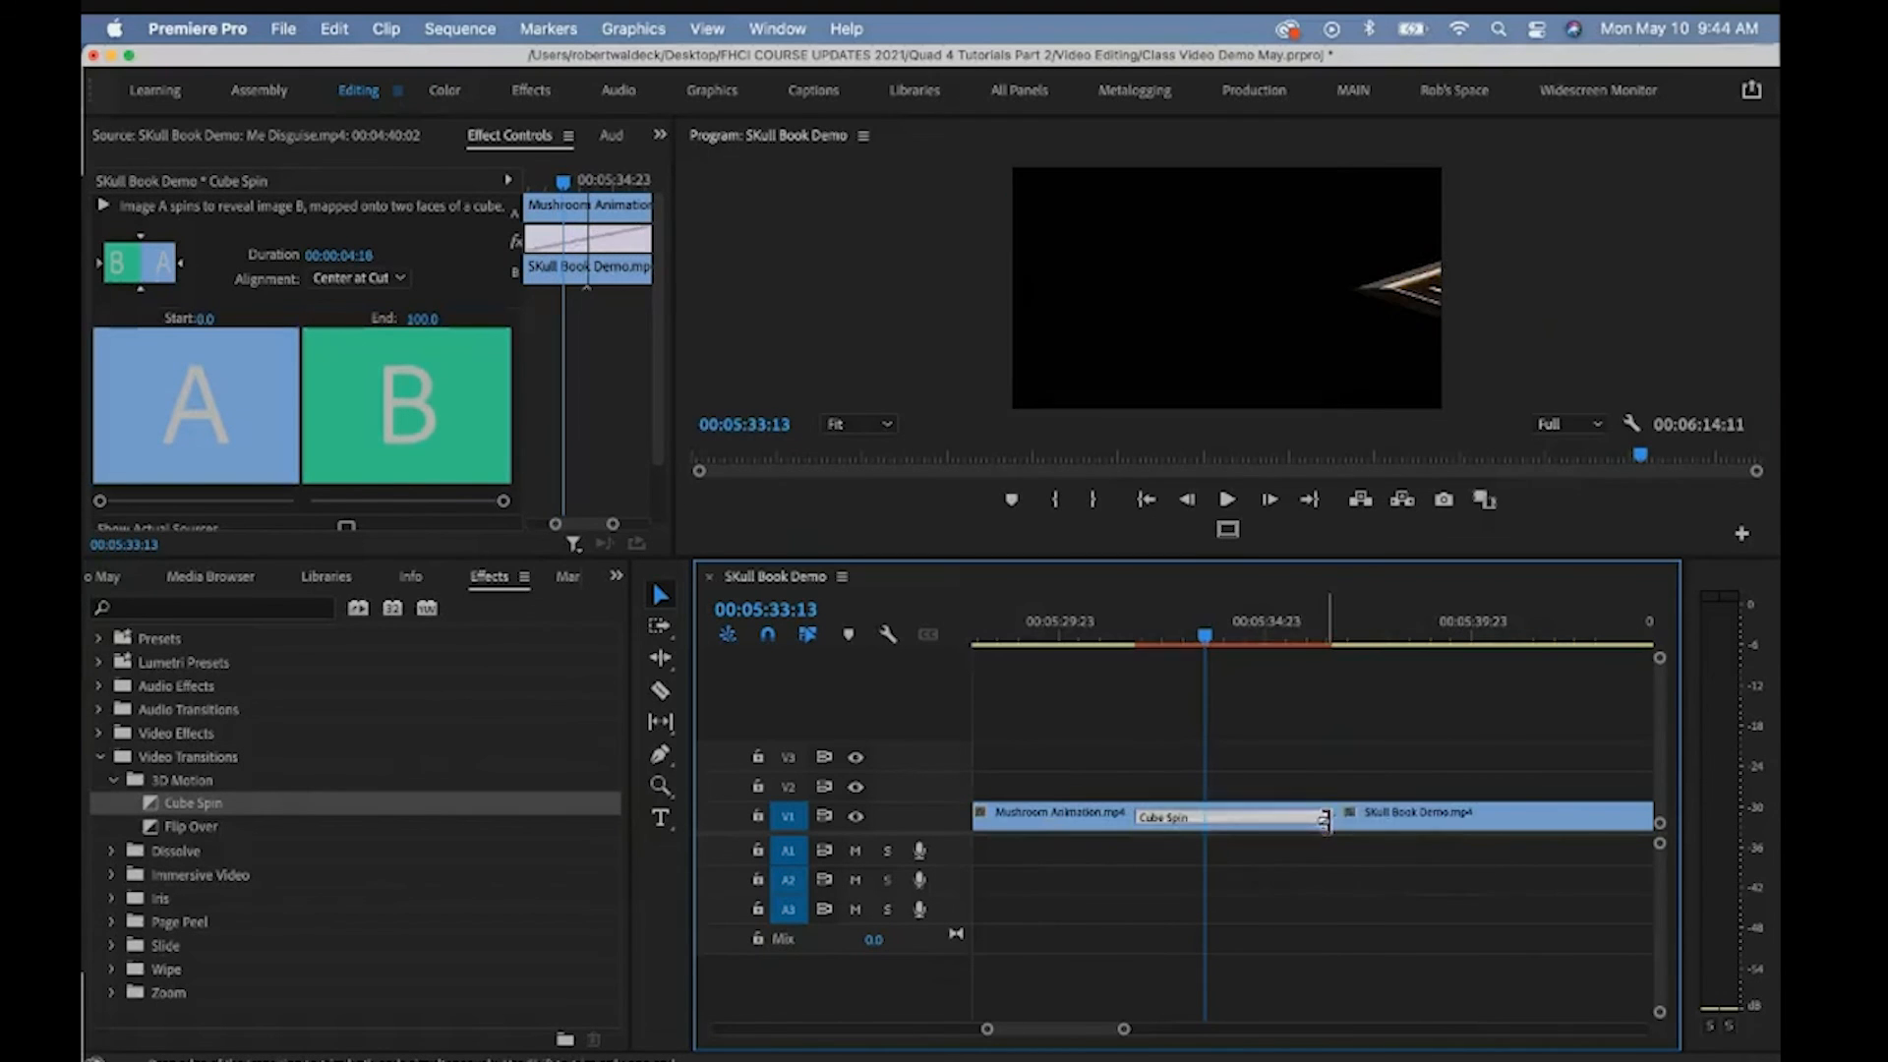
drag(1206, 636, 1258, 640)
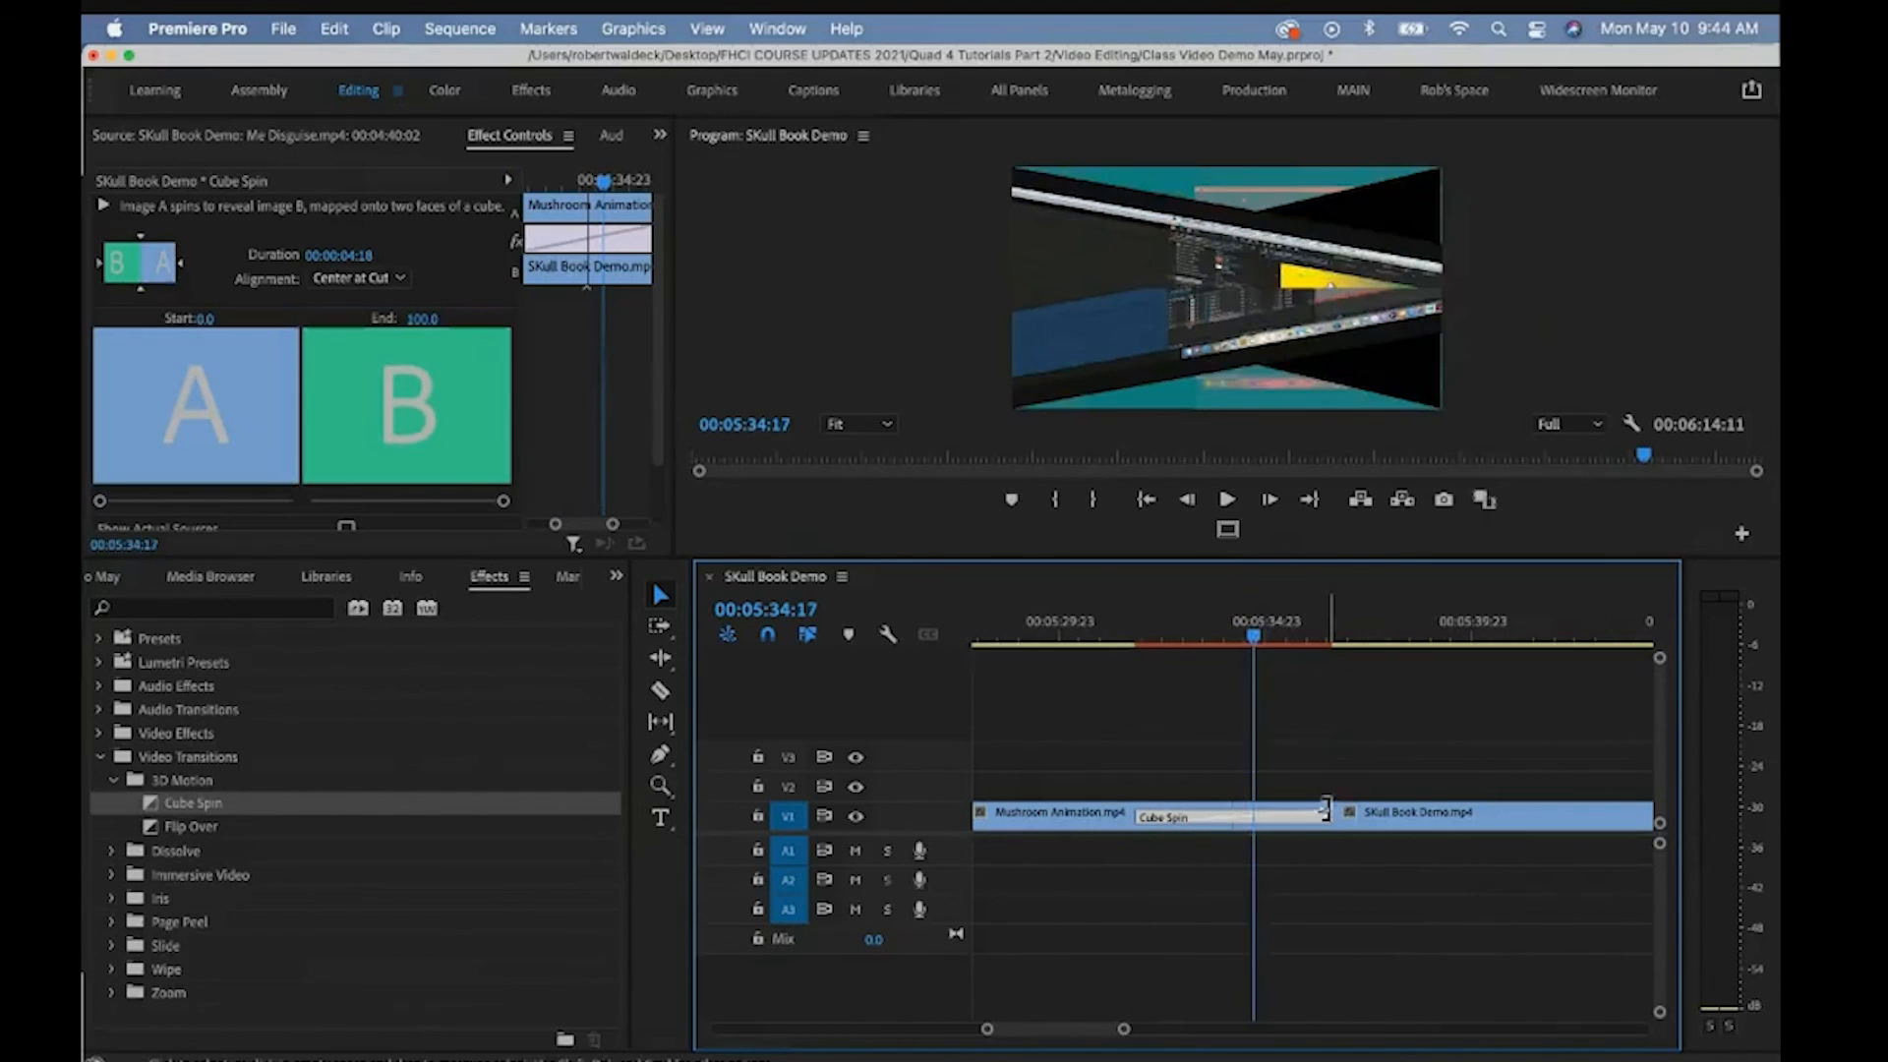
drag(1325, 809, 1268, 812)
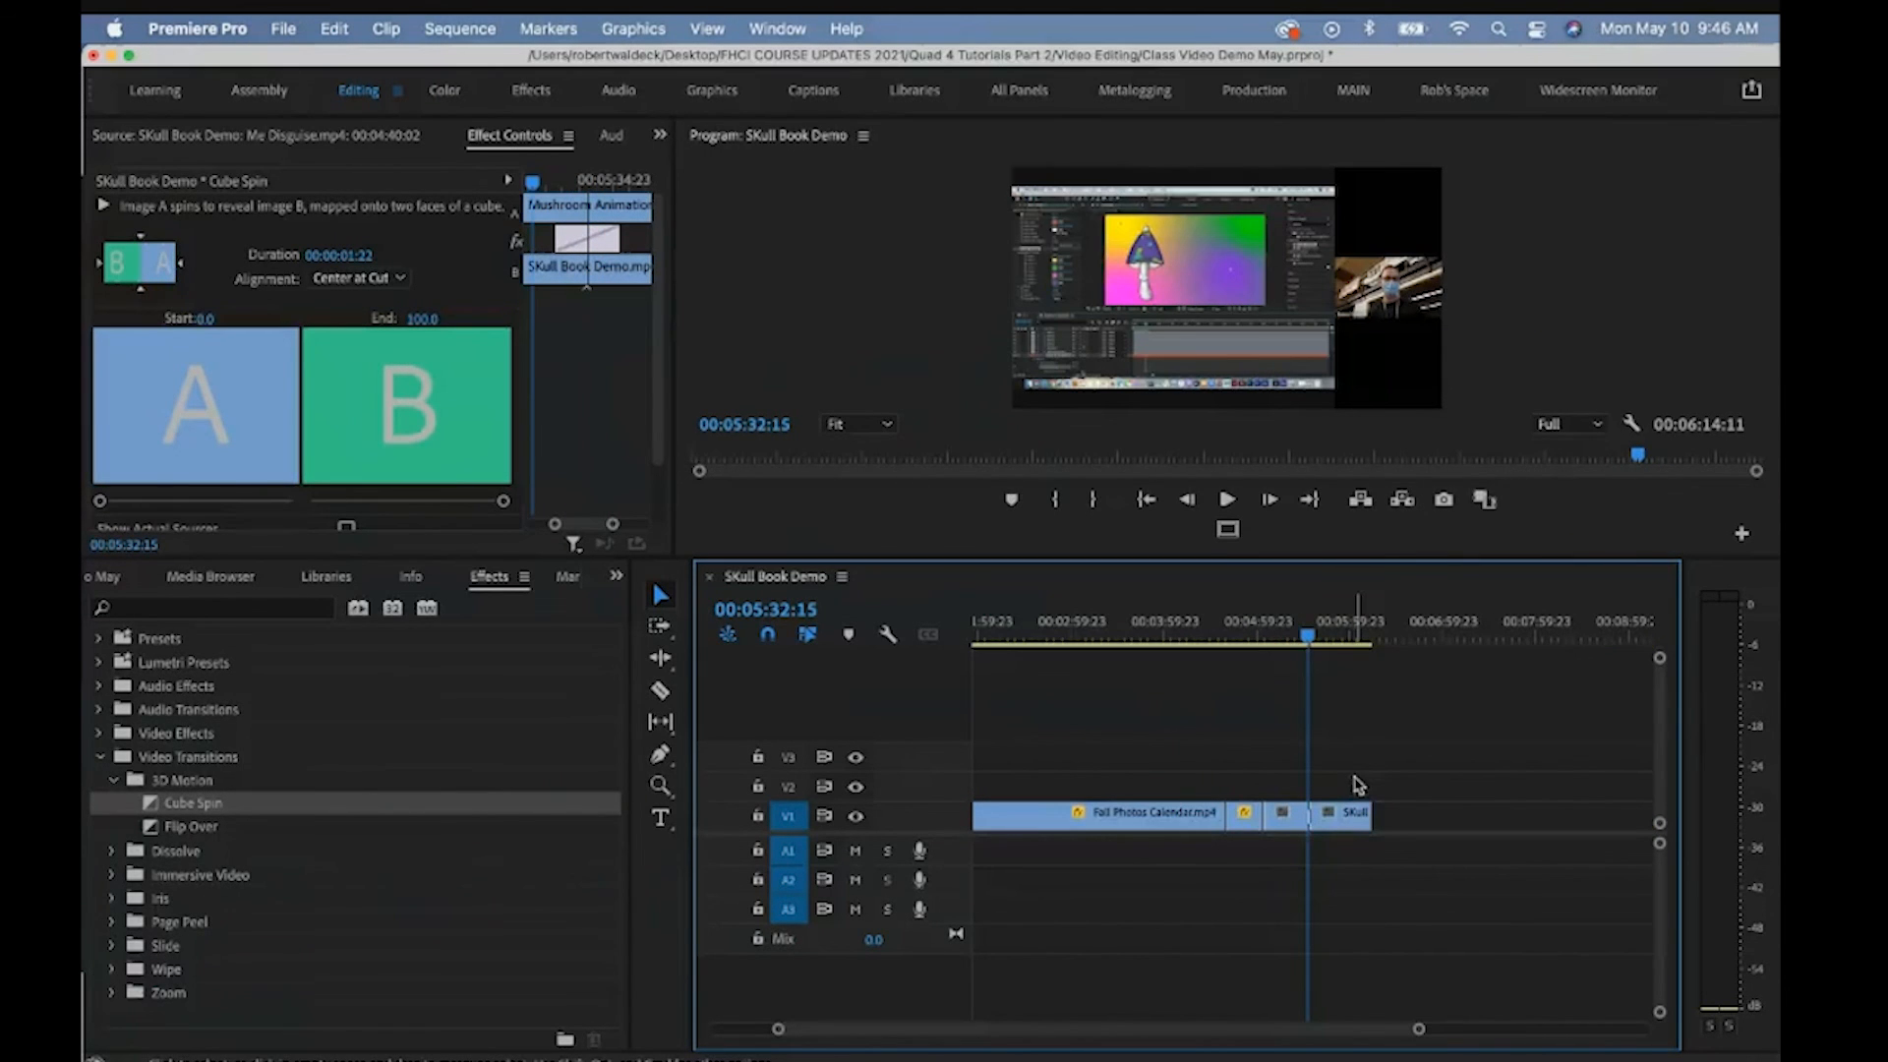
Look closely at the Cube Spin transition on the timeline and scrub through it to about 00:05:34:02
key(z)
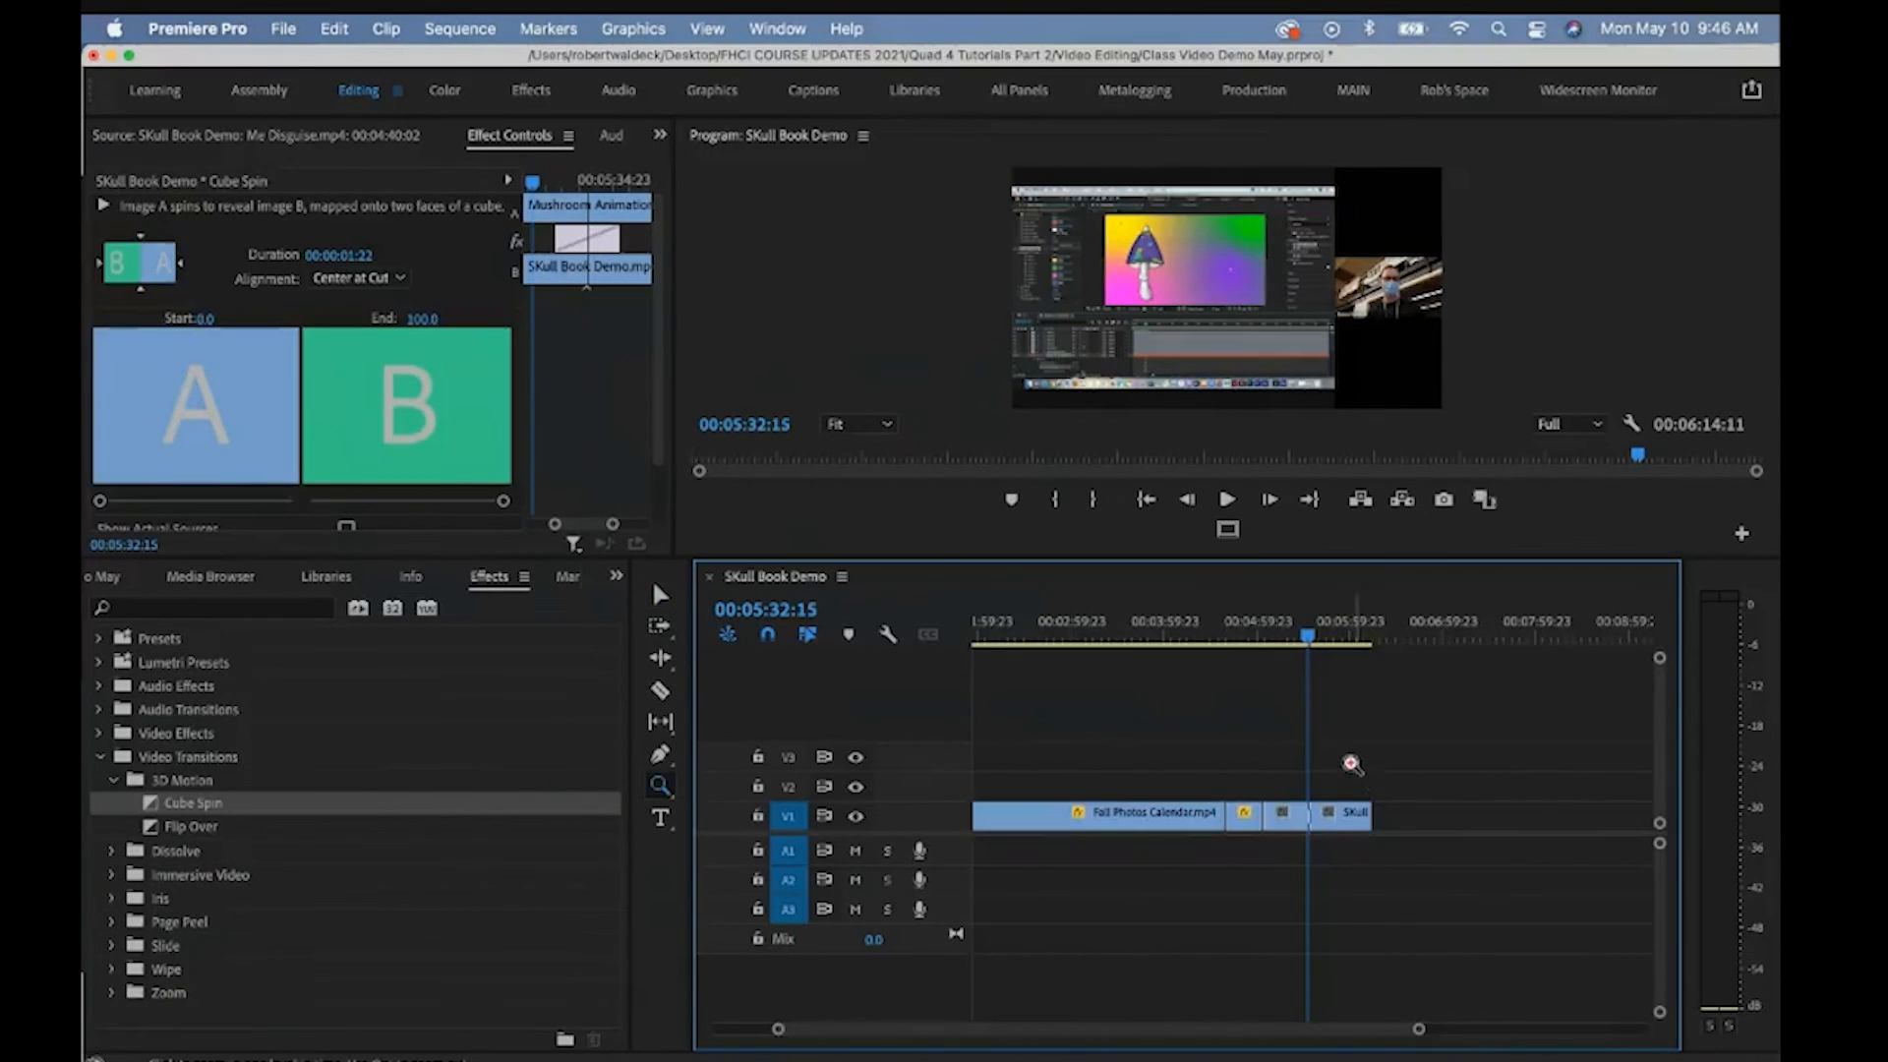
click(1350, 763)
click(1269, 736)
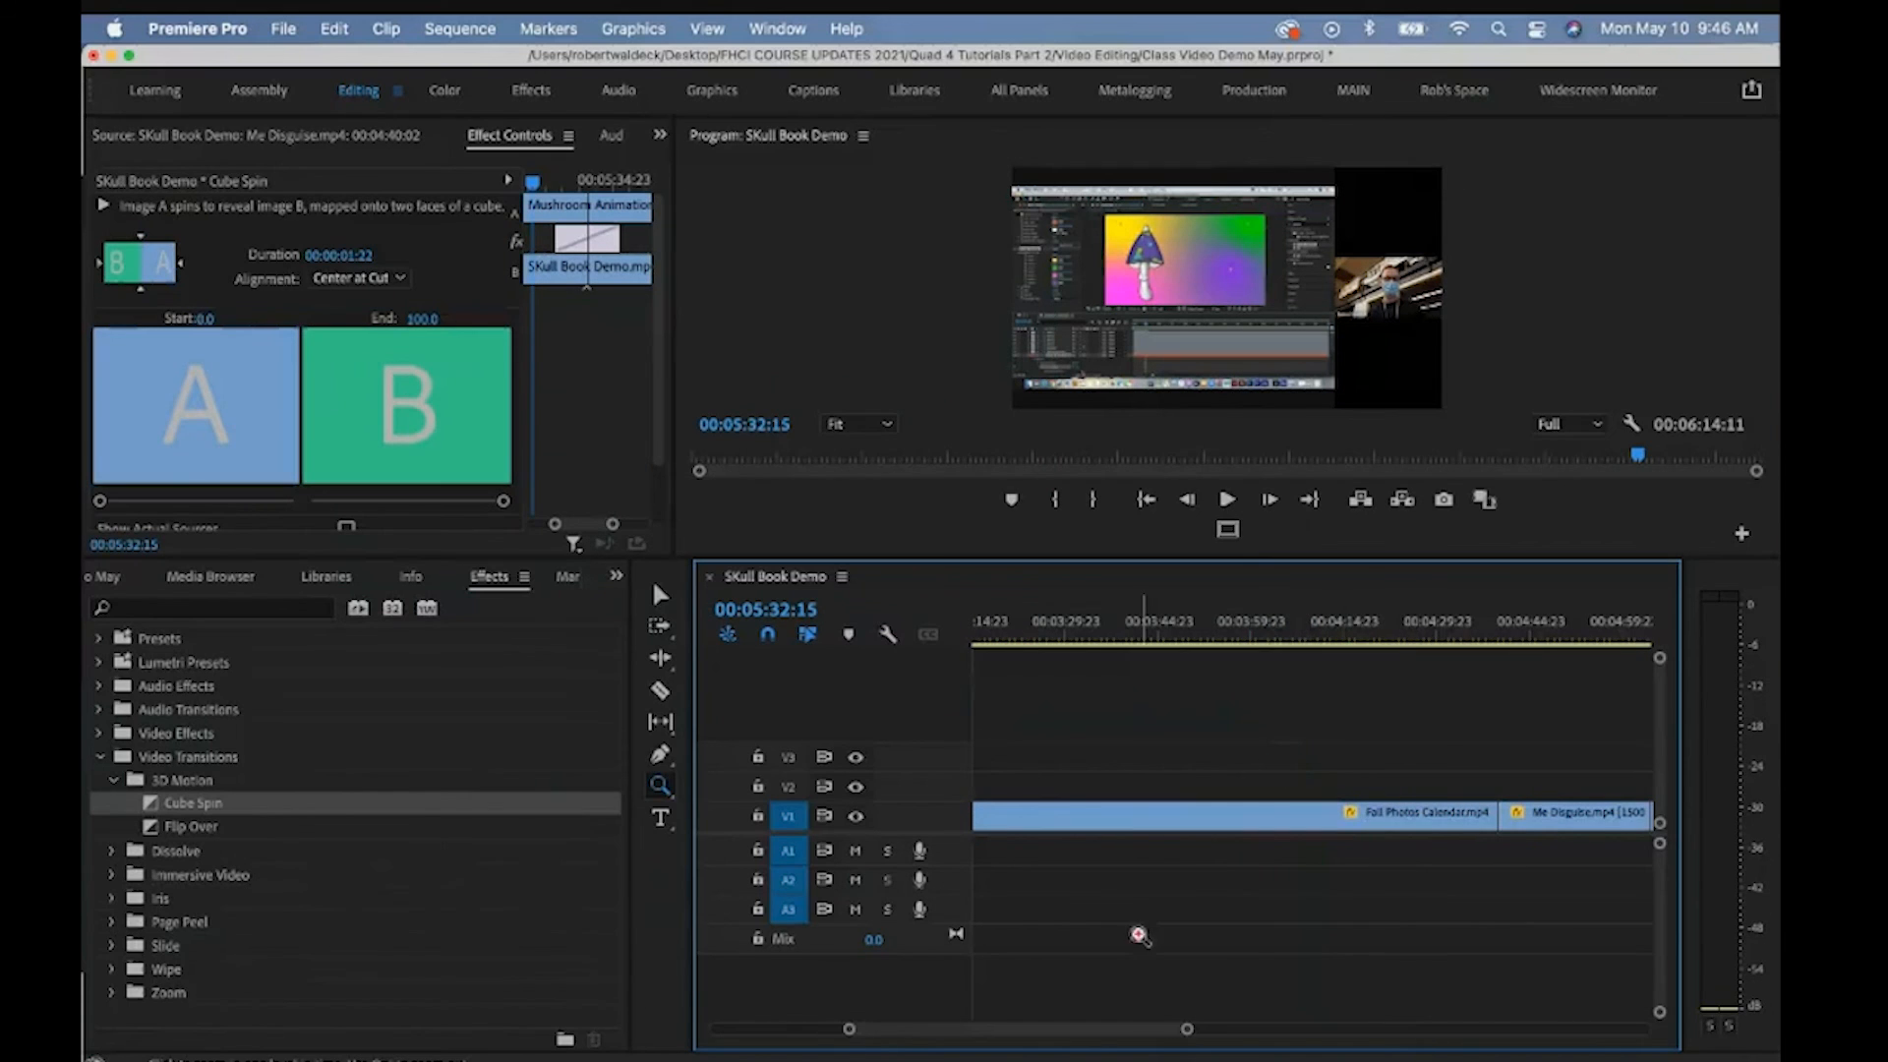
drag(1117, 1031, 1177, 1029)
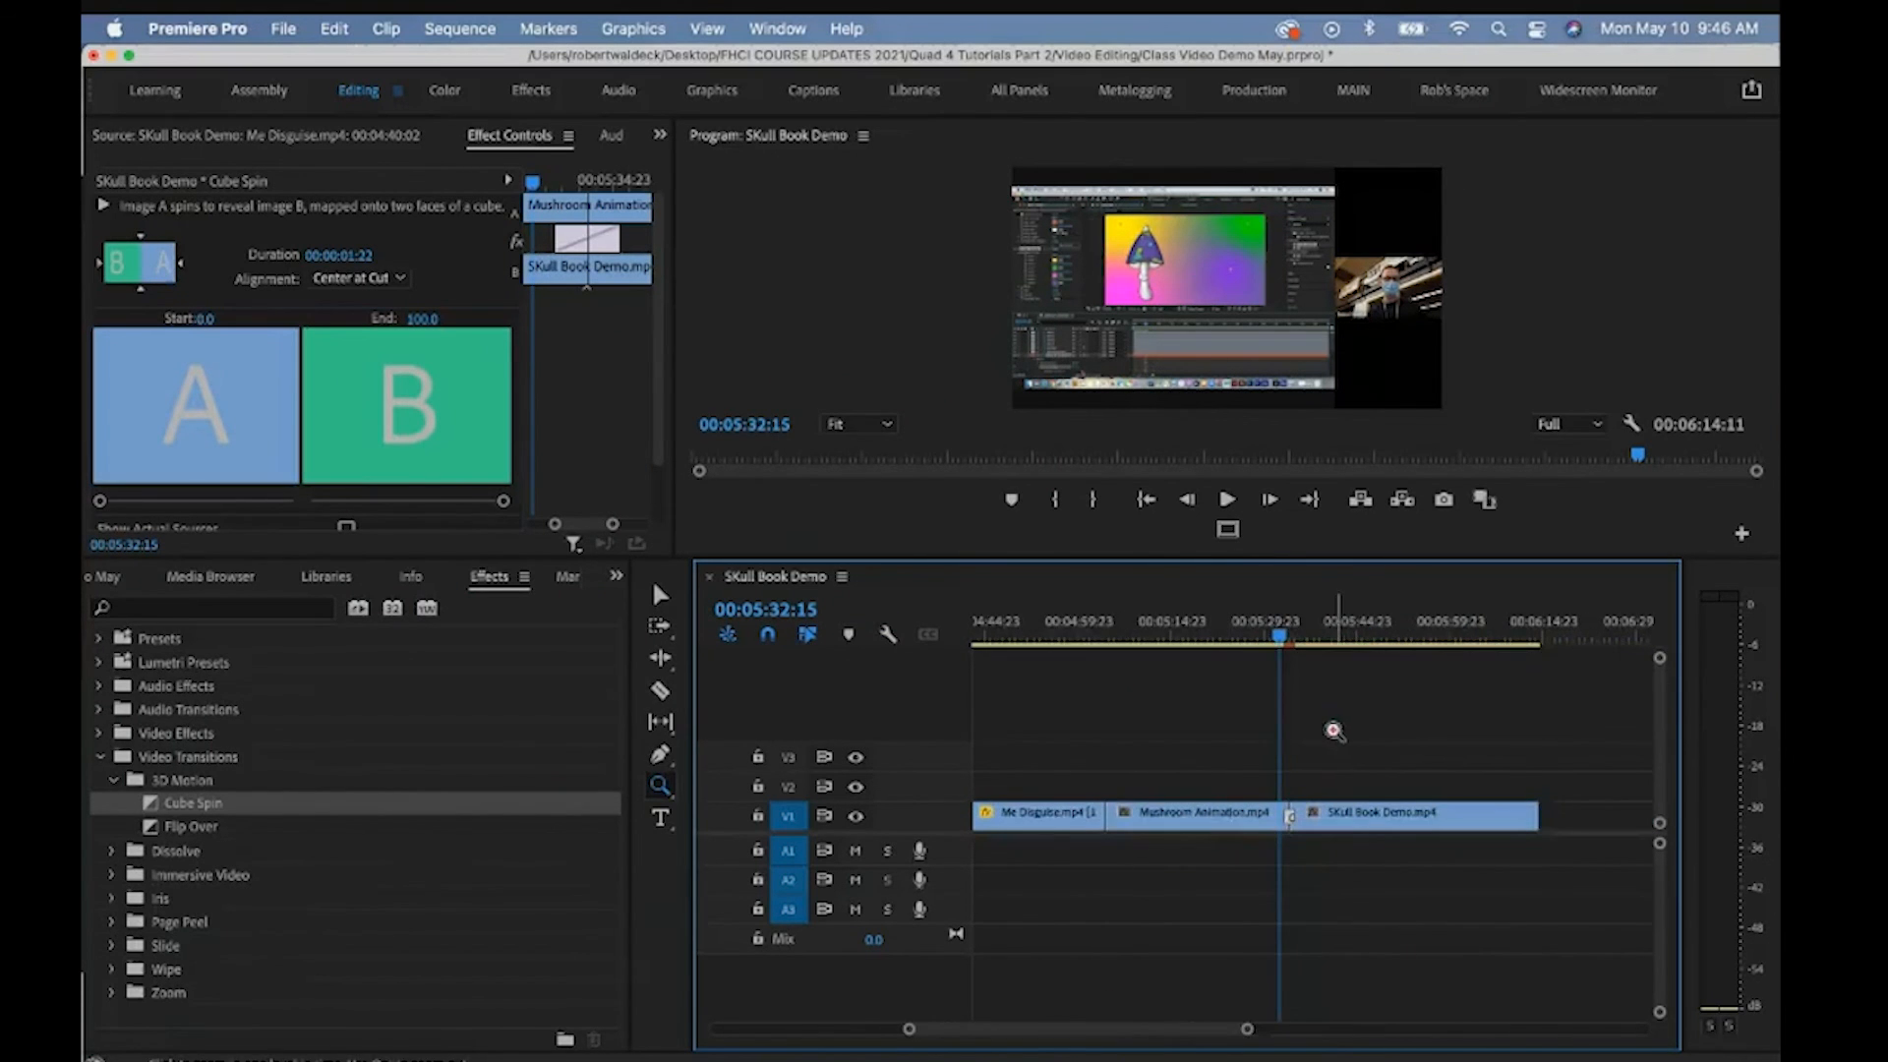
click(1327, 725)
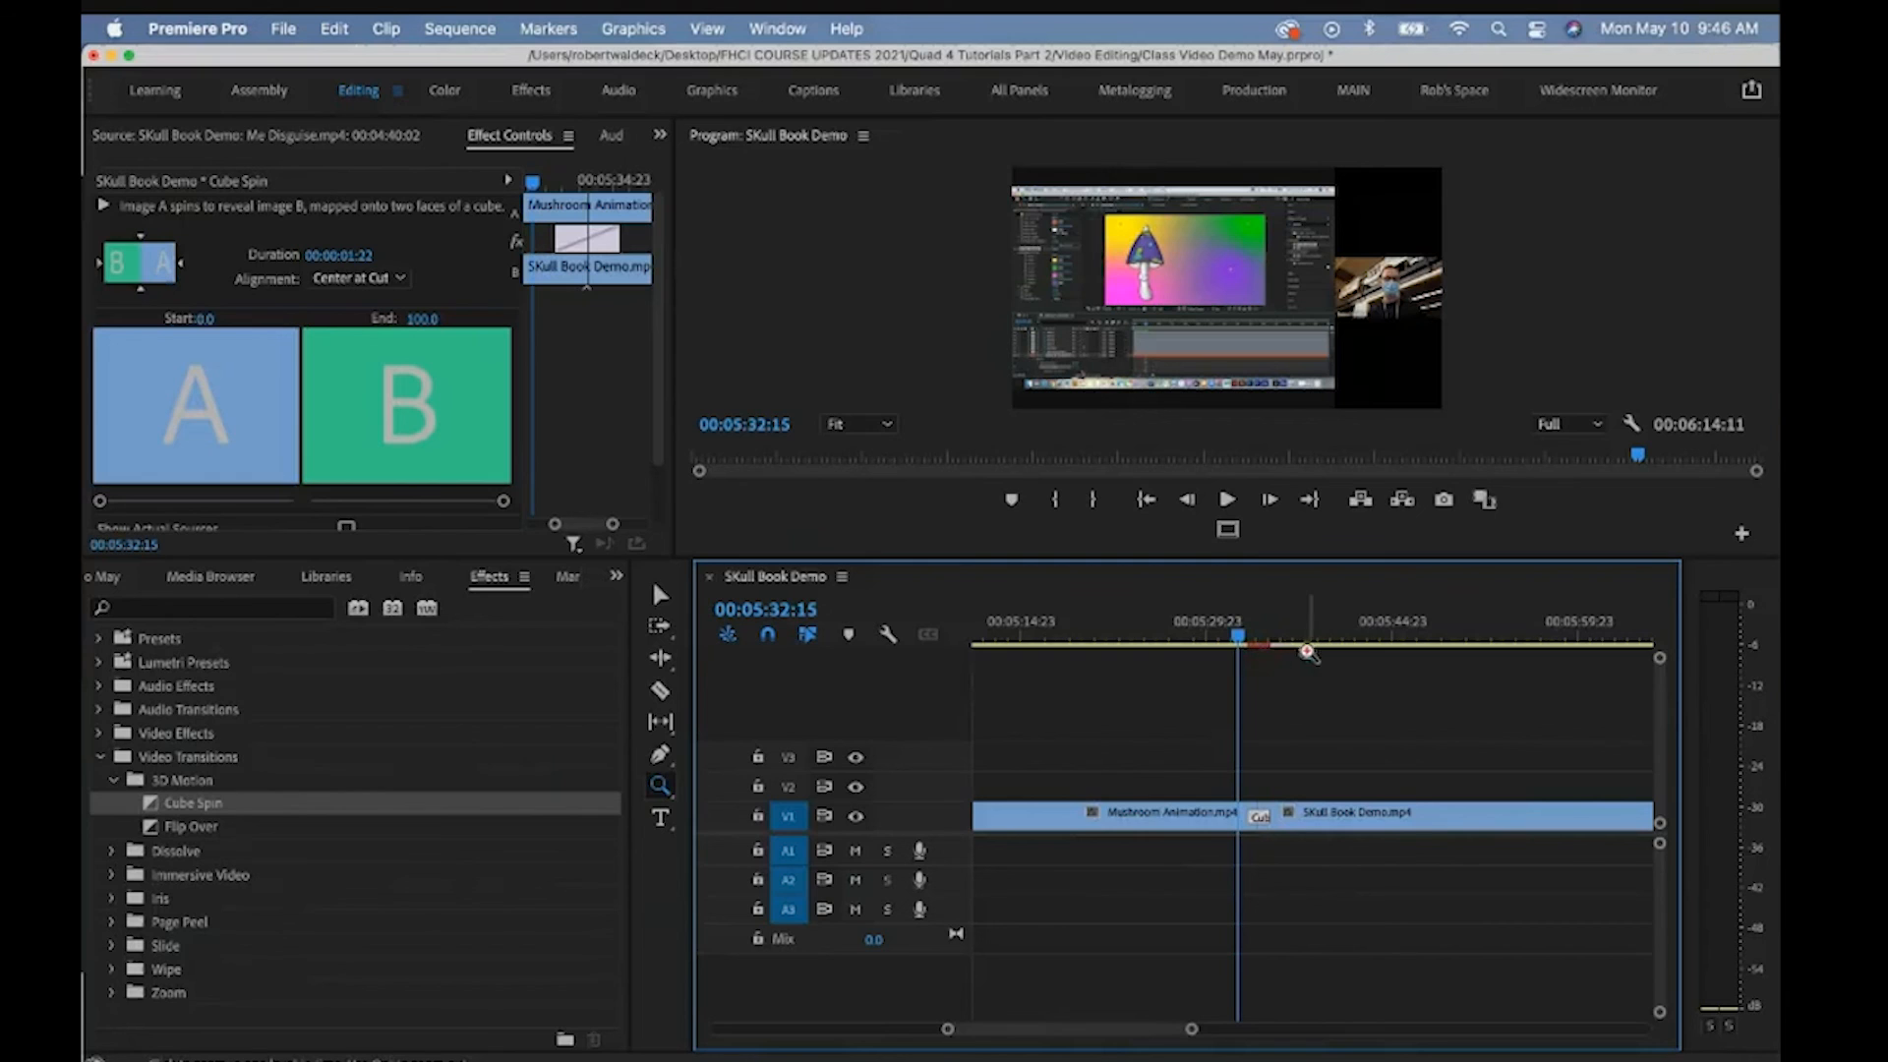
key(v)
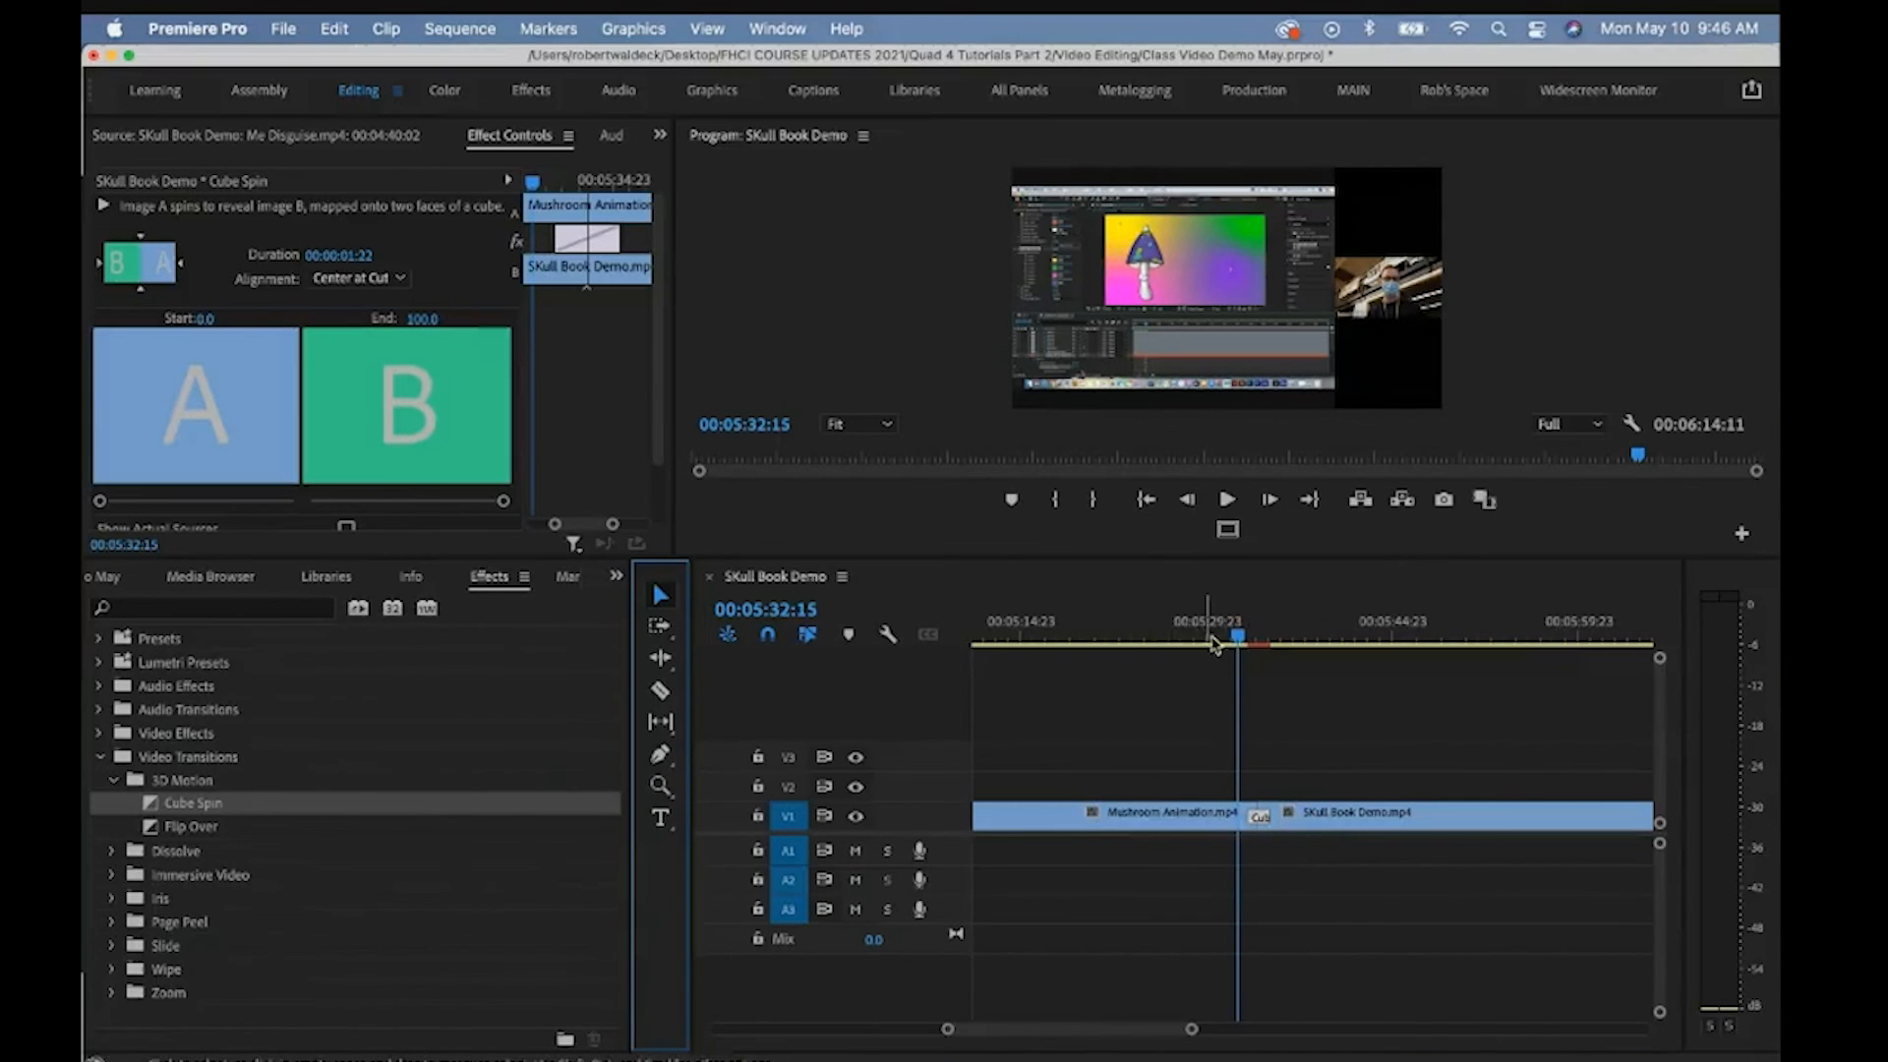
mouse_move(1237, 638)
mouse_down()
mouse_move(1018, 638)
mouse_move(1257, 646)
mouse_up()
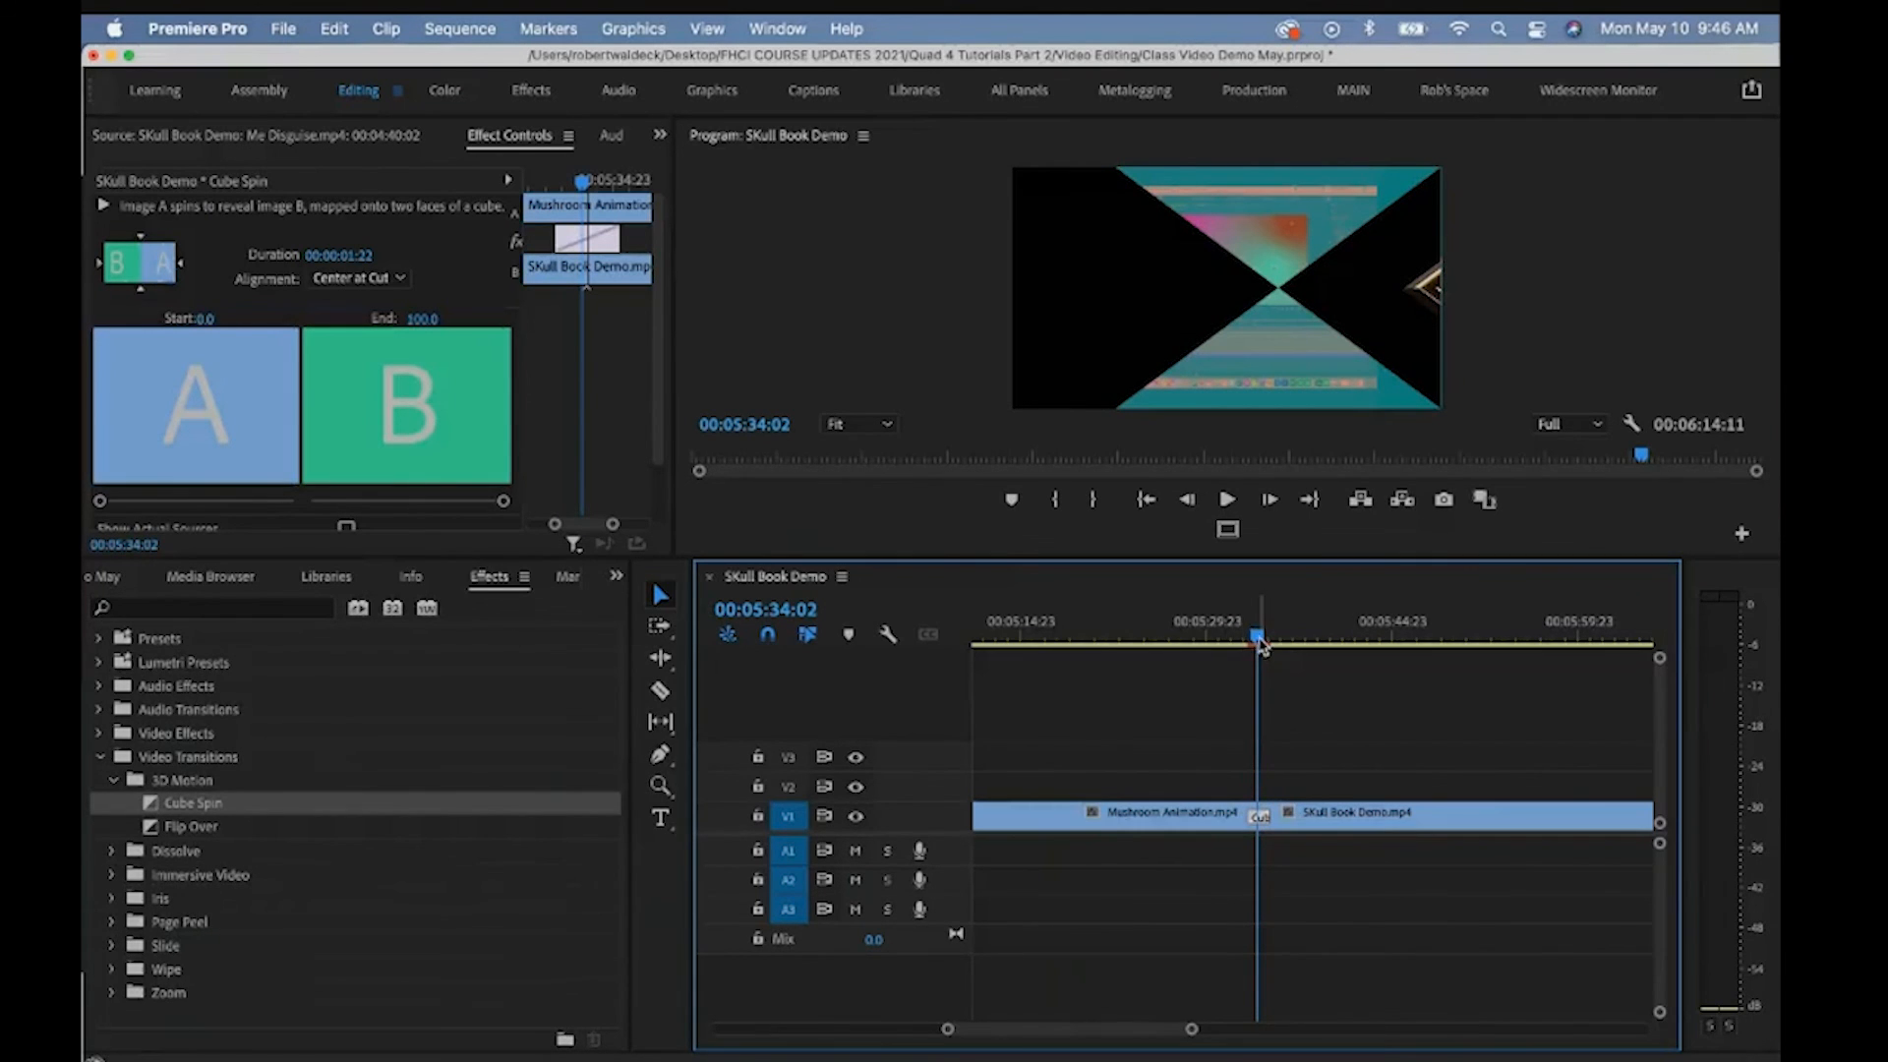
Set the sequence's Out point at 00:05:45:03, within SKull Book Demo.mp4
key(minus)
key(minus)
drag(1308, 642, 1409, 651)
drag(1409, 651, 1400, 649)
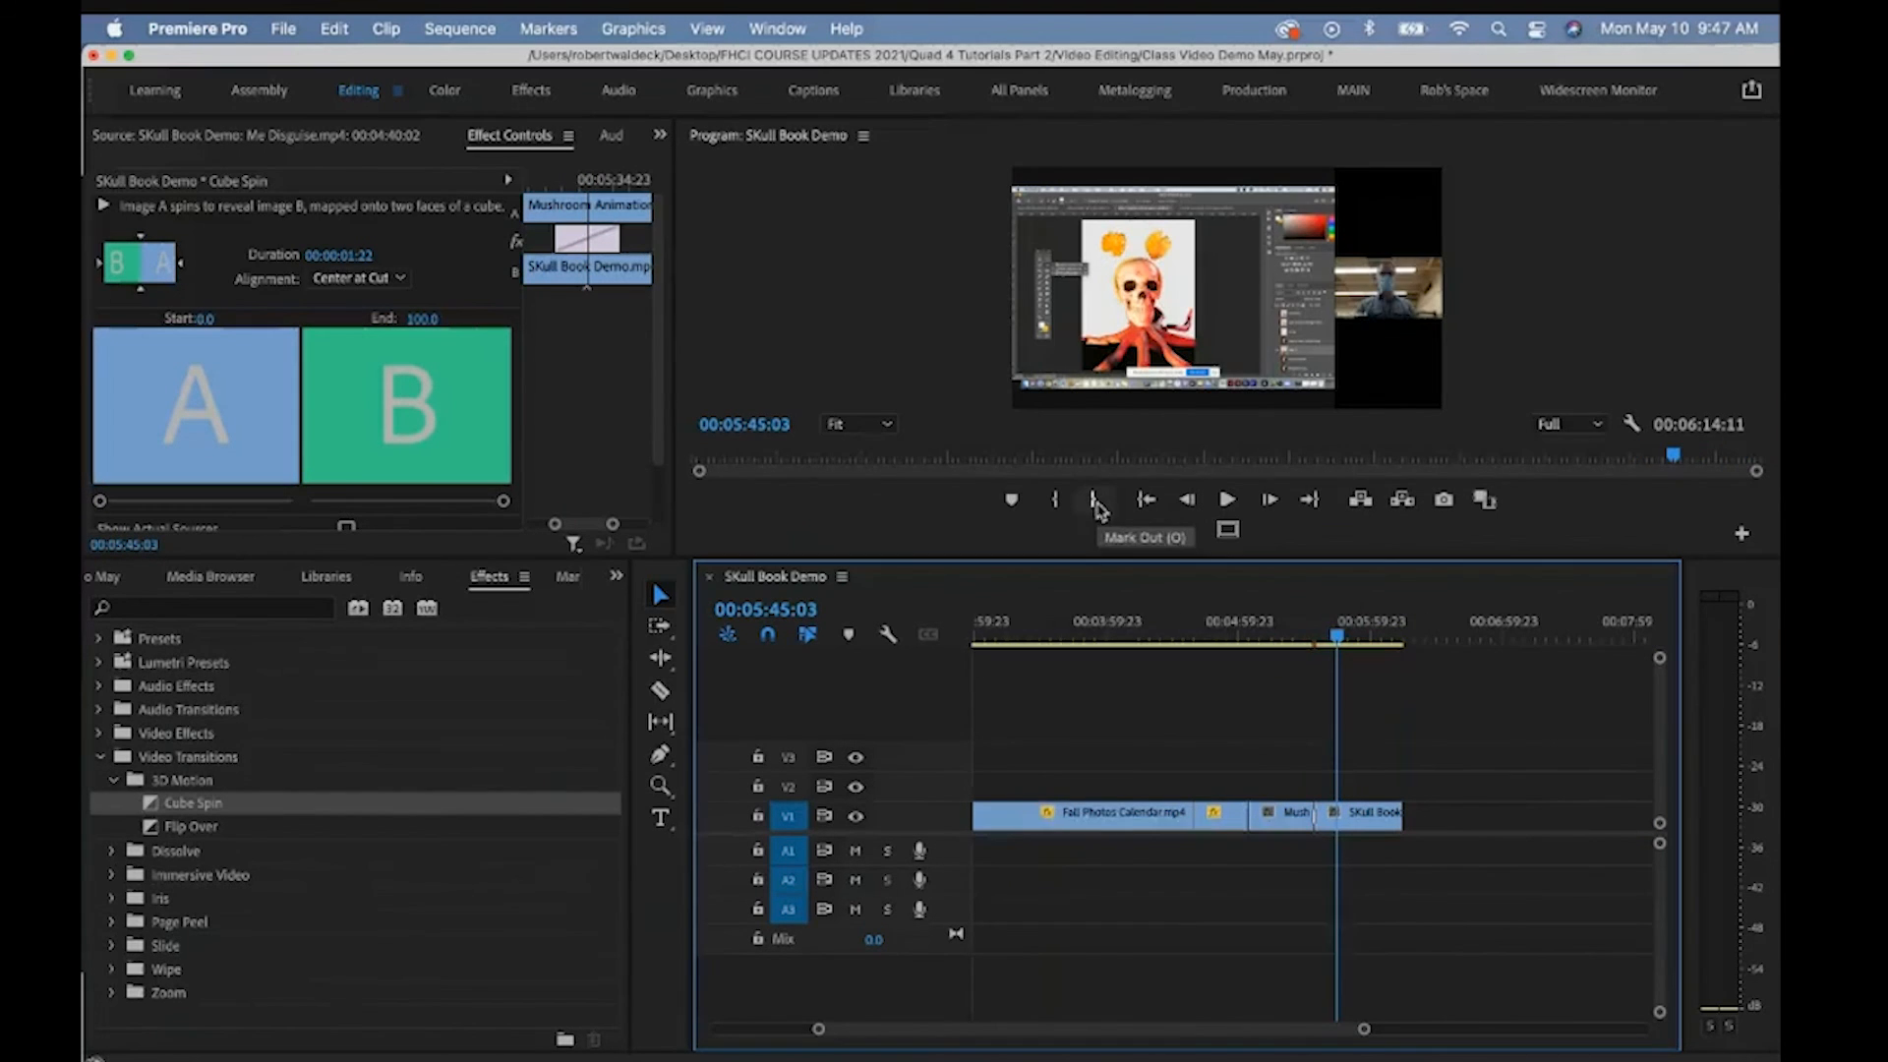
click(1094, 501)
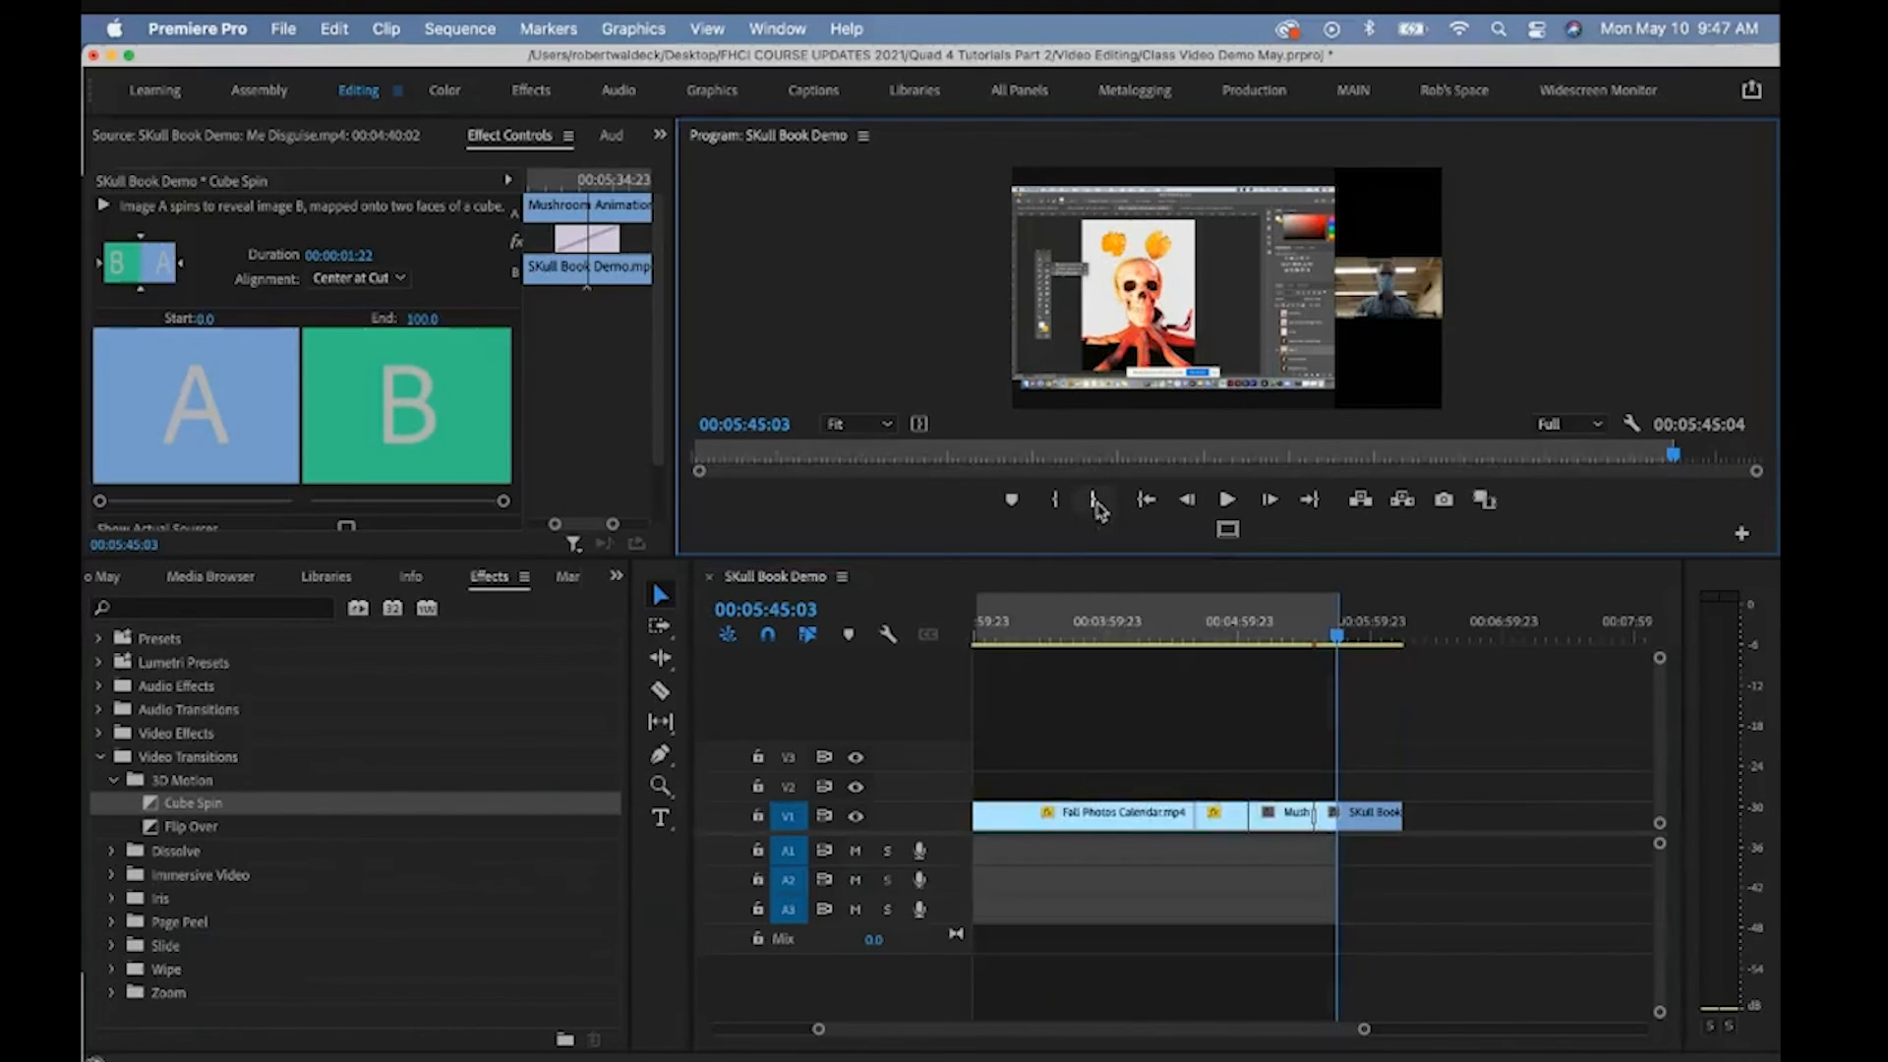
Set the sequence's In point at 00:05:26:09, within Mushroom Animation.mp4, and move the playhead to 00:05:38:17
click(1298, 620)
click(1055, 499)
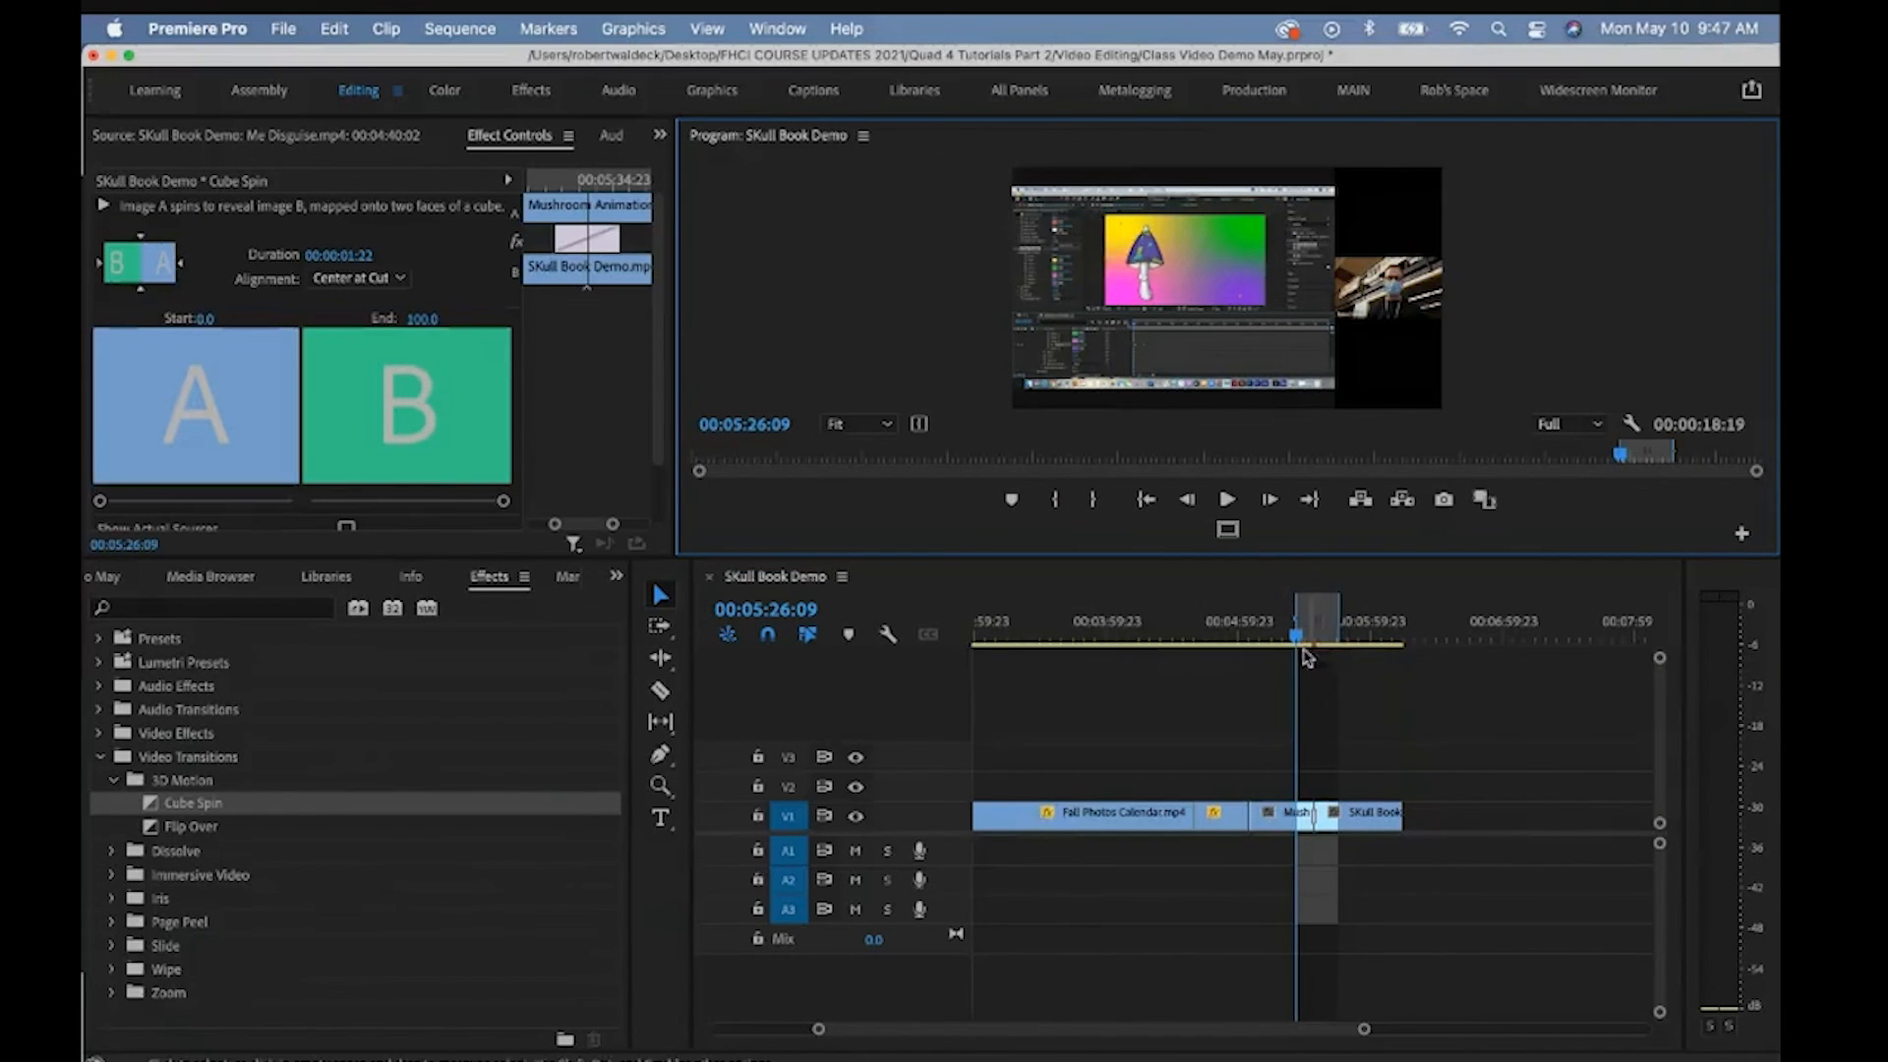
click(1323, 634)
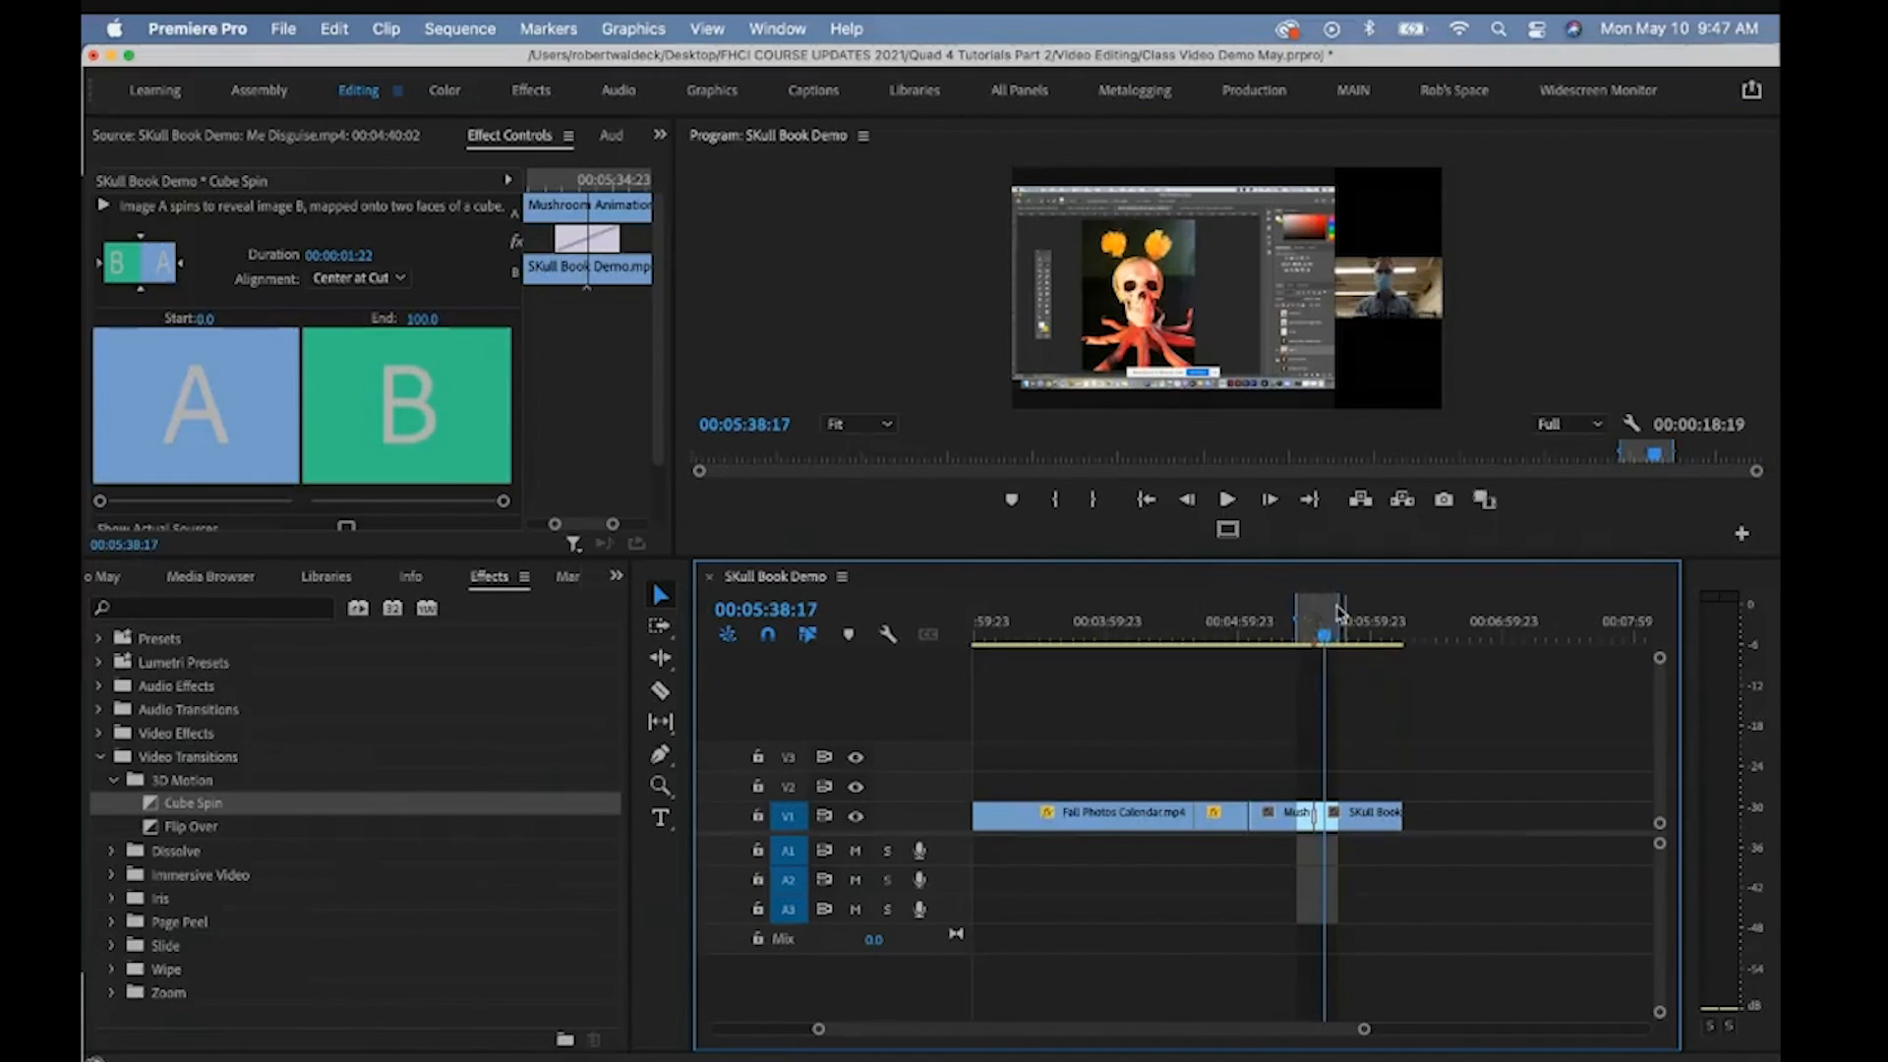
Move the playhead to 00:05:37:15 and render the sequence between its In and Out points
click(1321, 637)
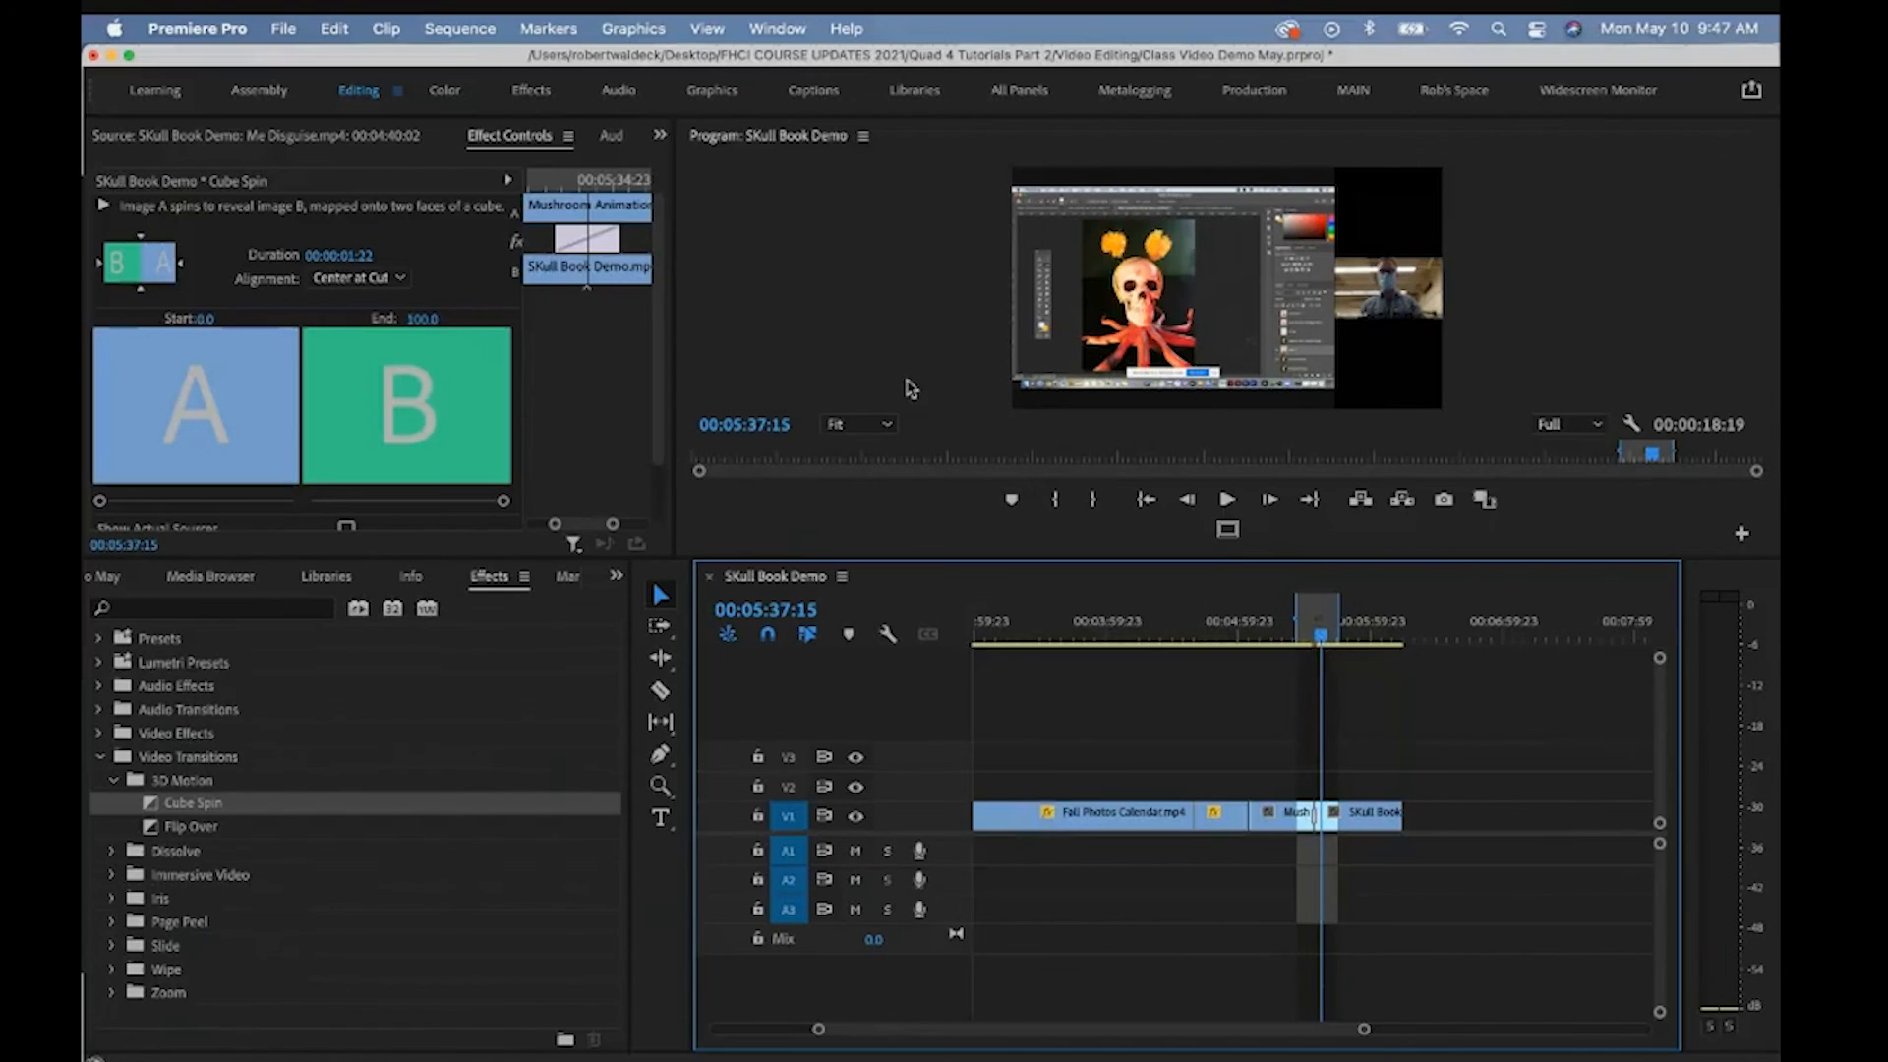
click(463, 29)
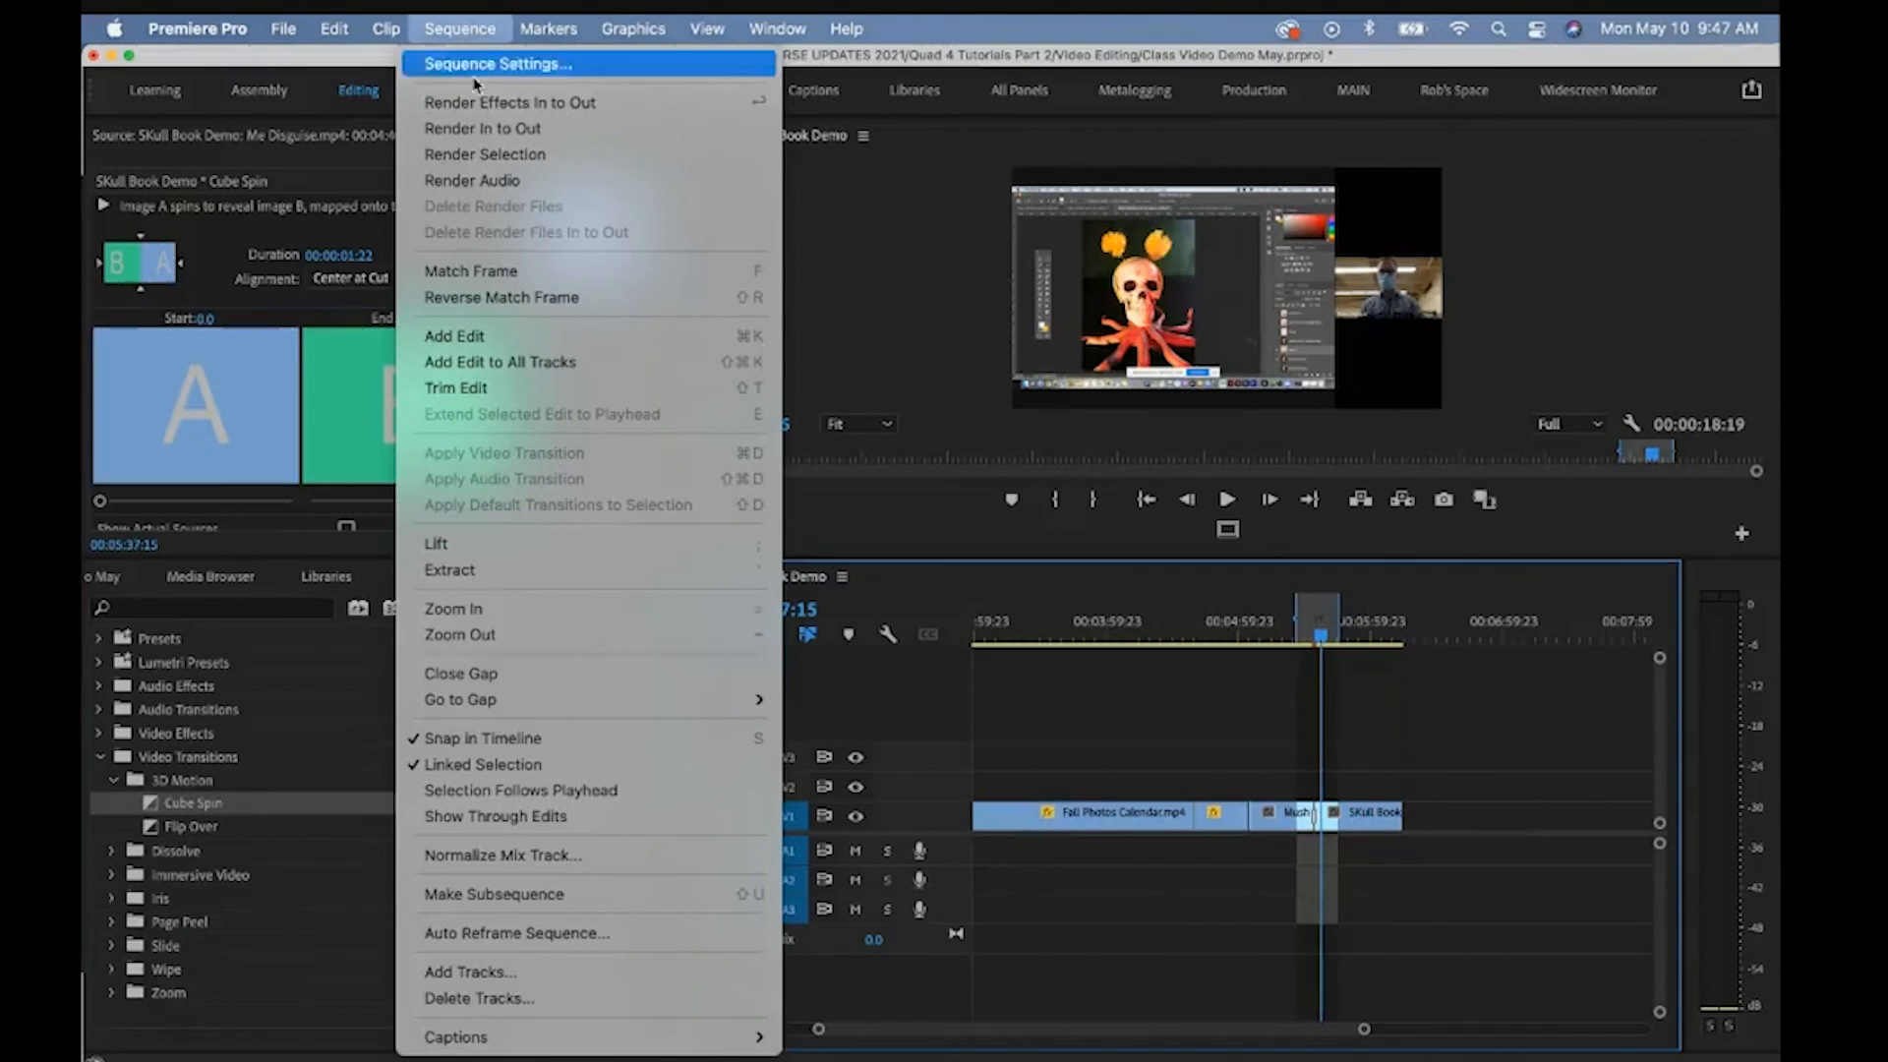
click(524, 129)
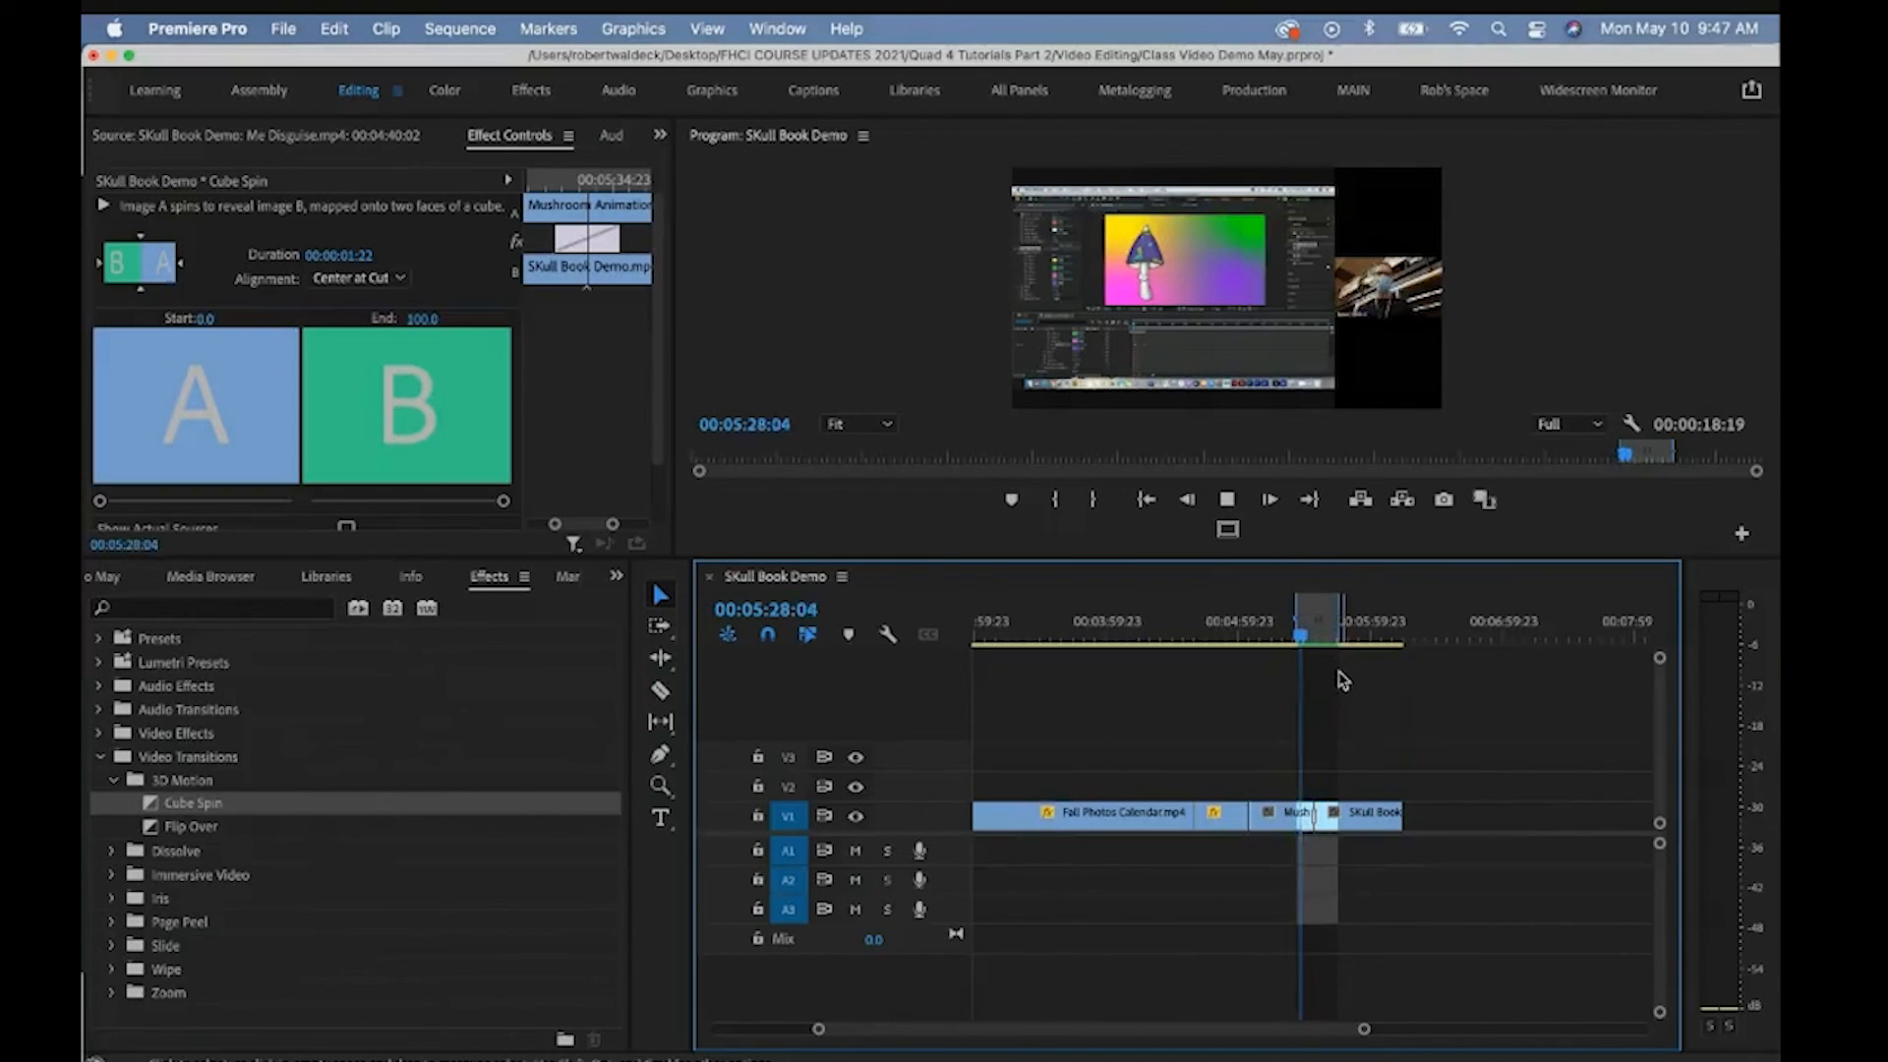
Magnify the timeline around the rendered range, enlarge the Program monitor, and stop playback after watching the Cube Spin transition
key(z)
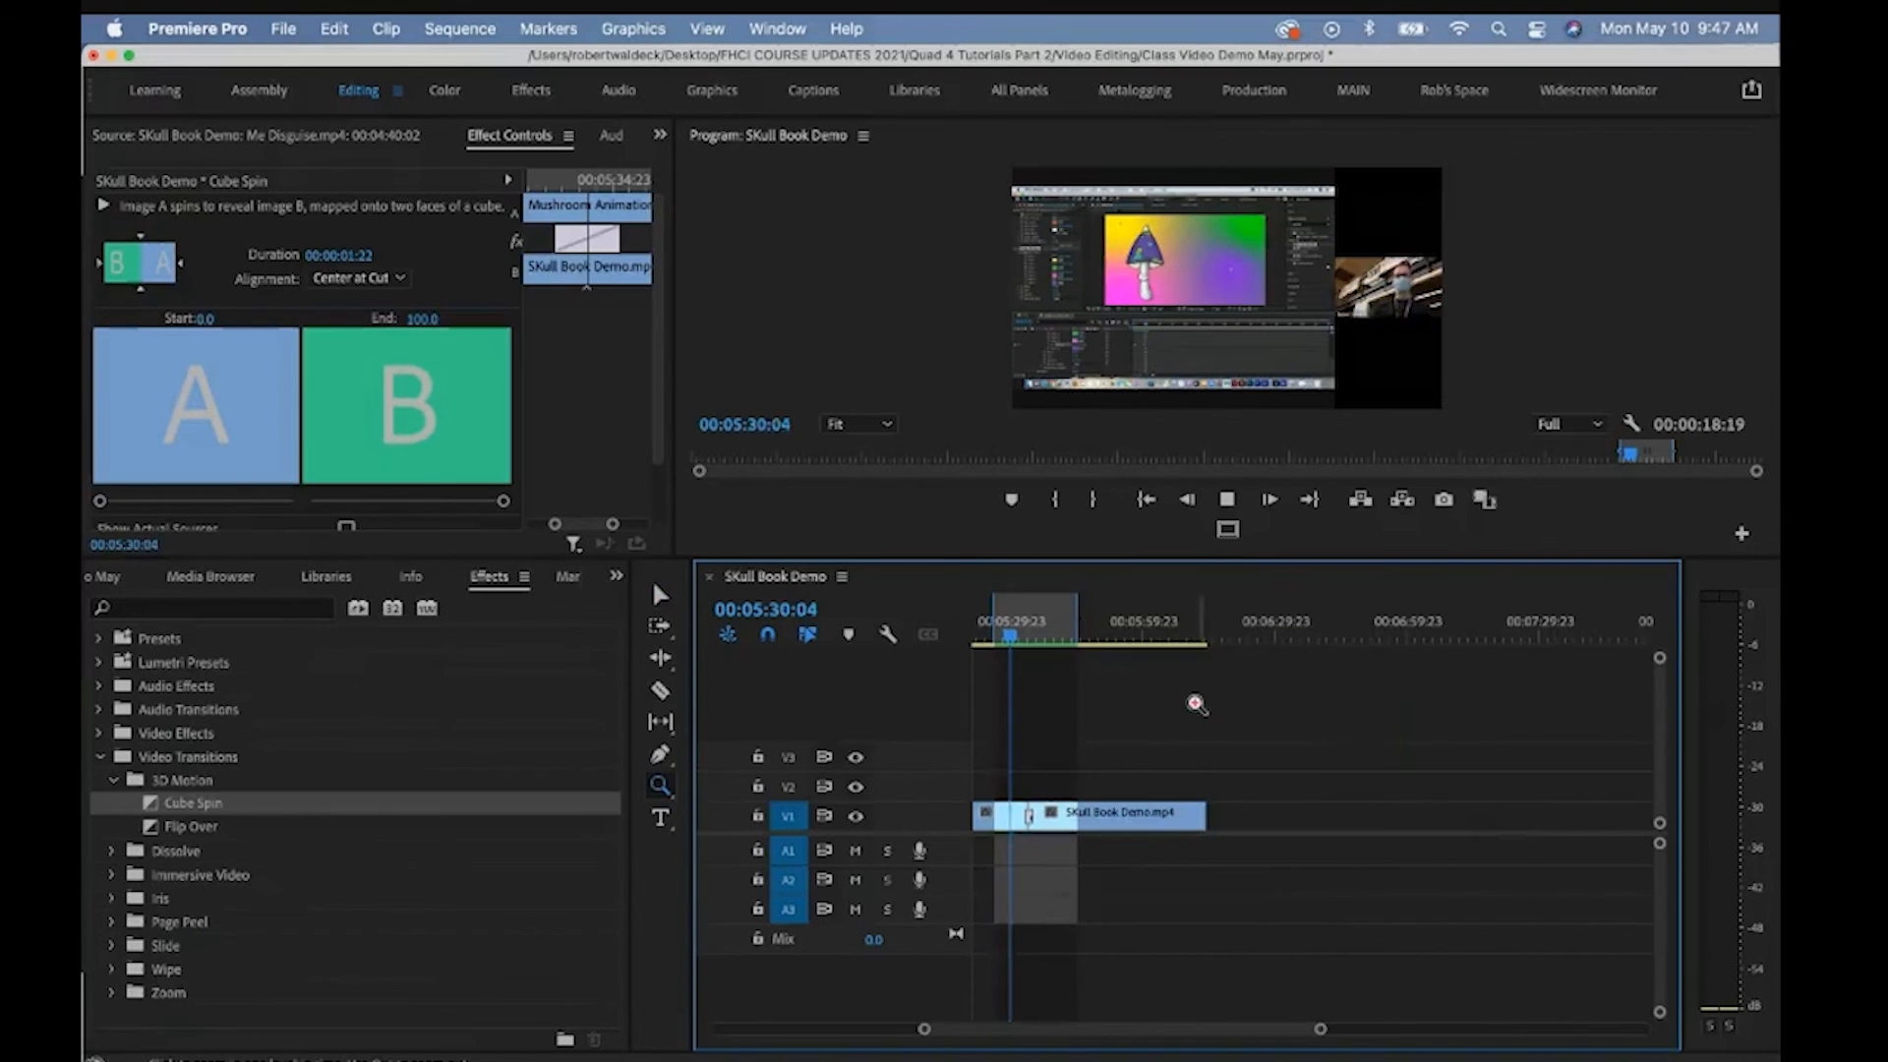
drag(1233, 556, 1233, 701)
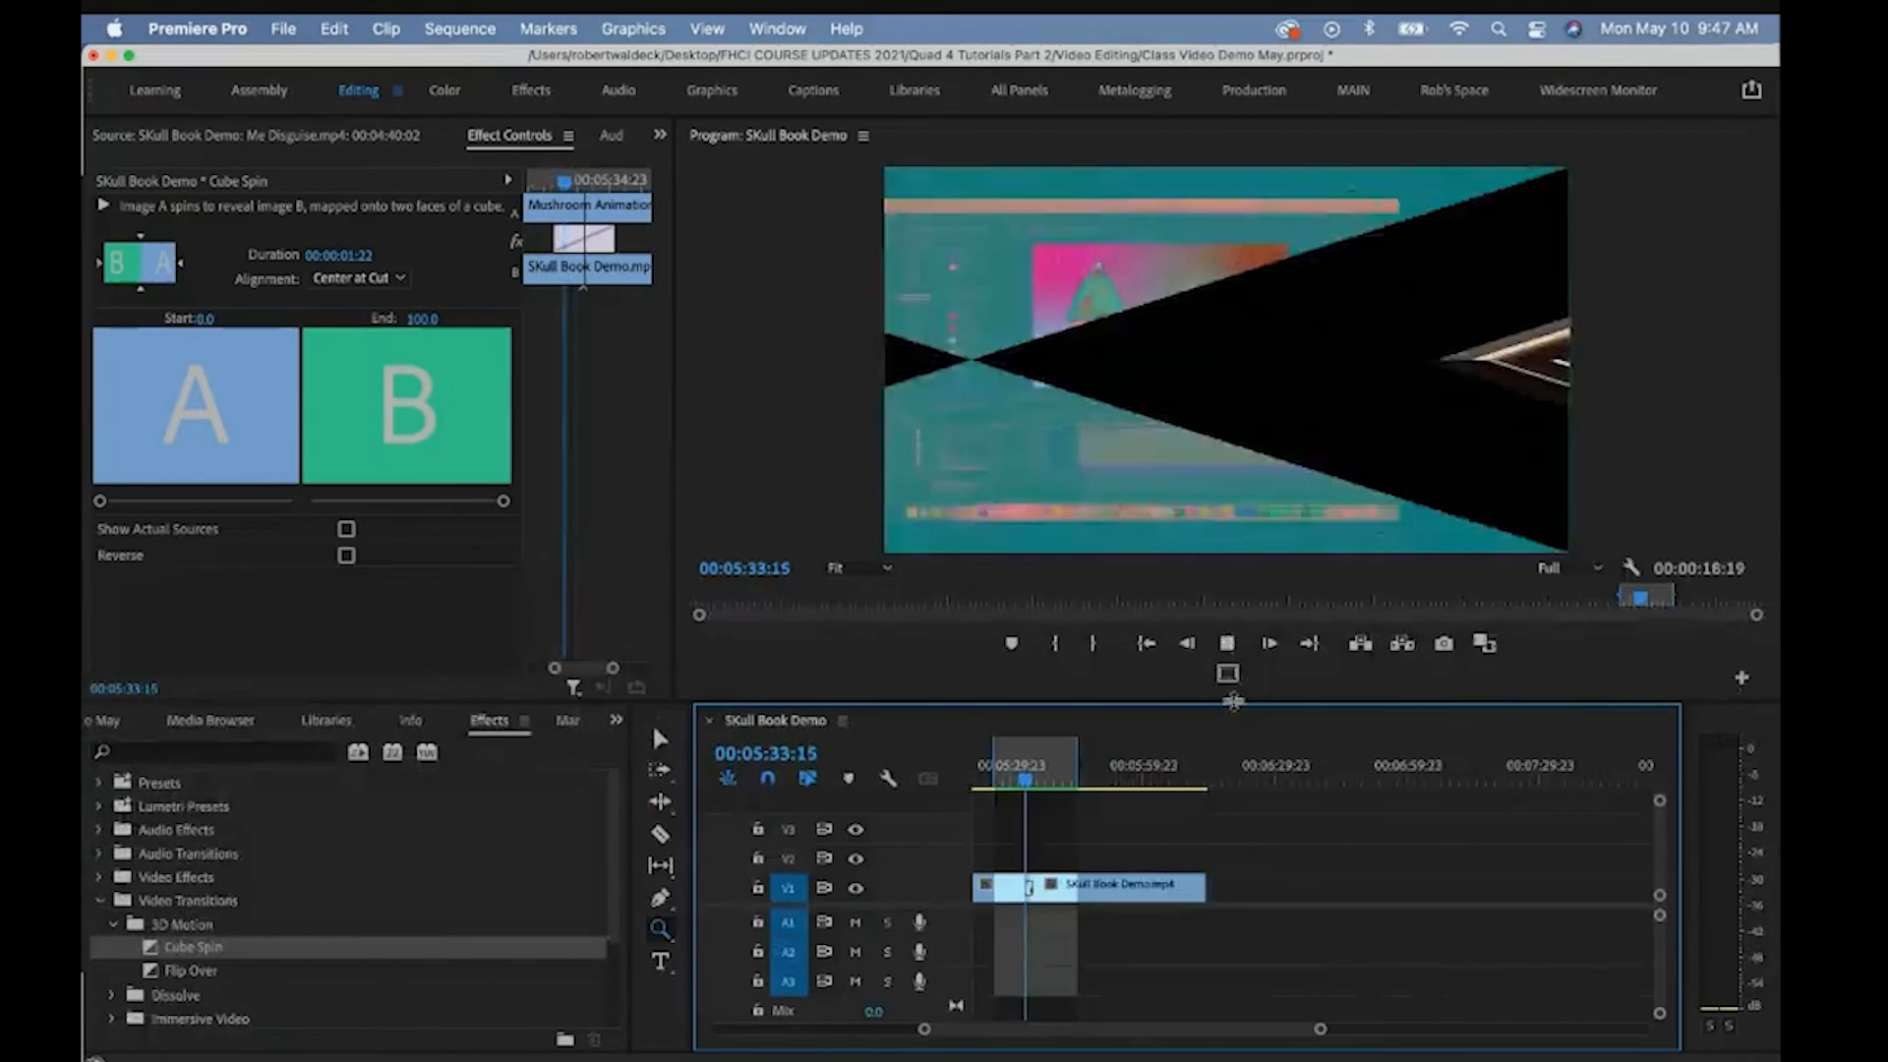
key(space)
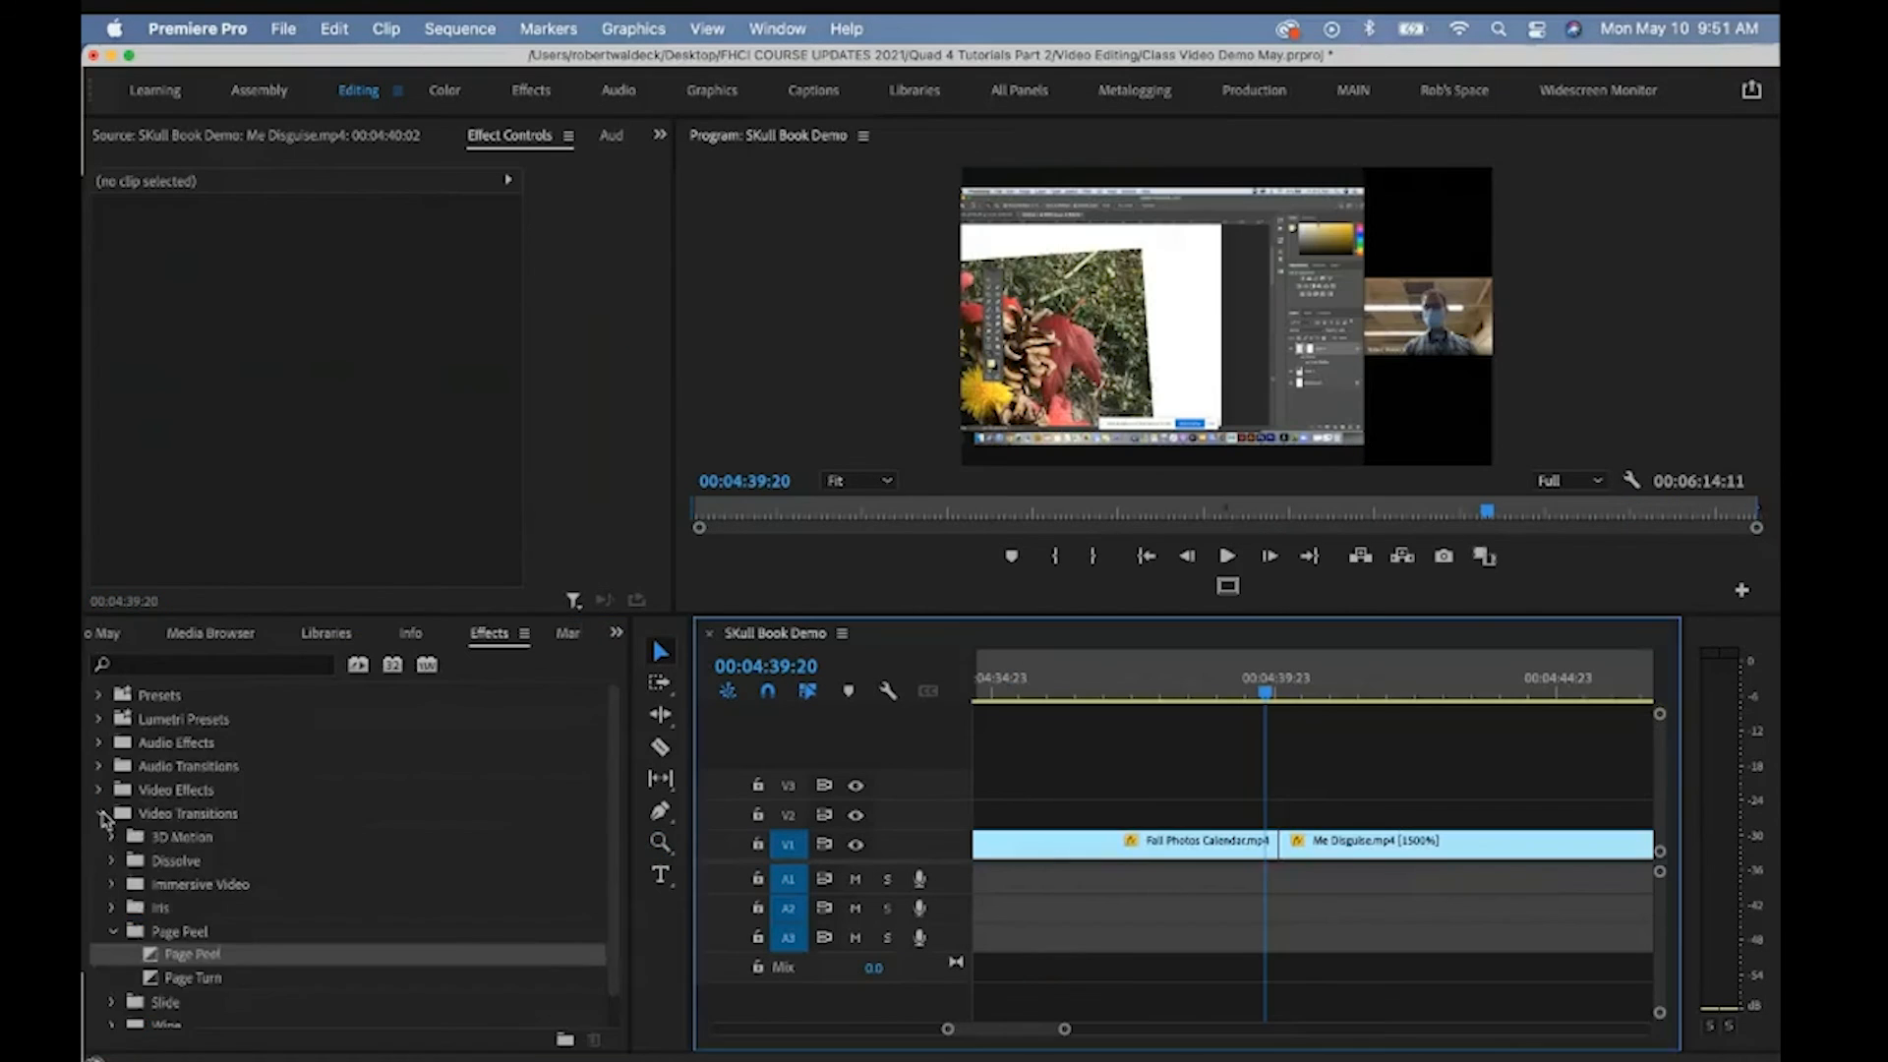
Apply the Black & White image control effect to Fall Photos Calendar.mp4, with the playhead at 00:04:38:06
click(103, 813)
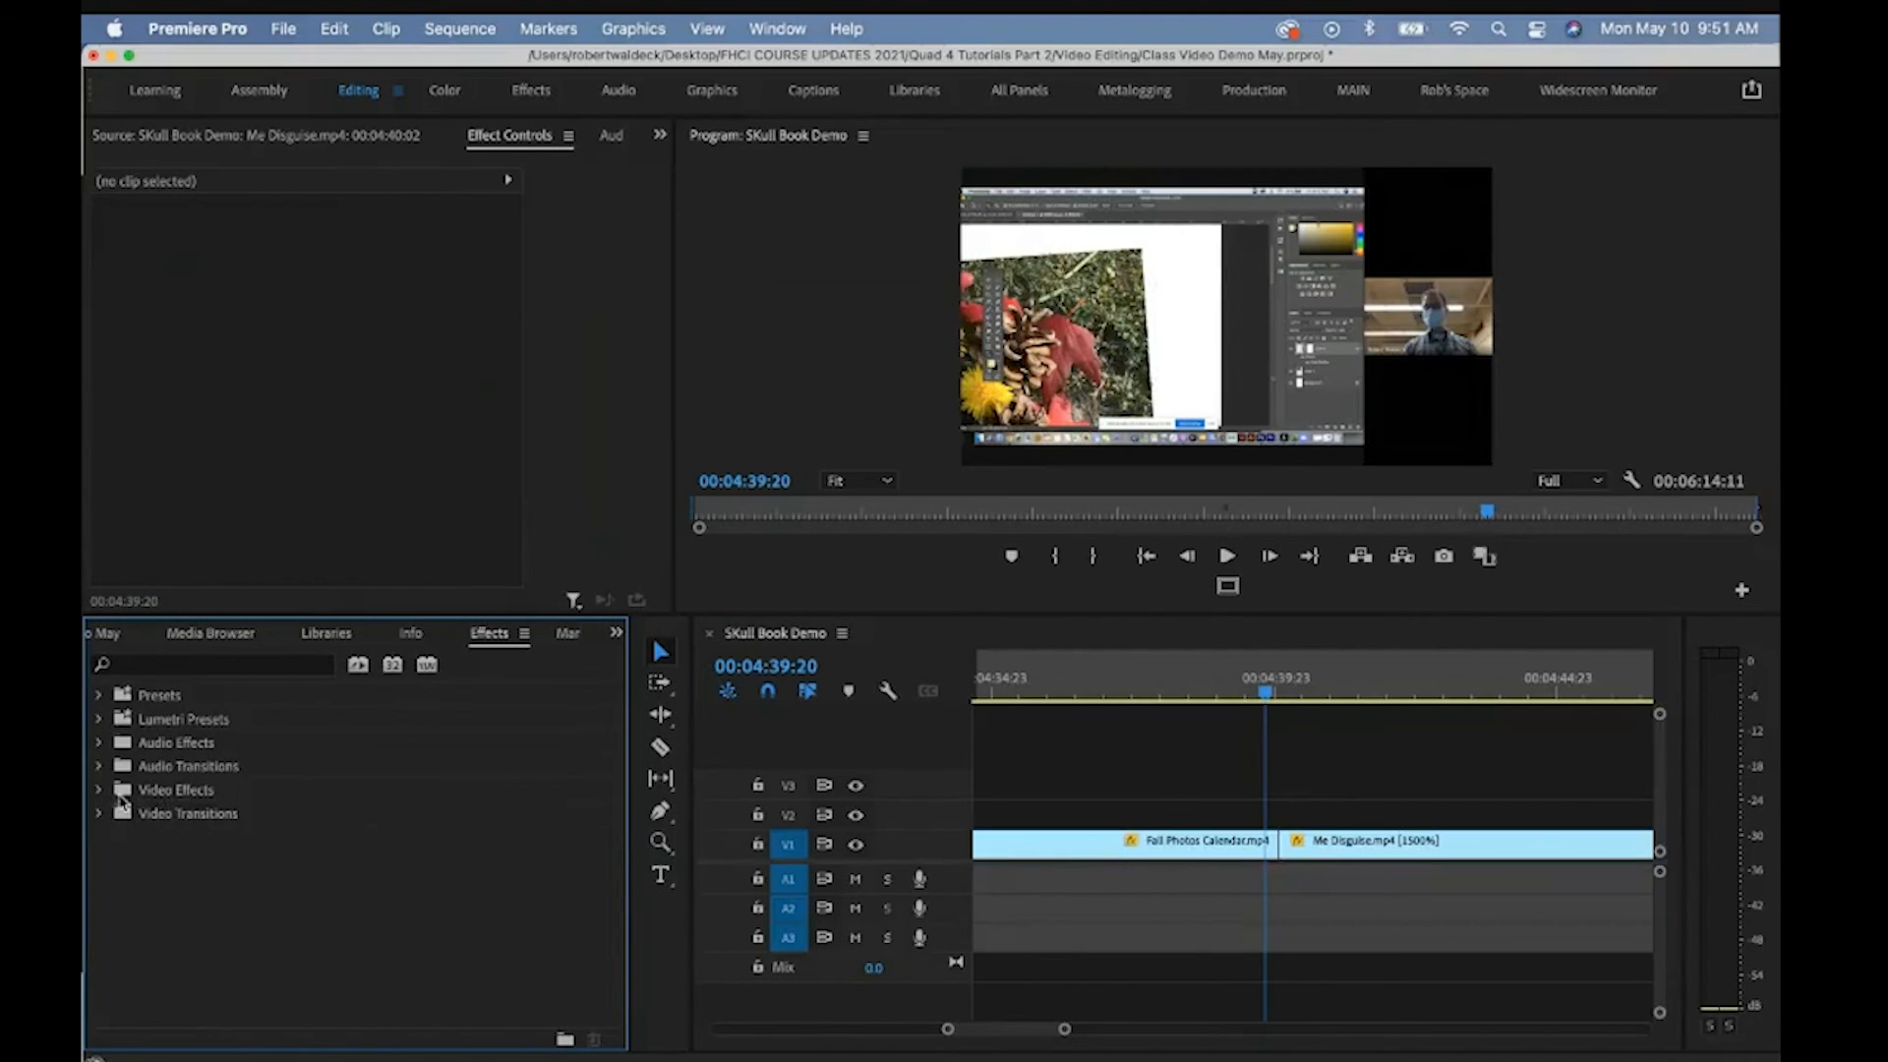
drag(1269, 693, 1177, 697)
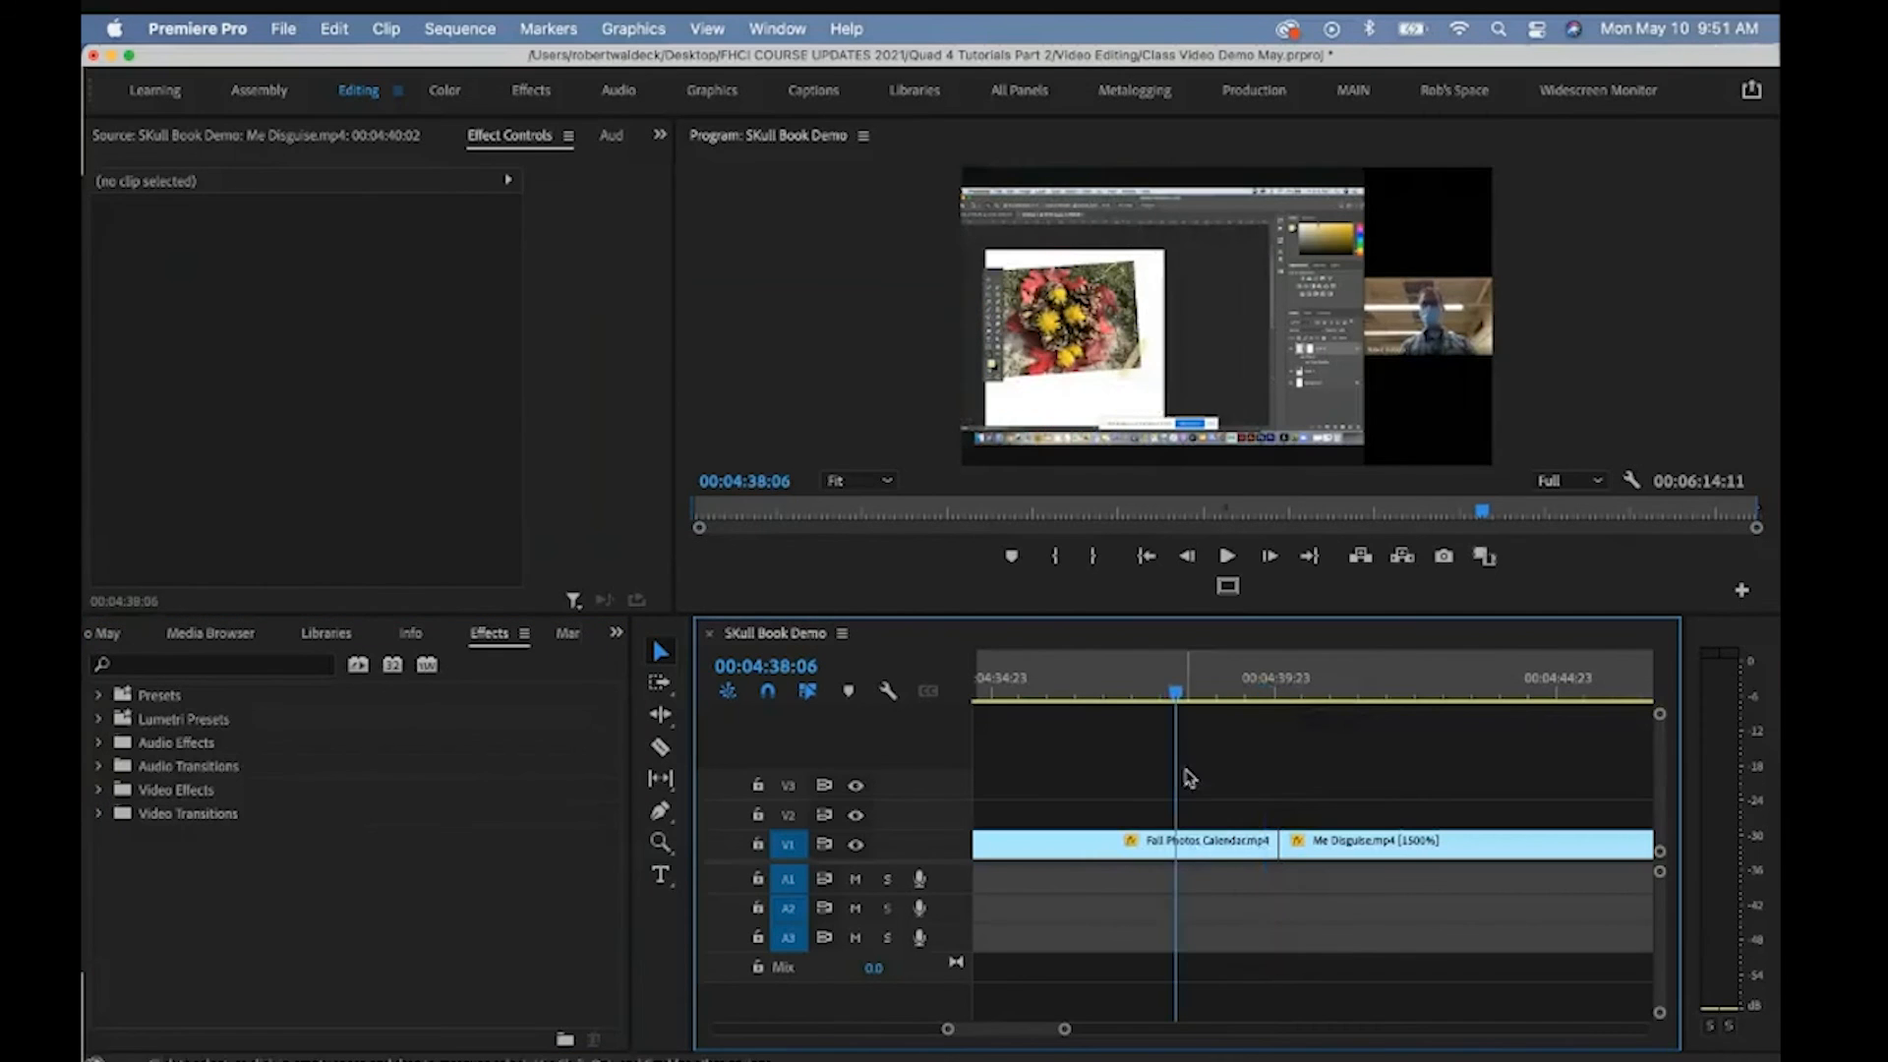
click(1192, 840)
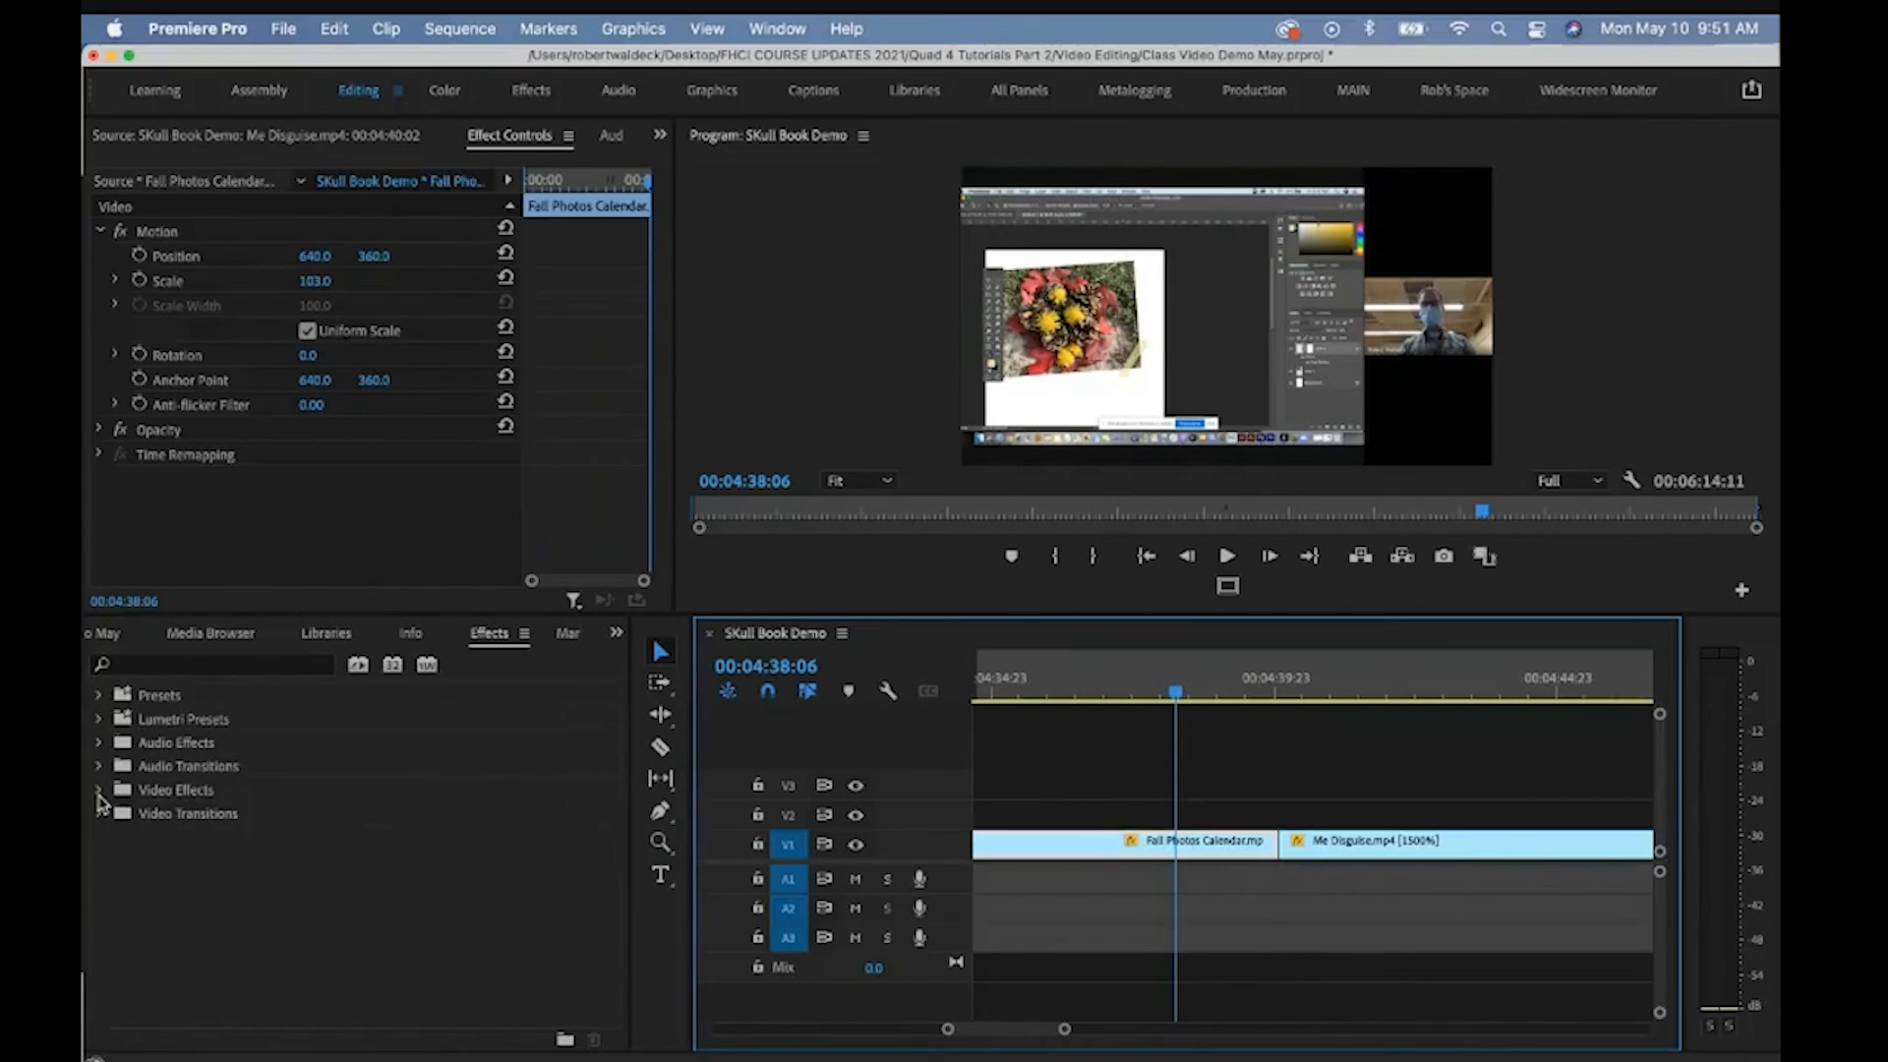
click(98, 793)
scroll(103, 826, down, 2)
click(113, 862)
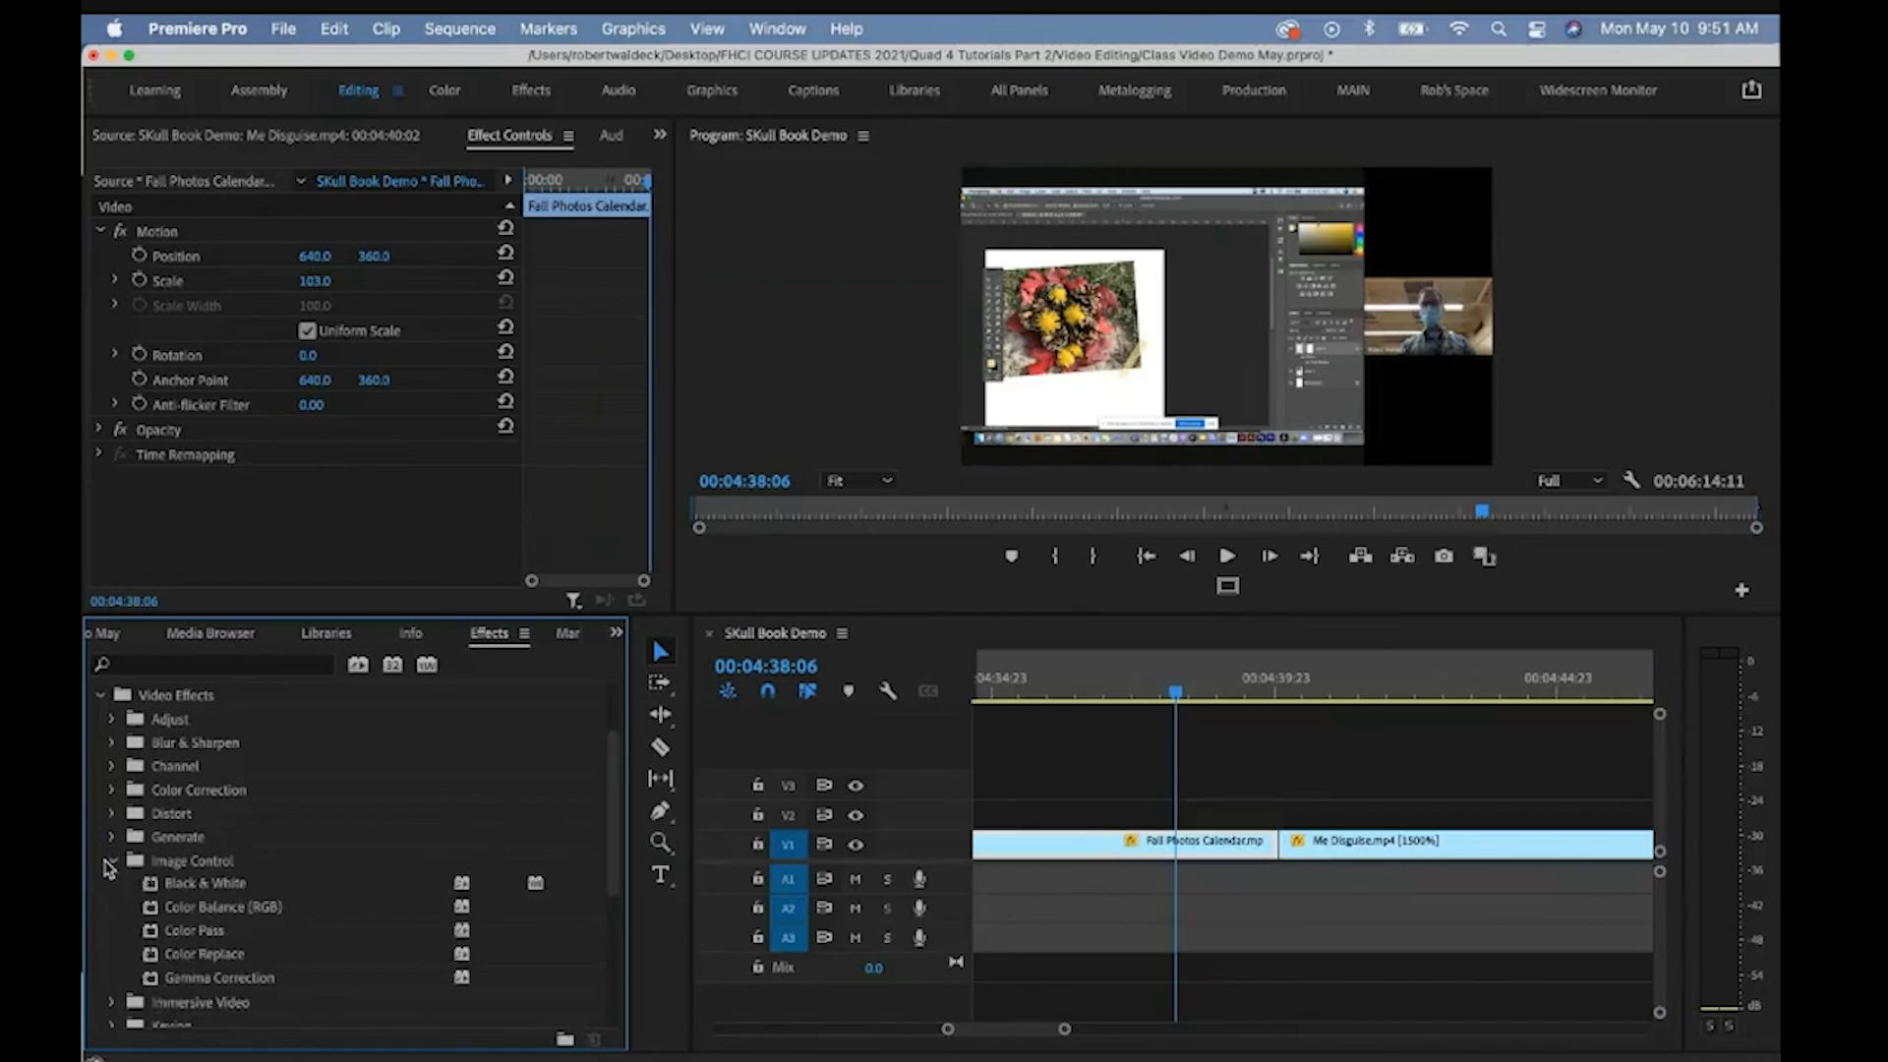
click(157, 885)
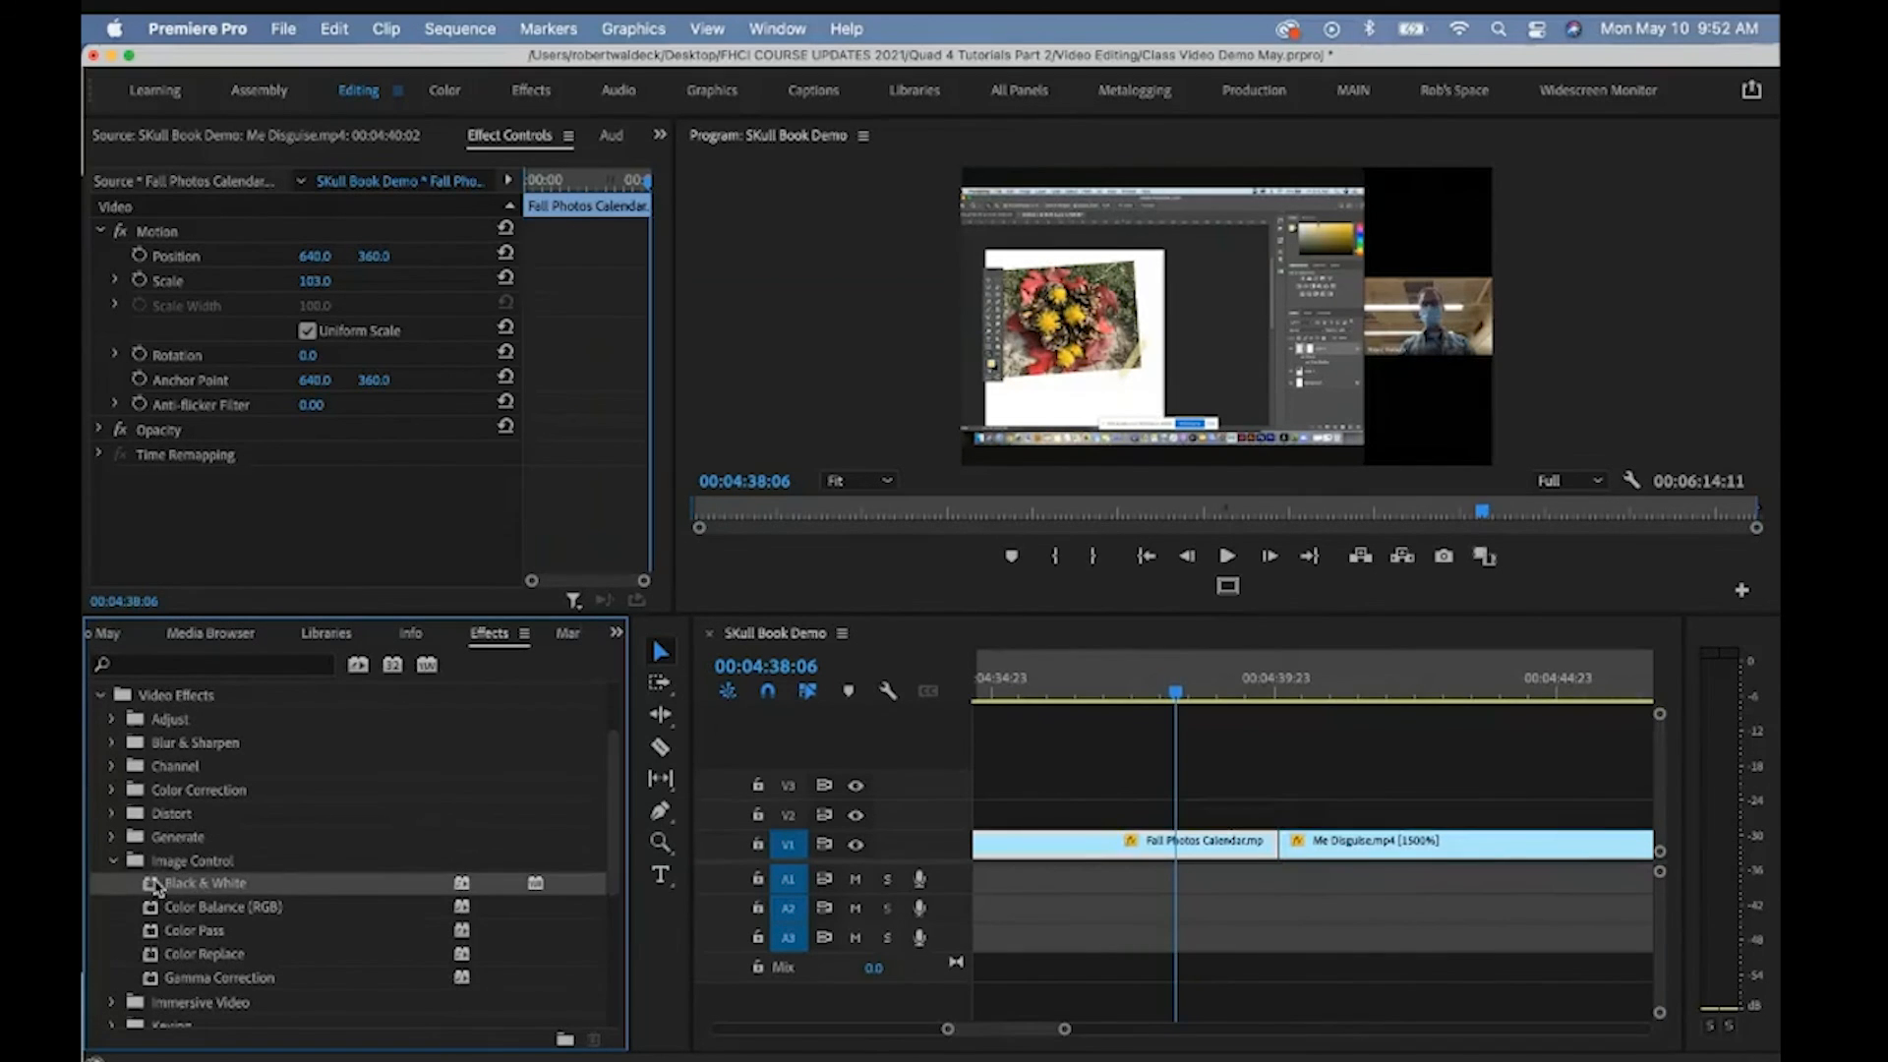
drag(157, 886, 1088, 852)
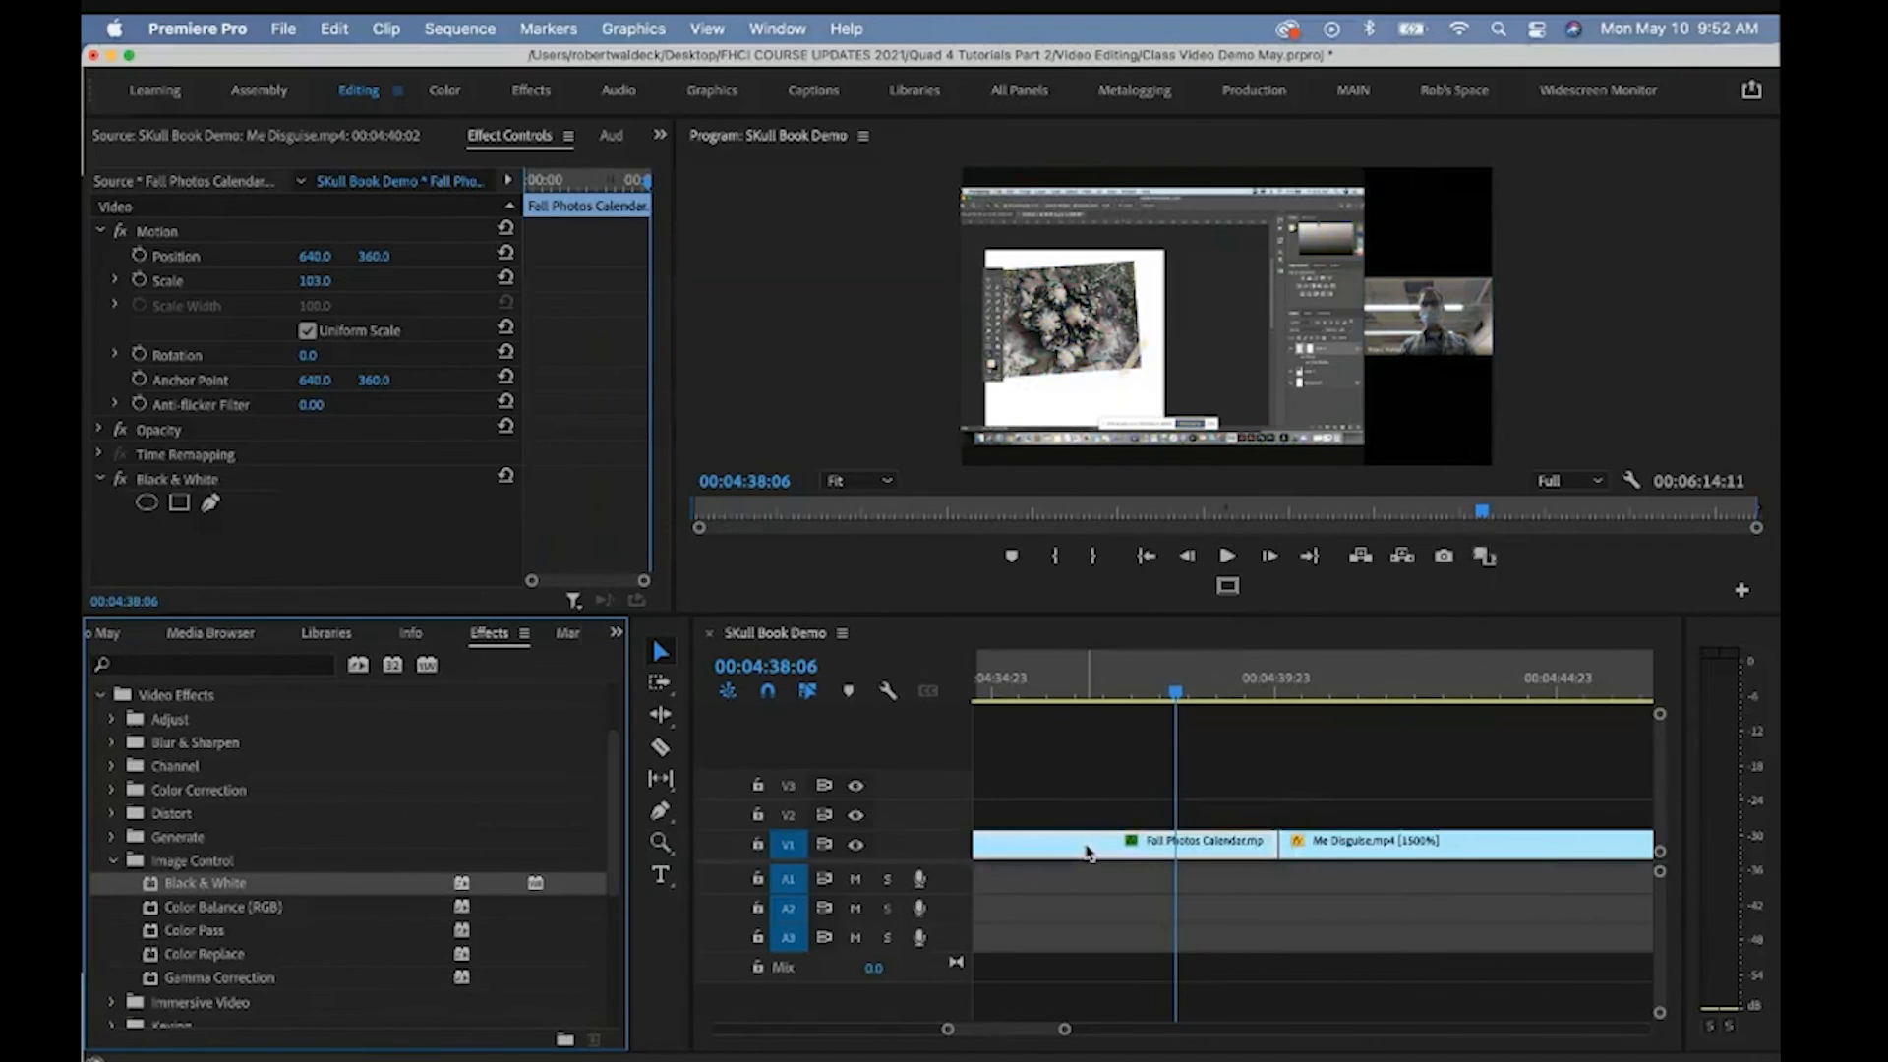
Move the playhead to 00:04:38:00 and toggle the Black & White effect off and on to compare the clip's look
drag(1198, 696, 1161, 689)
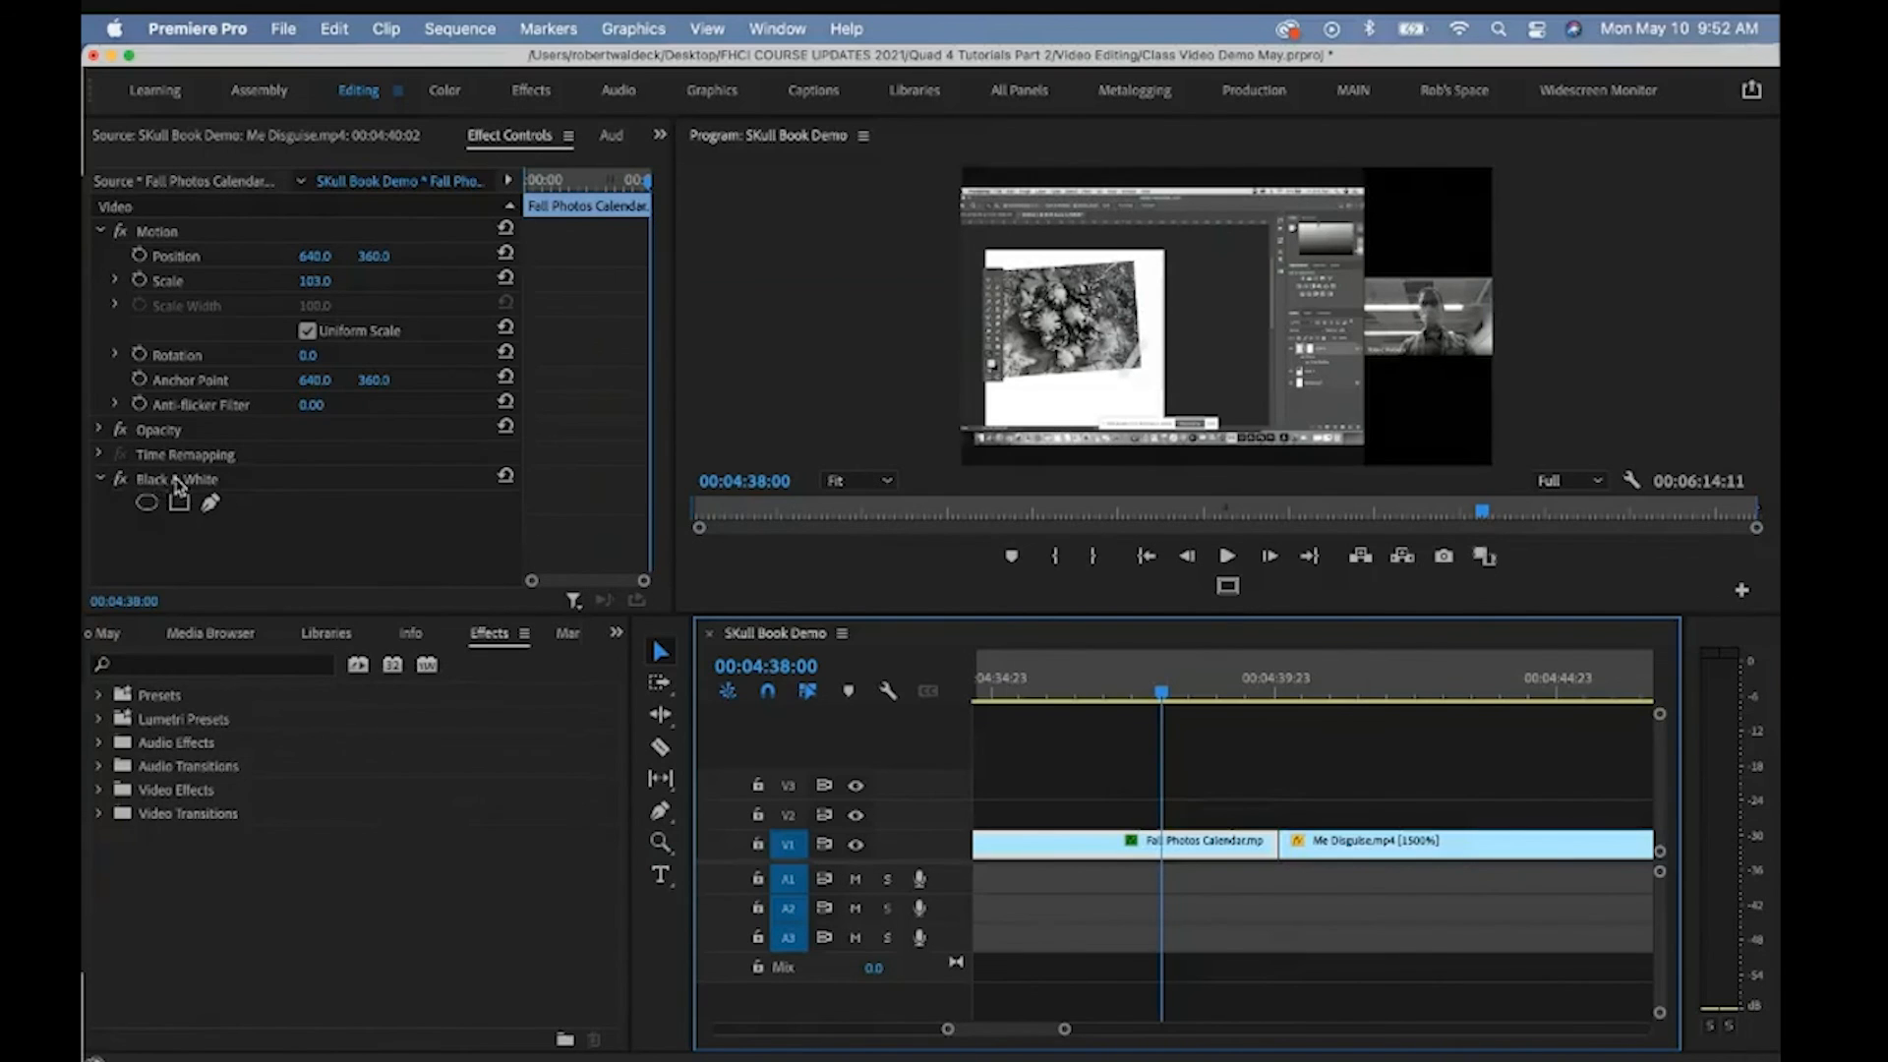
click(120, 481)
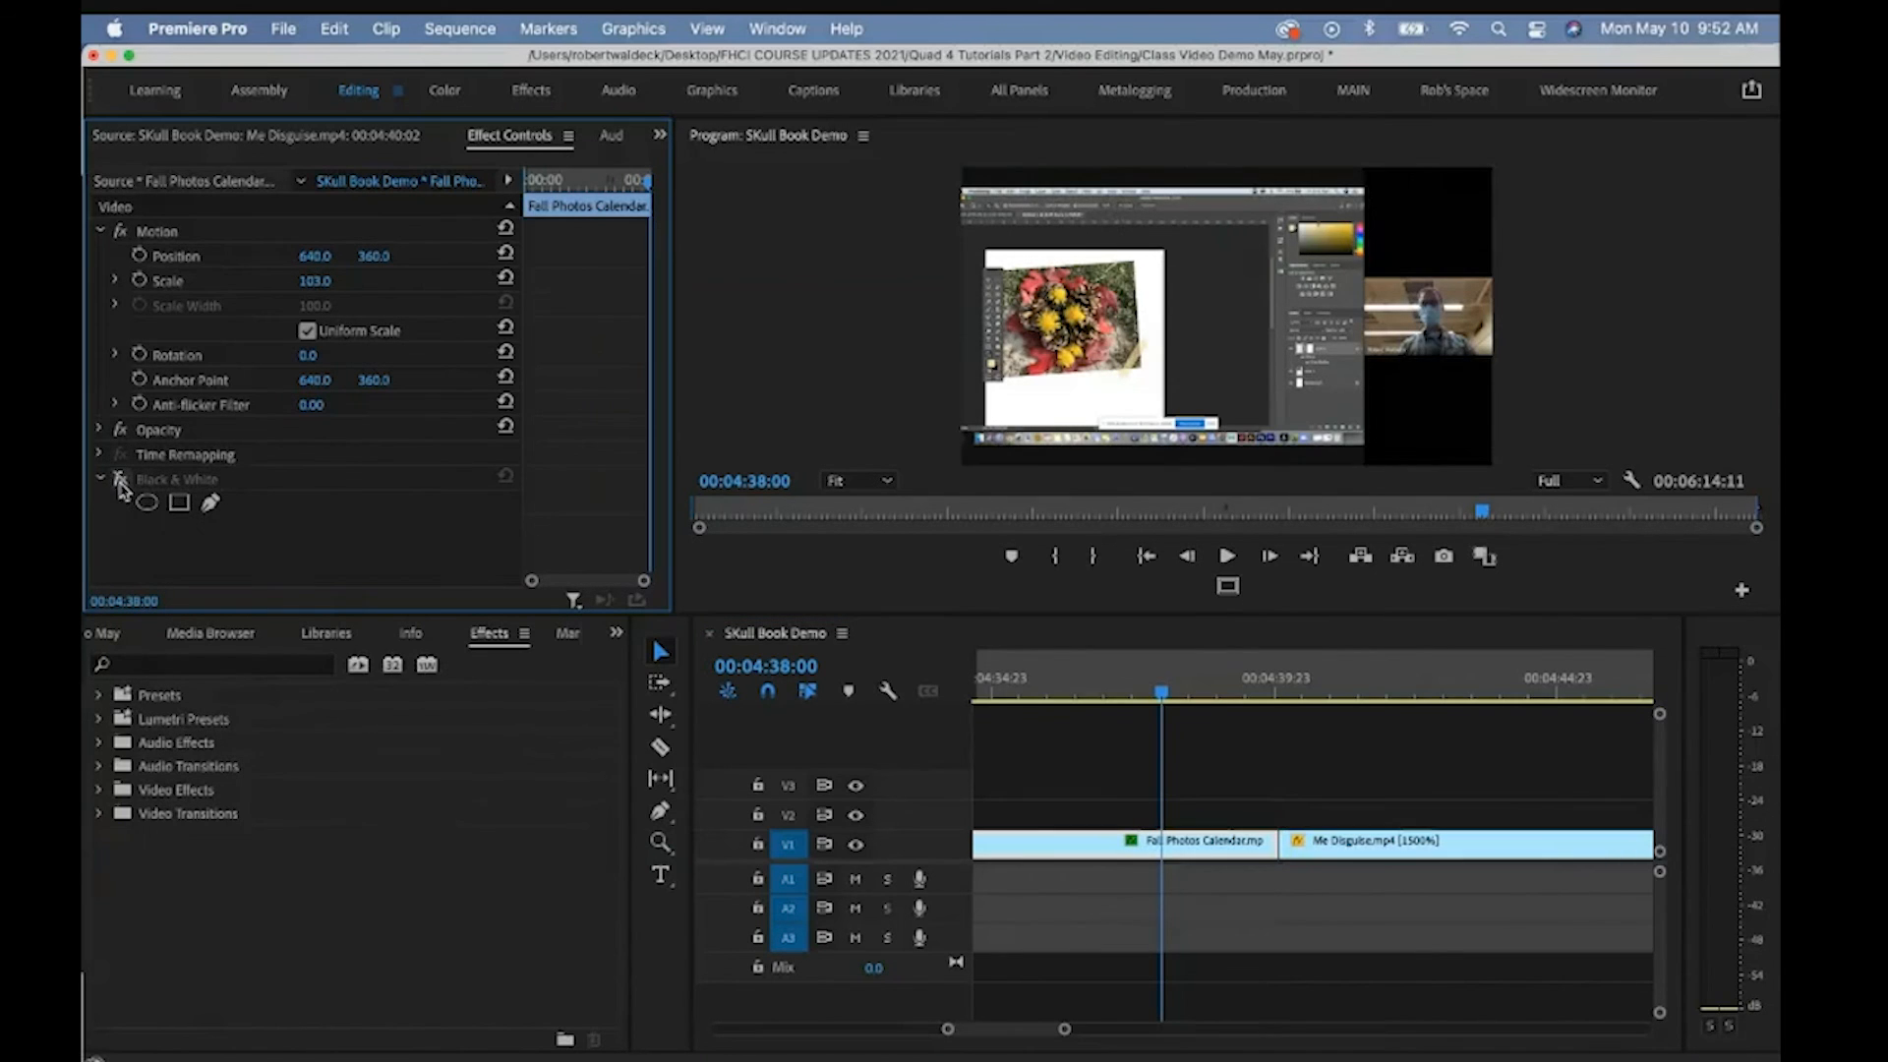
click(120, 481)
click(120, 480)
click(120, 481)
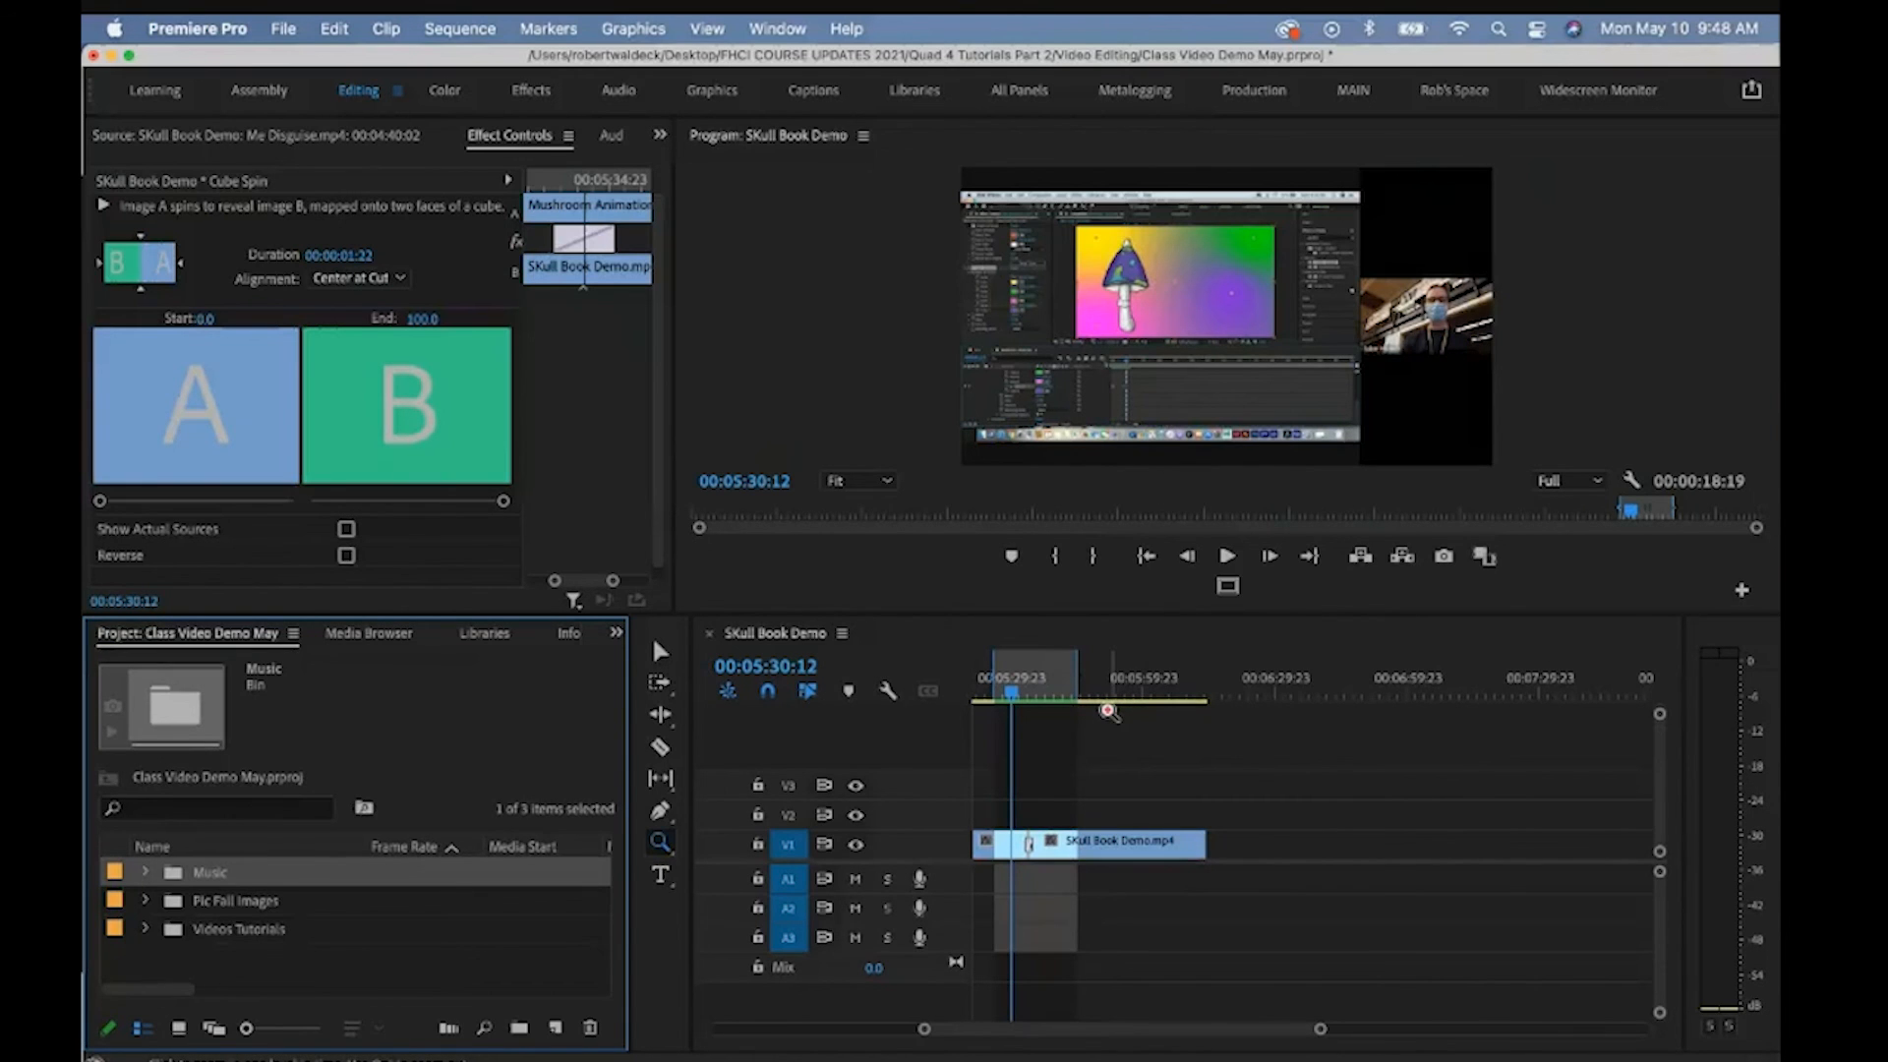
Start a media export of the SKull Book Demo sequence
click(283, 28)
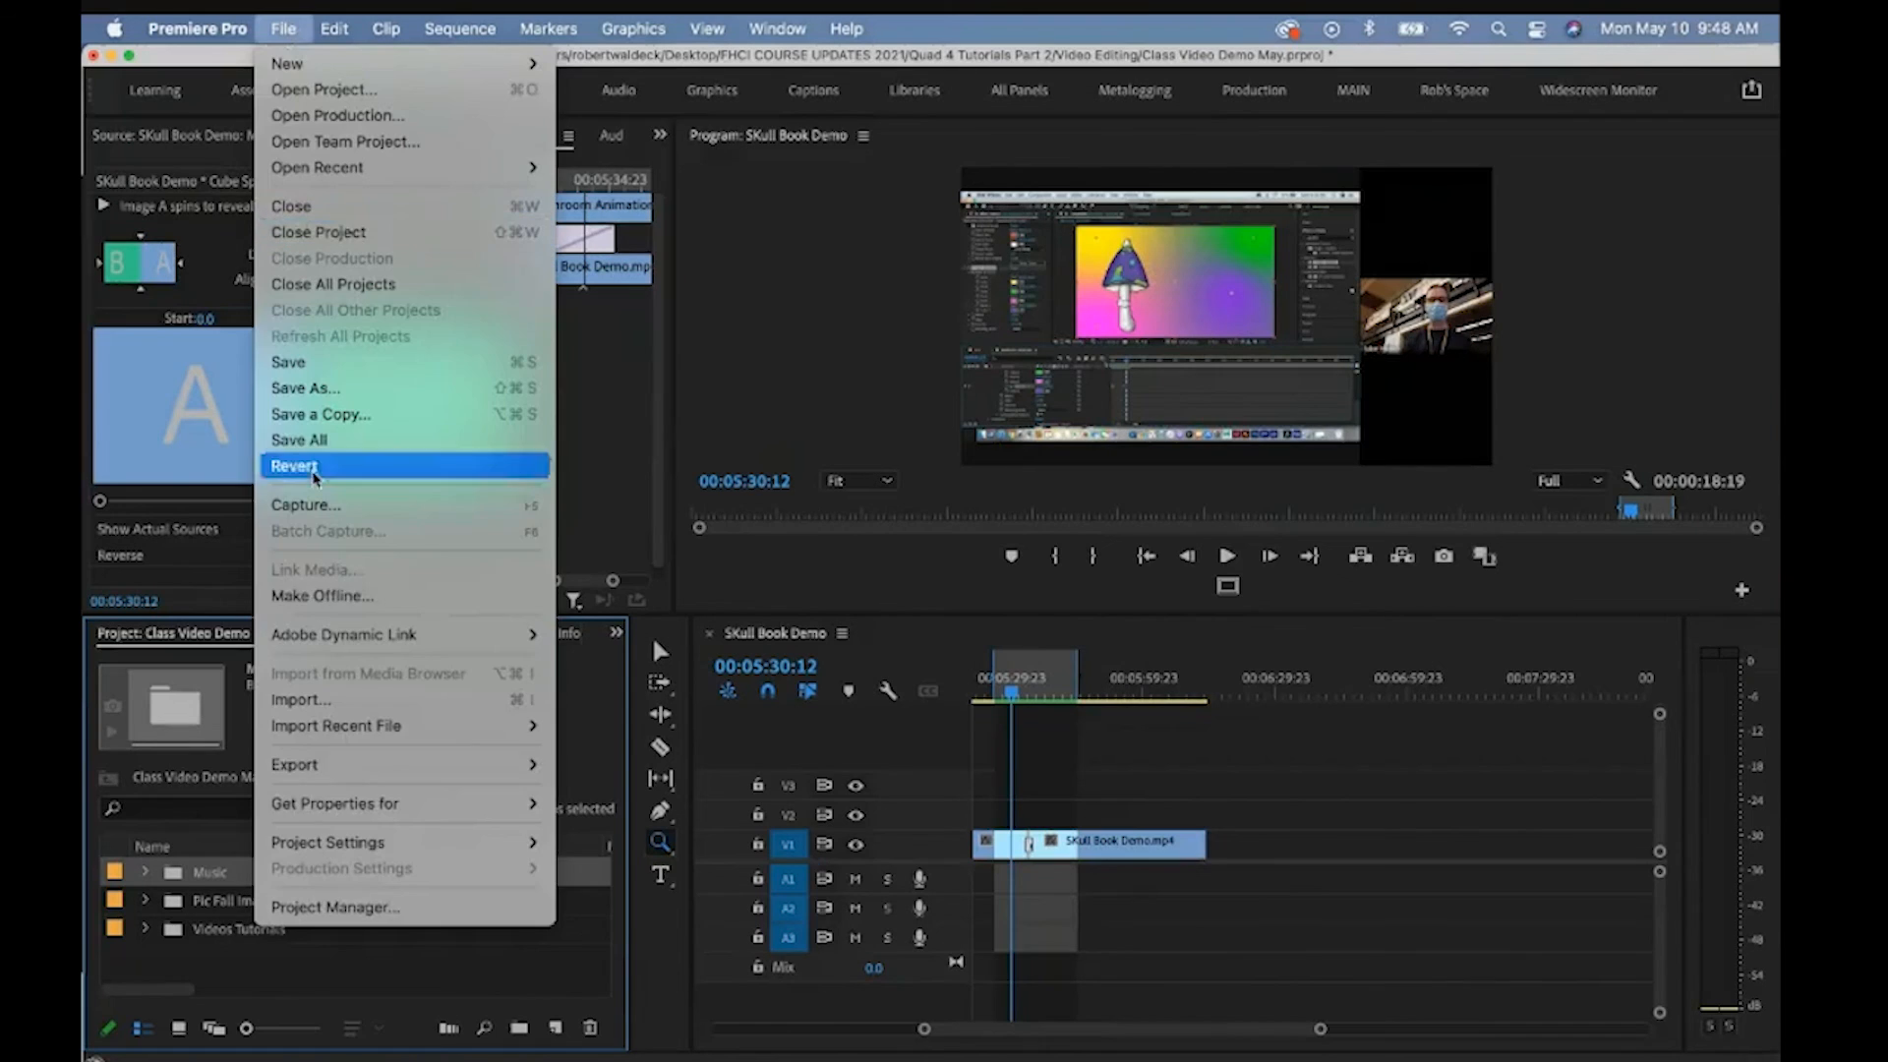
mouse_move(309, 762)
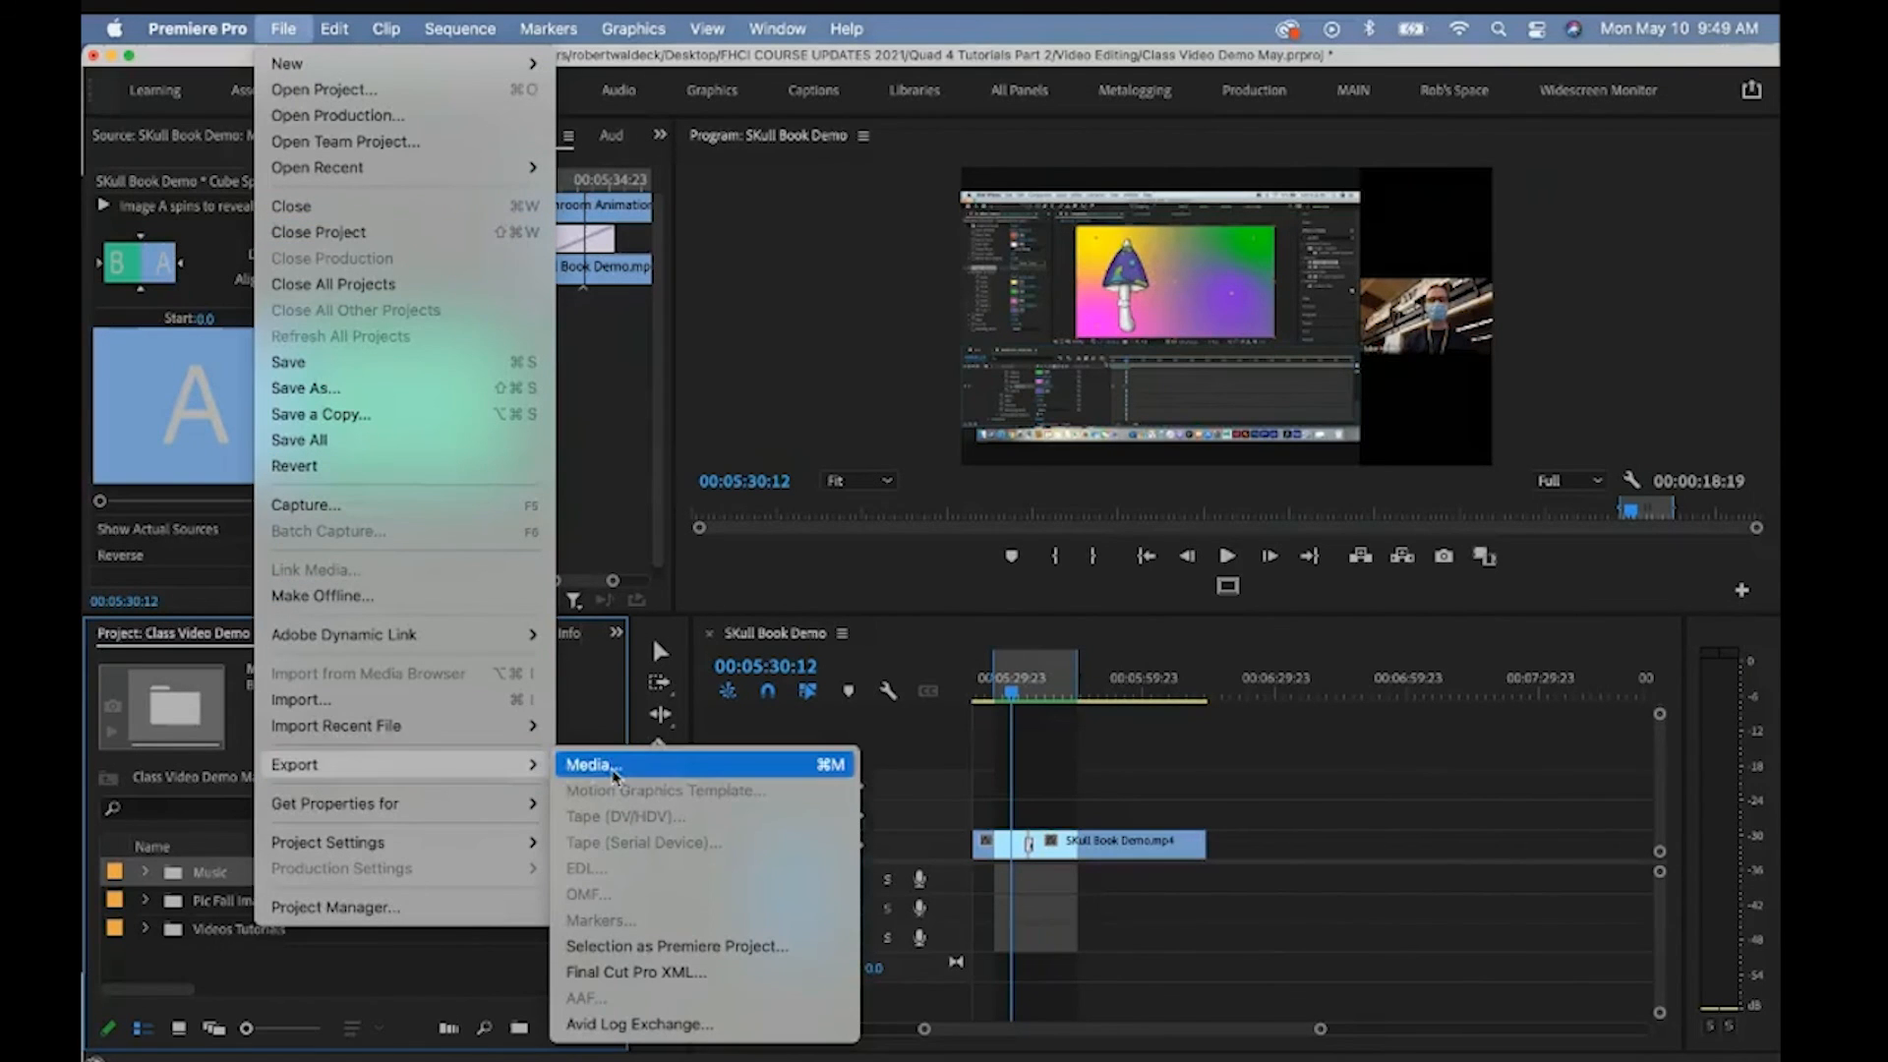